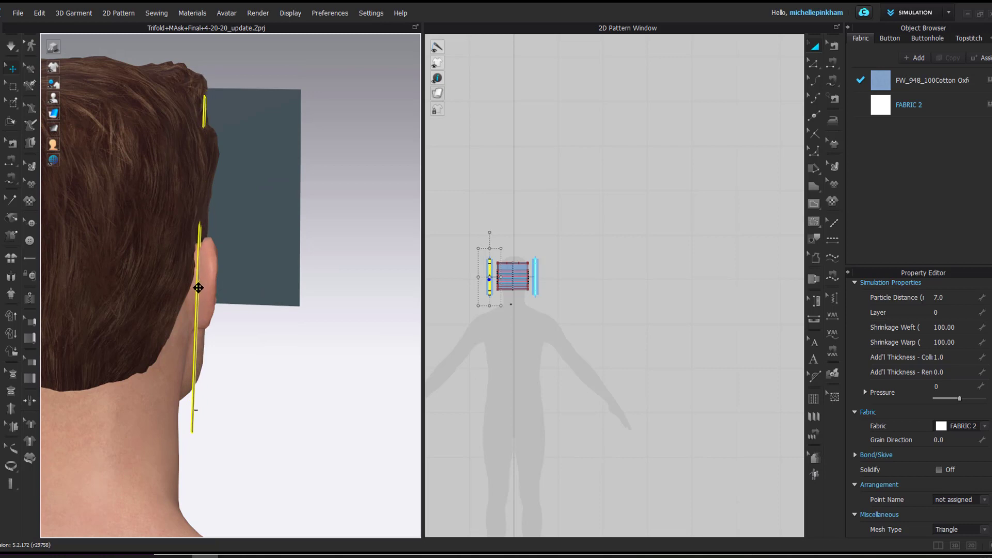
Step: Move the ear strap piece away from the back of the head and rotate it nearly upright beside the ear
{"action": "right_click_drag", "start_coordinate": [214, 275], "coordinate": [200, 263]}
{"action": "left_click_drag", "start_coordinate": [225, 257], "coordinate": [128, 368]}
{"action": "right_click_drag", "start_coordinate": [330, 320], "coordinate": [228, 314]}
{"action": "mouse_move", "coordinate": [221, 254]}
{"action": "left_mouse_down"}
{"action": "mouse_move", "coordinate": [267, 291]}
{"action": "mouse_move", "coordinate": [202, 300]}
{"action": "mouse_move", "coordinate": [197, 275]}
{"action": "mouse_move", "coordinate": [221, 240]}
{"action": "left_mouse_up"}
{"action": "right_click_drag", "start_coordinate": [227, 258], "coordinate": [314, 315]}
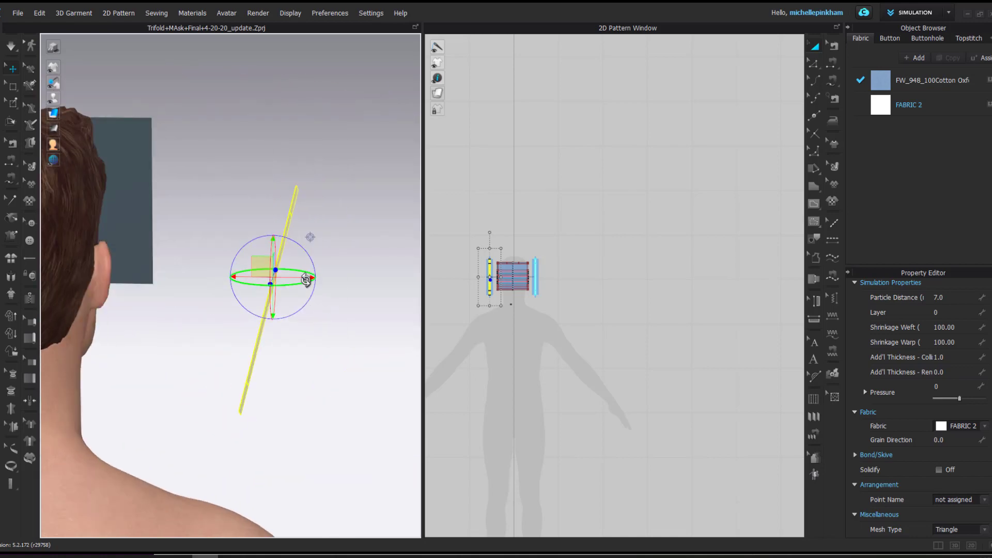
{"action": "right_click_drag", "start_coordinate": [306, 279], "coordinate": [299, 237]}
{"action": "left_click", "coordinate": [288, 253]}
{"action": "right_click", "coordinate": [294, 255]}
{"action": "left_click", "coordinate": [265, 254]}
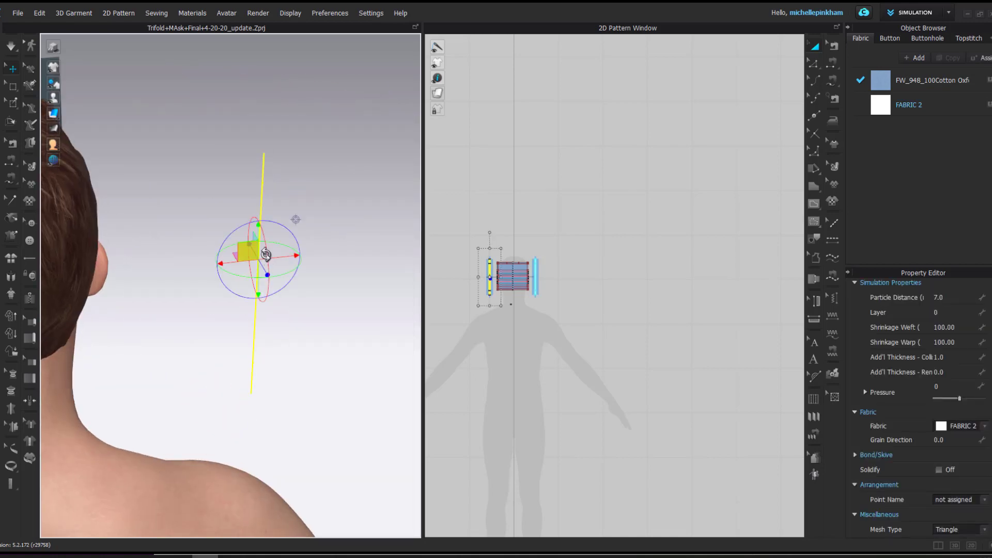
Step: Change the transform gizmo's coordinate orientation and rotate the strap so it slants diagonally behind the ear in side view
{"action": "right_click", "coordinate": [302, 210]}
{"action": "mouse_move", "coordinate": [339, 358]}
{"action": "left_click", "coordinate": [449, 376]}
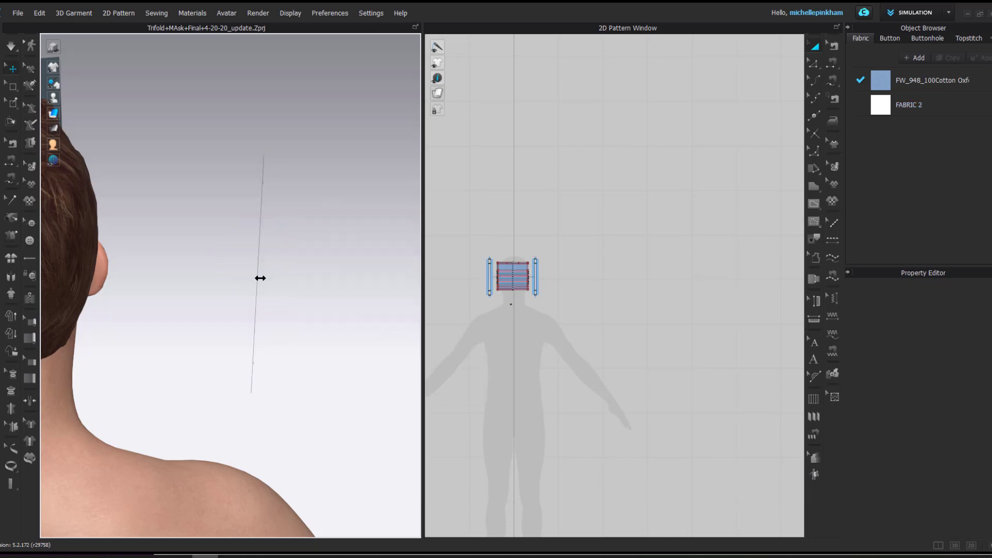
{"action": "left_click", "coordinate": [254, 257]}
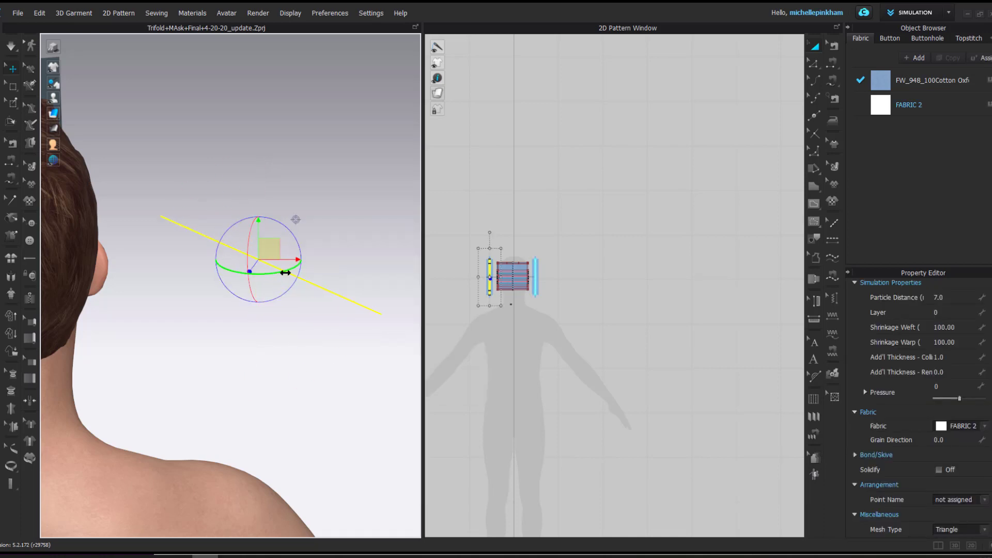
{"action": "right_click_drag", "start_coordinate": [173, 288], "coordinate": [334, 271]}
{"action": "key", "text": "2"}
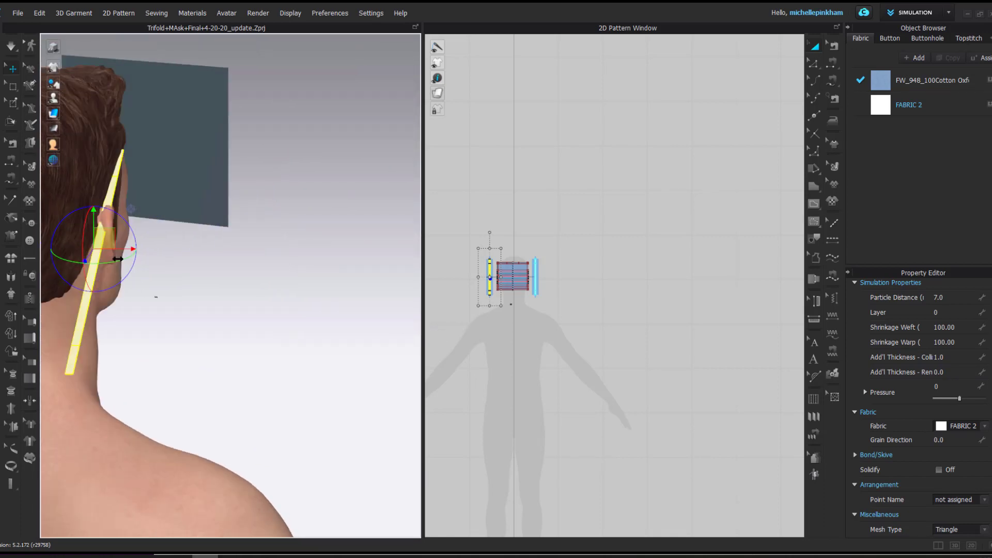
{"action": "key", "text": "4"}
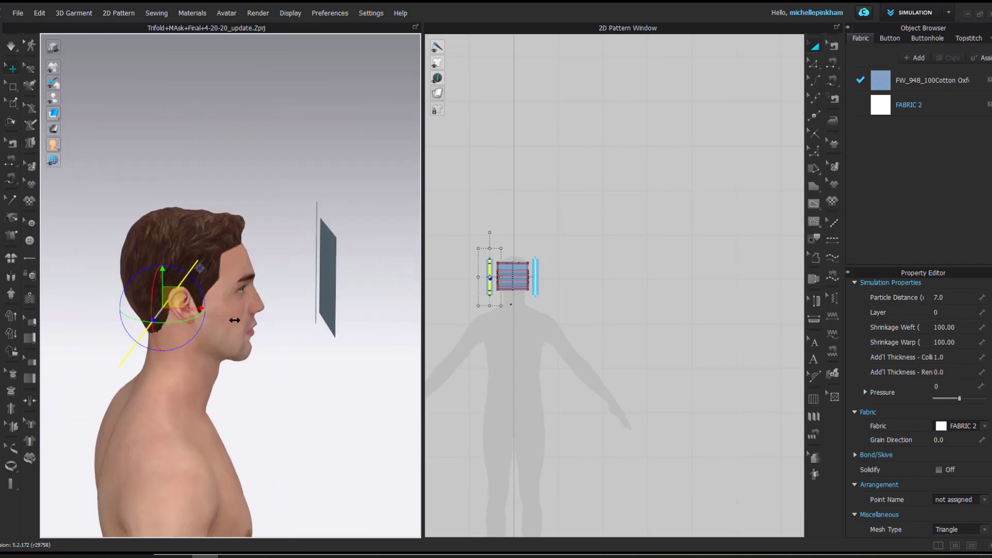
Step: Fit the slanted strap closely between the back of the ear and the head, checking from side and rear
{"action": "scroll", "coordinate": [191, 304], "scroll_direction": "up", "scroll_amount": 6}
{"action": "left_click_drag", "start_coordinate": [179, 239], "coordinate": [170, 222]}
{"action": "right_click_drag", "start_coordinate": [191, 232], "coordinate": [263, 231]}
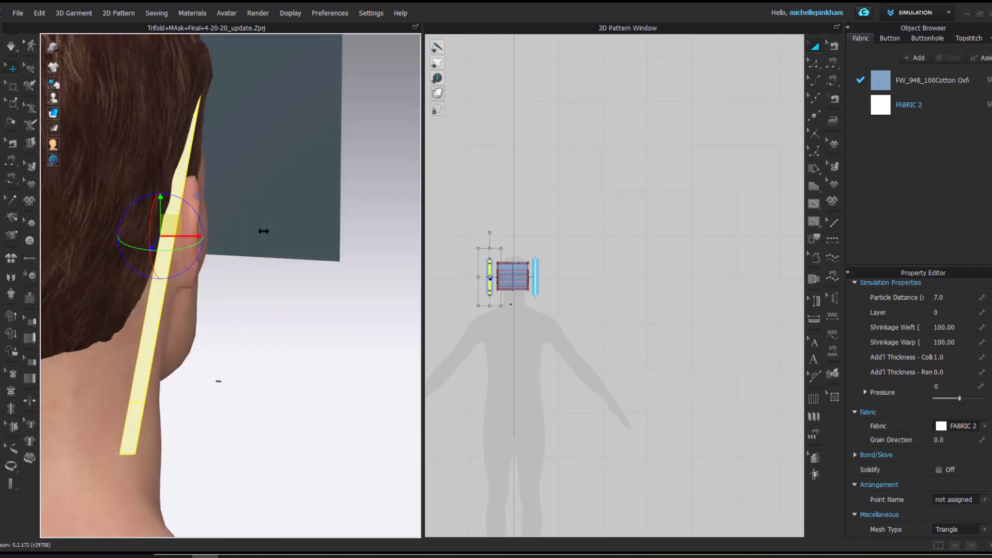
{"action": "left_click_drag", "start_coordinate": [196, 214], "coordinate": [201, 217]}
{"action": "right_click_drag", "start_coordinate": [222, 219], "coordinate": [155, 223]}
{"action": "left_click_drag", "start_coordinate": [178, 223], "coordinate": [218, 185]}
{"action": "right_click_drag", "start_coordinate": [216, 235], "coordinate": [282, 235]}
{"action": "mouse_move", "coordinate": [199, 186]}
{"action": "left_mouse_down"}
{"action": "mouse_move", "coordinate": [182, 177]}
{"action": "mouse_move", "coordinate": [191, 176]}
{"action": "left_mouse_up"}
{"action": "middle_click_drag", "start_coordinate": [281, 292], "coordinate": [285, 313]}
Step: Pin the strap's ends and, with simulation running, pull its front end over the ear toward the temple
{"action": "left_click", "coordinate": [278, 169]}
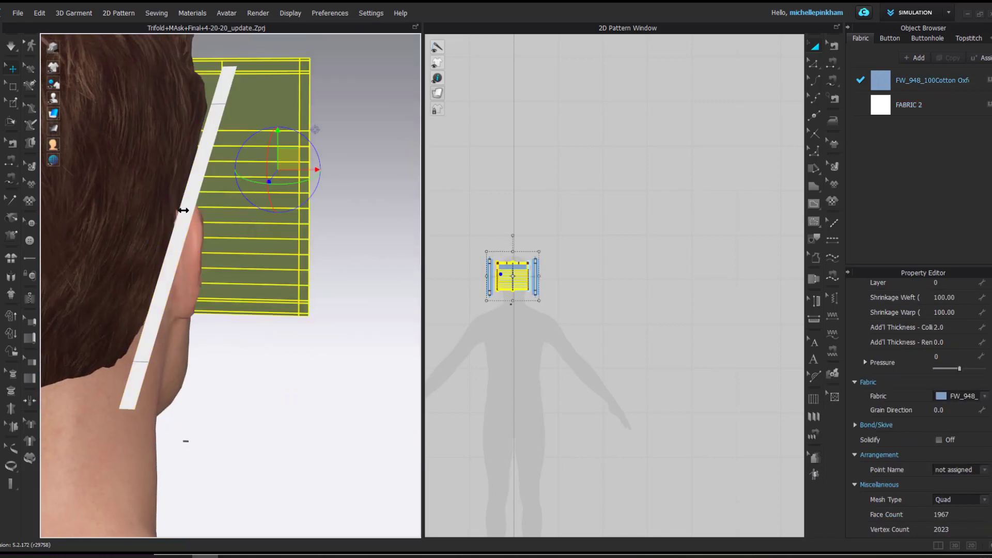
{"action": "left_click", "coordinate": [184, 210]}
{"action": "right_click_drag", "start_coordinate": [126, 404], "coordinate": [314, 170]}
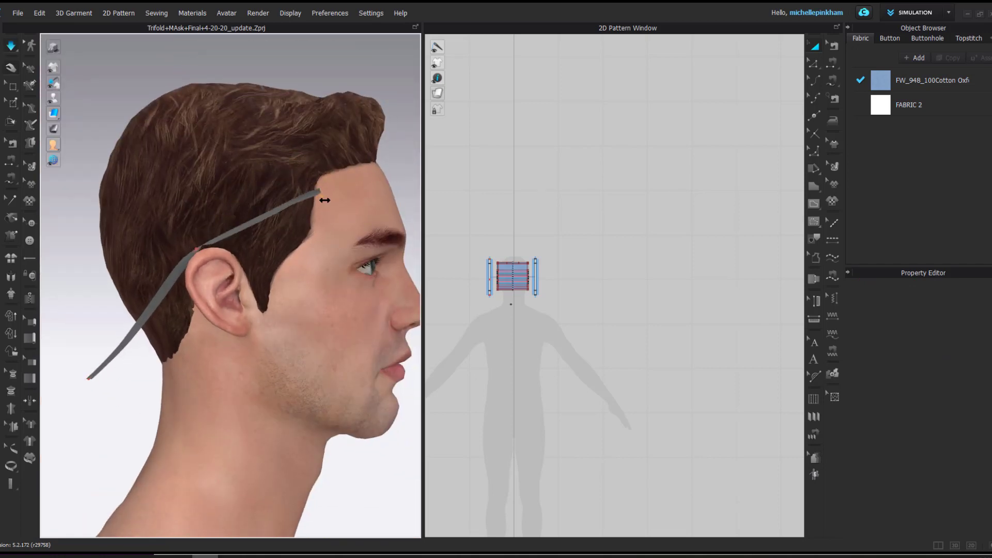
{"action": "left_click", "coordinate": [334, 266]}
{"action": "scroll", "coordinate": [335, 267], "scroll_direction": "up", "scroll_amount": 2}
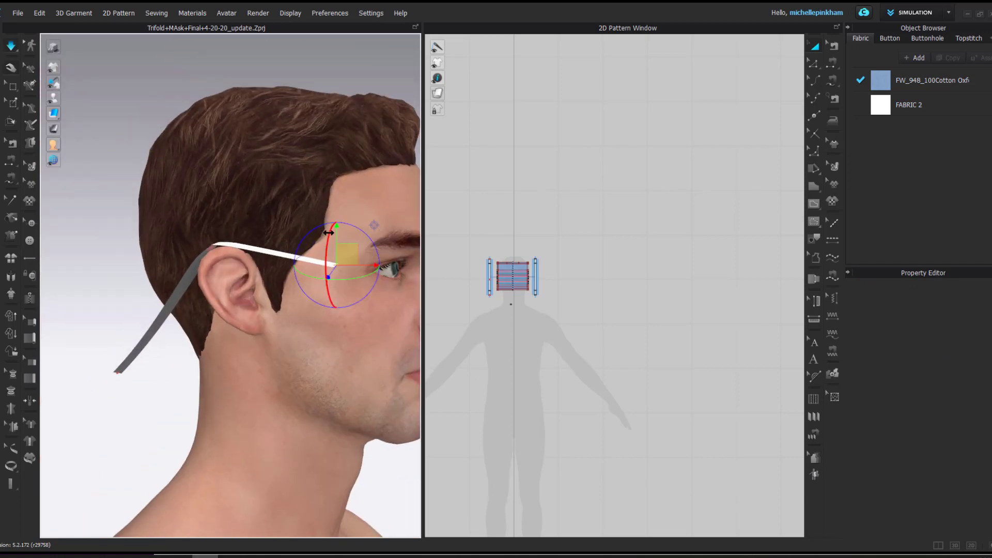
{"action": "left_click_drag", "start_coordinate": [349, 256], "coordinate": [339, 272]}
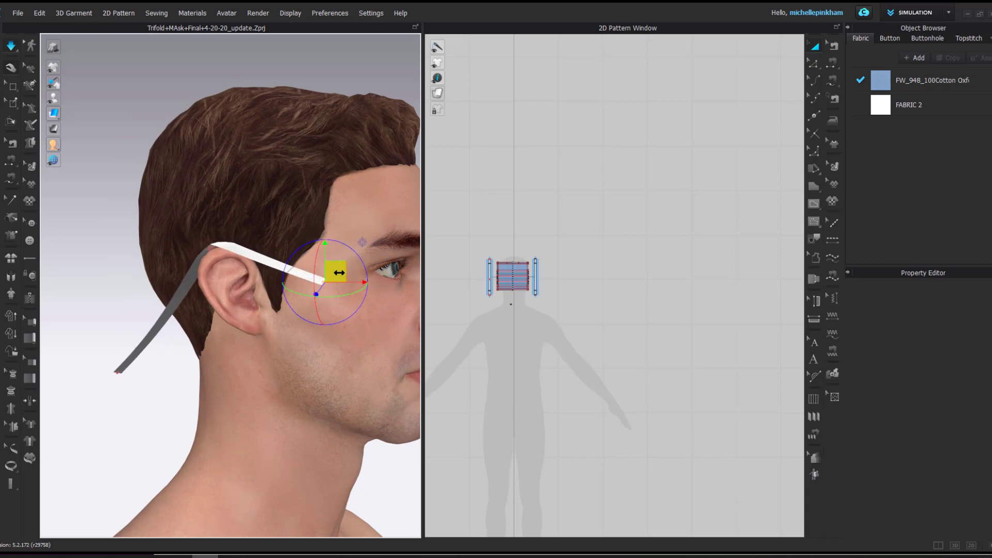
Step: Pull the strap's lower end forward beneath the ear toward the jaw so the strap wraps behind the ear
{"action": "middle_click_drag", "start_coordinate": [226, 382], "coordinate": [193, 246]}
{"action": "left_click_drag", "start_coordinate": [73, 249], "coordinate": [219, 304]}
{"action": "right_click_drag", "start_coordinate": [331, 248], "coordinate": [229, 288]}
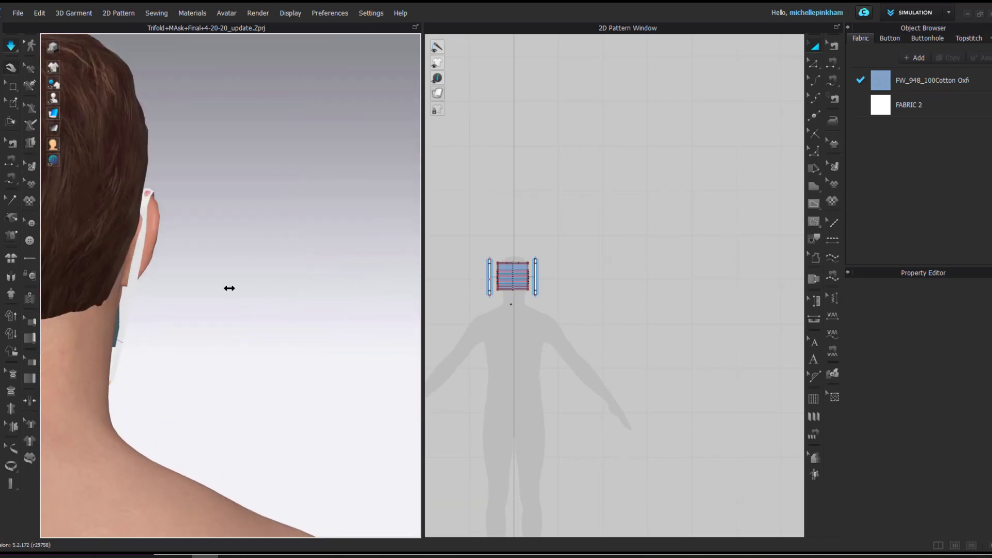
{"action": "left_click", "coordinate": [151, 213]}
{"action": "right_click_drag", "start_coordinate": [206, 250], "coordinate": [176, 370]}
{"action": "left_click", "coordinate": [160, 373]}
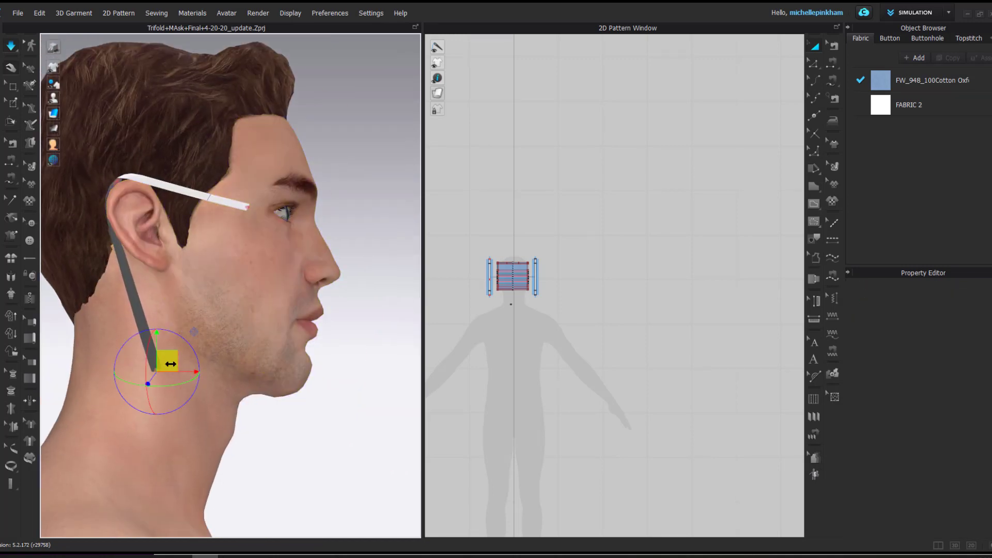
{"action": "left_click_drag", "start_coordinate": [170, 364], "coordinate": [213, 321]}
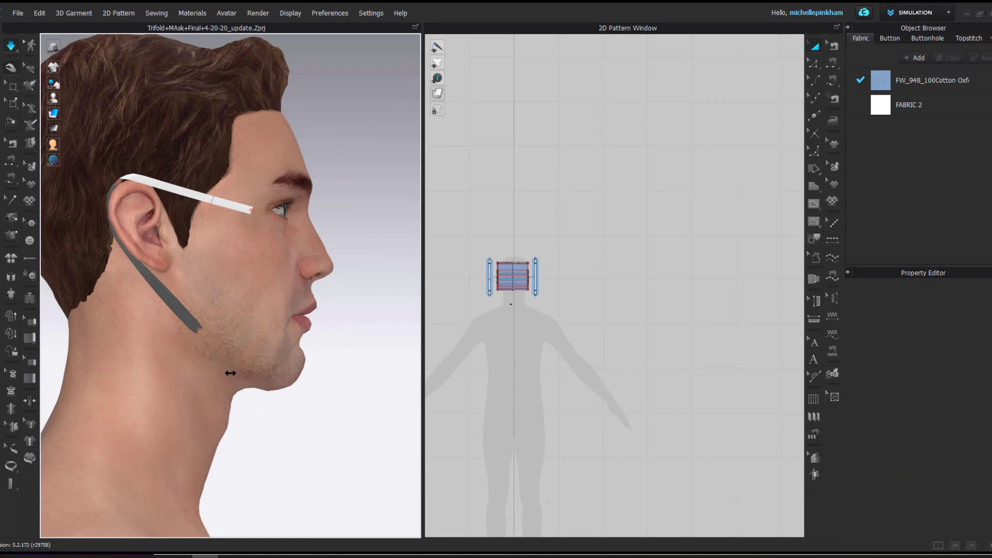
Step: Switch the gizmo's coordinate orientation and pull the strap's lower end further along the jaw
{"action": "scroll", "coordinate": [231, 373], "scroll_direction": "up", "scroll_amount": 2}
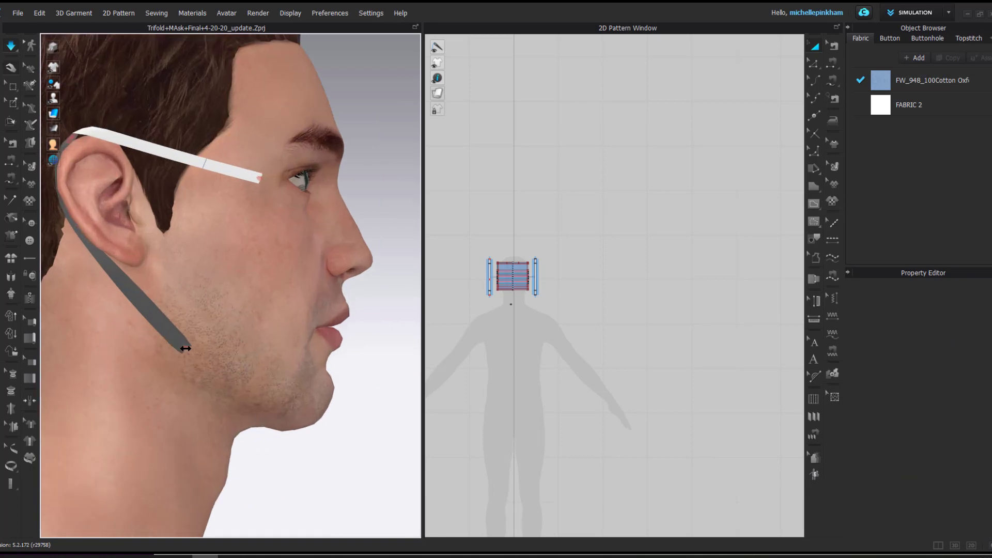
{"action": "right_click", "coordinate": [353, 482]}
{"action": "mouse_move", "coordinate": [376, 436]}
{"action": "left_click", "coordinate": [510, 454]}
{"action": "left_click_drag", "start_coordinate": [199, 335], "coordinate": [223, 330]}
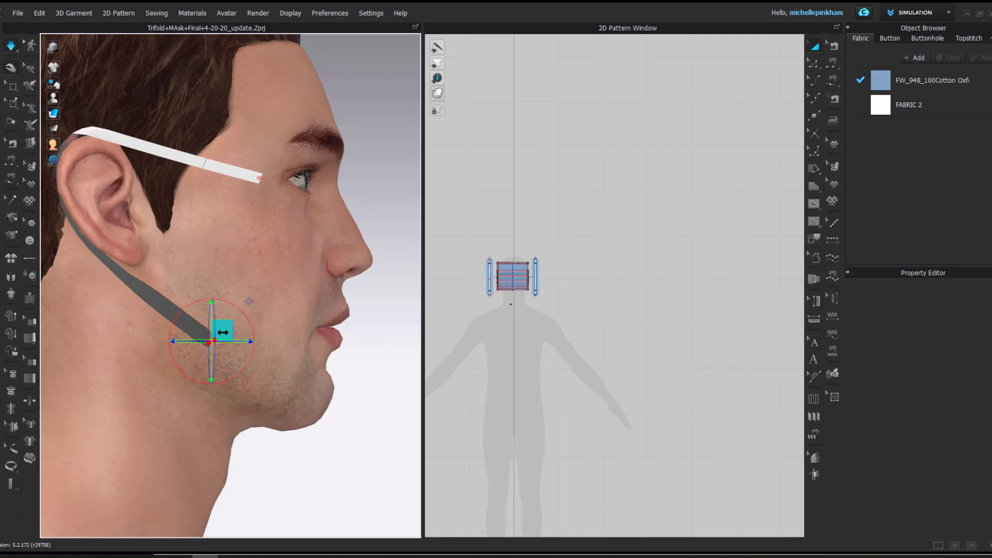
Step: Delete the pins at the strap's lower end, letting the strap simulate between deletions
{"action": "right_click_drag", "start_coordinate": [224, 330], "coordinate": [239, 365]}
{"action": "left_click", "coordinate": [288, 374]}
{"action": "scroll", "coordinate": [240, 365], "scroll_direction": "up", "scroll_amount": 2}
{"action": "middle_click_drag", "start_coordinate": [239, 365], "coordinate": [245, 422]}
{"action": "right_click", "coordinate": [149, 373]}
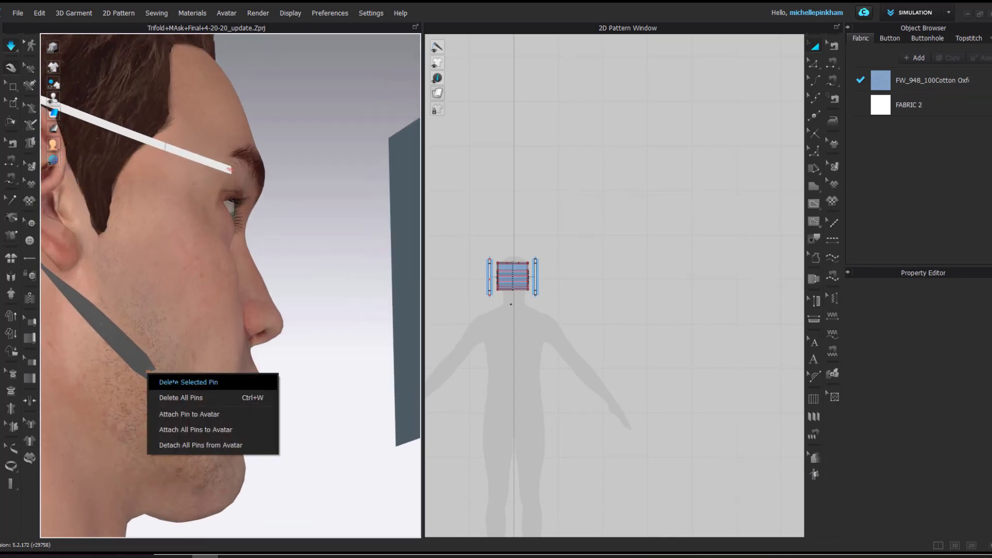
{"action": "left_click", "coordinate": [171, 381]}
{"action": "key", "text": "space"}
{"action": "scroll", "coordinate": [227, 342], "scroll_direction": "down", "scroll_amount": 4}
{"action": "middle_click_drag", "start_coordinate": [252, 310], "coordinate": [319, 369]}
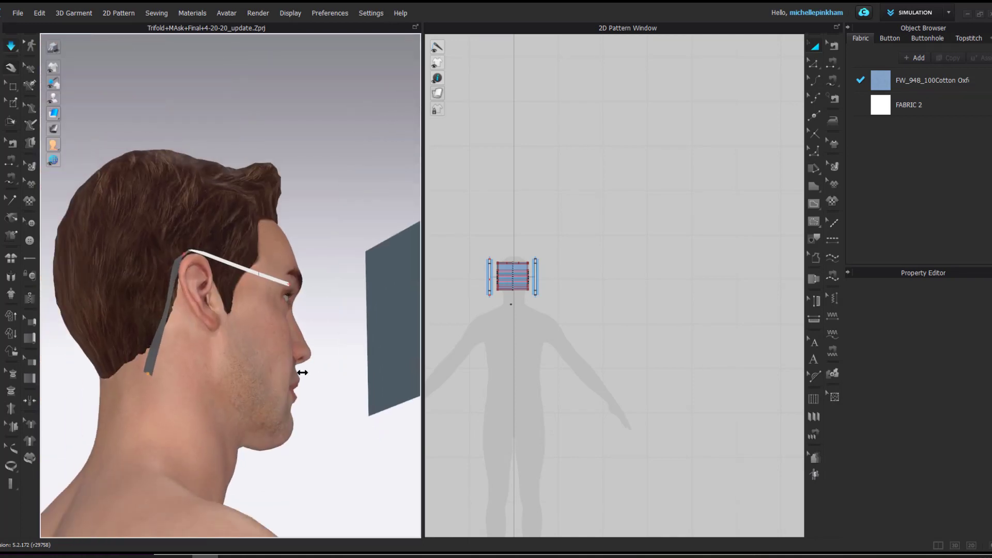
{"action": "right_click", "coordinate": [149, 372]}
{"action": "left_click", "coordinate": [170, 382]}
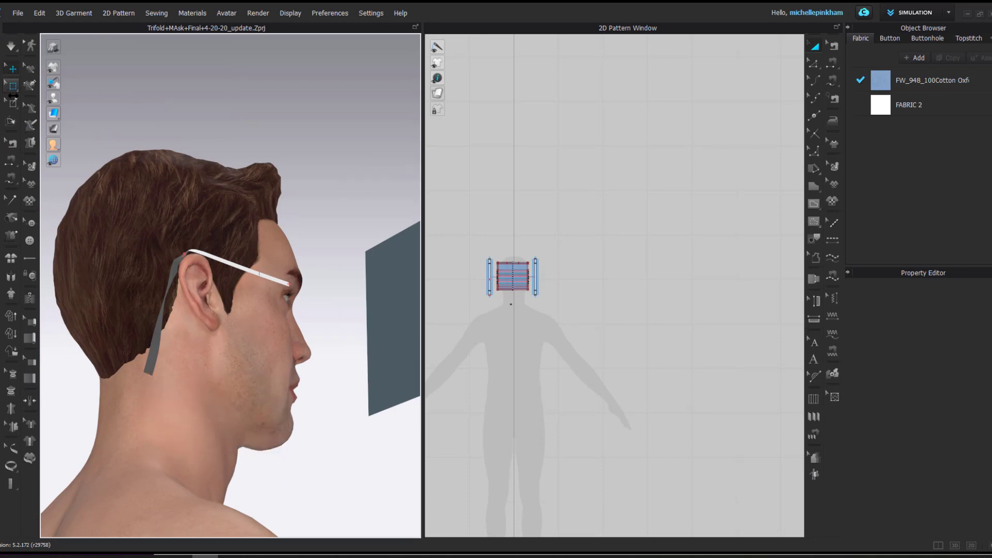
Step: Box-pin the strap's lower end, move the pinned area forward on the neck, and run the simulation
{"action": "scroll", "coordinate": [306, 329], "scroll_direction": "up", "scroll_amount": 3}
{"action": "left_click", "coordinate": [118, 406]}
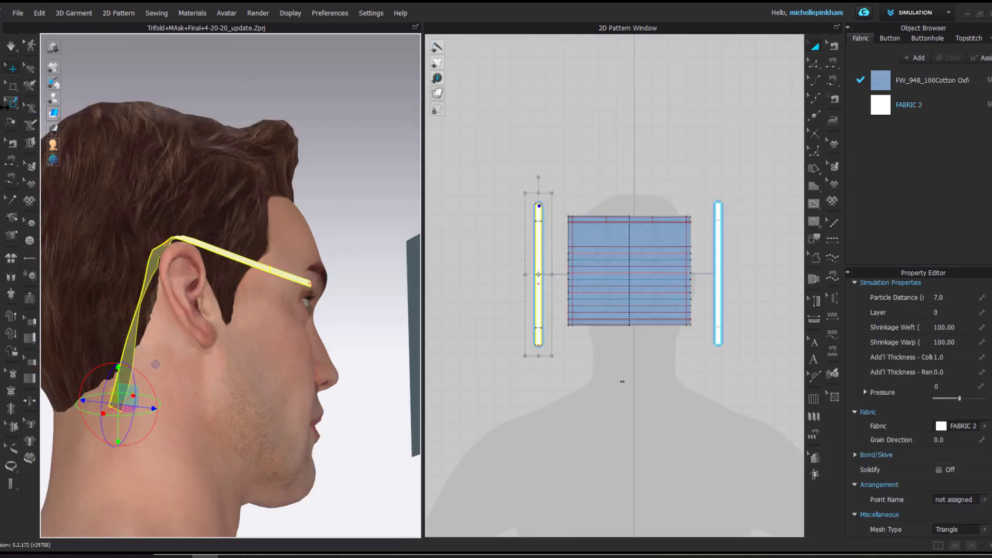
{"action": "left_click", "coordinate": [527, 188]}
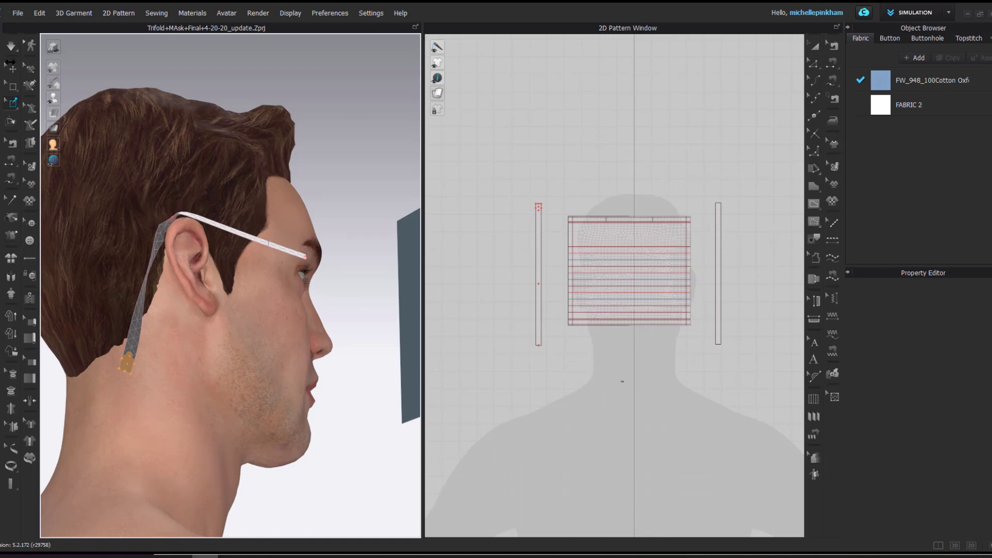
{"action": "left_click", "coordinate": [10, 64]}
{"action": "left_click", "coordinate": [128, 366]}
{"action": "mouse_move", "coordinate": [128, 367]}
{"action": "right_mouse_down"}
{"action": "mouse_move", "coordinate": [172, 417]}
{"action": "mouse_move", "coordinate": [138, 373]}
{"action": "right_mouse_up"}
{"action": "left_click_drag", "start_coordinate": [137, 372], "coordinate": [175, 369]}
{"action": "key", "text": "space"}
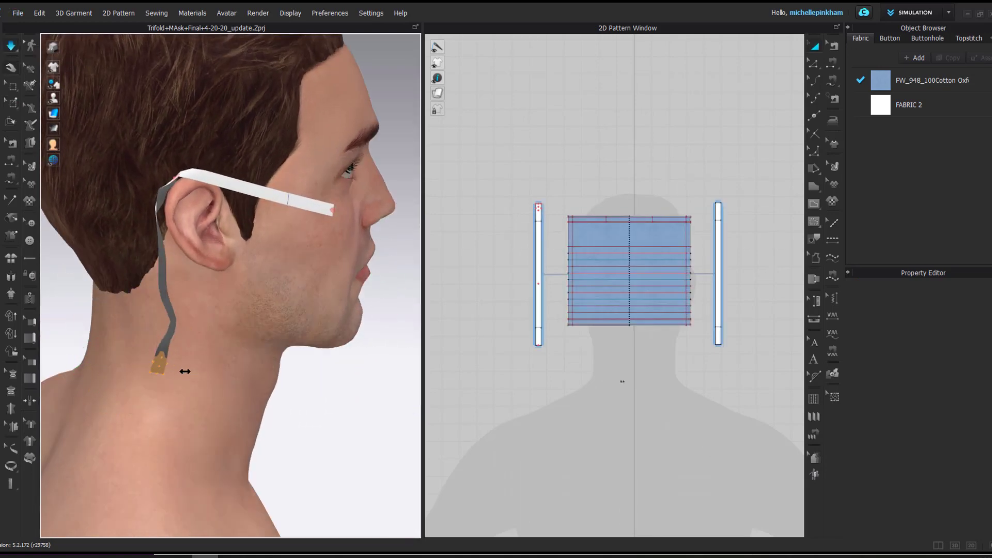
Step: Move and rotate the pinned lower end of the strap until it sits below the ear near the jaw
{"action": "mouse_move", "coordinate": [241, 357]}
{"action": "right_mouse_down"}
{"action": "mouse_move", "coordinate": [295, 319]}
{"action": "mouse_move", "coordinate": [227, 355]}
{"action": "right_mouse_up"}
{"action": "left_click_drag", "start_coordinate": [244, 344], "coordinate": [245, 329]}
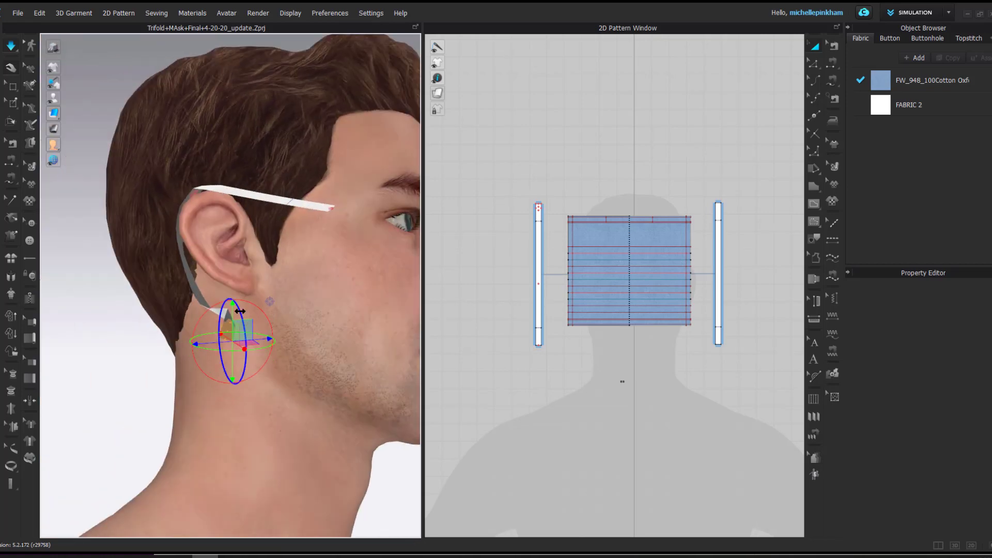
{"action": "right_click_drag", "start_coordinate": [279, 379], "coordinate": [241, 351]}
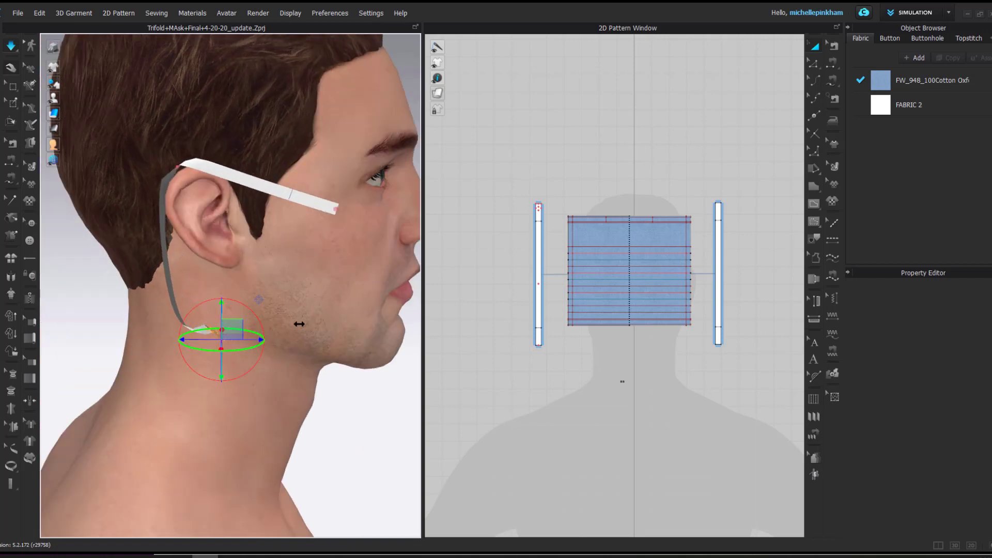
{"action": "right_click_drag", "start_coordinate": [311, 328], "coordinate": [263, 367]}
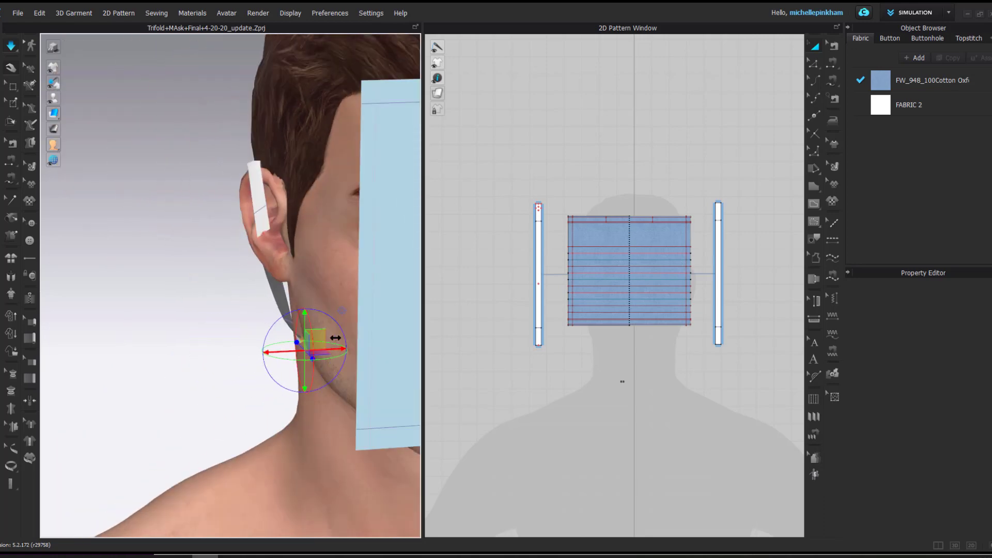
{"action": "right_click_drag", "start_coordinate": [323, 342], "coordinate": [201, 349]}
Step: Pull the strap forward at the top of the ear so it rests over it, and stop the simulation
{"action": "right_click_drag", "start_coordinate": [251, 282], "coordinate": [190, 169]}
{"action": "left_click_drag", "start_coordinate": [201, 166], "coordinate": [240, 173]}
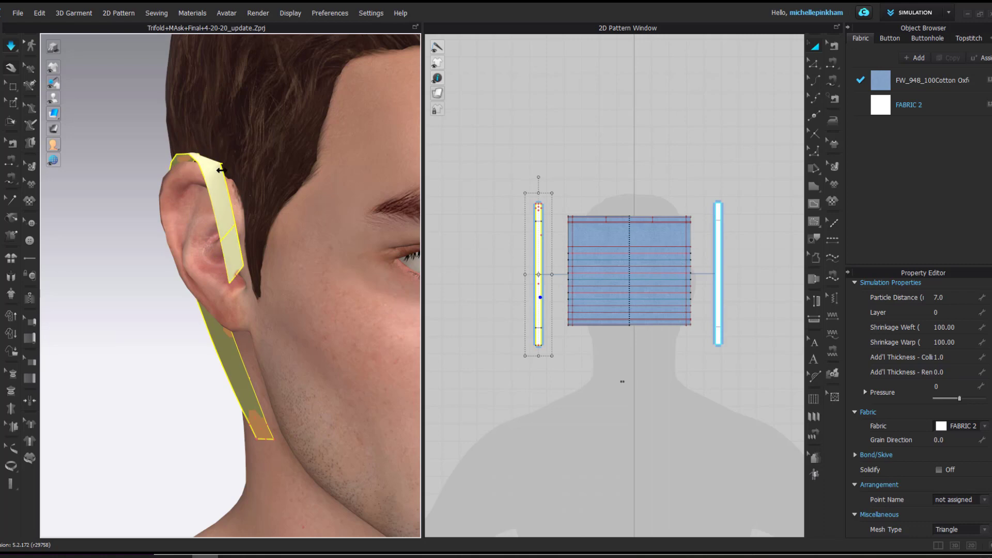
{"action": "key", "text": "space"}
Step: Set the avatar's skin offset to 1.0 mm
{"action": "right_click_drag", "start_coordinate": [222, 170], "coordinate": [406, 258]}
{"action": "left_click", "coordinate": [407, 258]}
{"action": "left_click", "coordinate": [936, 329]}
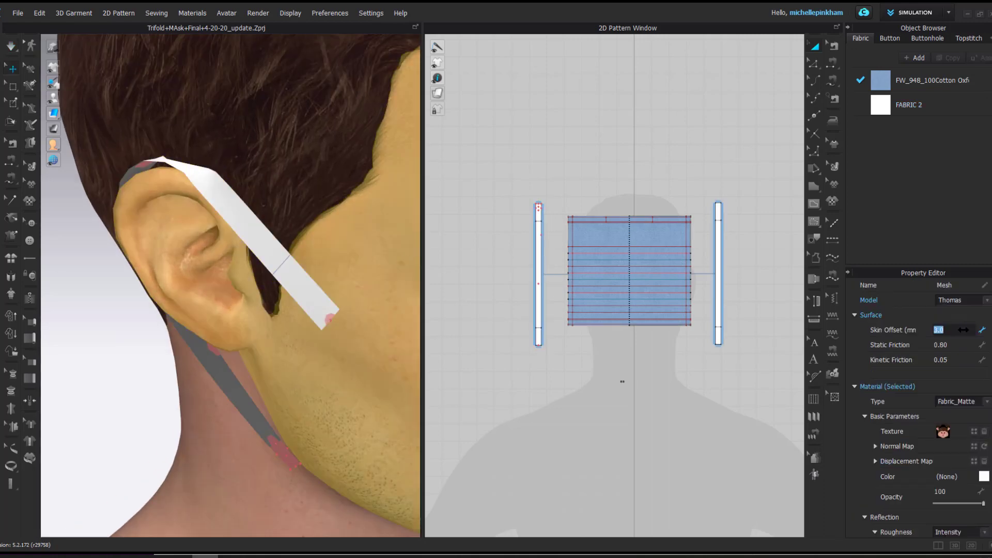
Step: Set the ear strap's particle distance to 5 and run the simulation
{"action": "right_click_drag", "start_coordinate": [155, 211], "coordinate": [188, 222]}
{"action": "left_click", "coordinate": [188, 225]}
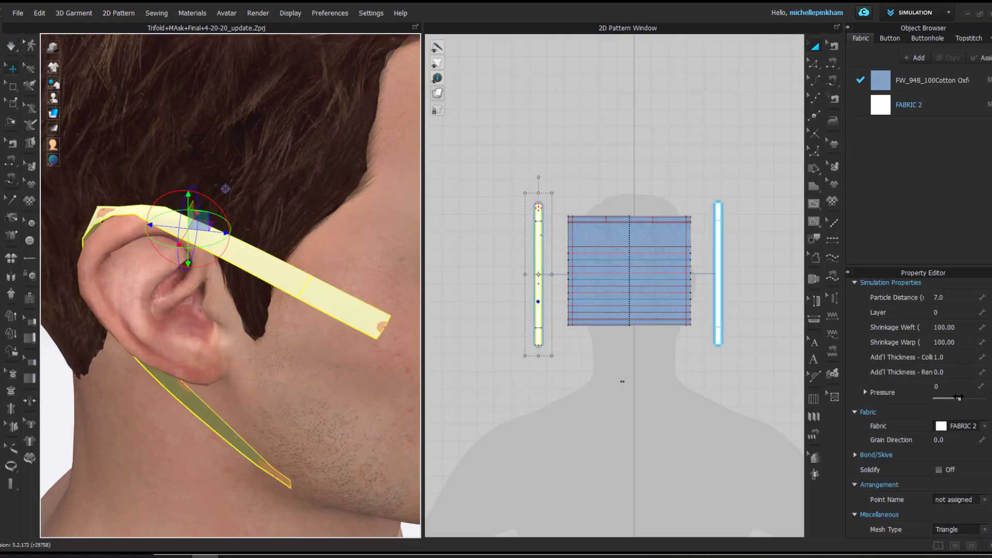
{"action": "left_click", "coordinate": [958, 298]}
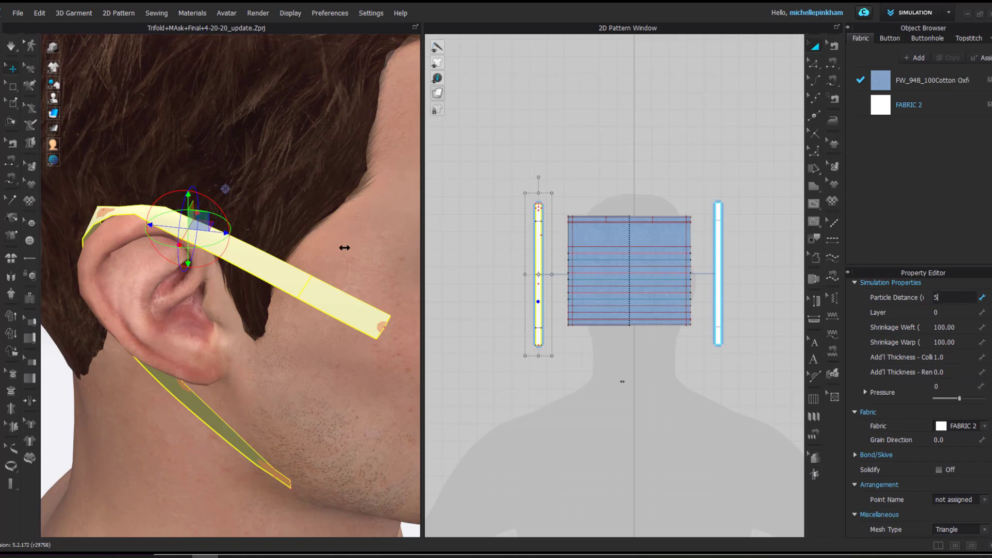
{"action": "type", "text": "5"}
{"action": "key", "text": "Return"}
{"action": "left_click", "coordinate": [539, 153]}
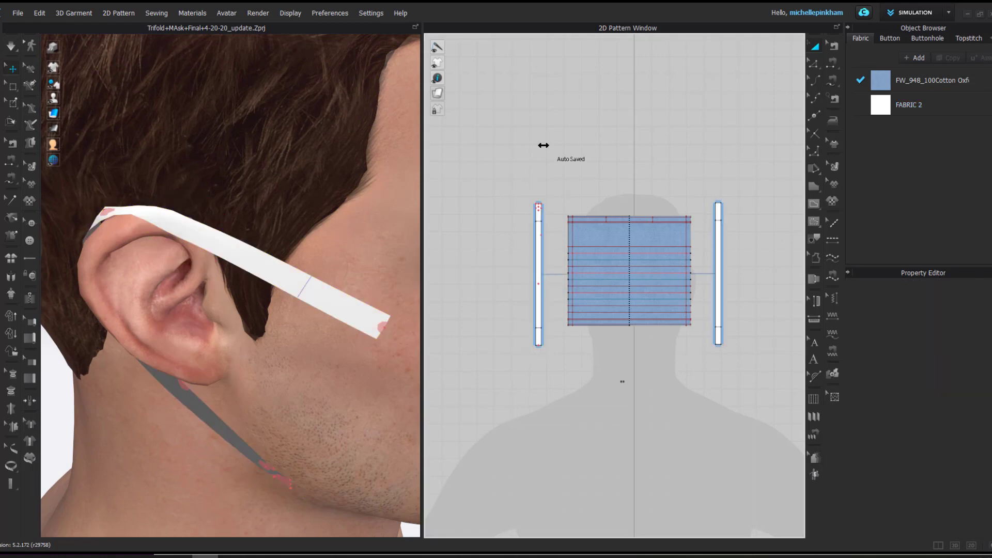
{"action": "key", "text": "space"}
Step: Pull the strap's pinned front end forward toward the cheek below the temple while simulating
{"action": "right_click_drag", "start_coordinate": [108, 171], "coordinate": [219, 274]}
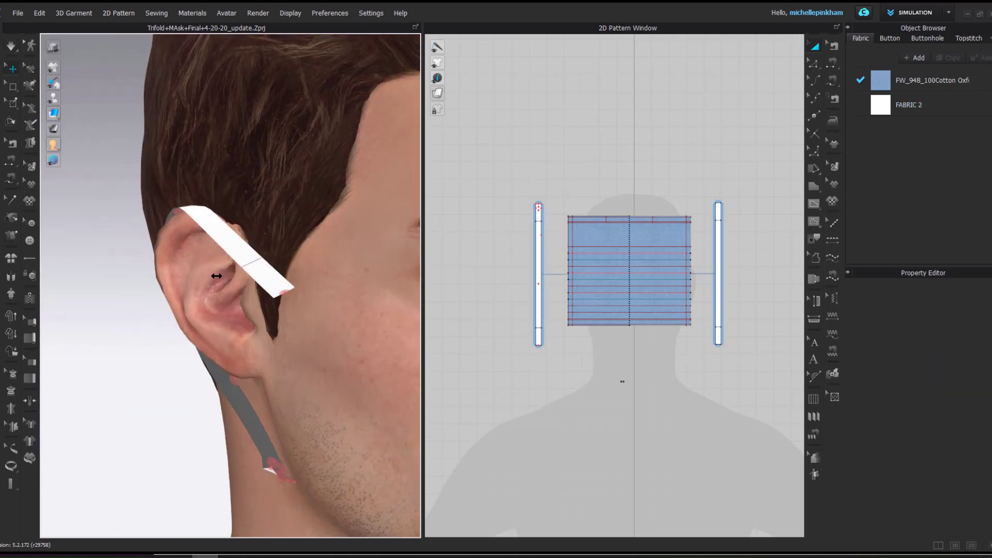
{"action": "right_click_drag", "start_coordinate": [284, 454], "coordinate": [233, 282]}
{"action": "key", "text": "space"}
{"action": "mouse_move", "coordinate": [235, 198]}
{"action": "left_mouse_down"}
{"action": "mouse_move", "coordinate": [251, 195]}
{"action": "mouse_move", "coordinate": [215, 173]}
{"action": "mouse_move", "coordinate": [248, 185]}
{"action": "left_mouse_up"}
{"action": "right_click_drag", "start_coordinate": [249, 185], "coordinate": [135, 235]}
{"action": "left_click", "coordinate": [249, 190]}
{"action": "right_click_drag", "start_coordinate": [325, 155], "coordinate": [287, 170]}
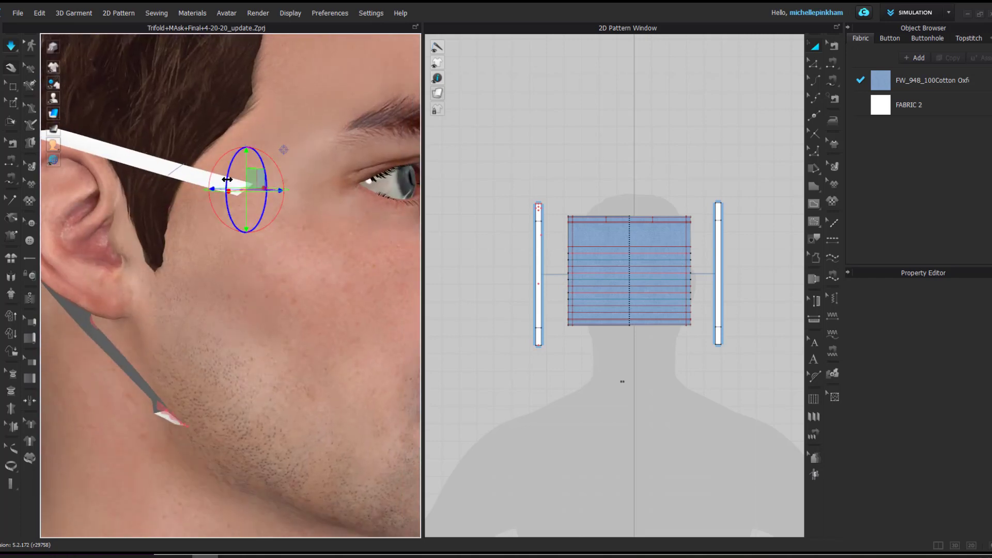
Step: Delete the pin at the strap's front end beside the temple
{"action": "left_click", "coordinate": [402, 265]}
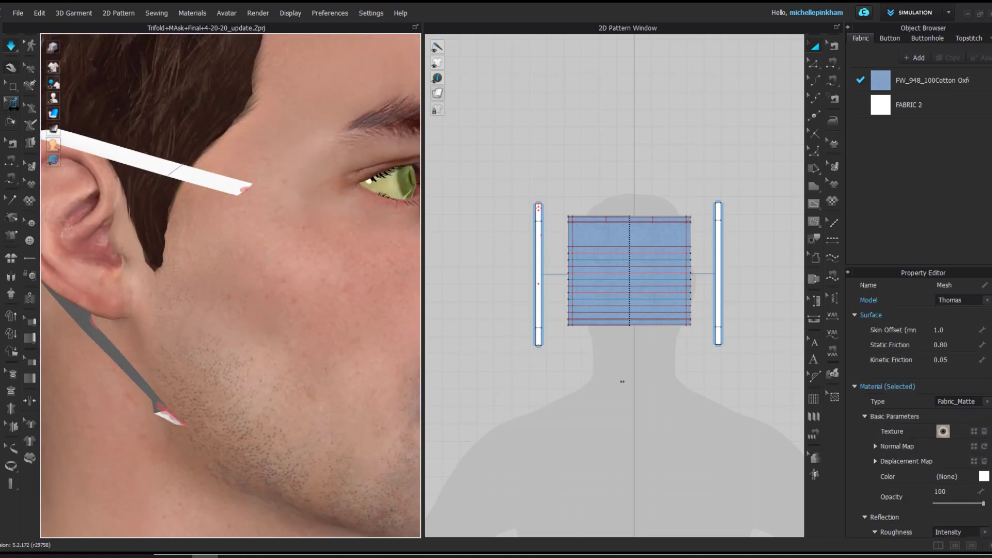
{"action": "left_click", "coordinate": [13, 86]}
{"action": "right_click", "coordinate": [247, 188]}
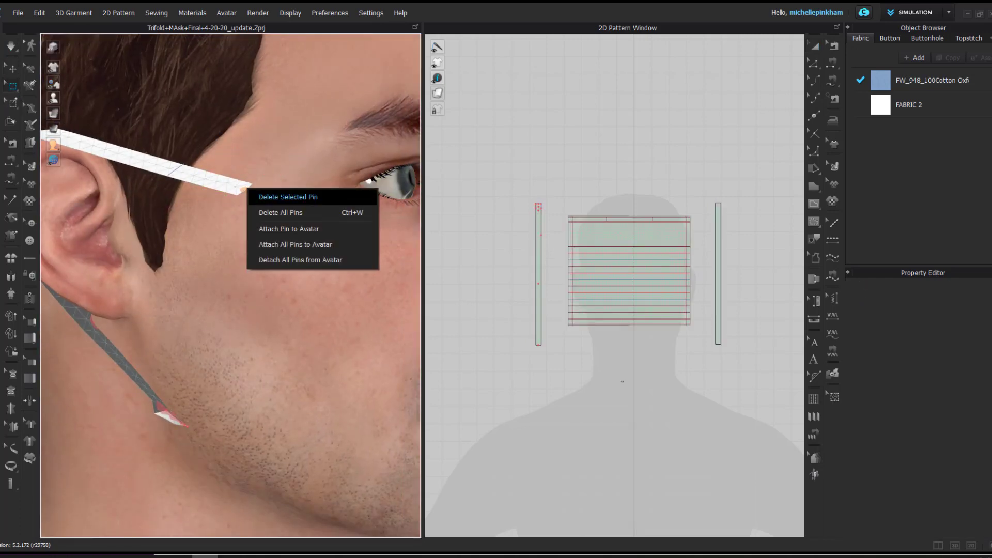
{"action": "left_click", "coordinate": [280, 195]}
Step: Box-pin the lower end of the left strap in the 2D pattern and select the pinned area for moving
{"action": "left_click", "coordinate": [15, 83]}
{"action": "left_click_drag", "start_coordinate": [523, 361], "coordinate": [552, 339]}
{"action": "left_click", "coordinate": [13, 103]}
{"action": "left_click", "coordinate": [12, 68]}
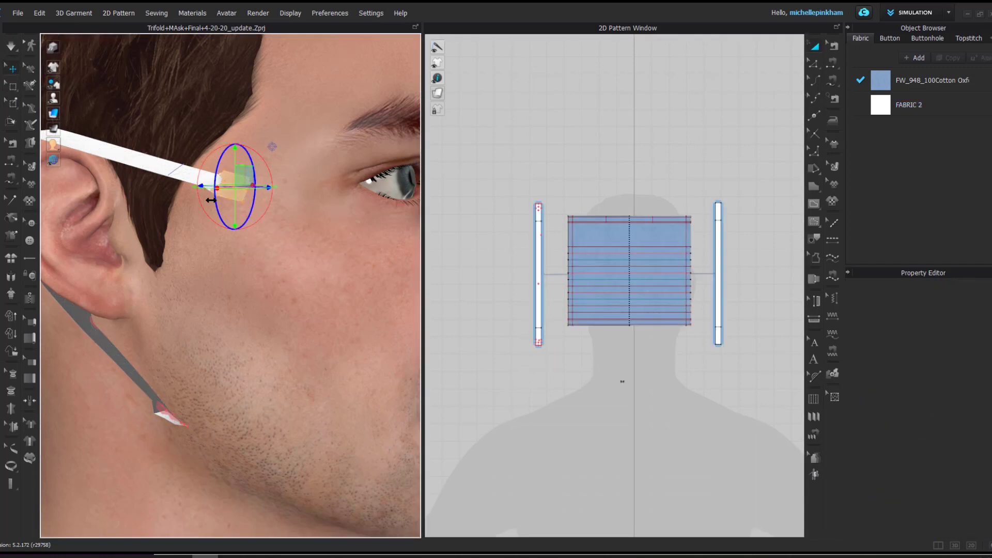
Step: Simulate the ear strap and delete the pin at its lower end beside the jaw
{"action": "key", "text": "space"}
{"action": "right_click_drag", "start_coordinate": [278, 190], "coordinate": [318, 146]}
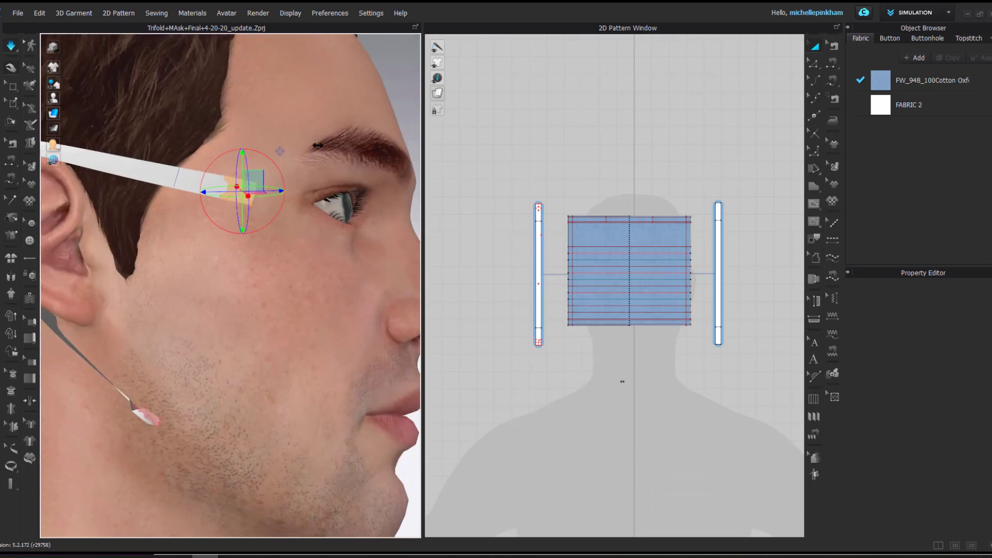
{"action": "middle_click_drag", "start_coordinate": [175, 400], "coordinate": [196, 261]}
{"action": "left_click", "coordinate": [176, 279]}
{"action": "right_click", "coordinate": [177, 279]}
{"action": "right_click_drag", "start_coordinate": [121, 230], "coordinate": [178, 239]}
{"action": "left_click", "coordinate": [138, 243]}
{"action": "right_click", "coordinate": [185, 280]}
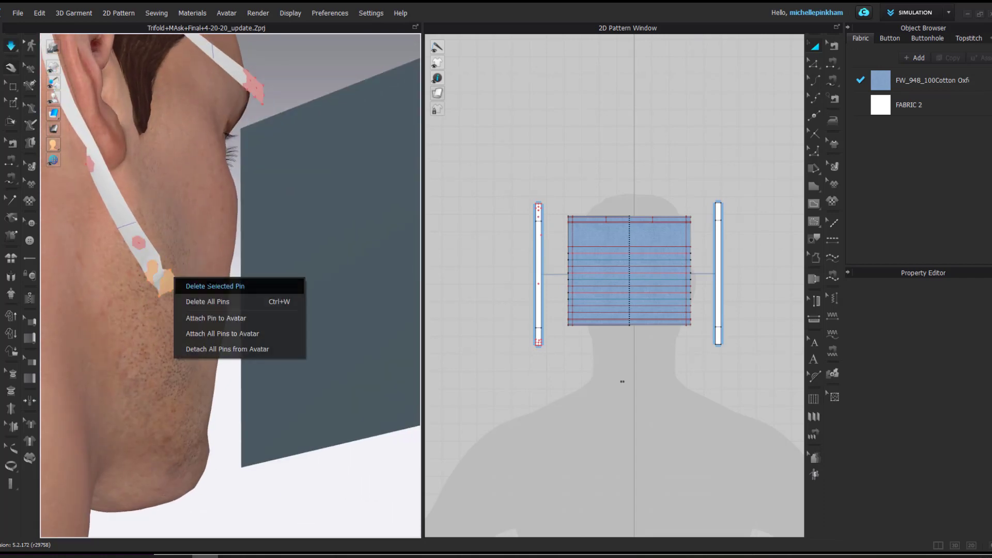
{"action": "left_click", "coordinate": [187, 280]}
Step: Box-pin the upper end of the left strap in the 2D pattern and select that pinned area for moving
{"action": "left_click", "coordinate": [13, 103]}
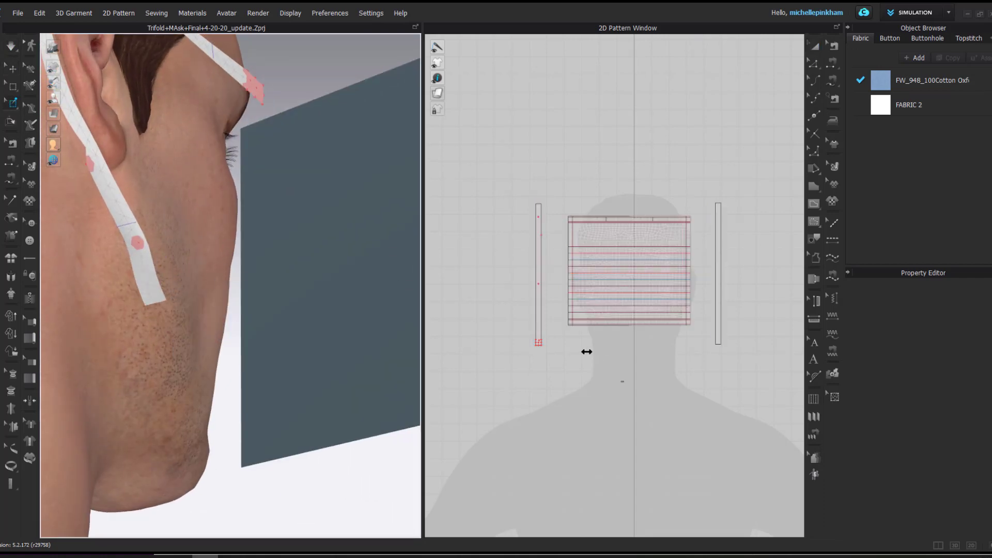
{"action": "scroll", "coordinate": [530, 192], "scroll_direction": "up", "scroll_amount": 5}
{"action": "left_click_drag", "start_coordinate": [535, 210], "coordinate": [588, 245]}
{"action": "right_click_drag", "start_coordinate": [258, 276], "coordinate": [155, 293]}
{"action": "key", "text": "space"}
{"action": "key", "text": "space"}
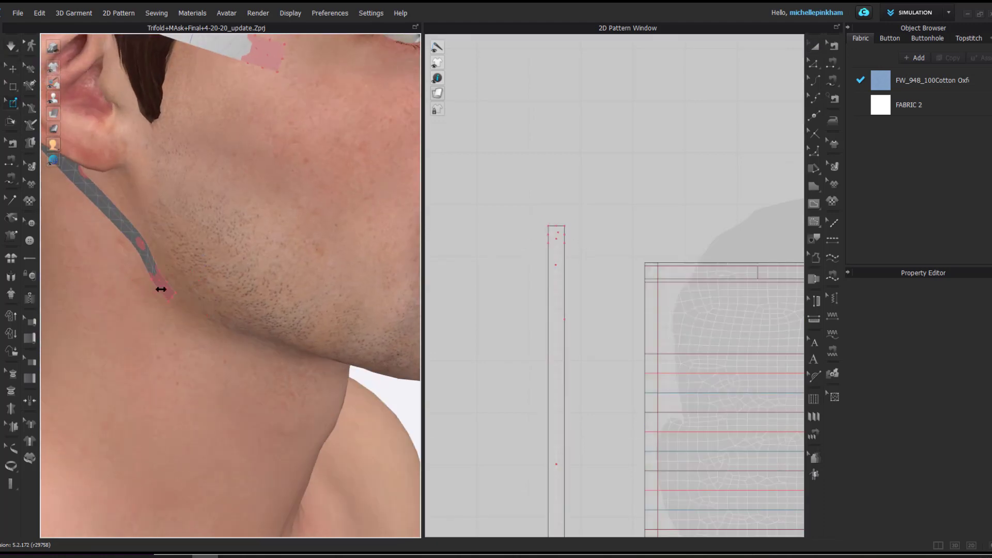
{"action": "key", "text": "space"}
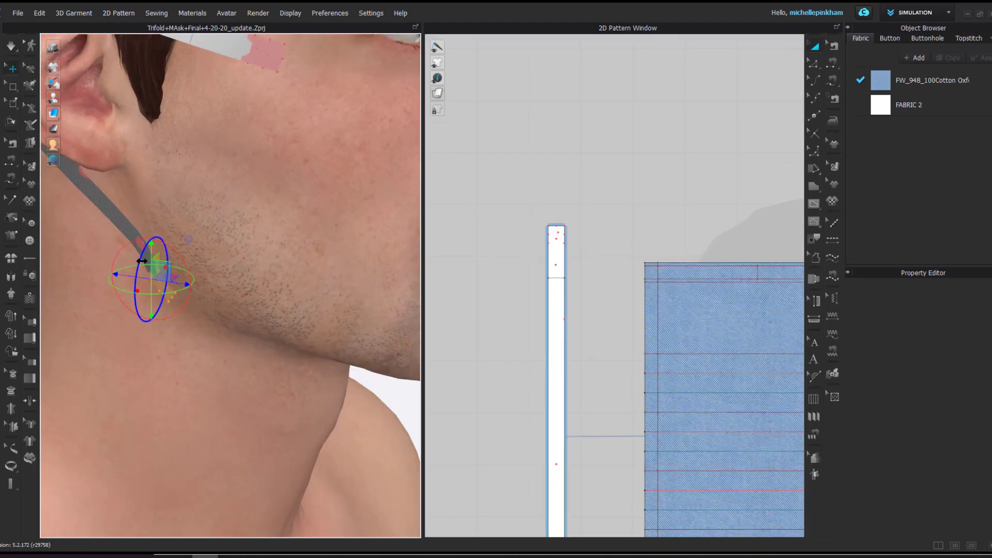
Step: Move the strap's pinned lower end down and forward onto the jaw while simulating, deleting the extra pin just above it
{"action": "left_click_drag", "start_coordinate": [149, 245], "coordinate": [176, 300]}
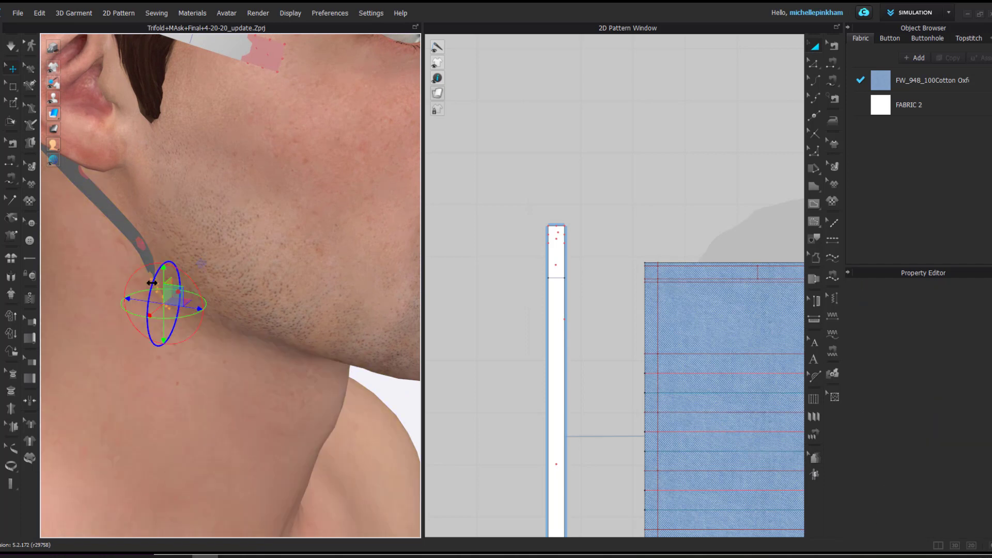
{"action": "right_click_drag", "start_coordinate": [196, 290], "coordinate": [188, 301]}
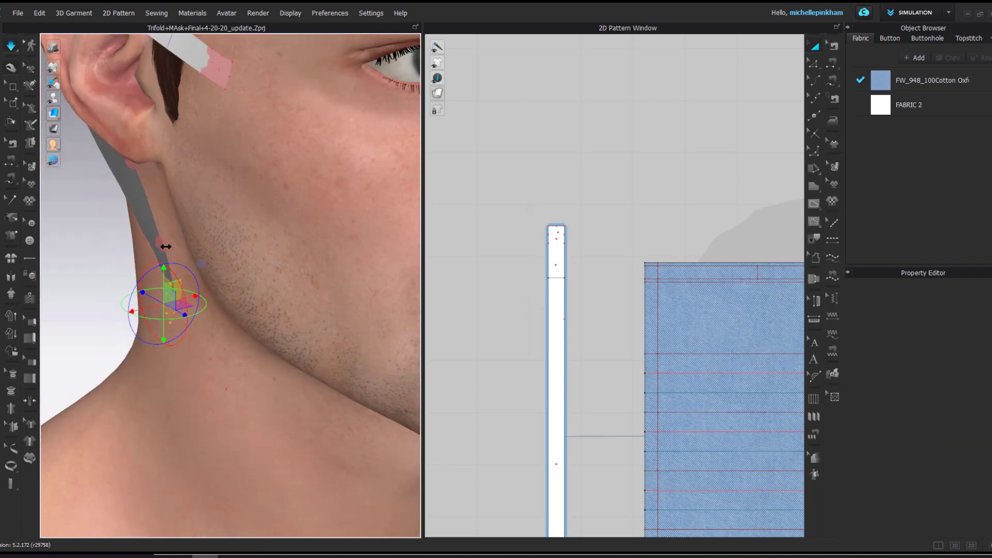
{"action": "right_click", "coordinate": [166, 247]}
{"action": "left_click", "coordinate": [180, 310]}
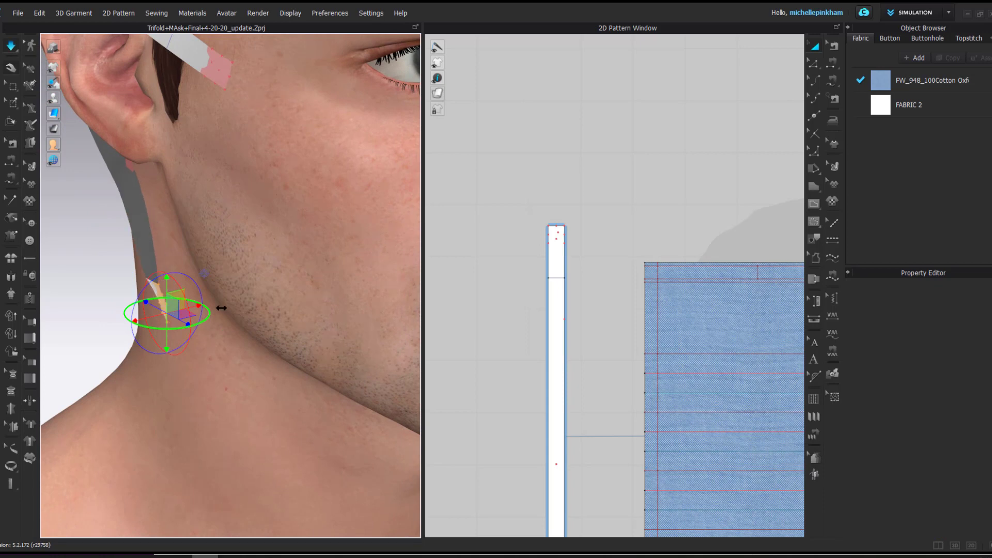
{"action": "right_click_drag", "start_coordinate": [200, 328], "coordinate": [220, 331]}
{"action": "left_click_drag", "start_coordinate": [179, 310], "coordinate": [216, 284]}
Step: Stop simulating and freeze the ear strap in its place around the ear
{"action": "scroll", "coordinate": [216, 284], "scroll_direction": "down", "scroll_amount": 4}
{"action": "right_click_drag", "start_coordinate": [259, 332], "coordinate": [71, 153]}
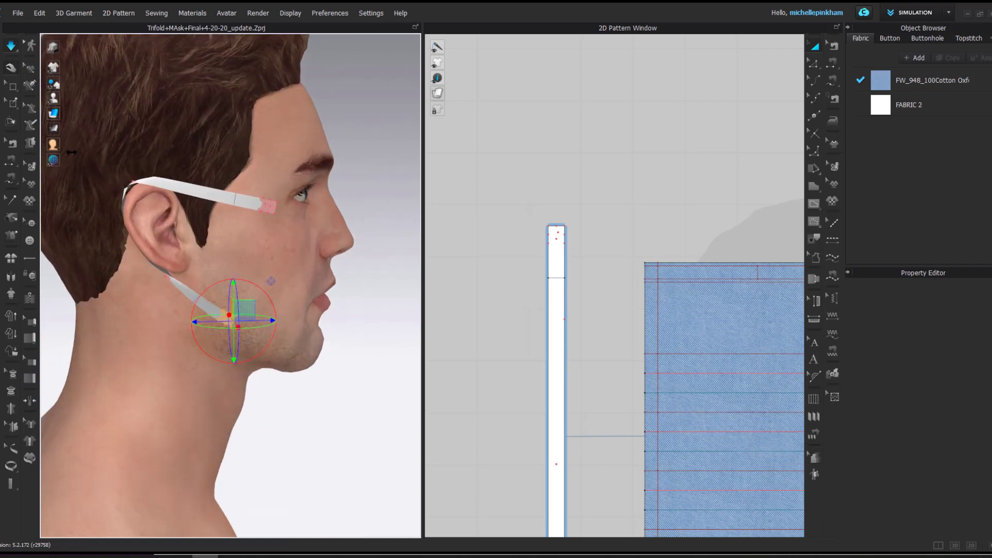
{"action": "right_click", "coordinate": [188, 187]}
{"action": "left_click", "coordinate": [227, 104]}
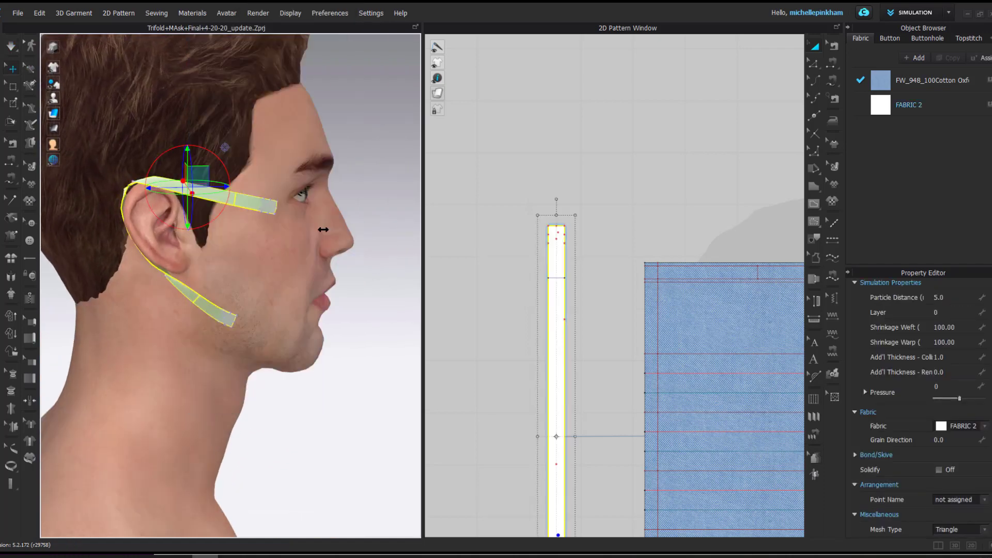
Step: Move the flat mask panel down from the face to just below the chin in front of the chest
{"action": "right_click_drag", "start_coordinate": [320, 228], "coordinate": [543, 198]}
{"action": "scroll", "coordinate": [542, 198], "scroll_direction": "down", "scroll_amount": 5}
{"action": "middle_click_drag", "start_coordinate": [185, 218], "coordinate": [208, 241]}
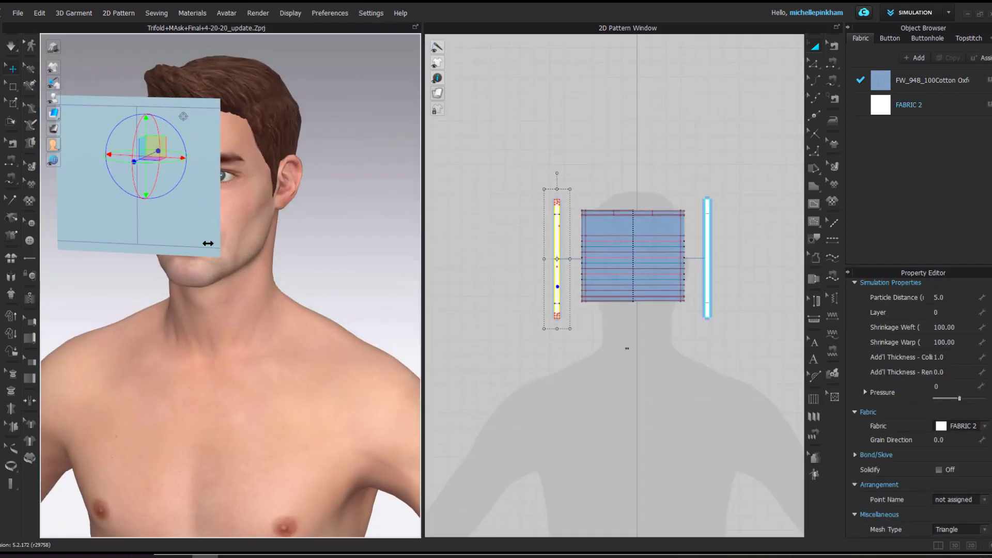
{"action": "left_click_drag", "start_coordinate": [151, 138], "coordinate": [169, 301]}
{"action": "left_click", "coordinate": [175, 151]}
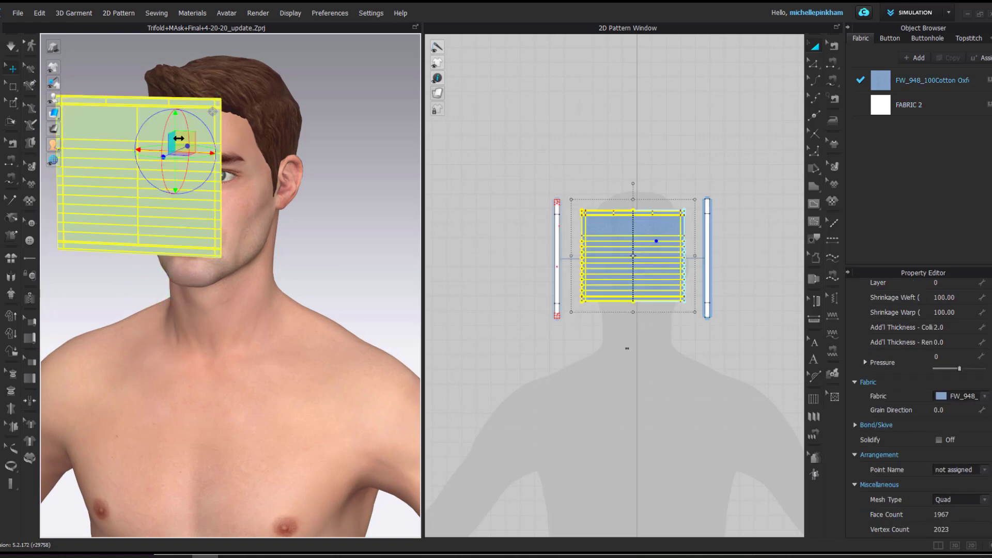
{"action": "left_click_drag", "start_coordinate": [177, 136], "coordinate": [184, 325]}
{"action": "right_click_drag", "start_coordinate": [184, 325], "coordinate": [226, 283]}
{"action": "middle_click_drag", "start_coordinate": [226, 283], "coordinate": [275, 298]}
Step: Delete the unused strap on the right side of the mask in the 2D pattern
{"action": "left_click", "coordinate": [557, 242]}
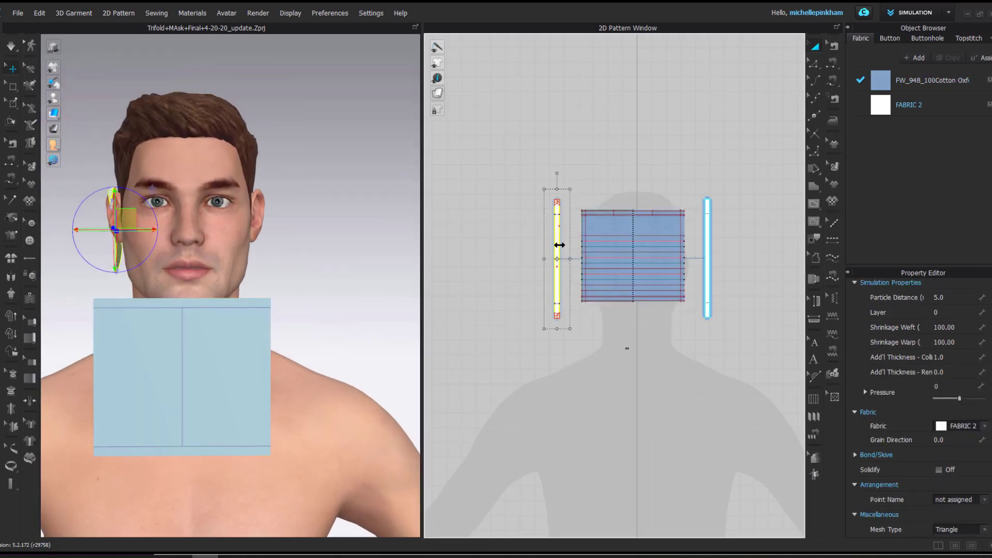
{"action": "left_click", "coordinate": [707, 258]}
{"action": "scroll", "coordinate": [323, 239], "scroll_direction": "down", "scroll_amount": 4}
{"action": "scroll", "coordinate": [313, 284], "scroll_direction": "down", "scroll_amount": 3}
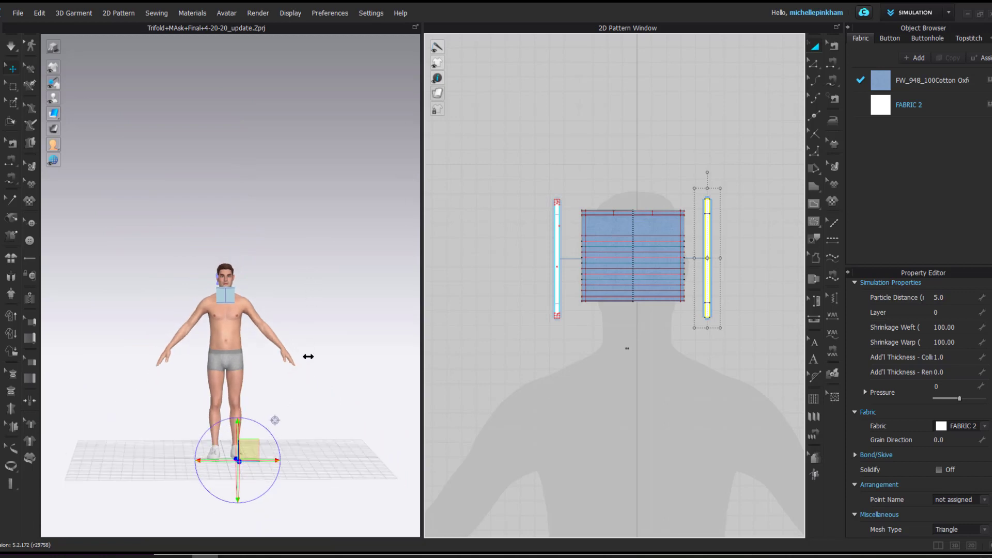
{"action": "key", "text": "Delete"}
Step: Create a symmetric copy of the left strap and place it level on the right side of the mask pattern
{"action": "scroll", "coordinate": [285, 244], "scroll_direction": "up", "scroll_amount": 4}
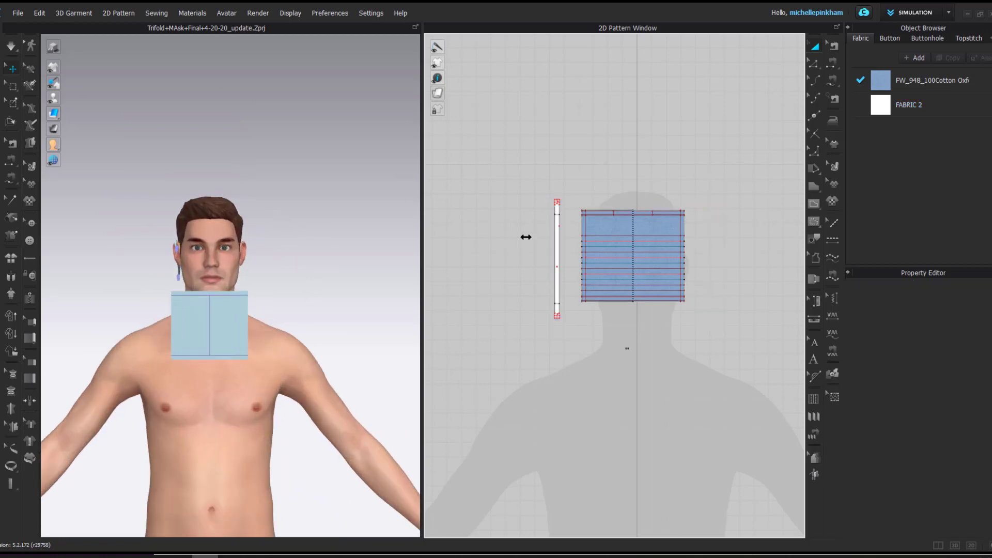
{"action": "right_click", "coordinate": [554, 237]}
{"action": "left_click", "coordinate": [610, 149]}
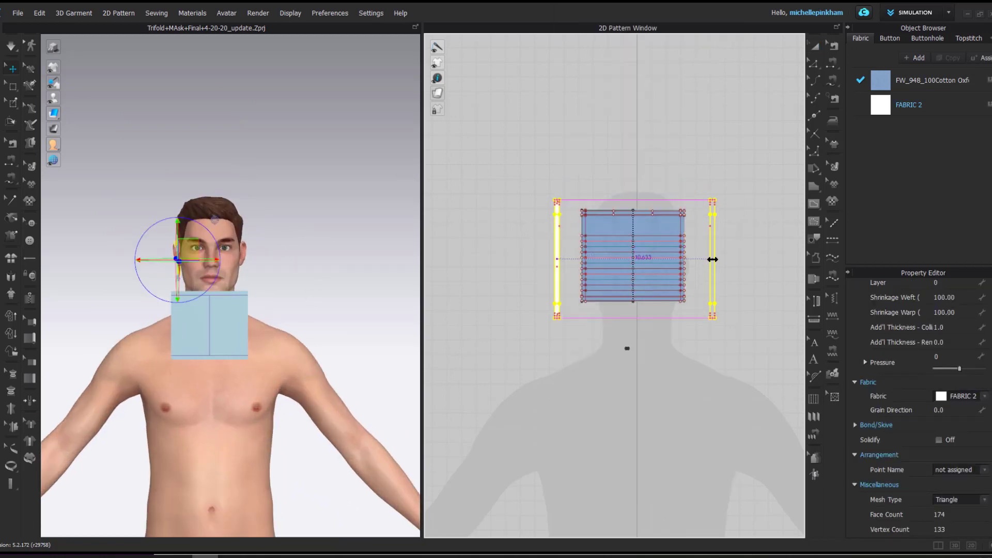
{"action": "left_click", "coordinate": [712, 259]}
Step: Move the mirrored strap sideways in 3D onto the avatar's opposite ear
{"action": "mouse_move", "coordinate": [331, 297]}
{"action": "right_mouse_down"}
{"action": "mouse_move", "coordinate": [253, 299]}
{"action": "mouse_move", "coordinate": [290, 279]}
{"action": "mouse_move", "coordinate": [326, 290]}
{"action": "right_mouse_up"}
{"action": "scroll", "coordinate": [253, 299], "scroll_direction": "up", "scroll_amount": 4}
{"action": "left_click_drag", "start_coordinate": [395, 241], "coordinate": [292, 237]}
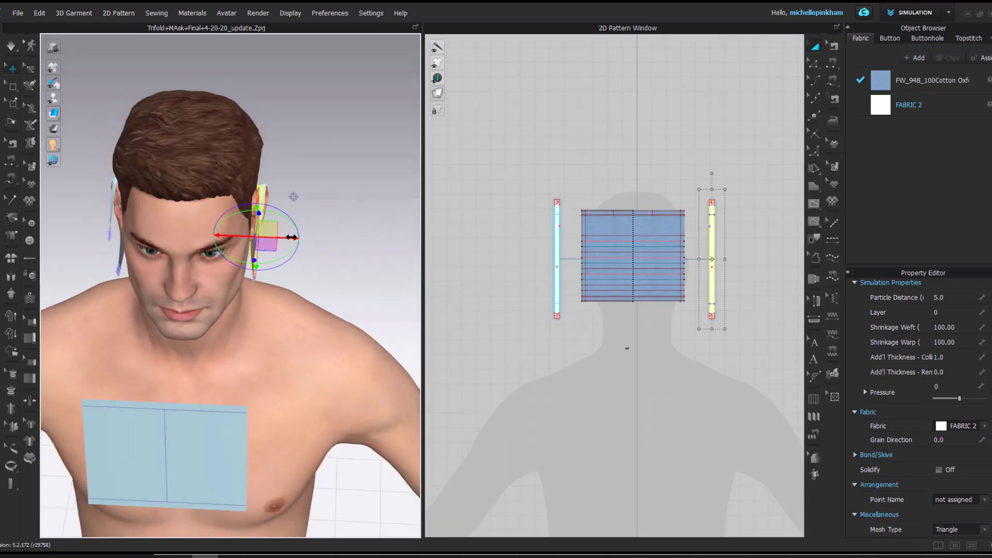
{"action": "right_click_drag", "start_coordinate": [330, 272], "coordinate": [211, 247]}
{"action": "right_click_drag", "start_coordinate": [286, 222], "coordinate": [263, 235]}
{"action": "scroll", "coordinate": [248, 229], "scroll_direction": "up", "scroll_amount": 3}
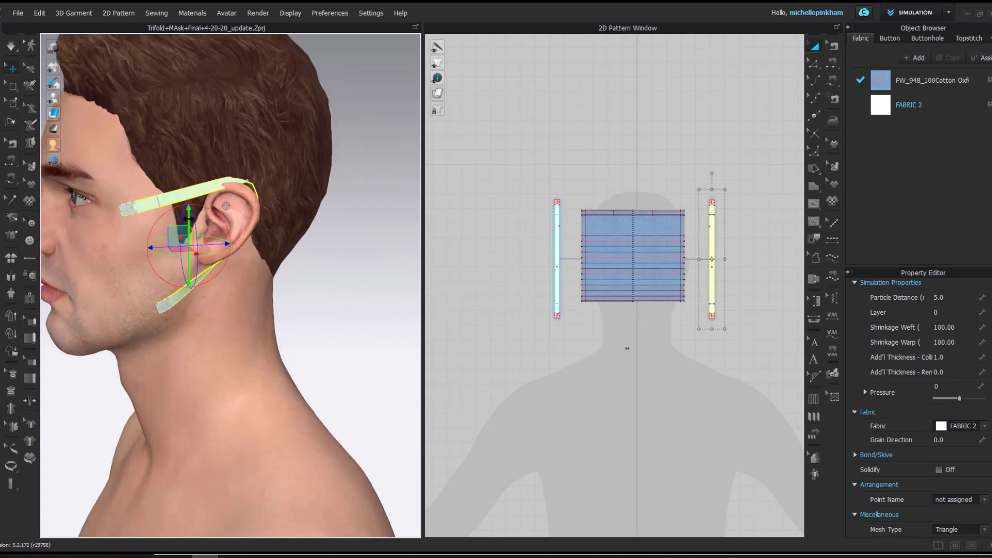
Step: Examine how the mirrored strap sits around the ear from the side, above and behind
{"action": "right_click_drag", "start_coordinate": [189, 219], "coordinate": [215, 242]}
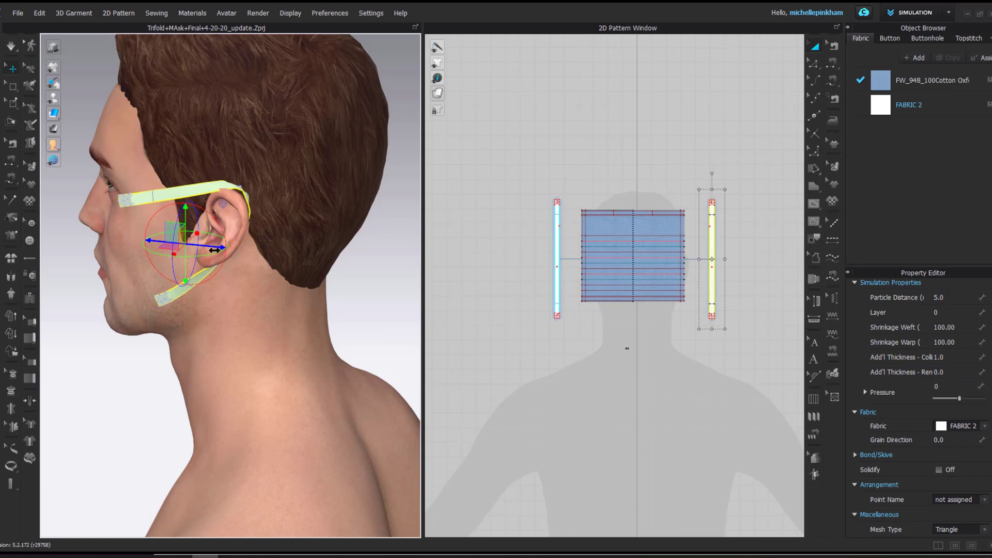
{"action": "right_click_drag", "start_coordinate": [214, 250], "coordinate": [190, 235]}
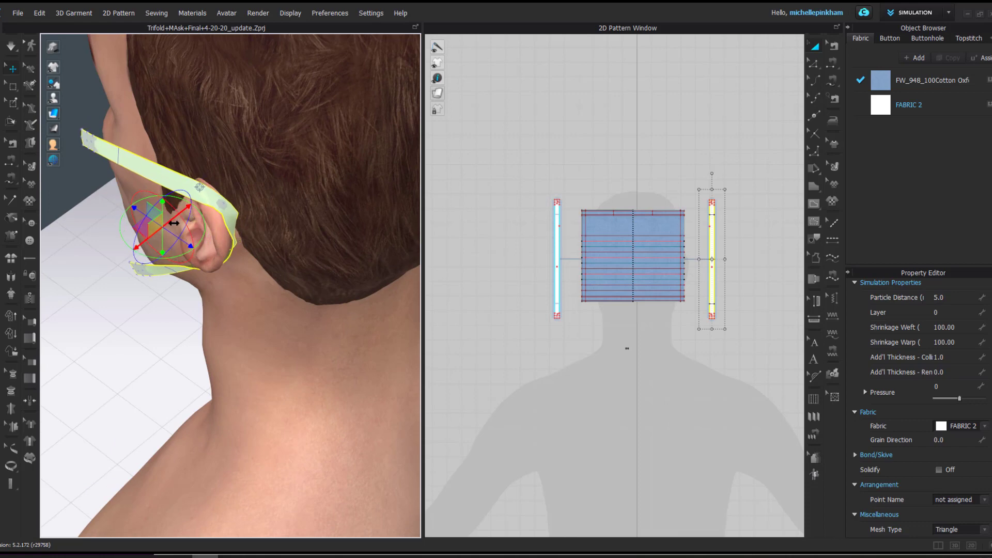
{"action": "right_click_drag", "start_coordinate": [173, 225], "coordinate": [194, 264]}
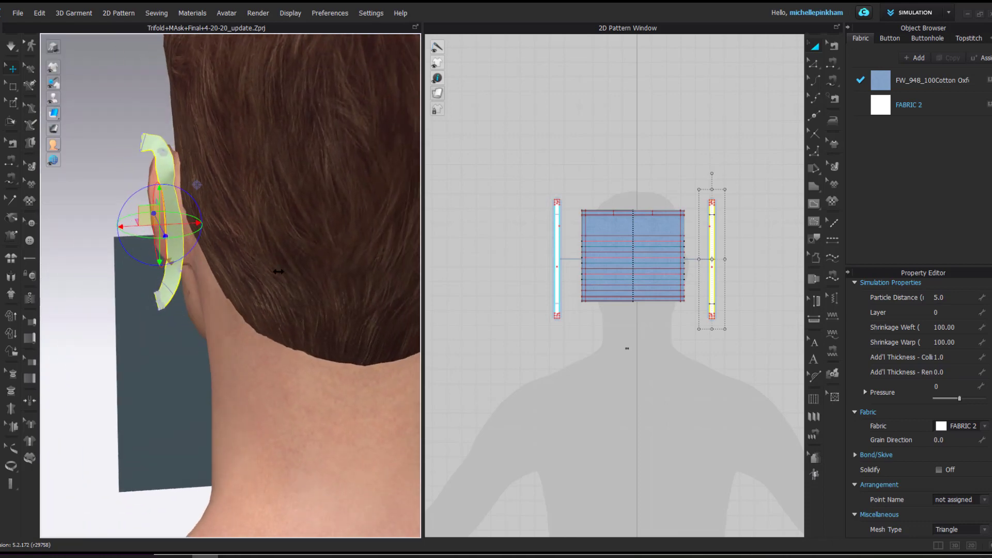
{"action": "right_click_drag", "start_coordinate": [279, 268], "coordinate": [245, 223]}
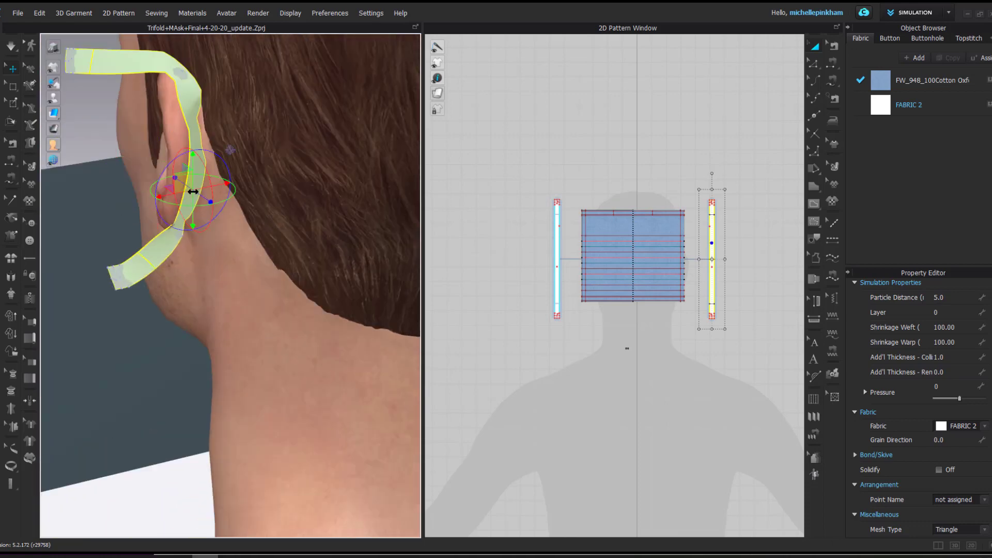
{"action": "right_click_drag", "start_coordinate": [193, 191], "coordinate": [217, 211]}
{"action": "scroll", "coordinate": [219, 208], "scroll_direction": "down", "scroll_amount": 4}
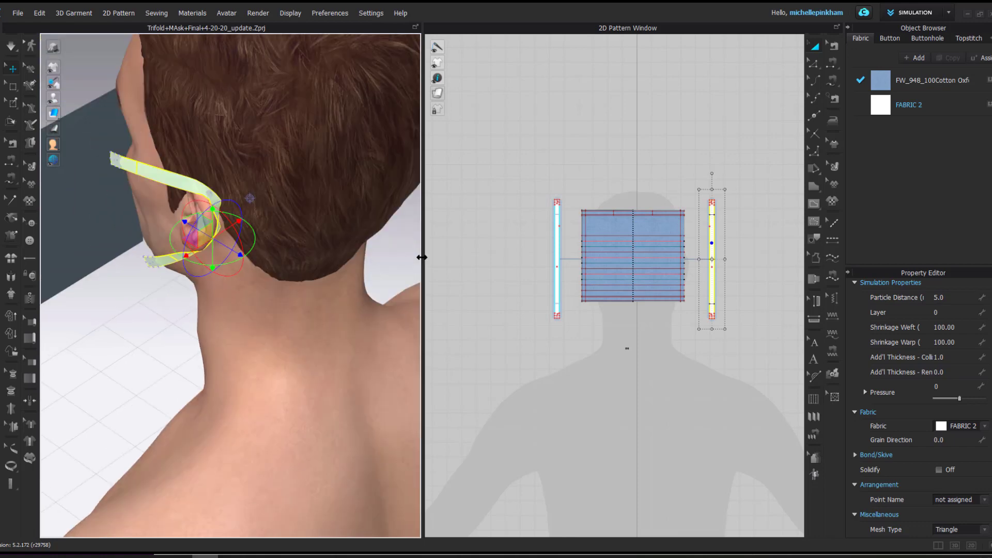
{"action": "left_click", "coordinate": [377, 258]}
{"action": "right_click_drag", "start_coordinate": [290, 262], "coordinate": [190, 224]}
Step: Unfreeze the mask panel and strengthen its fabric for simulation
{"action": "scroll", "coordinate": [190, 223], "scroll_direction": "down", "scroll_amount": 5}
{"action": "middle_click_drag", "start_coordinate": [190, 224], "coordinate": [281, 260]}
{"action": "right_click_drag", "start_coordinate": [281, 259], "coordinate": [476, 255]}
{"action": "middle_click_drag", "start_coordinate": [201, 281], "coordinate": [213, 224]}
{"action": "scroll", "coordinate": [213, 224], "scroll_direction": "up", "scroll_amount": 3}
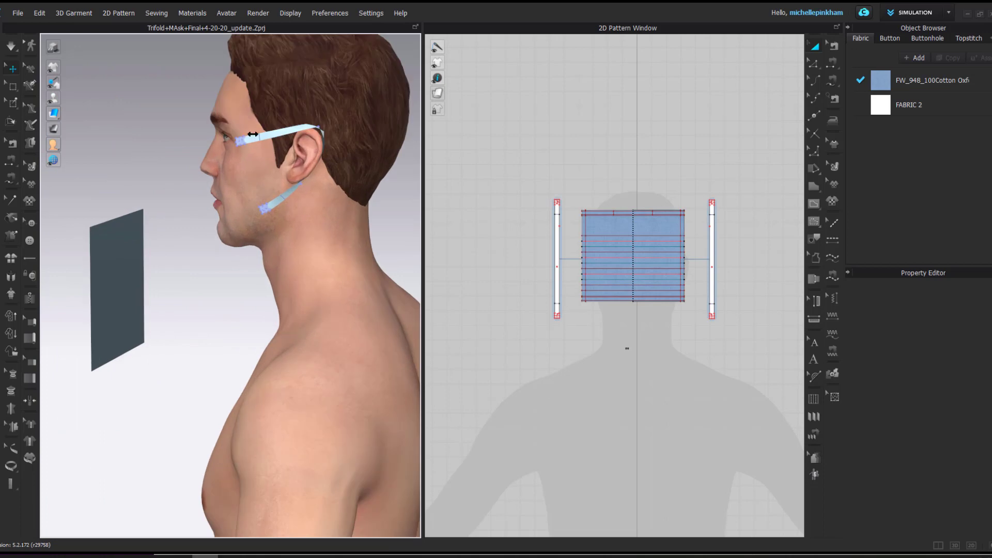
{"action": "right_click", "coordinate": [119, 285]}
{"action": "left_click", "coordinate": [153, 72]}
{"action": "right_click_drag", "start_coordinate": [163, 263], "coordinate": [216, 261]}
{"action": "left_click", "coordinate": [270, 196]}
{"action": "middle_click_drag", "start_coordinate": [270, 196], "coordinate": [343, 194]}
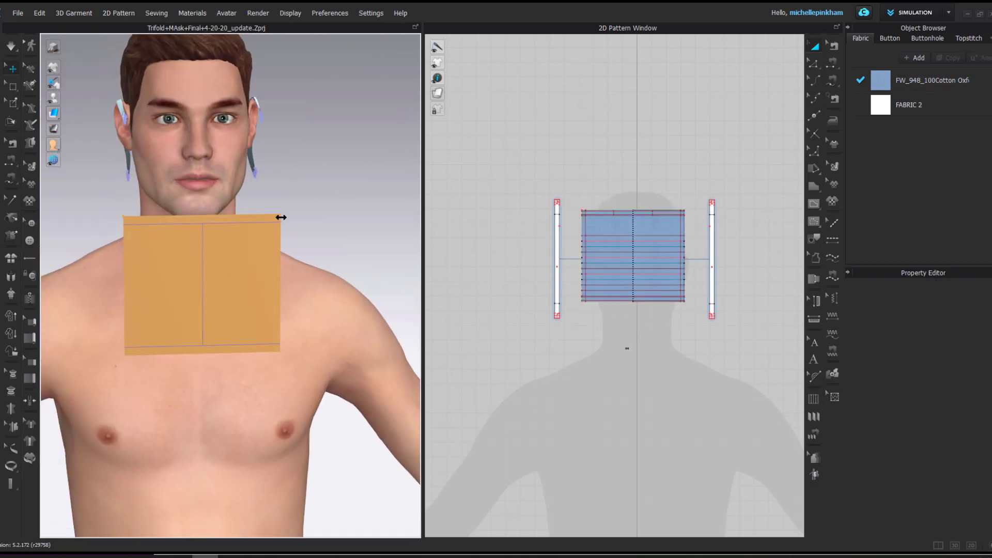
Step: Start the simulation and pull the mask's two upper corners down toward the chest
{"action": "key", "text": "space"}
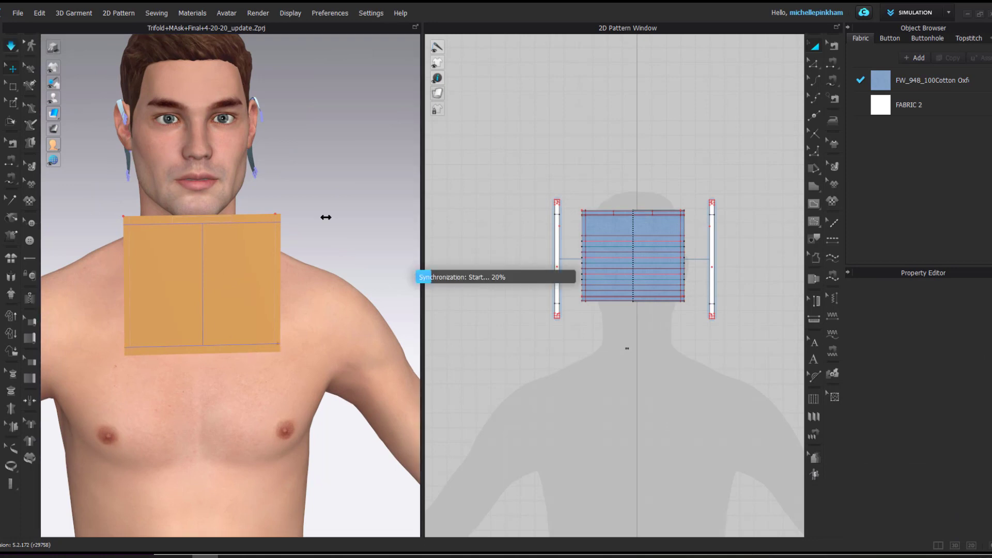
{"action": "left_click_drag", "start_coordinate": [277, 213], "coordinate": [256, 235]}
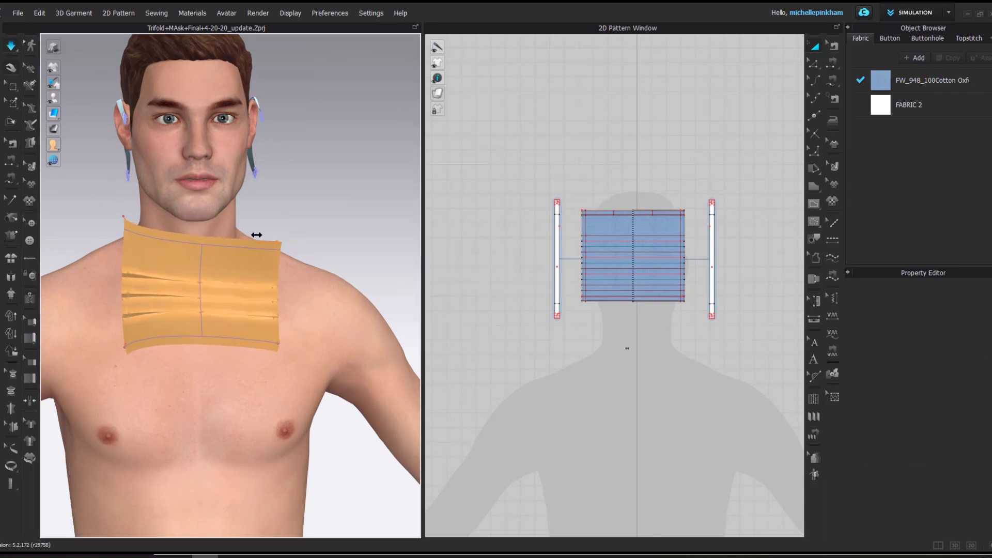
{"action": "left_click_drag", "start_coordinate": [123, 215], "coordinate": [127, 252]}
Step: Segment-sew the upper pleat's two adjoining 0.375 in segments together on the mask's left edge
{"action": "right_click_drag", "start_coordinate": [146, 292], "coordinate": [124, 270]}
{"action": "left_click", "coordinate": [613, 243]}
{"action": "scroll", "coordinate": [612, 242], "scroll_direction": "up", "scroll_amount": 8}
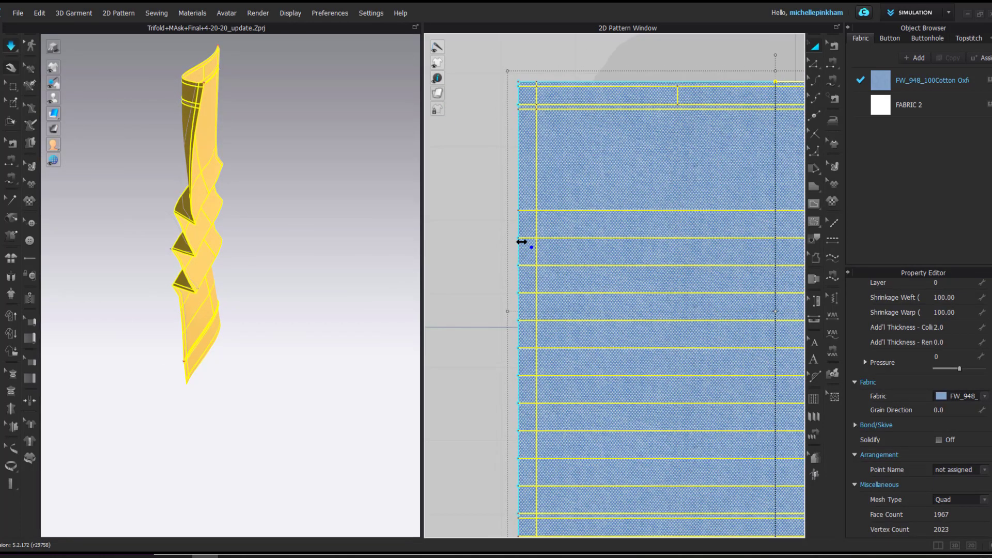
{"action": "key", "text": "n"}
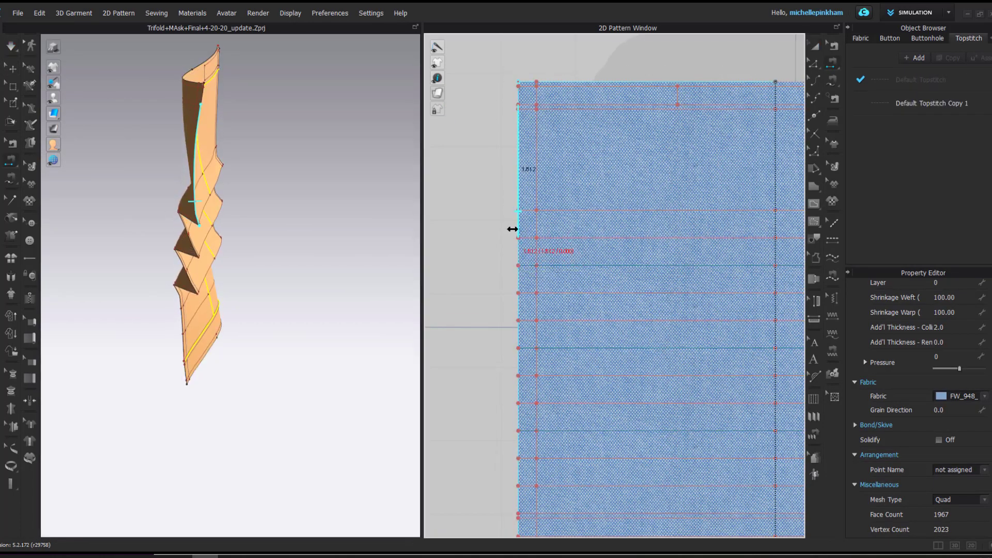
{"action": "left_click", "coordinate": [517, 248]}
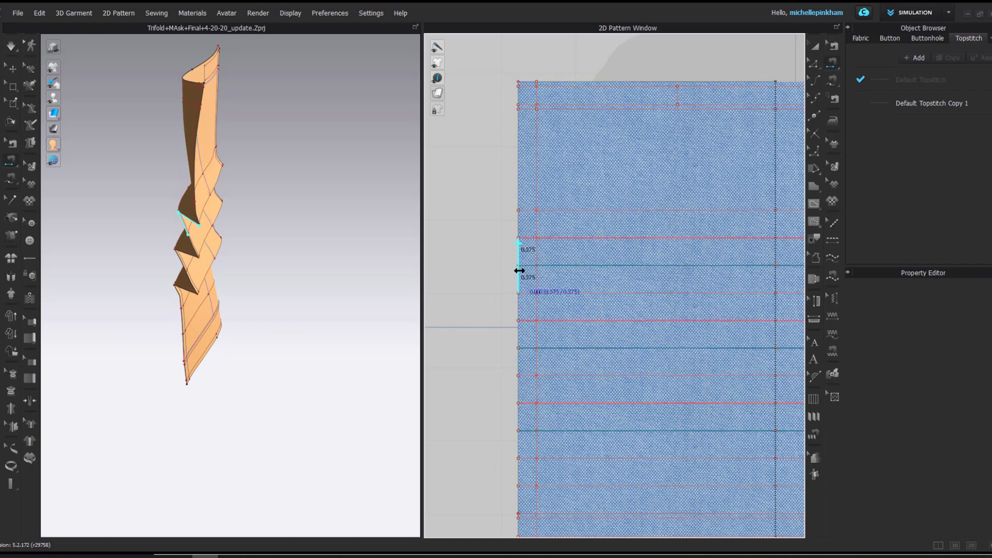
{"action": "left_click", "coordinate": [519, 287]}
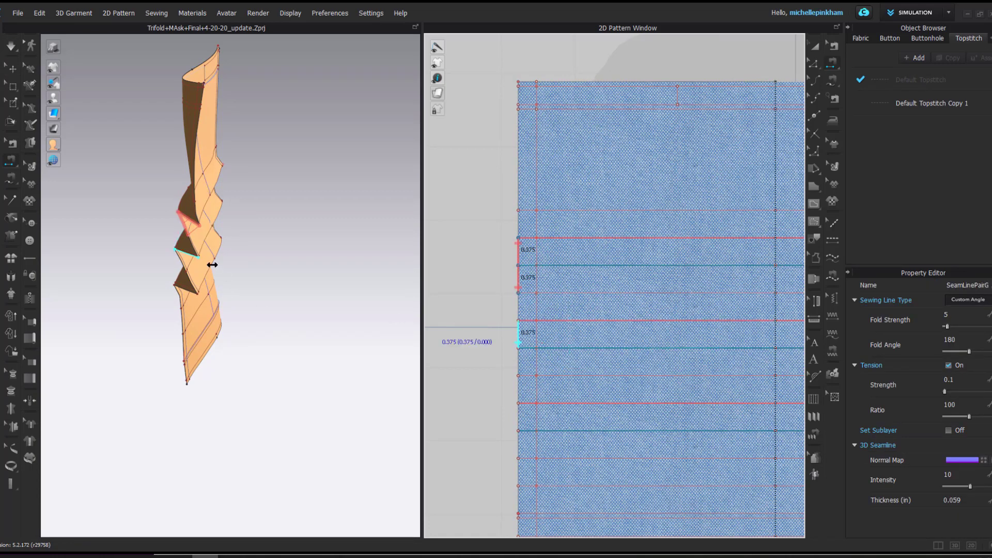
Step: Sew the middle pleat's two adjoining 0.375 in segments together on the same mask edge
{"action": "left_click", "coordinate": [177, 258]}
{"action": "key", "text": "space"}
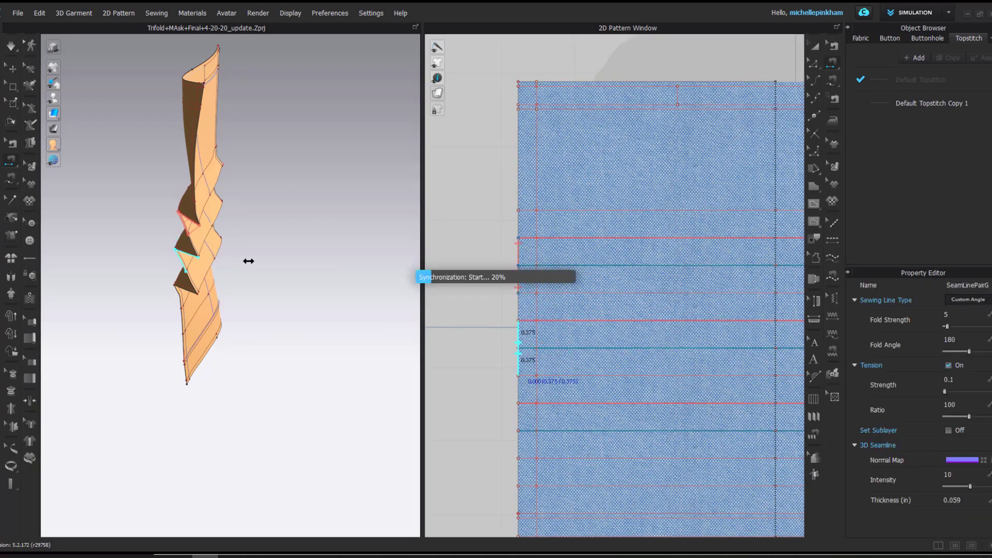
{"action": "right_click_drag", "start_coordinate": [227, 294], "coordinate": [165, 272]}
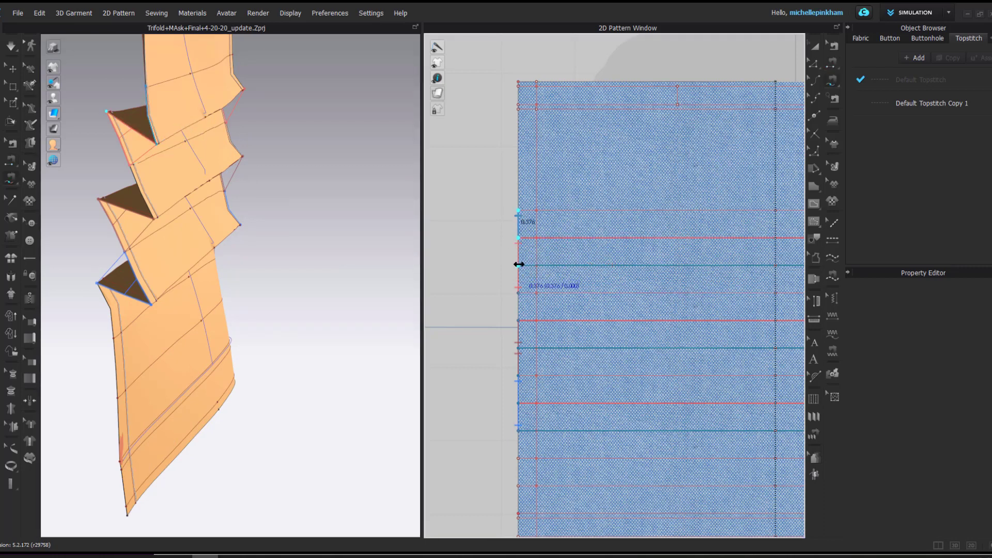
Step: Free-sew the underlying folds of the upper and middle pleats on the left edge, joining adjoining segments of about 0.375 in
{"action": "left_click", "coordinate": [515, 239]}
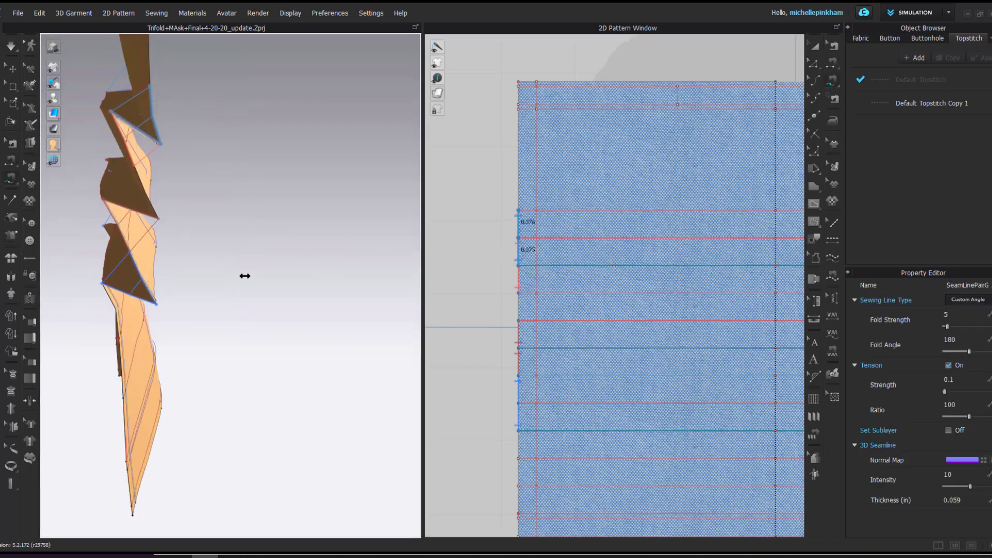
{"action": "left_click", "coordinate": [521, 296]}
{"action": "left_click", "coordinate": [519, 346]}
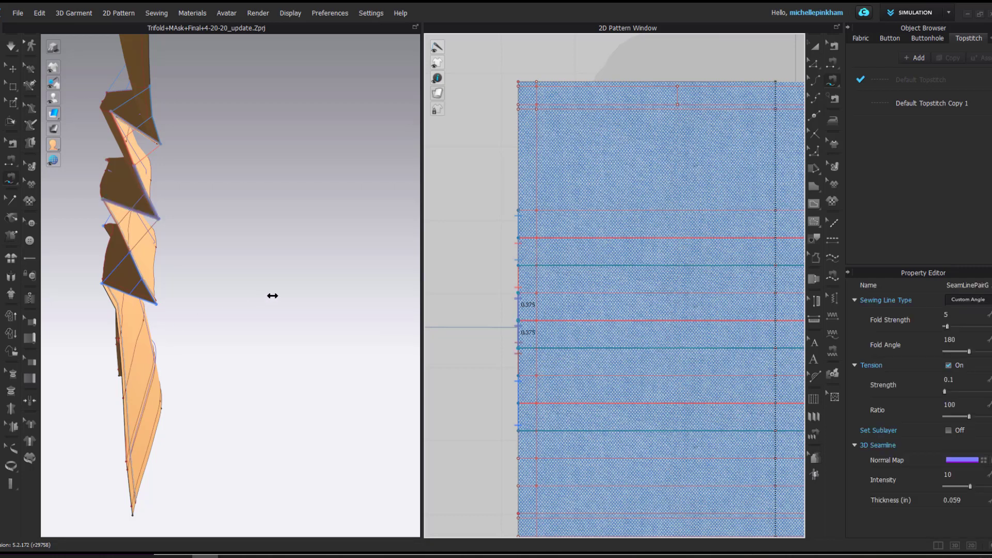
Step: Free-sew the lower pleat's underlying fold on the mask's left edge, joining its two adjoining 0.375 in segments
{"action": "mouse_move", "coordinate": [272, 295]}
{"action": "right_mouse_down"}
{"action": "mouse_move", "coordinate": [228, 297]}
{"action": "mouse_move", "coordinate": [265, 300]}
{"action": "right_mouse_up"}
{"action": "middle_click_drag", "start_coordinate": [481, 409], "coordinate": [468, 278]}
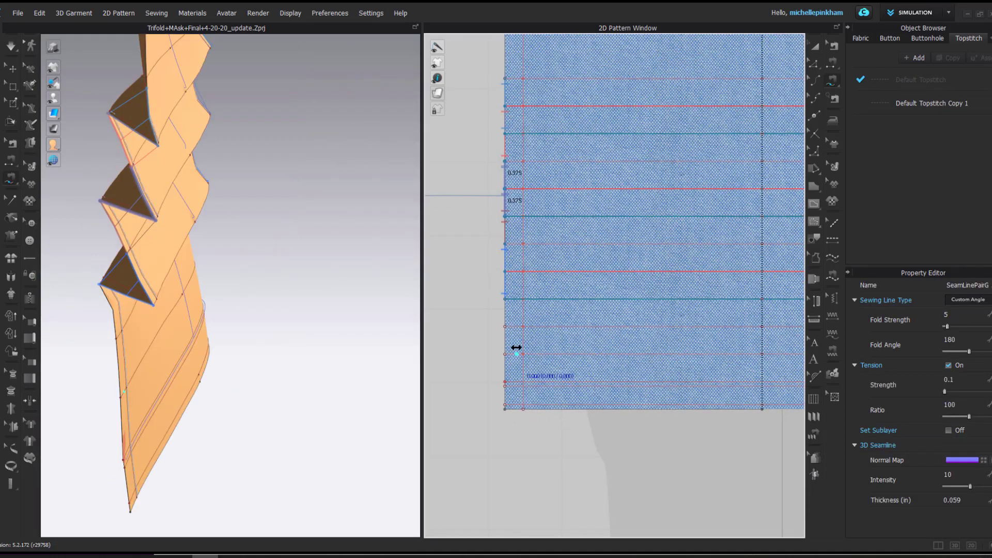
{"action": "left_click", "coordinate": [506, 302]}
{"action": "left_click", "coordinate": [506, 272]}
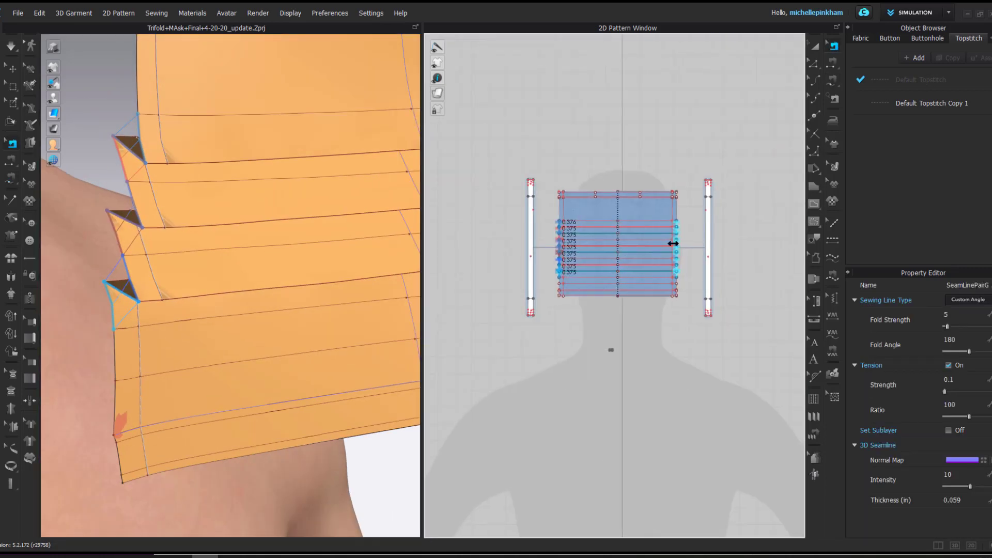
Step: Select all of the mask's pleat seams and change their sewing line type from Custom Angle to Turned
{"action": "left_click", "coordinate": [685, 241]}
{"action": "scroll", "coordinate": [684, 240], "scroll_direction": "up", "scroll_amount": 4}
{"action": "scroll", "coordinate": [684, 240], "scroll_direction": "down", "scroll_amount": 4}
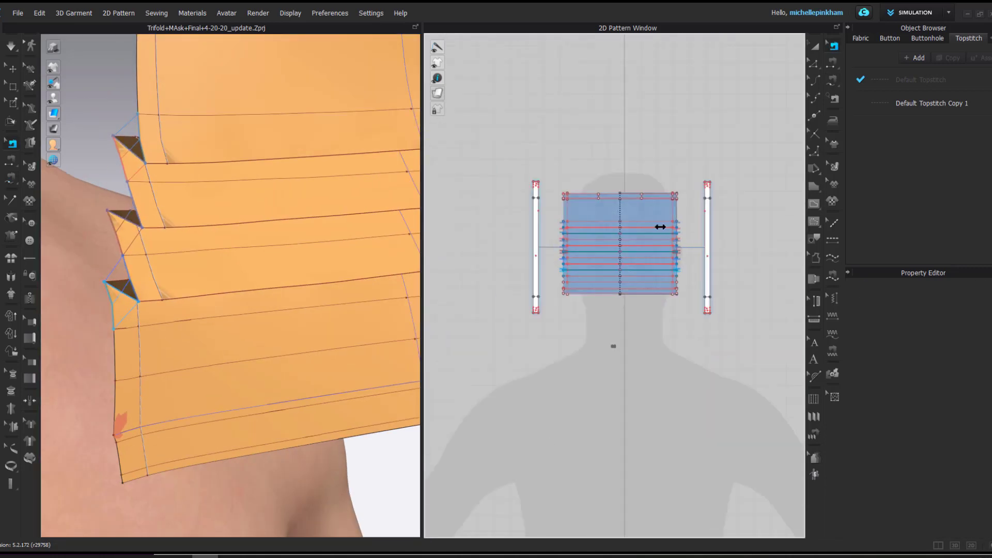
{"action": "scroll", "coordinate": [574, 232], "scroll_direction": "up", "scroll_amount": 3}
{"action": "left_click_drag", "start_coordinate": [563, 304], "coordinate": [563, 304]}
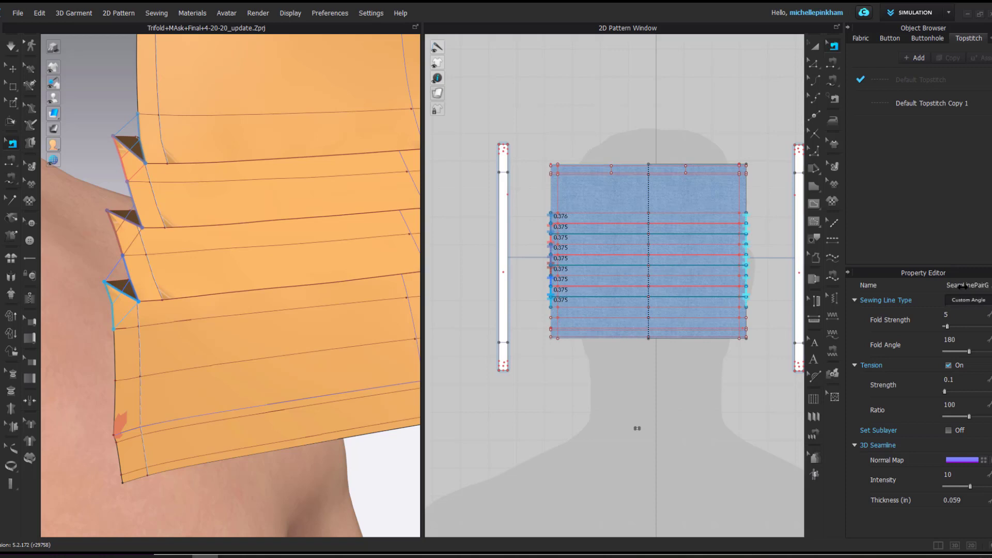
{"action": "scroll", "coordinate": [232, 199], "scroll_direction": "down", "scroll_amount": 4}
Step: Try simulating the mask with all its pleat and underlying fold seams sewn, and undo the resulting drape
{"action": "key", "text": "space"}
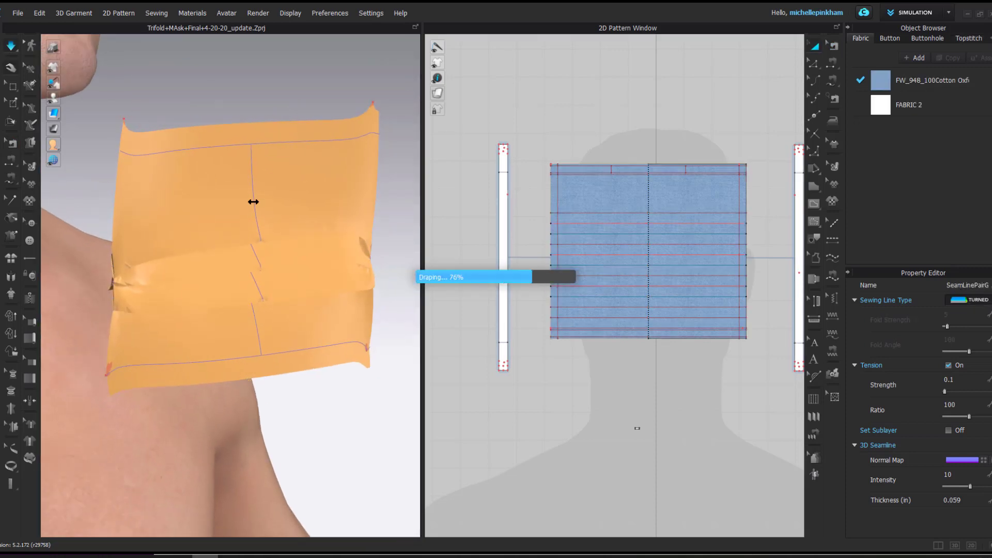
{"action": "key", "text": "space"}
{"action": "key", "text": "ctrl+z"}
{"action": "key", "text": "space"}
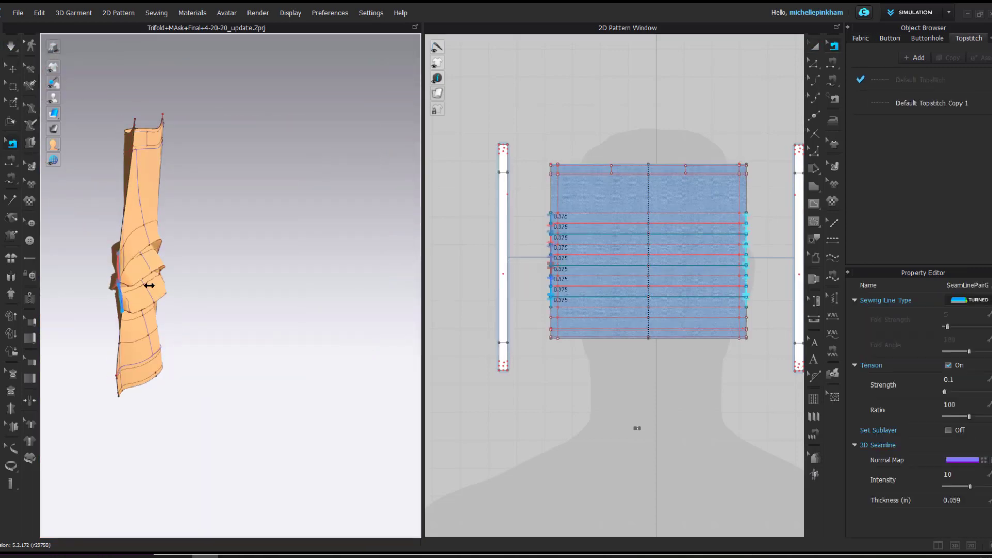
{"action": "left_click", "coordinate": [139, 238]}
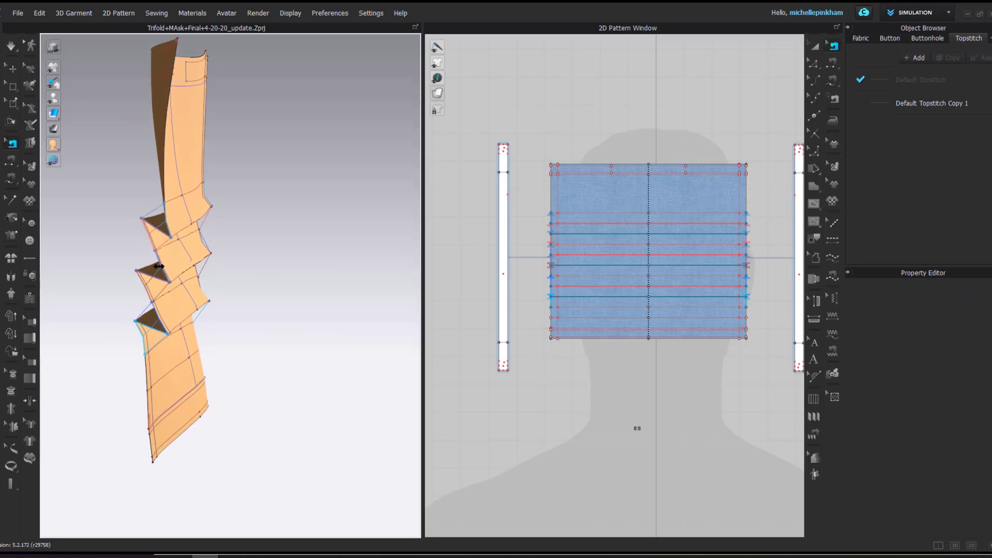
Step: Delete the underlying fold seams of the middle, upper and lower pleats on the mask's left edge
{"action": "left_click_drag", "start_coordinate": [528, 203], "coordinate": [532, 203]}
{"action": "left_click_drag", "start_coordinate": [567, 317], "coordinate": [567, 317]}
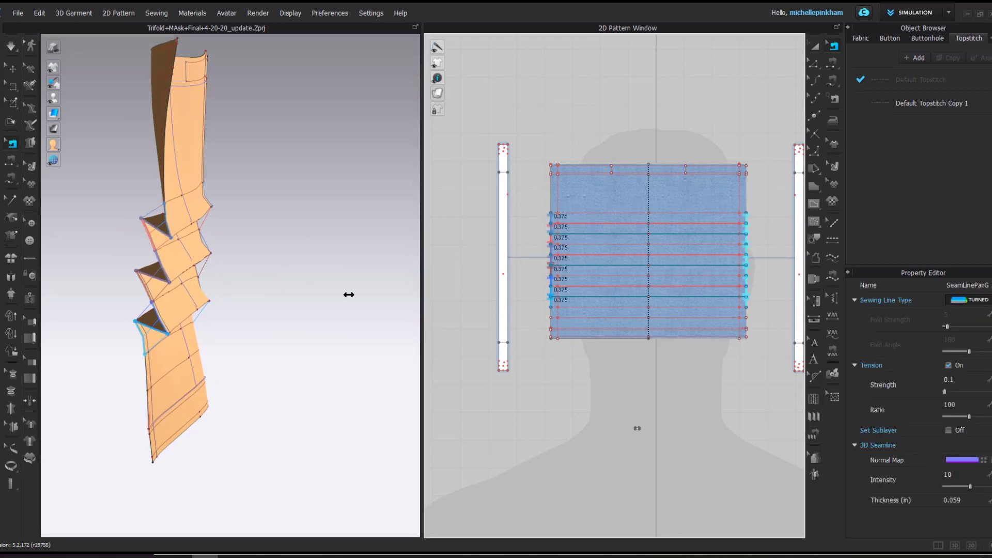
{"action": "scroll", "coordinate": [567, 285], "scroll_direction": "up", "scroll_amount": 3}
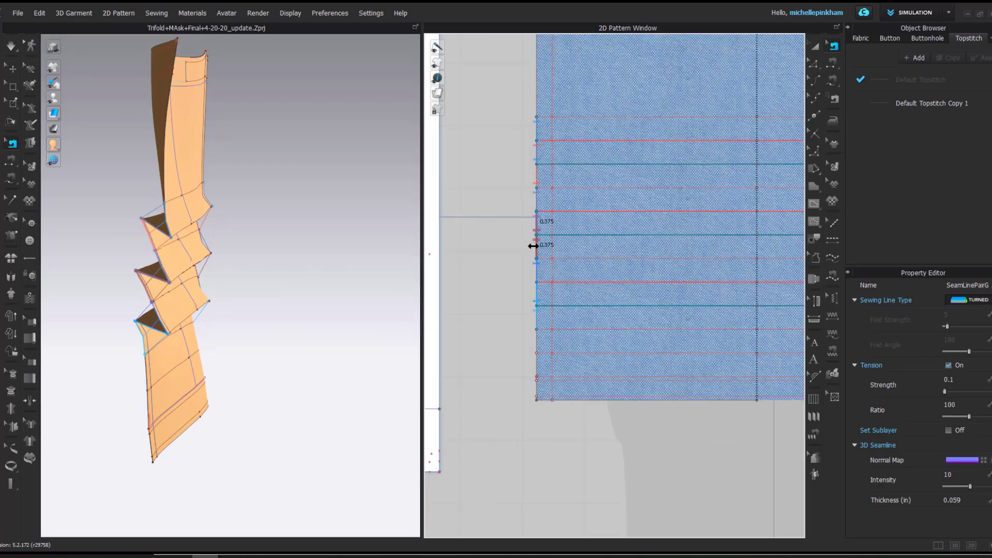
{"action": "left_click", "coordinate": [536, 233]}
{"action": "left_click", "coordinate": [540, 175]}
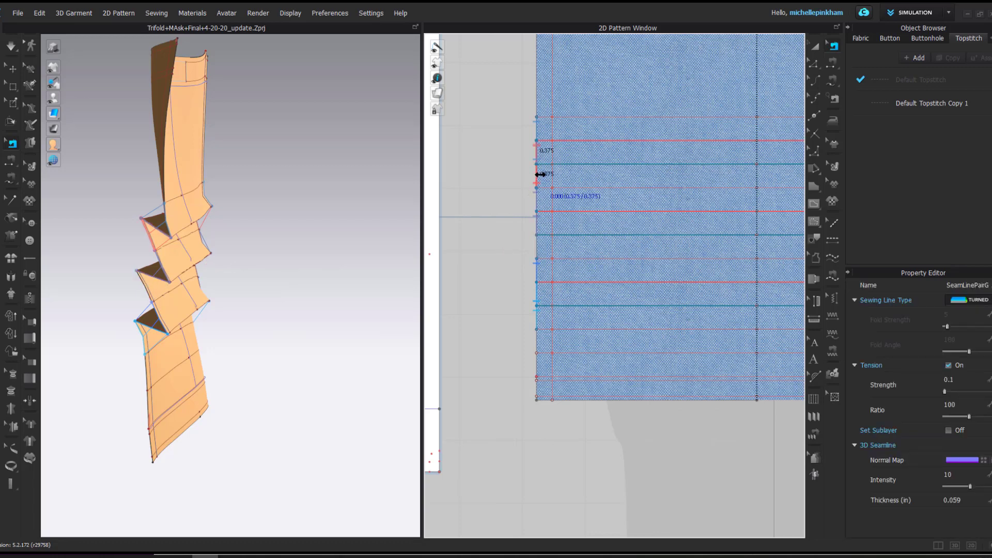
{"action": "key", "text": "Delete"}
{"action": "left_click", "coordinate": [536, 319]}
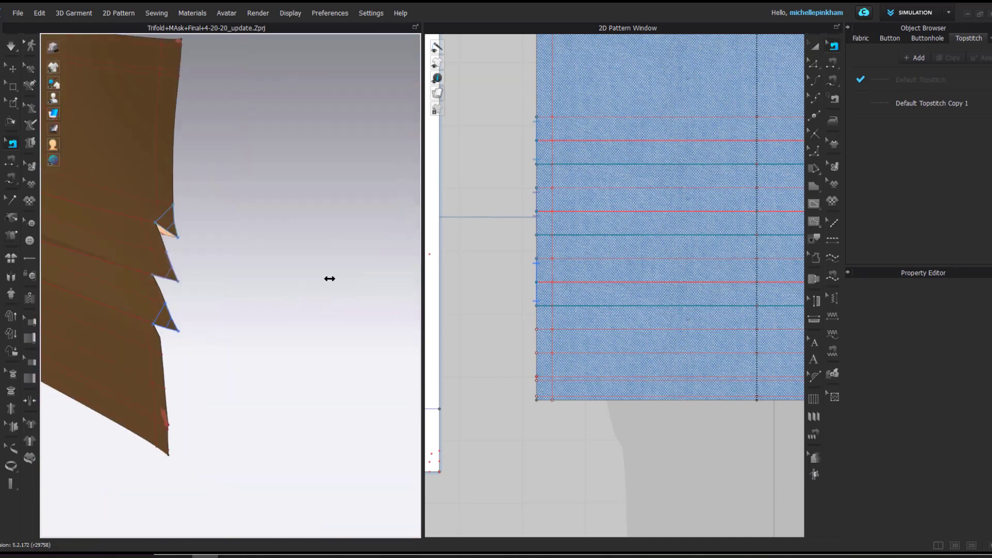
Step: Simulate the mask with only the three remaining pleat seams along its side edge
{"action": "left_click", "coordinate": [550, 298]}
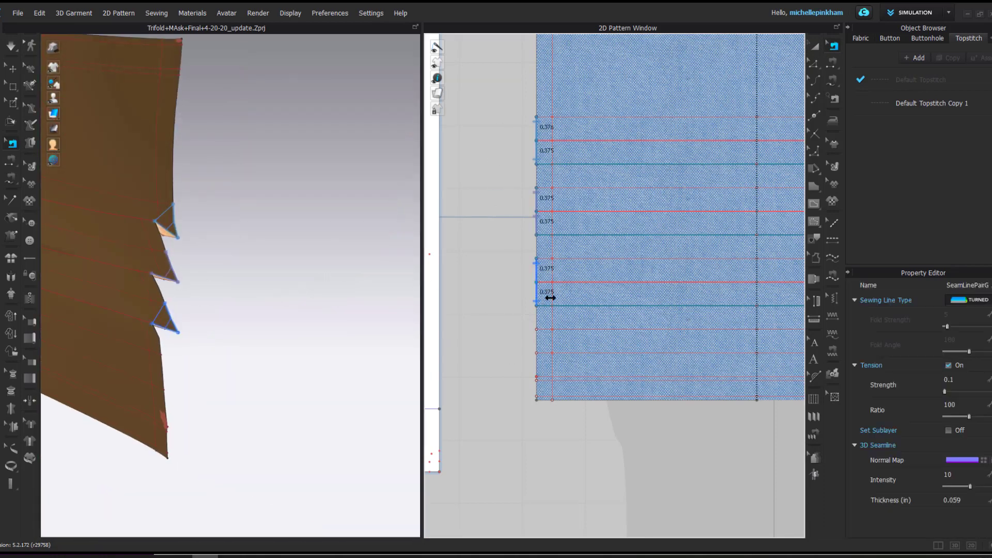
{"action": "right_click", "coordinate": [536, 222]}
{"action": "left_click", "coordinate": [558, 261]}
{"action": "key", "text": "space"}
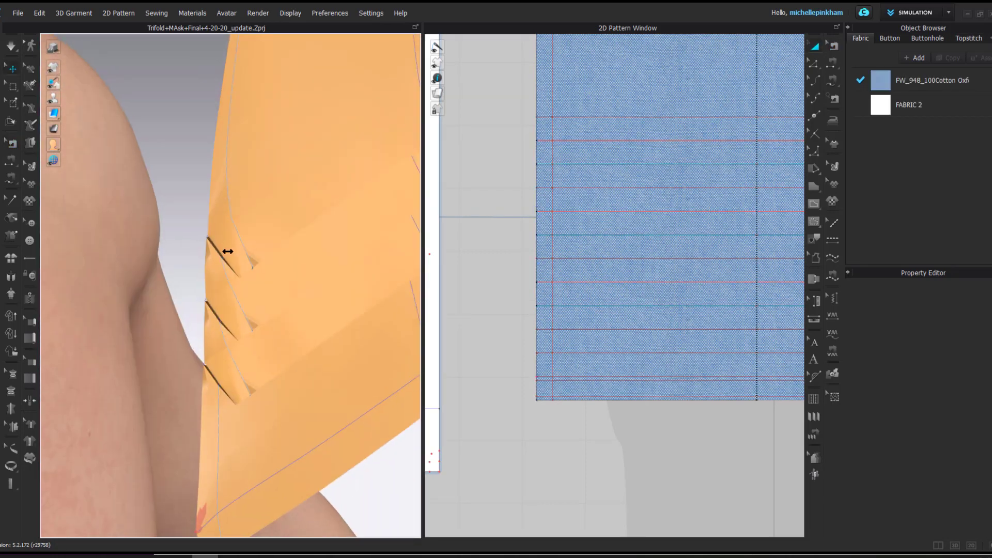
{"action": "left_click", "coordinate": [224, 252]}
Step: Segment-sew the underlying folds of all three pleats on the left edge, joining each pair of adjoining 0.375 in segments
{"action": "scroll", "coordinate": [539, 160], "scroll_direction": "up", "scroll_amount": 2}
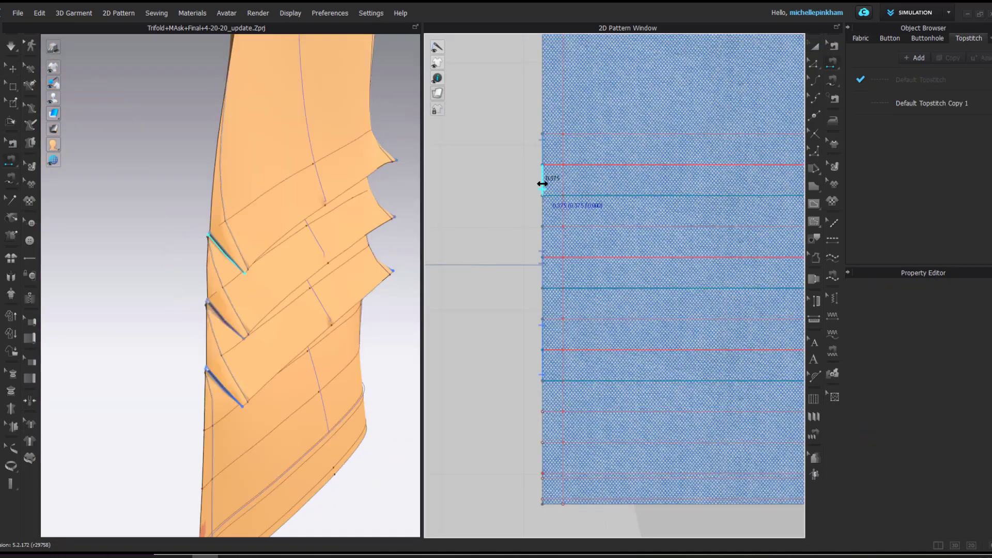
{"action": "left_click", "coordinate": [543, 202]}
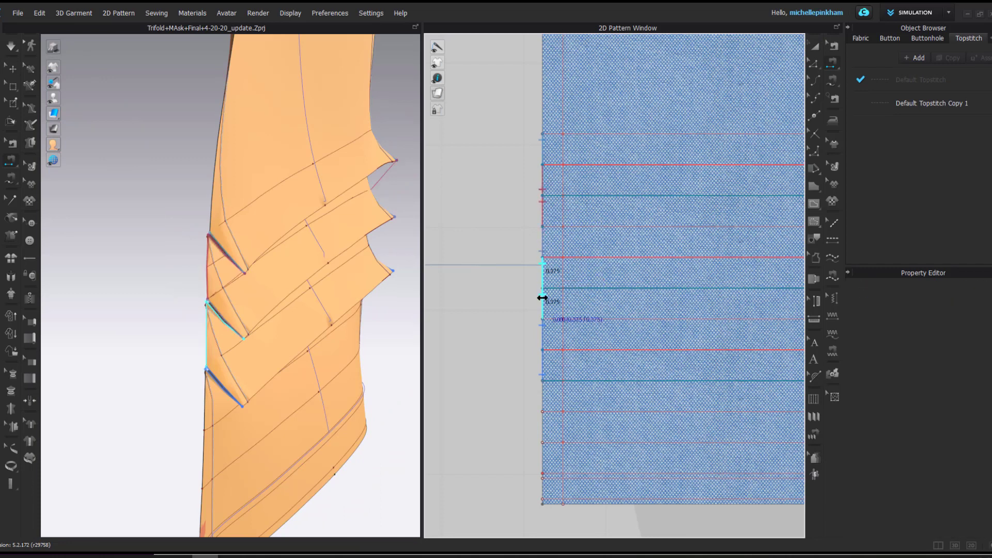
{"action": "left_click", "coordinate": [544, 364]}
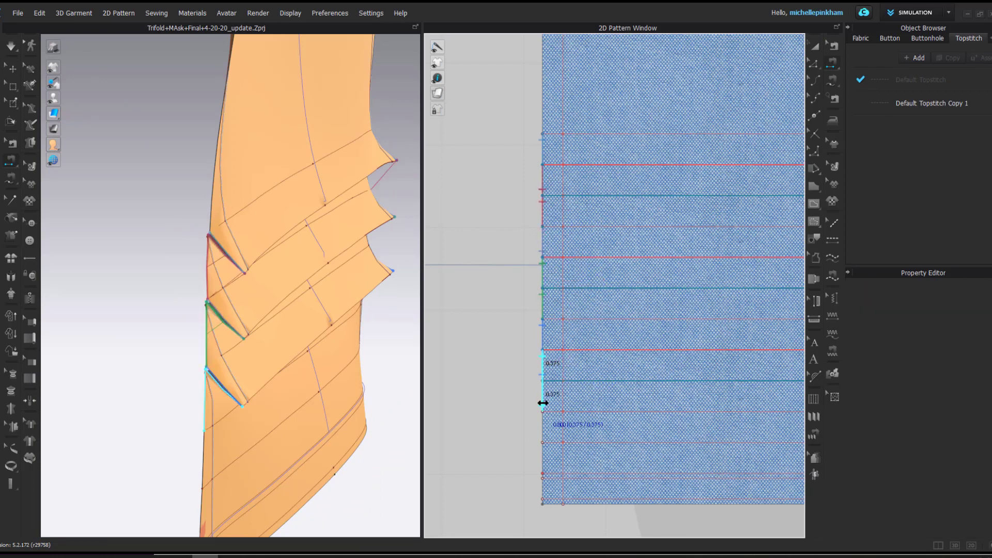
{"action": "left_click", "coordinate": [545, 403]}
Step: Select all the pleat and underlying fold seams on the left edge and set their sewing line type to Turned
{"action": "key", "text": "b"}
{"action": "left_click_drag", "start_coordinate": [509, 105], "coordinate": [564, 453]}
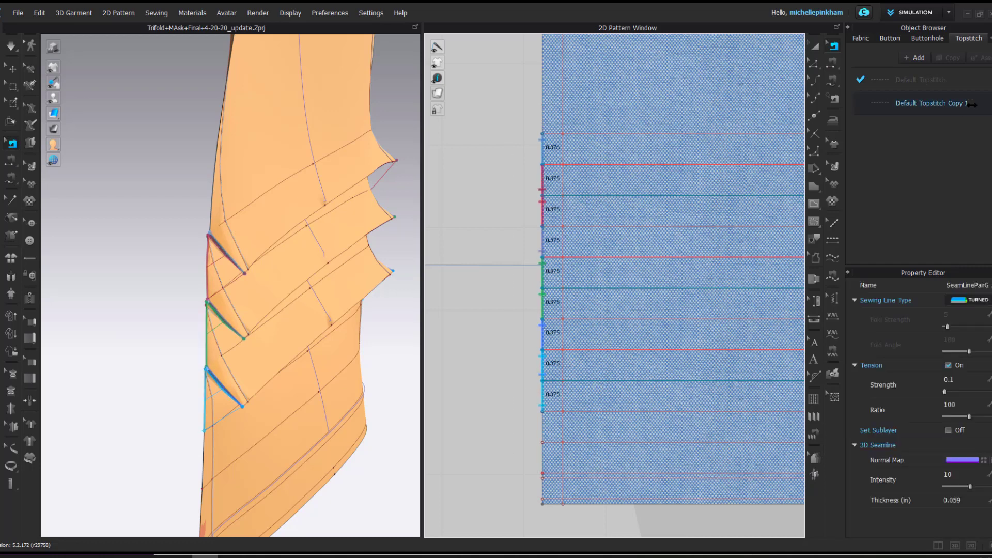
{"action": "left_click", "coordinate": [965, 300]}
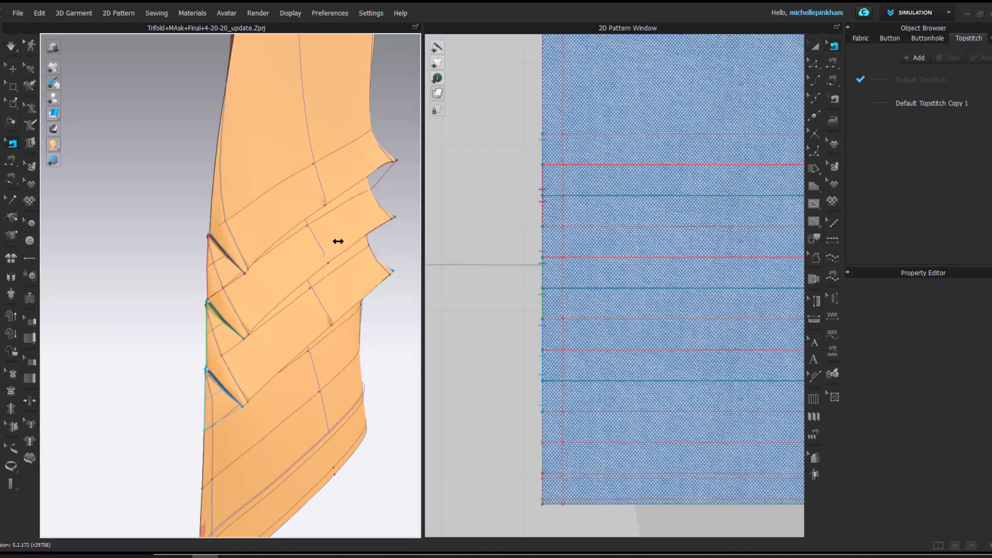
Step: Delete the middle and lower pleats' underlying fold seams and simulate the mask with the upper one kept
{"action": "right_click_drag", "start_coordinate": [336, 239], "coordinate": [205, 259]}
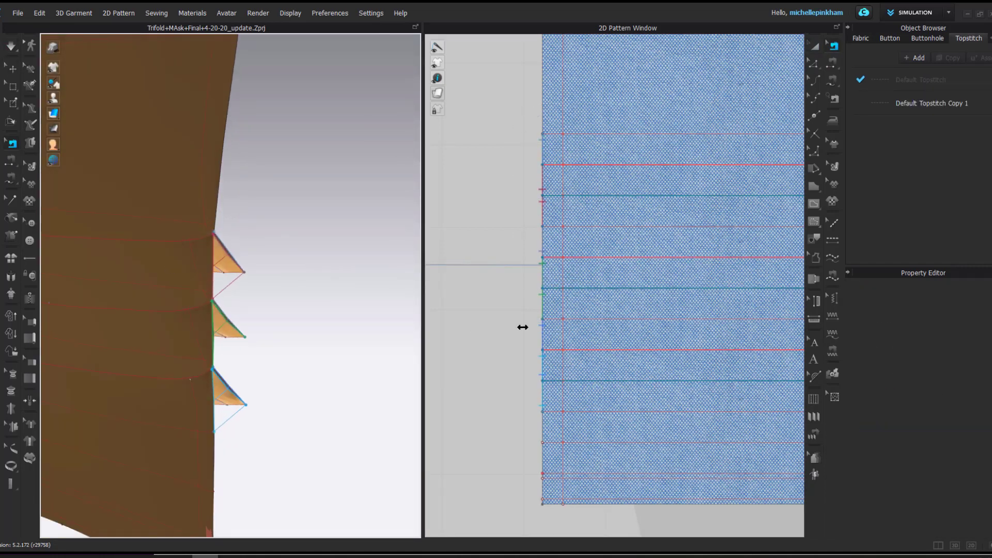
{"action": "left_click", "coordinate": [539, 290]}
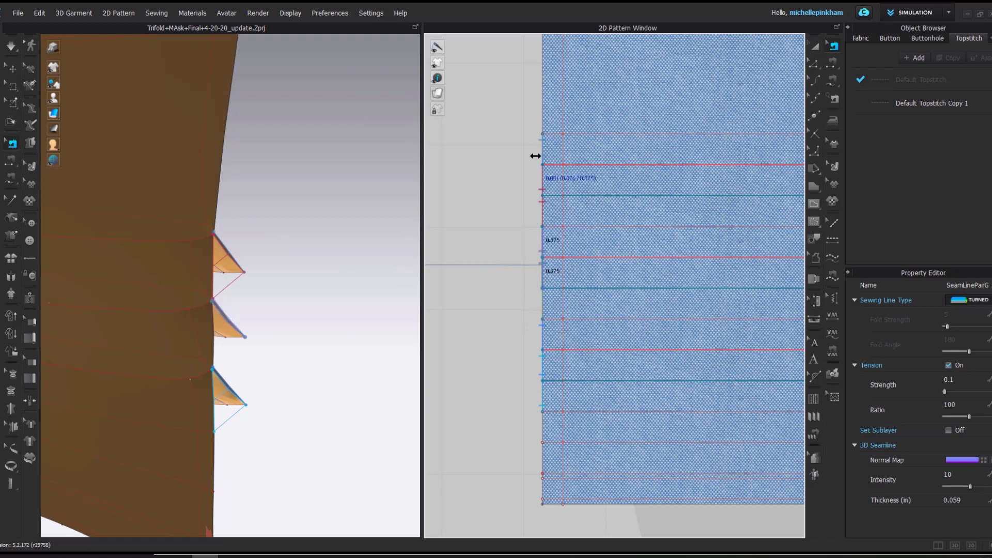
{"action": "right_click_drag", "start_coordinate": [276, 374], "coordinate": [203, 391]}
{"action": "left_click", "coordinate": [538, 397]}
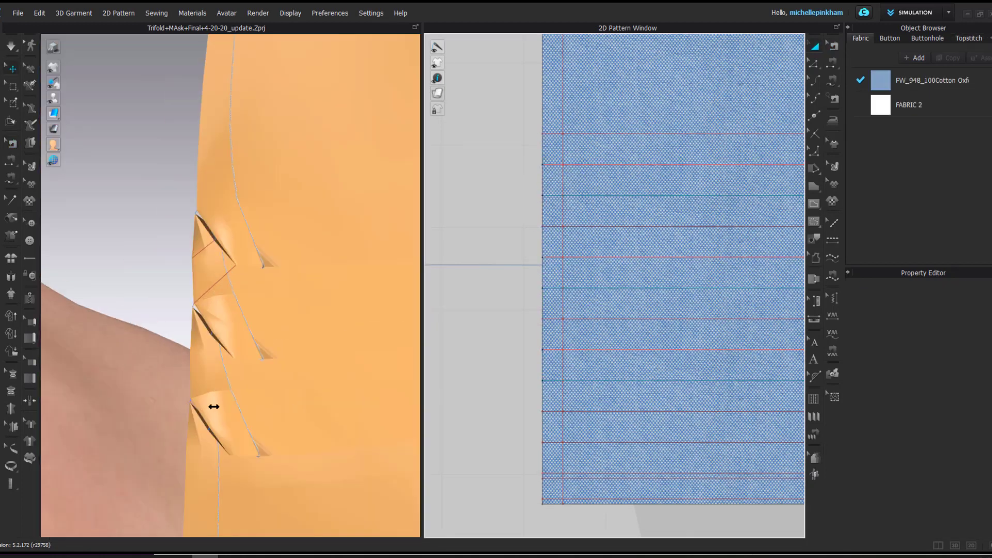
{"action": "scroll", "coordinate": [237, 365], "scroll_direction": "up", "scroll_amount": 3}
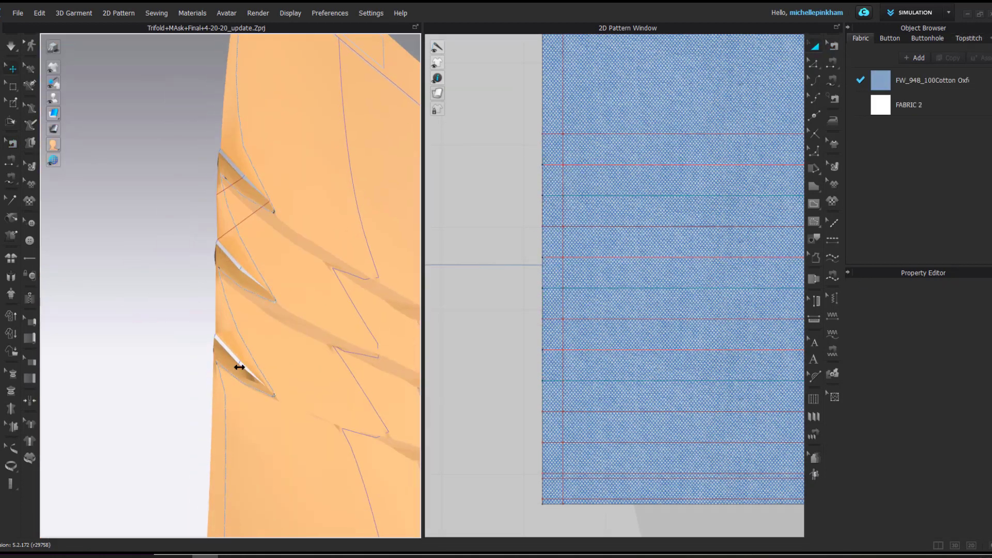
Step: Free-sew the lower and middle pleats' underlying folds by joining their adjoining 0.375 in segments on the left edge, and simulate the mask
{"action": "left_click", "coordinate": [223, 360]}
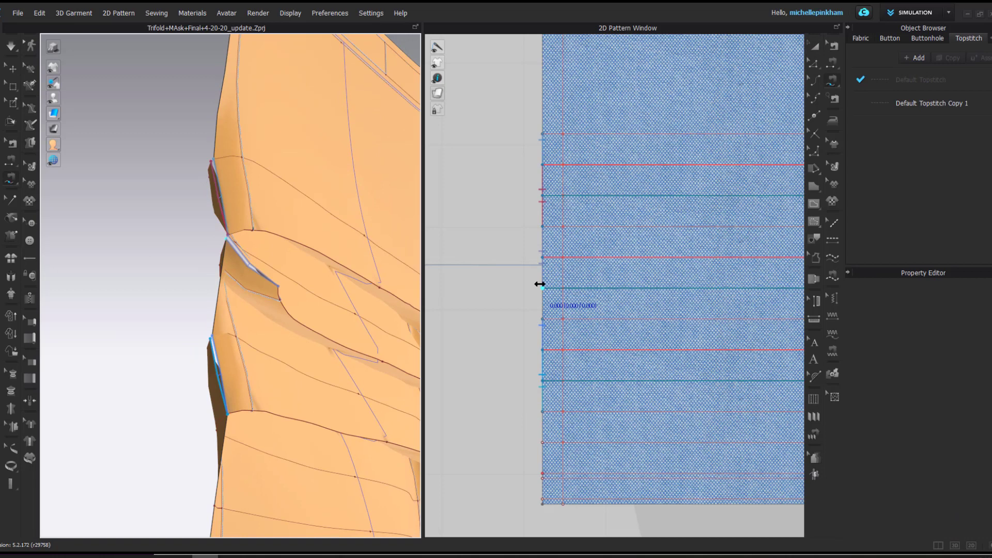
{"action": "left_click", "coordinate": [540, 284]}
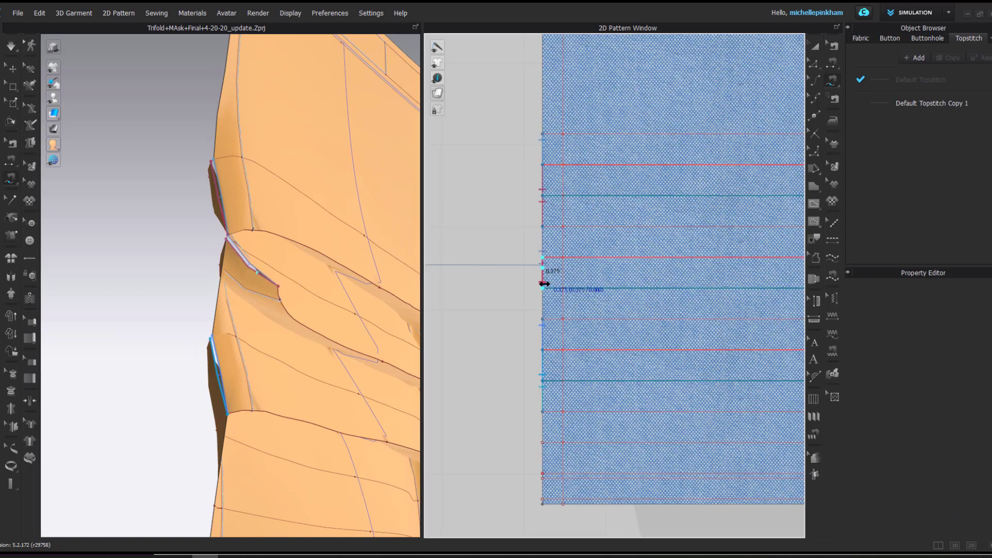
{"action": "left_click", "coordinate": [545, 316]}
{"action": "right_click_drag", "start_coordinate": [204, 412], "coordinate": [261, 394]}
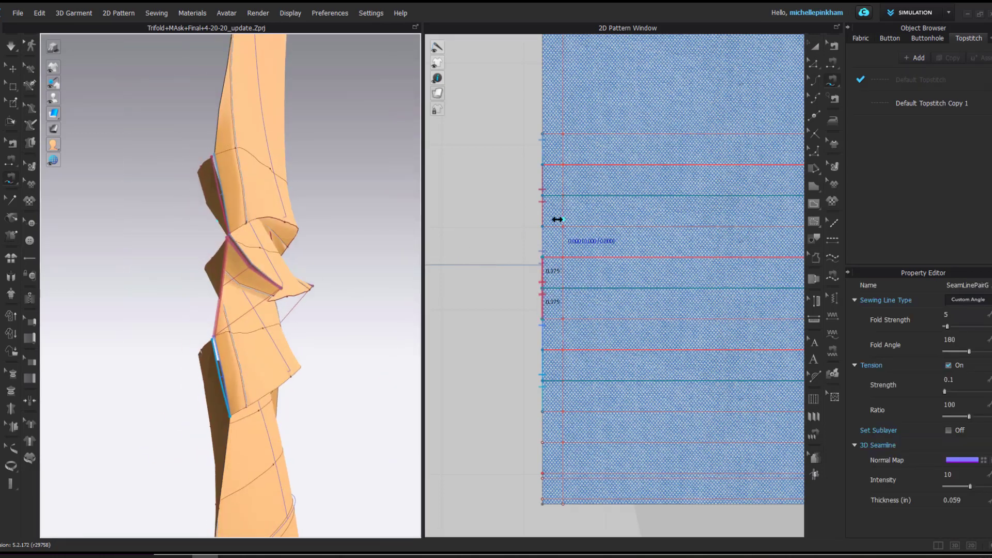
{"action": "key", "text": "space"}
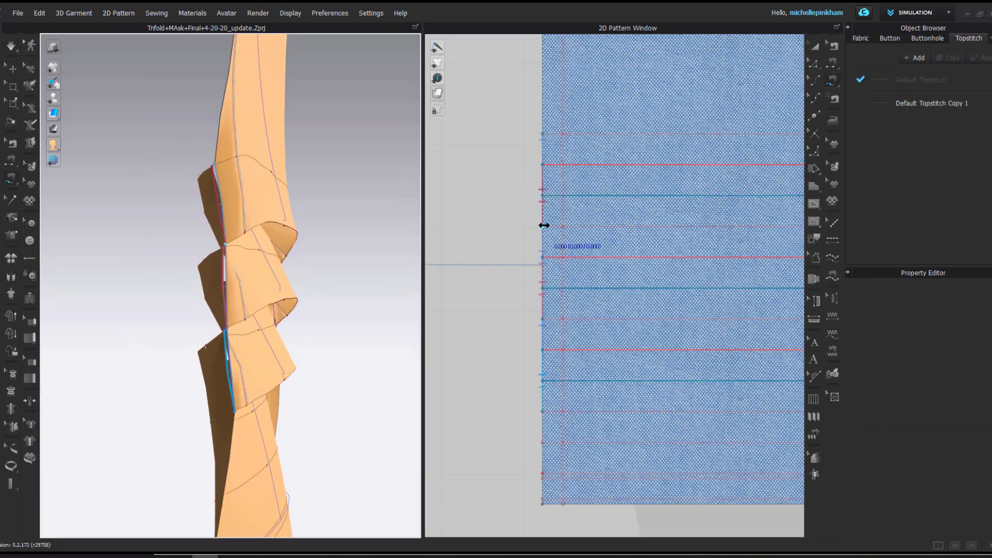
{"action": "left_click", "coordinate": [542, 224]}
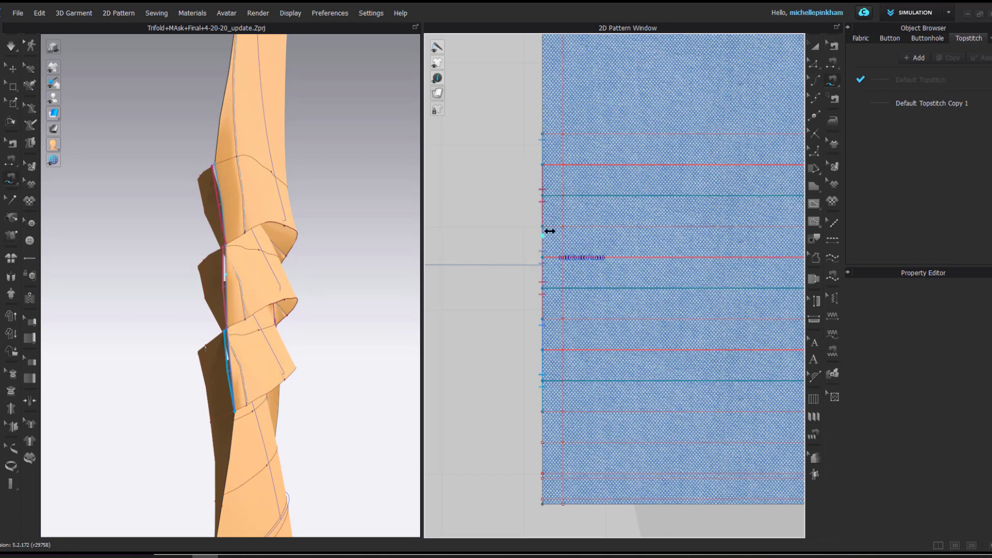
{"action": "left_click", "coordinate": [543, 165]}
{"action": "right_click_drag", "start_coordinate": [320, 258], "coordinate": [240, 265]}
Step: Select every pleat seam on the mask's left edge and set the sewing line type to Turned
{"action": "key", "text": "b"}
{"action": "left_click_drag", "start_coordinate": [517, 111], "coordinate": [559, 408]}
{"action": "left_click", "coordinate": [956, 298]}
{"action": "left_click", "coordinate": [959, 290]}
{"action": "left_click", "coordinate": [532, 230]}
{"action": "scroll", "coordinate": [529, 231], "scroll_direction": "down", "scroll_amount": 5}
{"action": "right_click_drag", "start_coordinate": [155, 251], "coordinate": [191, 253]}
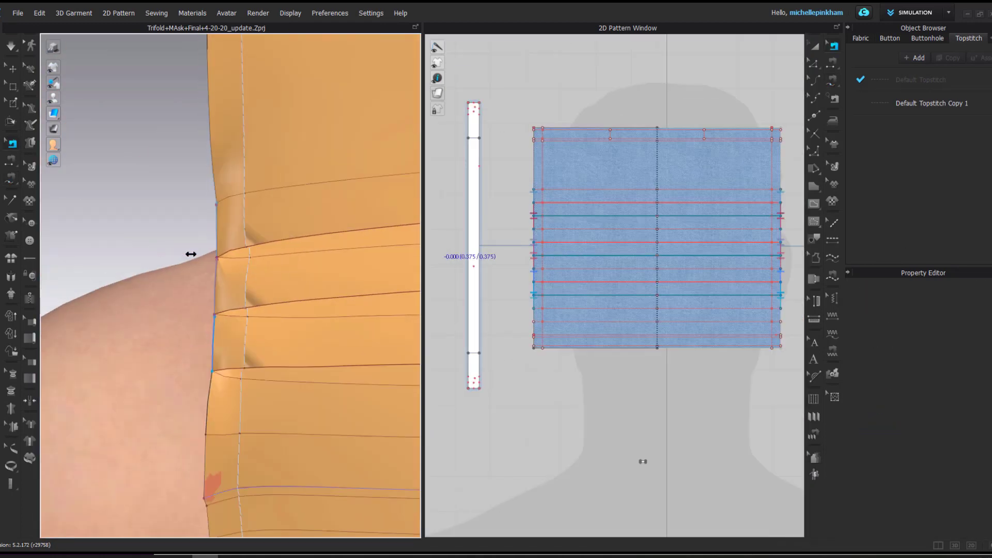
Step: Run a short simulation to settle the mask's sewn pleats, and inspect the whole mask on the chest
{"action": "key", "text": "space"}
{"action": "key", "text": "space"}
{"action": "scroll", "coordinate": [263, 263], "scroll_direction": "down", "scroll_amount": 5}
{"action": "right_click_drag", "start_coordinate": [264, 264], "coordinate": [157, 260]}
{"action": "scroll", "coordinate": [157, 259], "scroll_direction": "down", "scroll_amount": 2}
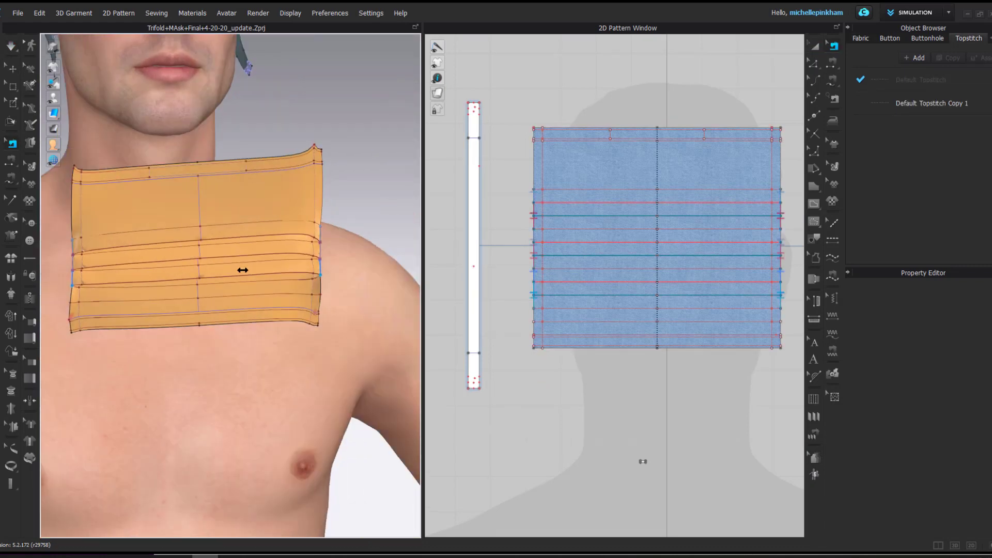
Step: Select the pleated mask in 3D and move it up from the chest to the avatar's face
{"action": "right_click_drag", "start_coordinate": [241, 269], "coordinate": [198, 255]}
{"action": "right_click_drag", "start_coordinate": [310, 269], "coordinate": [268, 240]}
{"action": "scroll", "coordinate": [256, 279], "scroll_direction": "down", "scroll_amount": 3}
{"action": "key", "text": "q"}
{"action": "left_click", "coordinate": [224, 246]}
{"action": "left_click_drag", "start_coordinate": [216, 240], "coordinate": [349, 145]}
{"action": "right_click_drag", "start_coordinate": [323, 163], "coordinate": [381, 182]}
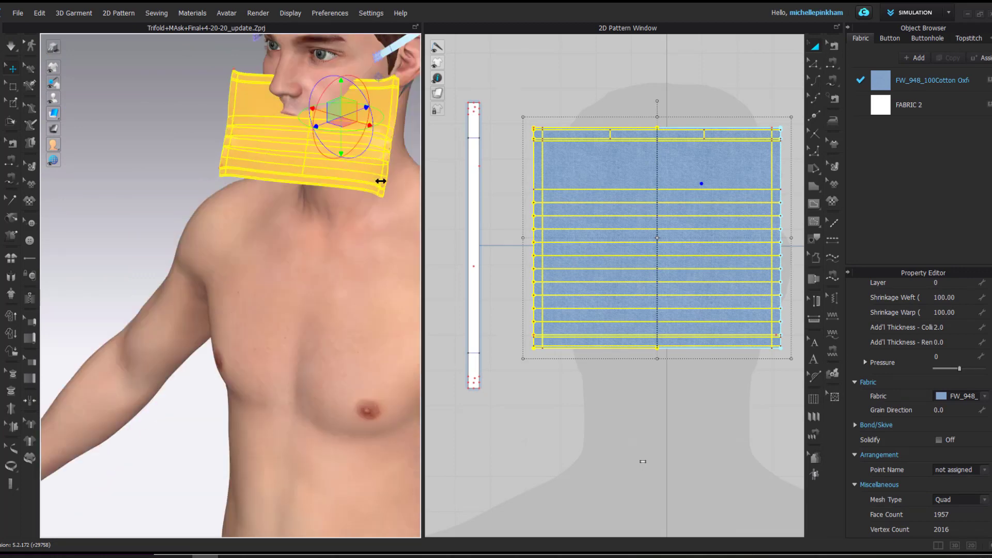
Step: In front view, reposition the mask over the lower face and rotate it toward level
{"action": "key", "text": "2"}
{"action": "right_click_drag", "start_coordinate": [236, 161], "coordinate": [259, 266]}
{"action": "left_click_drag", "start_coordinate": [259, 266], "coordinate": [284, 301]}
{"action": "key", "text": "2"}
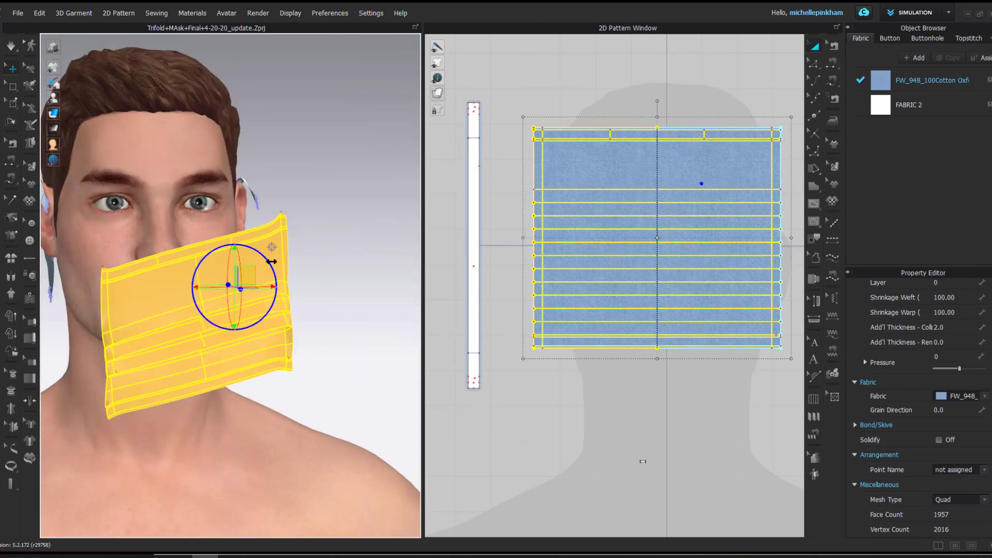
{"action": "left_click_drag", "start_coordinate": [260, 256], "coordinate": [269, 267]}
{"action": "right_click_drag", "start_coordinate": [270, 268], "coordinate": [238, 276]}
Step: Move the mask sideways so it sits in front of the nose and mouth between the ear straps
{"action": "left_click_drag", "start_coordinate": [248, 274], "coordinate": [193, 262]}
{"action": "right_click_drag", "start_coordinate": [200, 282], "coordinate": [157, 304]}
{"action": "left_click_drag", "start_coordinate": [238, 274], "coordinate": [240, 274]}
{"action": "right_click_drag", "start_coordinate": [259, 262], "coordinate": [260, 218]}
{"action": "scroll", "coordinate": [403, 218], "scroll_direction": "up", "scroll_amount": 1}
{"action": "middle_click_drag", "start_coordinate": [298, 245], "coordinate": [248, 272]}
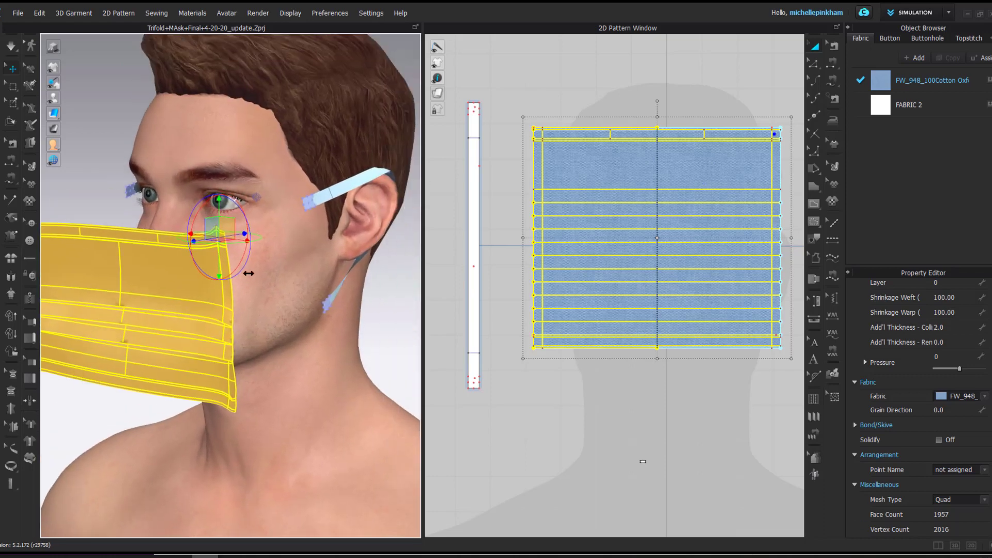
Step: Remove the strengthening from the mask pattern in 3D so it shows its blue cotton fabric
{"action": "right_click_drag", "start_coordinate": [248, 272], "coordinate": [323, 239]}
{"action": "left_click", "coordinate": [323, 240]}
{"action": "middle_click_drag", "start_coordinate": [324, 239], "coordinate": [354, 230]}
{"action": "right_click_drag", "start_coordinate": [336, 266], "coordinate": [263, 231]}
{"action": "right_click", "coordinate": [166, 217]}
{"action": "left_click", "coordinate": [233, 119]}
{"action": "left_click", "coordinate": [341, 228]}
{"action": "middle_click_drag", "start_coordinate": [263, 231], "coordinate": [364, 239]}
{"action": "left_click", "coordinate": [230, 216]}
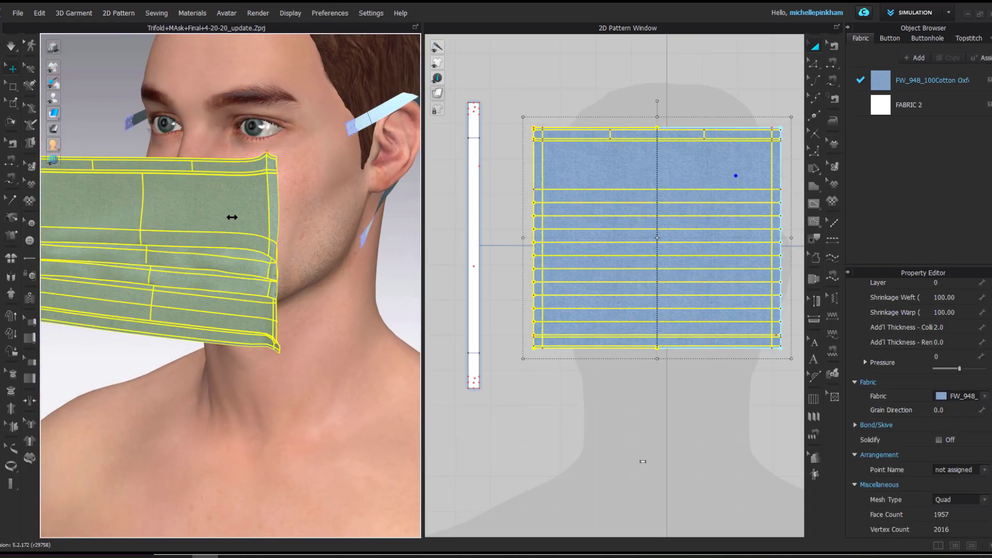
Step: Turn on Bond for the mask pattern
{"action": "left_click", "coordinate": [372, 272]}
{"action": "right_click_drag", "start_coordinate": [222, 277], "coordinate": [301, 281]}
{"action": "left_click", "coordinate": [621, 175]}
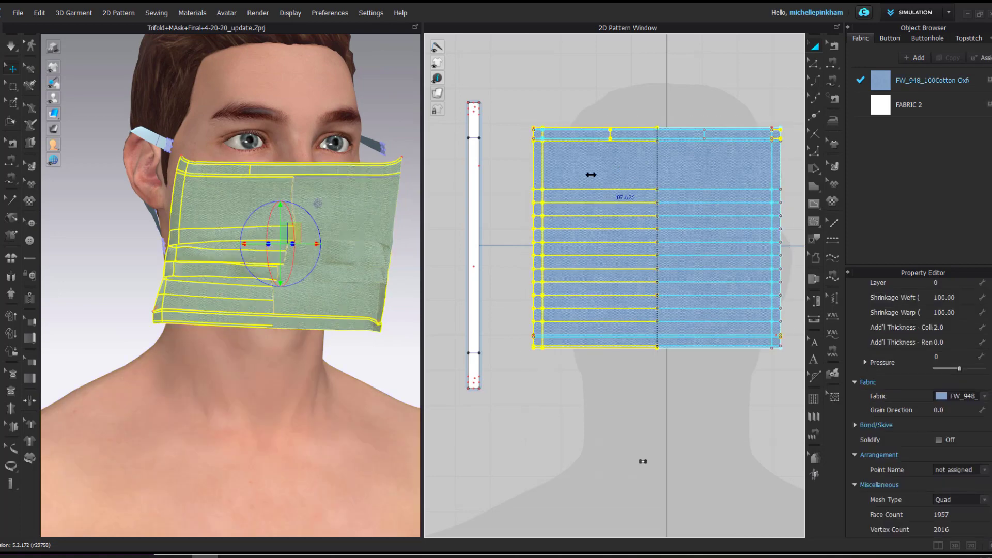
{"action": "key", "text": "z"}
{"action": "left_click", "coordinate": [177, 148]}
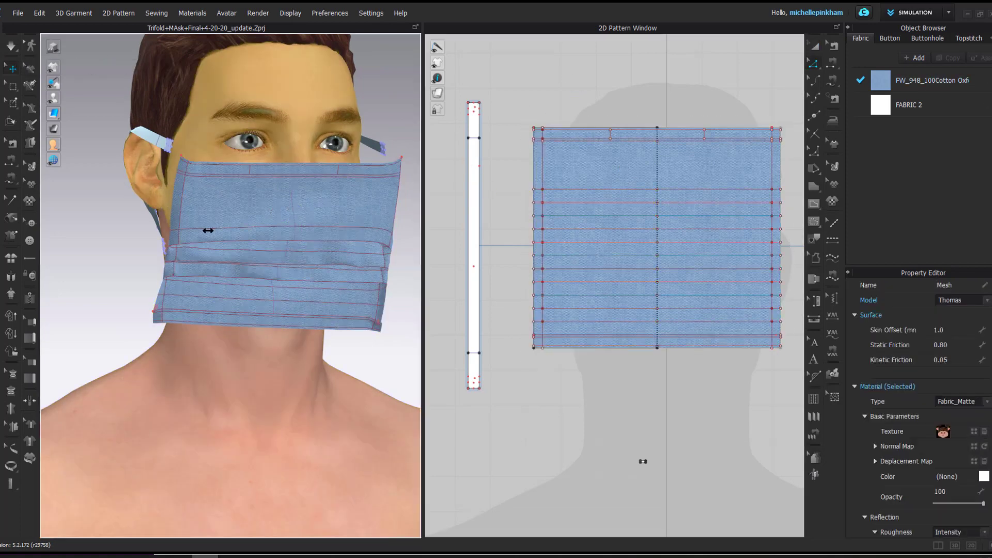
{"action": "right_click_drag", "start_coordinate": [208, 230], "coordinate": [133, 231]}
{"action": "key", "text": "a"}
{"action": "left_click", "coordinate": [707, 157]}
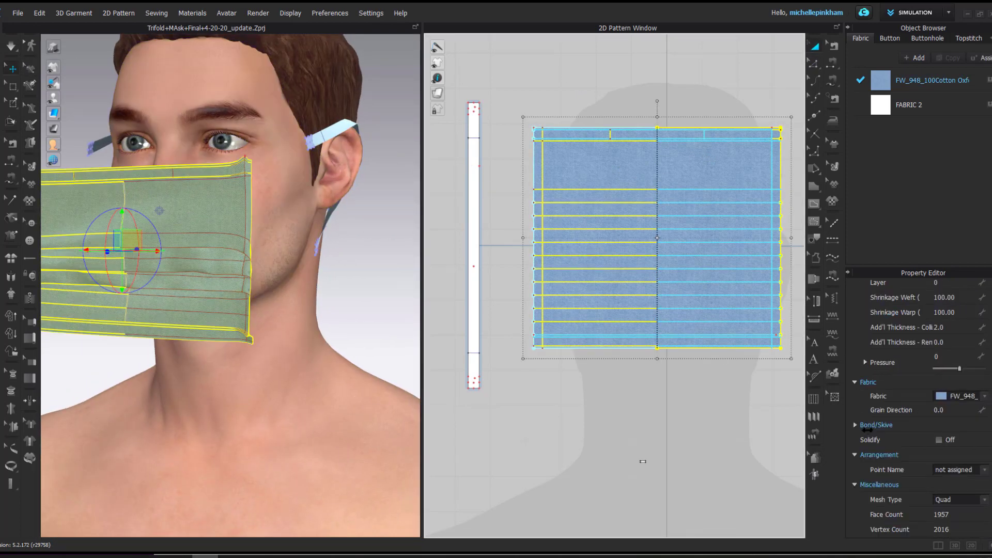
{"action": "left_click", "coordinate": [855, 425]}
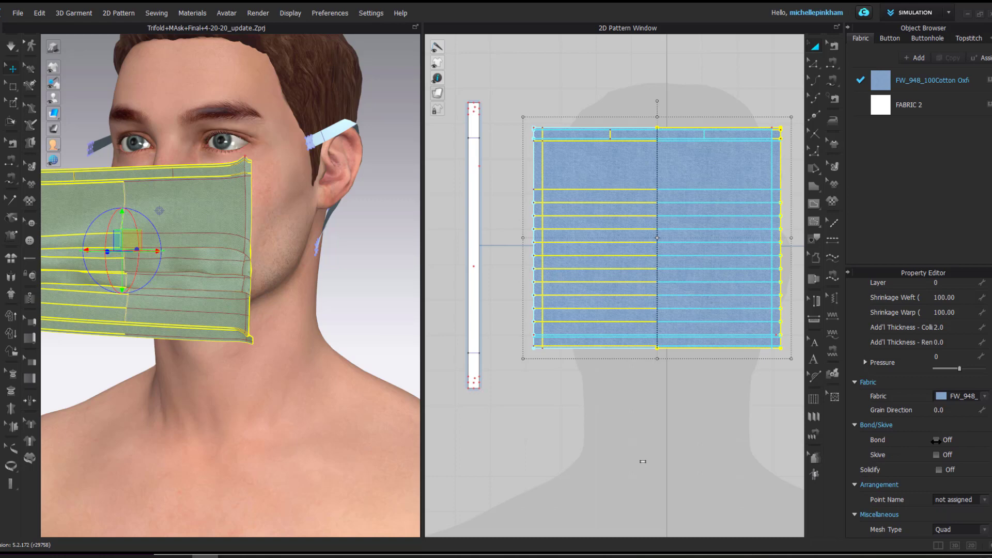
{"action": "left_click", "coordinate": [935, 439]}
{"action": "left_click", "coordinate": [650, 46]}
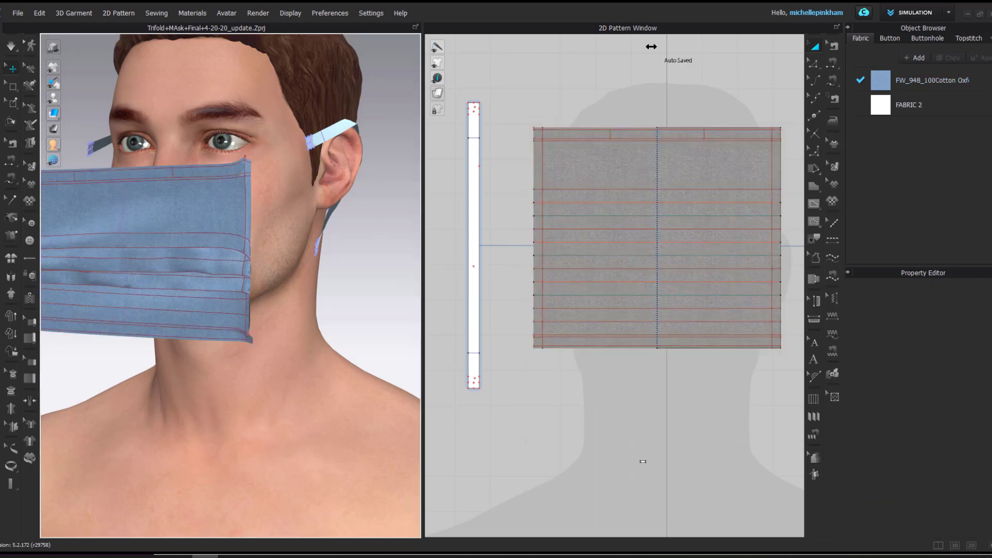
Step: Simulate the bonded mask, strengthening it and pulling its lower edge up toward the avatar's chin
{"action": "left_click", "coordinate": [224, 234]}
{"action": "right_click_drag", "start_coordinate": [224, 233], "coordinate": [276, 284]}
{"action": "key", "text": "space"}
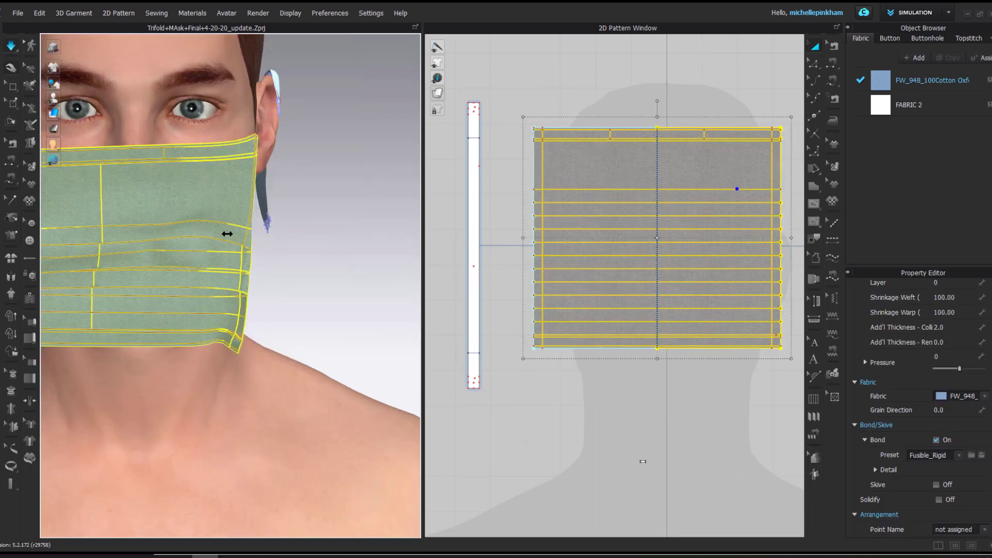
{"action": "right_click", "coordinate": [239, 335]}
{"action": "left_click", "coordinate": [294, 327]}
{"action": "left_click_drag", "start_coordinate": [229, 334], "coordinate": [229, 300]}
{"action": "right_click_drag", "start_coordinate": [179, 250], "coordinate": [197, 267]}
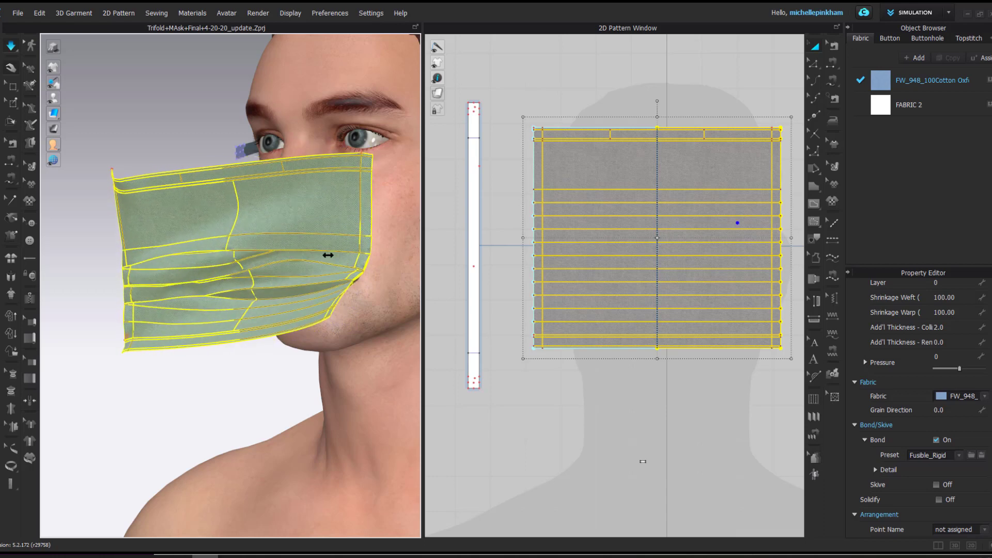
{"action": "right_click_drag", "start_coordinate": [252, 215], "coordinate": [376, 281]}
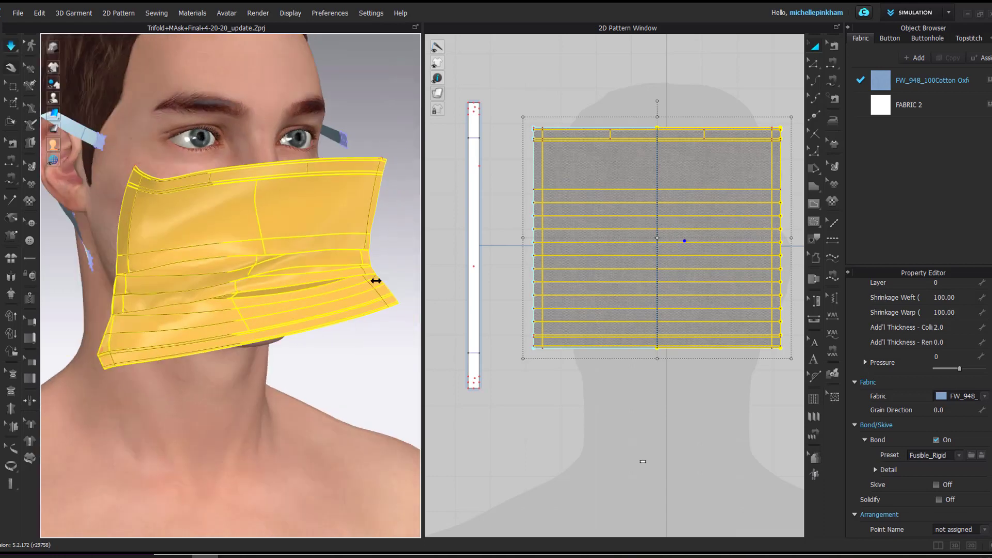
Step: Remove all pins from the mask and ear straps in 3D
{"action": "key", "text": "space"}
{"action": "left_click", "coordinate": [152, 160]}
{"action": "right_click", "coordinate": [155, 158]}
{"action": "left_click", "coordinate": [196, 166]}
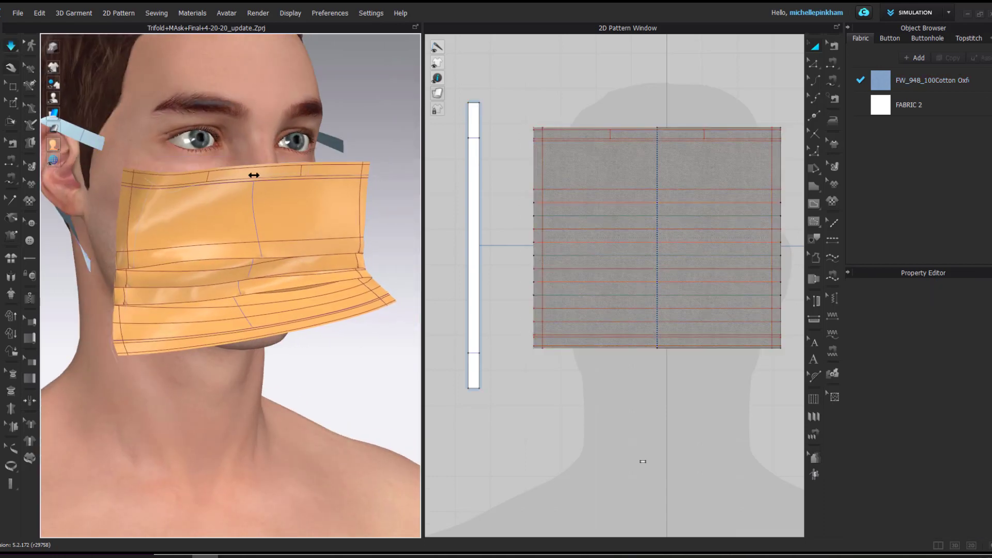
Step: Examine from several angles how the mask's side edges line up with the ear strap ends
{"action": "mouse_move", "coordinate": [238, 249]}
{"action": "right_mouse_down"}
{"action": "mouse_move", "coordinate": [142, 250]}
{"action": "mouse_move", "coordinate": [323, 310]}
{"action": "mouse_move", "coordinate": [365, 341]}
{"action": "mouse_move", "coordinate": [221, 249]}
{"action": "right_mouse_up"}
{"action": "left_click", "coordinate": [221, 248]}
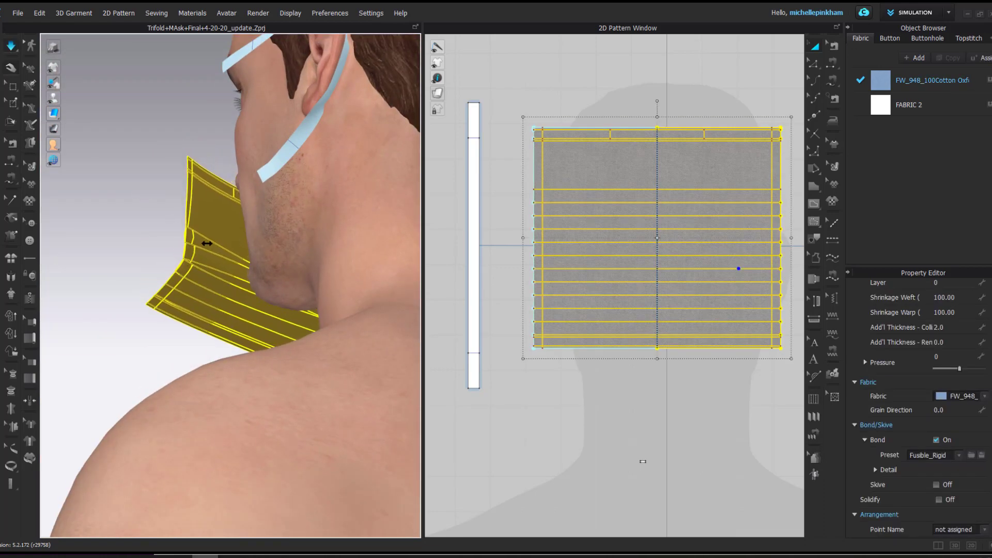
{"action": "right_click_drag", "start_coordinate": [155, 208], "coordinate": [380, 269]}
{"action": "scroll", "coordinate": [381, 269], "scroll_direction": "up", "scroll_amount": 5}
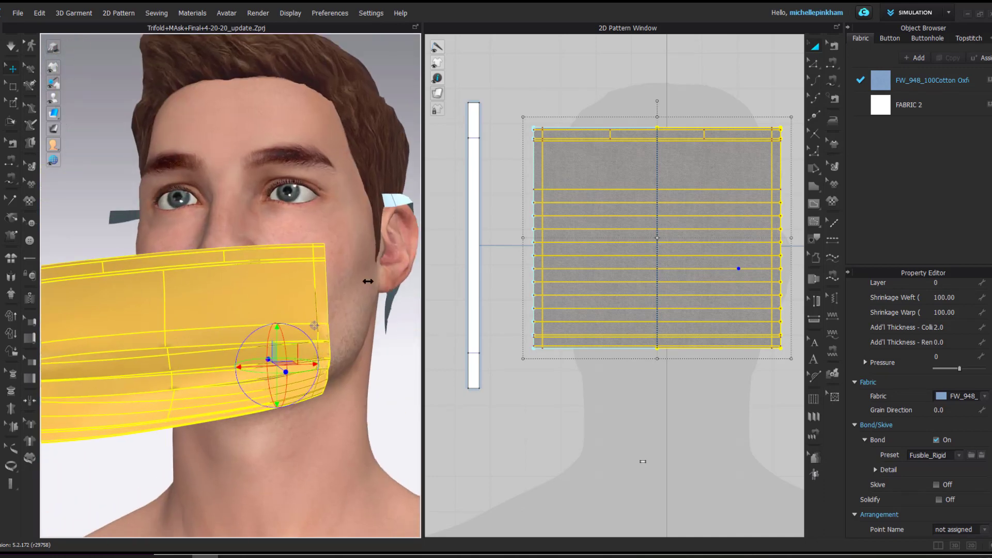
{"action": "left_click", "coordinate": [284, 229]}
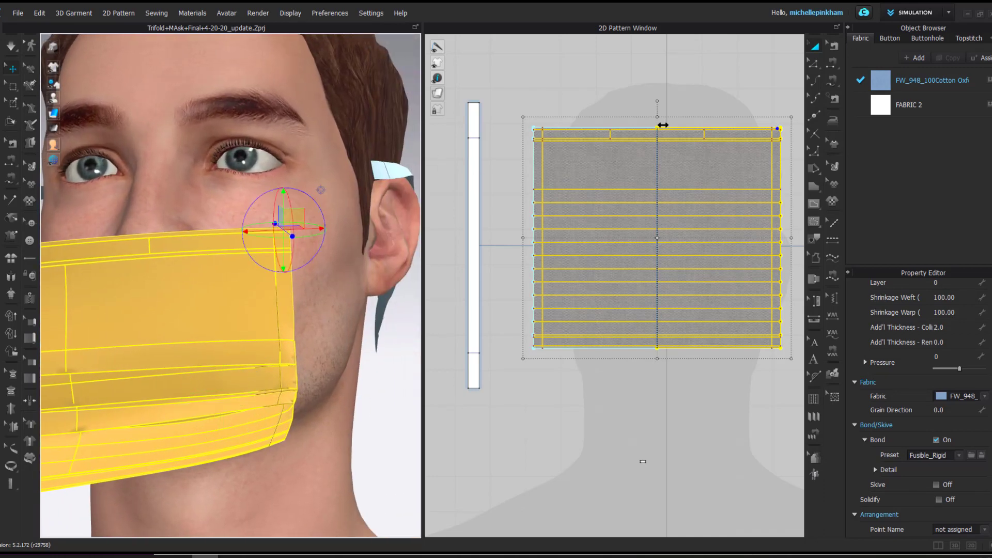
{"action": "right_click_drag", "start_coordinate": [316, 193], "coordinate": [227, 216]}
{"action": "scroll", "coordinate": [227, 216], "scroll_direction": "down", "scroll_amount": 1}
Step: Extend both short ends of the ear strap by 1 inch with Offset Pattern Outline, using perpendicular side segments
{"action": "key", "text": "z"}
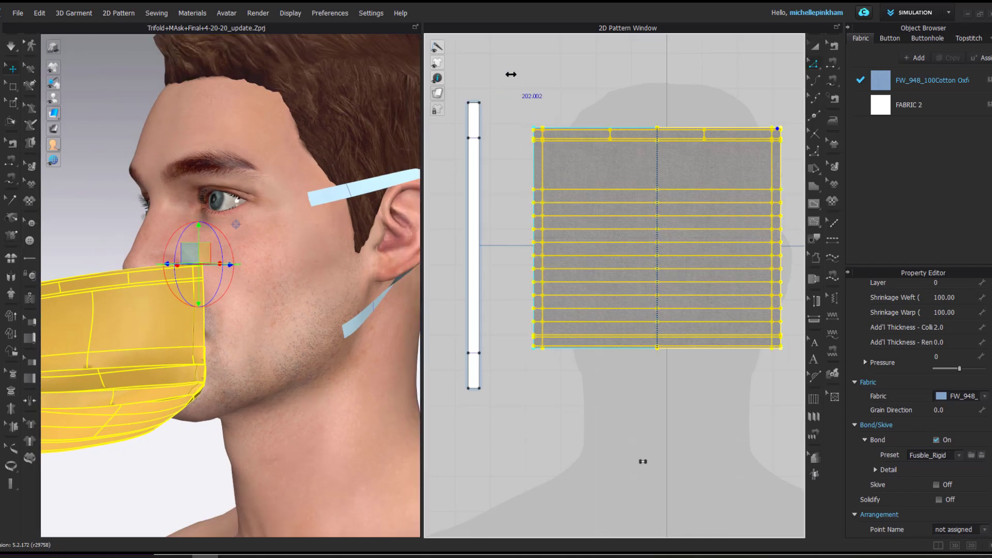
{"action": "left_click", "coordinate": [508, 82]}
{"action": "middle_click_drag", "start_coordinate": [502, 130], "coordinate": [517, 155]}
{"action": "scroll", "coordinate": [518, 154], "scroll_direction": "down", "scroll_amount": 1}
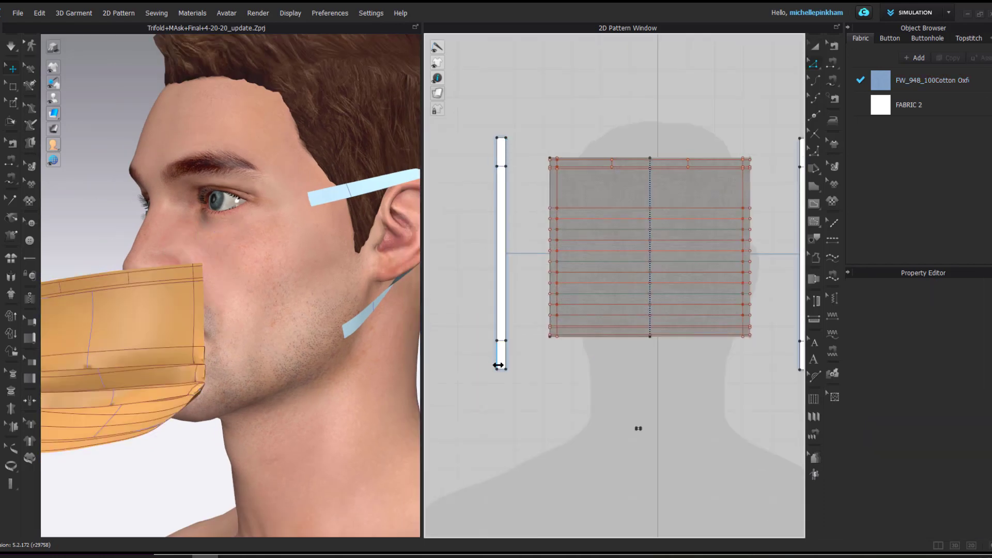
{"action": "left_click", "coordinate": [497, 365]}
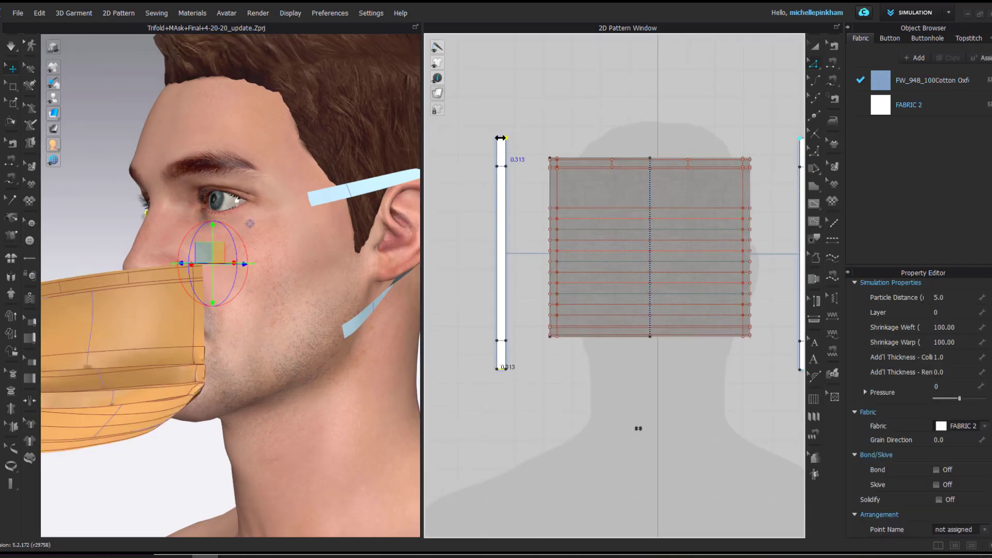
{"action": "right_click", "coordinate": [500, 137]}
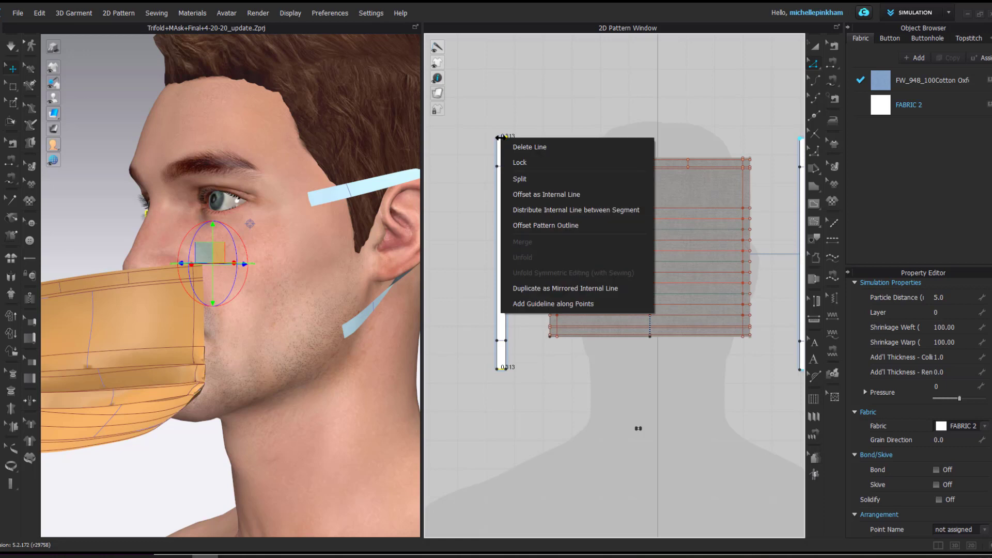
{"action": "left_click", "coordinate": [576, 226]}
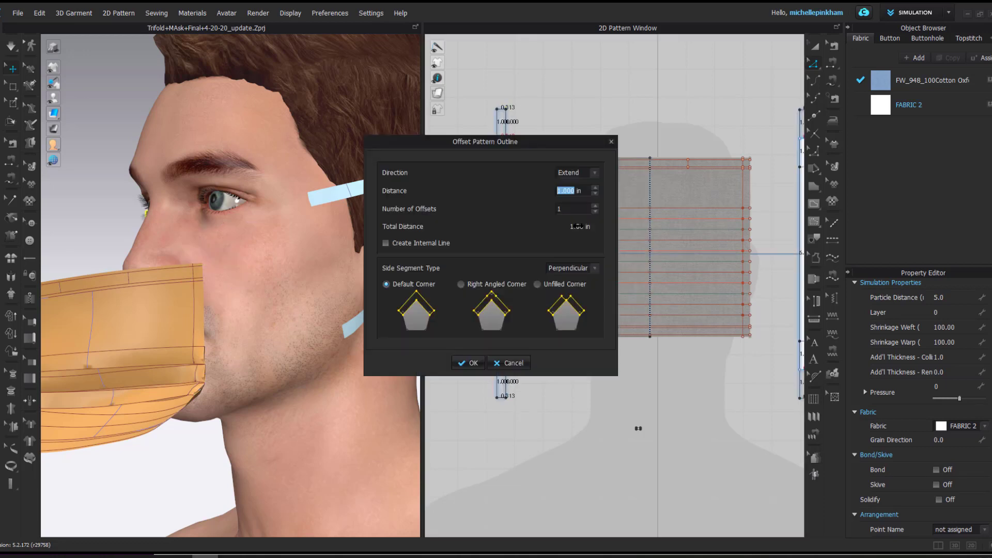
{"action": "left_click_drag", "start_coordinate": [549, 143], "coordinate": [756, 107]}
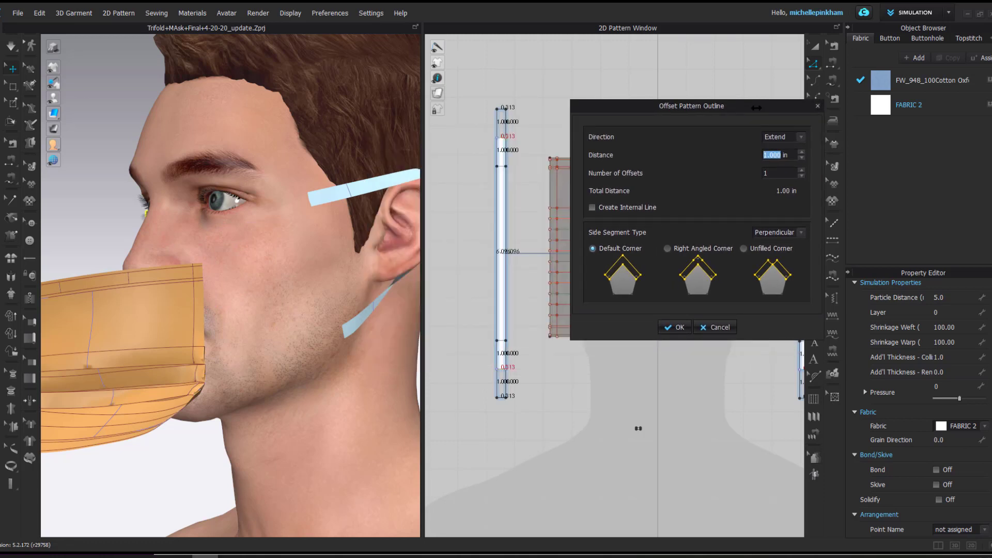
{"action": "left_click", "coordinate": [680, 323]}
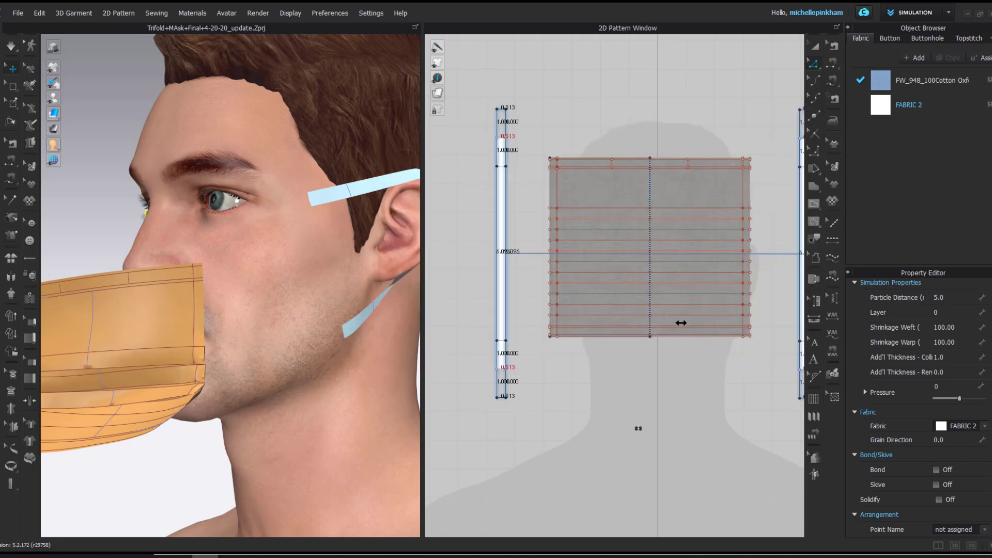
{"action": "right_click_drag", "start_coordinate": [237, 262], "coordinate": [165, 270]}
{"action": "left_click", "coordinate": [602, 261]}
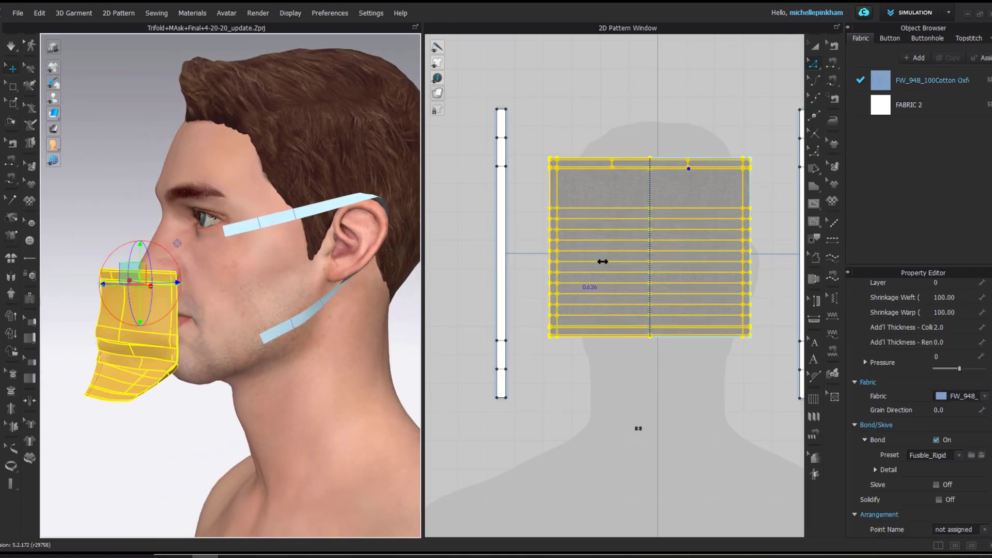
{"action": "key", "text": "m"}
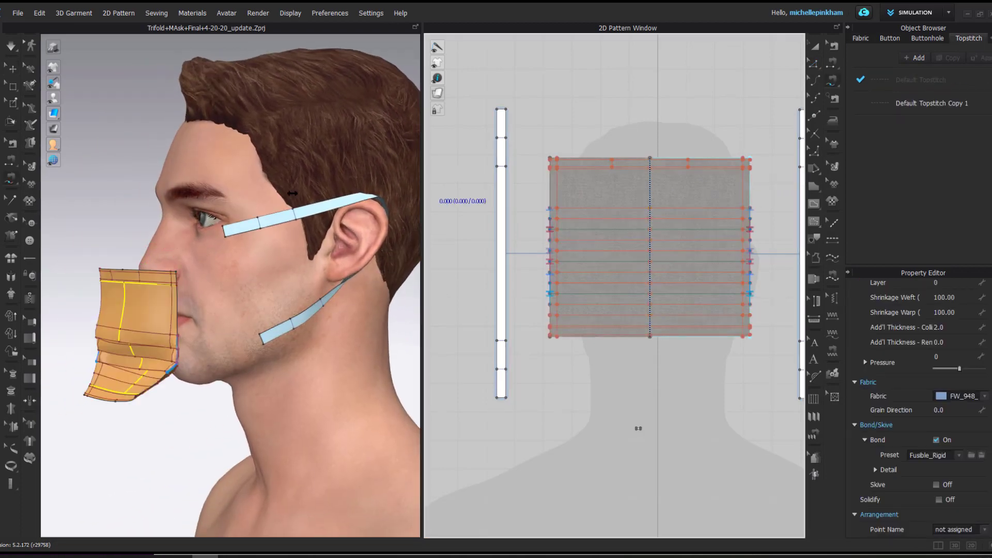
{"action": "scroll", "coordinate": [245, 231], "scroll_direction": "up", "scroll_amount": 2}
Step: Rotate the ear strap pattern half a turn in 2D so its upper 3D end faces the mask's top edge
{"action": "key", "text": "q"}
{"action": "left_click", "coordinate": [230, 217]}
{"action": "scroll", "coordinate": [720, 298], "scroll_direction": "down", "scroll_amount": 2}
{"action": "middle_click_drag", "start_coordinate": [721, 297], "coordinate": [638, 309]}
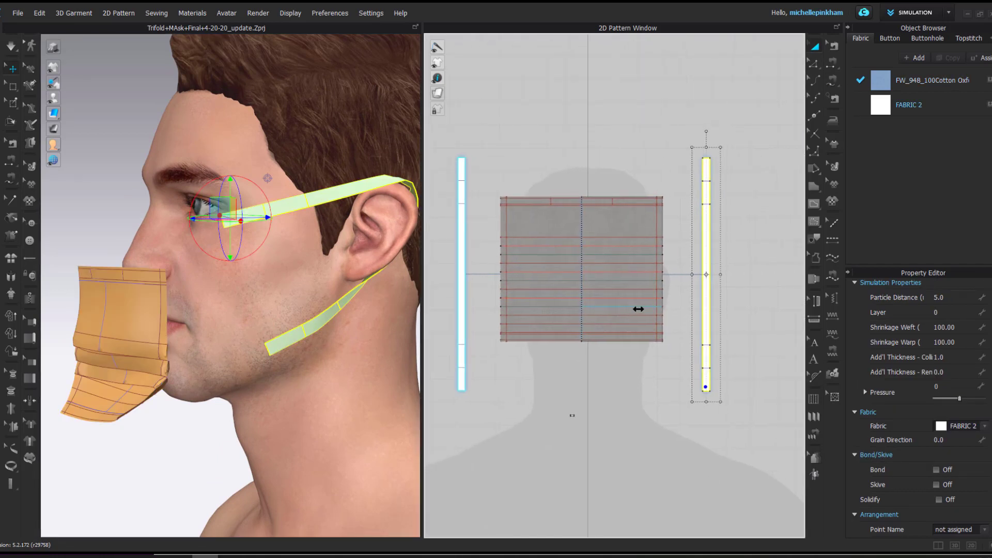
{"action": "right_click_drag", "start_coordinate": [638, 309], "coordinate": [571, 300]}
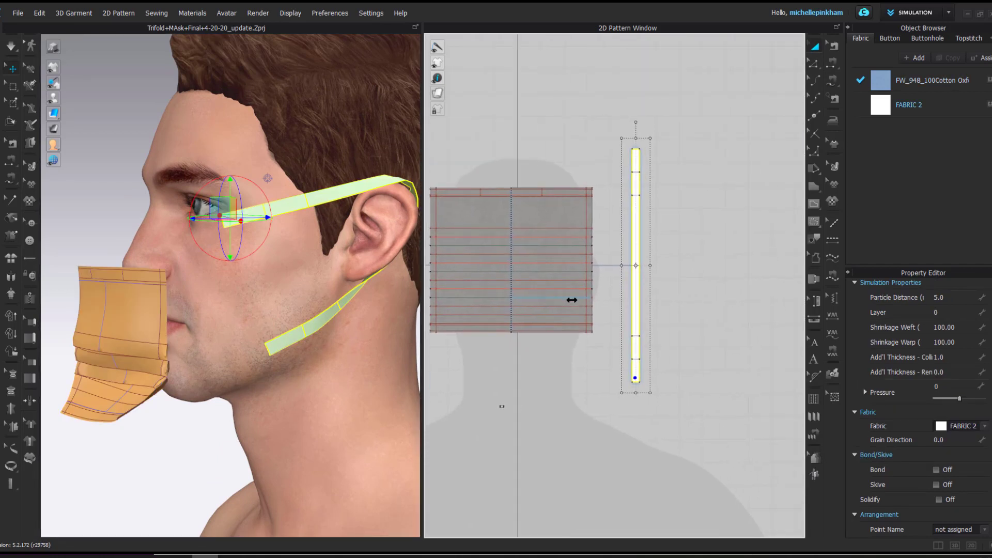
{"action": "left_click", "coordinate": [639, 219]}
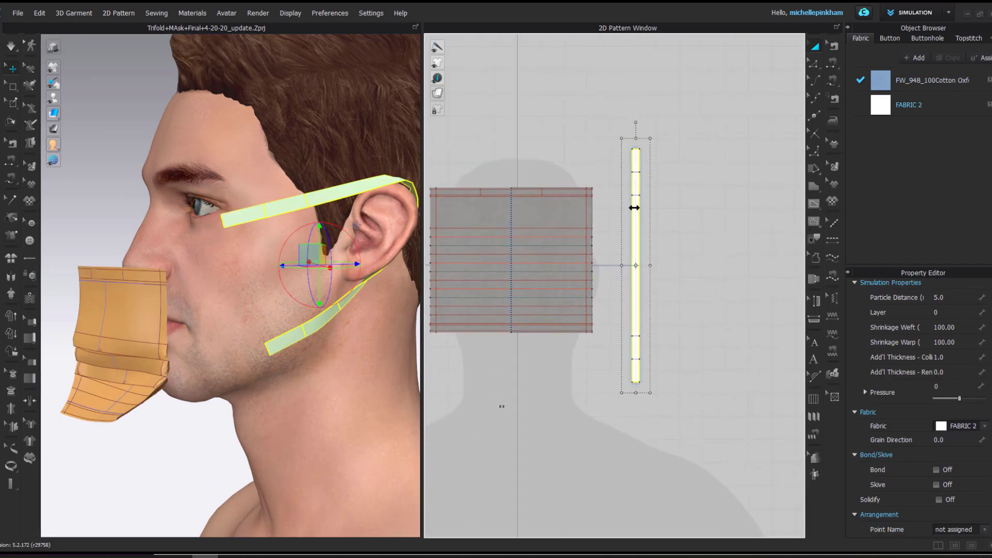
{"action": "scroll", "coordinate": [633, 207], "scroll_direction": "down", "scroll_amount": 3}
{"action": "left_click_drag", "start_coordinate": [637, 161], "coordinate": [632, 351]}
{"action": "left_click", "coordinate": [695, 324]}
{"action": "scroll", "coordinate": [661, 243], "scroll_direction": "up", "scroll_amount": 2}
{"action": "middle_click_drag", "start_coordinate": [660, 253], "coordinate": [662, 285]}
Step: Free-sew the ear strap's top end to the uppermost 0.313 in of the mask's adjacent side edge
{"action": "key", "text": "m"}
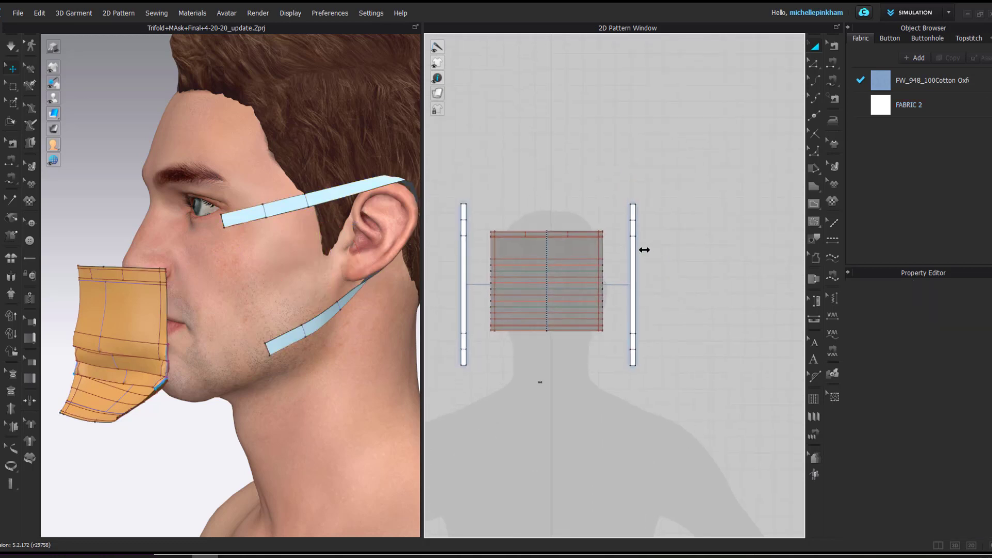
{"action": "scroll", "coordinate": [633, 218], "scroll_direction": "up", "scroll_amount": 5}
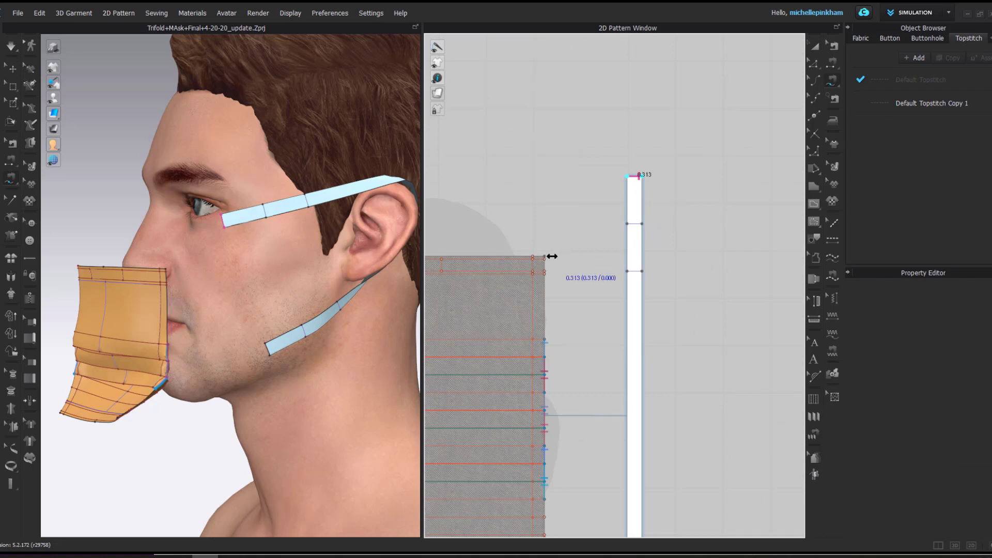
{"action": "scroll", "coordinate": [548, 272], "scroll_direction": "up", "scroll_amount": 3}
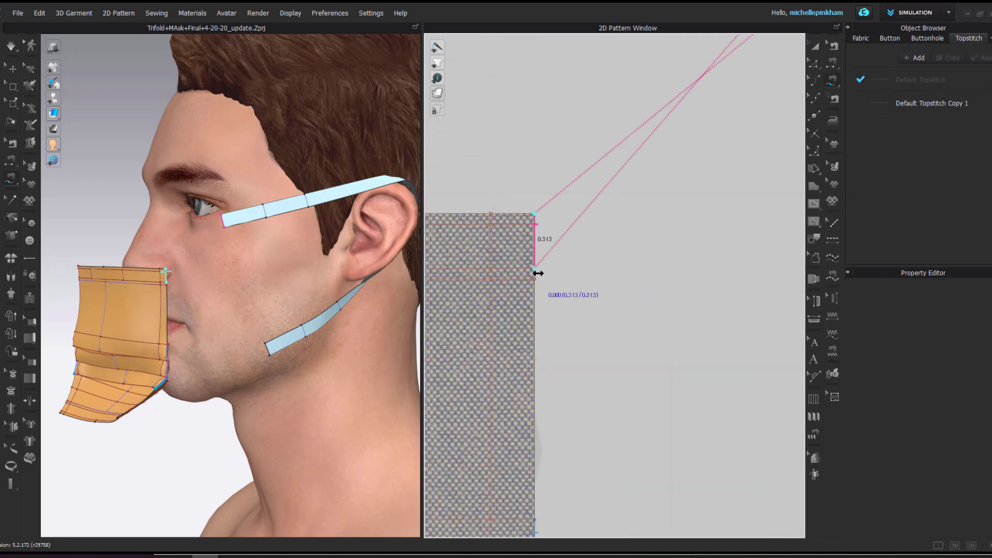
{"action": "key", "text": "Return"}
Step: Free-sew the ear strap's bottom end to the lowest 0.375 in of the mask's adjacent side edge
{"action": "scroll", "coordinate": [626, 292], "scroll_direction": "down", "scroll_amount": 5}
{"action": "middle_click_drag", "start_coordinate": [622, 284], "coordinate": [560, 125]}
{"action": "middle_click_drag", "start_coordinate": [644, 471], "coordinate": [642, 427]}
{"action": "left_click", "coordinate": [637, 488]}
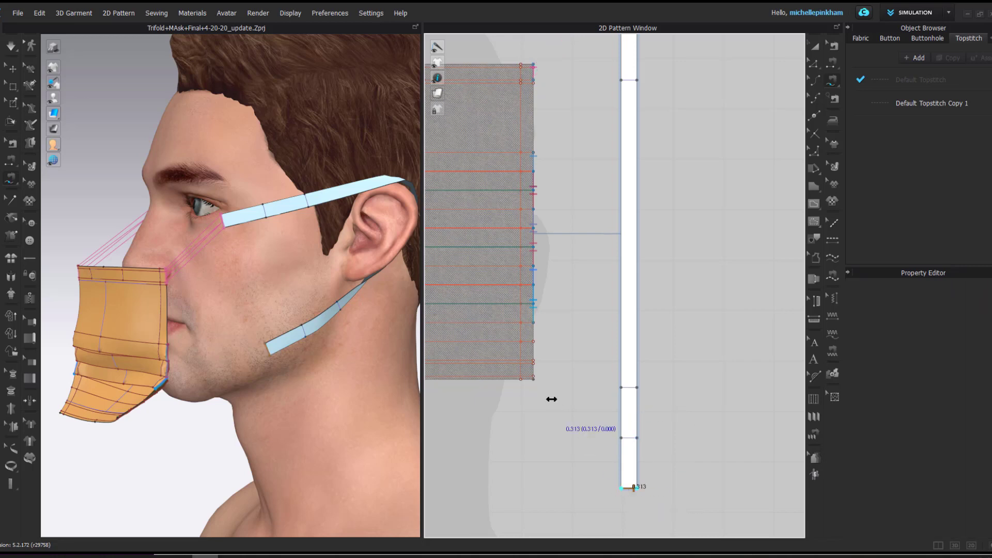
{"action": "left_click", "coordinate": [519, 384]}
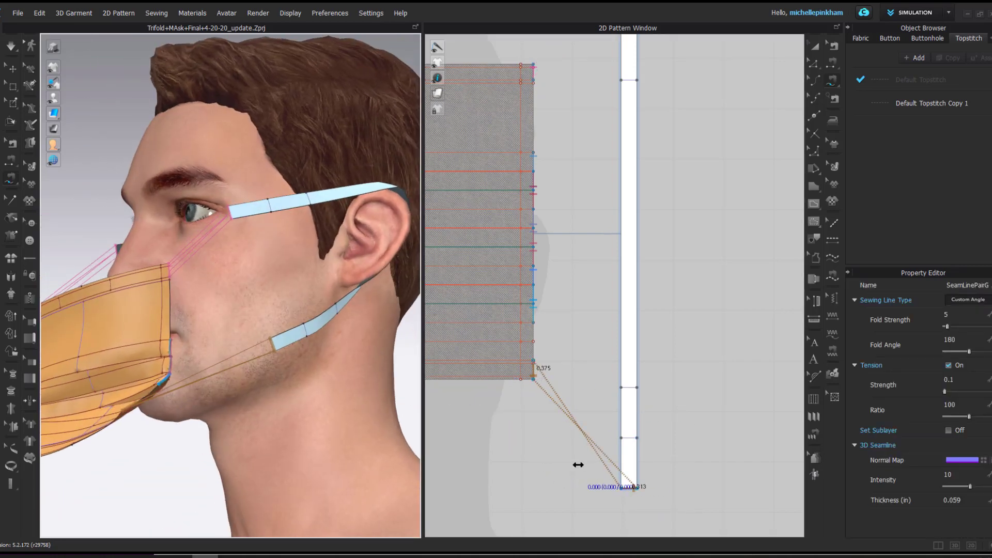
Step: Simulate the garment so the sewn ear straps pull the mask over the avatar's nose, mouth and chin
{"action": "key", "text": "a"}
{"action": "scroll", "coordinate": [319, 321], "scroll_direction": "down", "scroll_amount": 3}
{"action": "right_click_drag", "start_coordinate": [319, 320], "coordinate": [238, 341]}
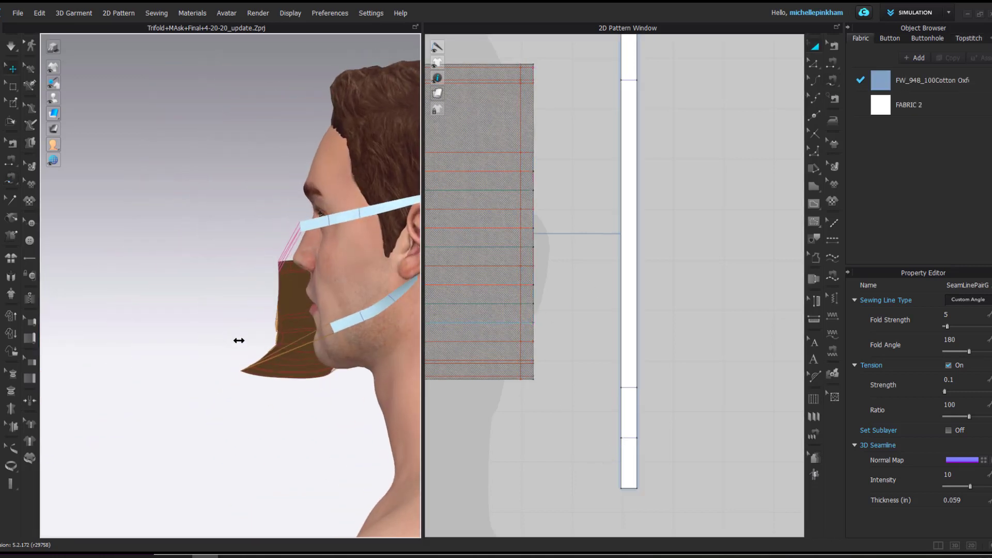
{"action": "key", "text": "space"}
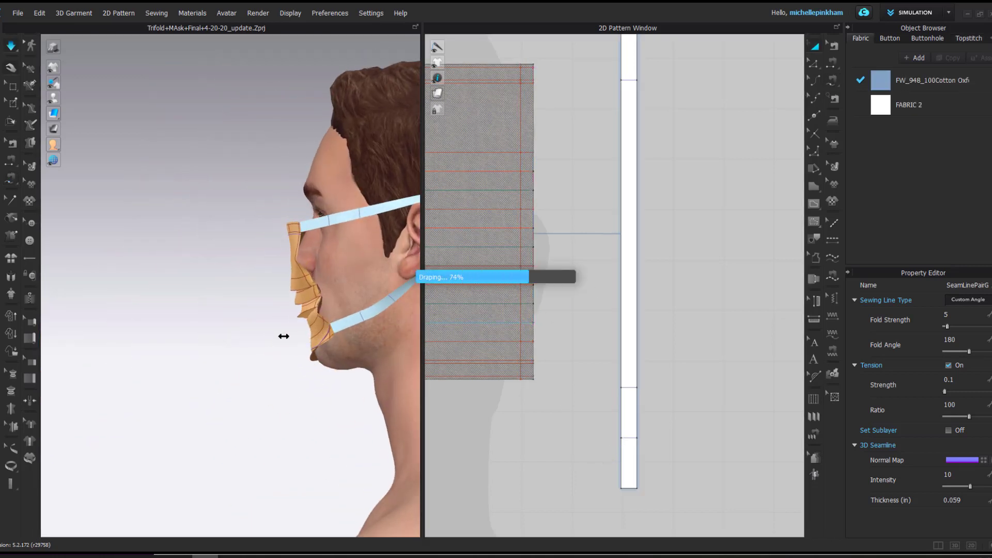
{"action": "right_click_drag", "start_coordinate": [290, 364], "coordinate": [347, 336]}
{"action": "left_click", "coordinate": [309, 333]}
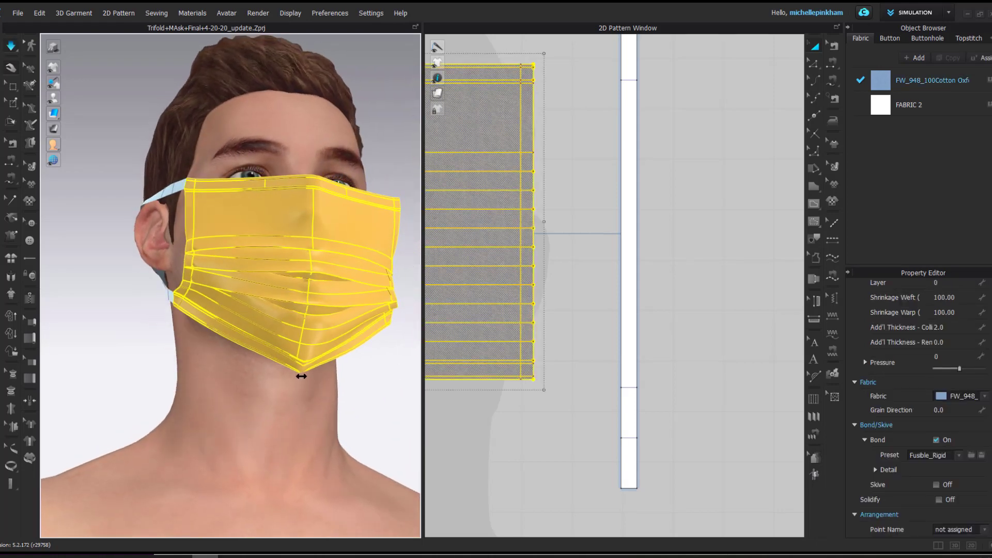
{"action": "right_click_drag", "start_coordinate": [338, 346], "coordinate": [272, 311]}
{"action": "left_click", "coordinate": [361, 259]}
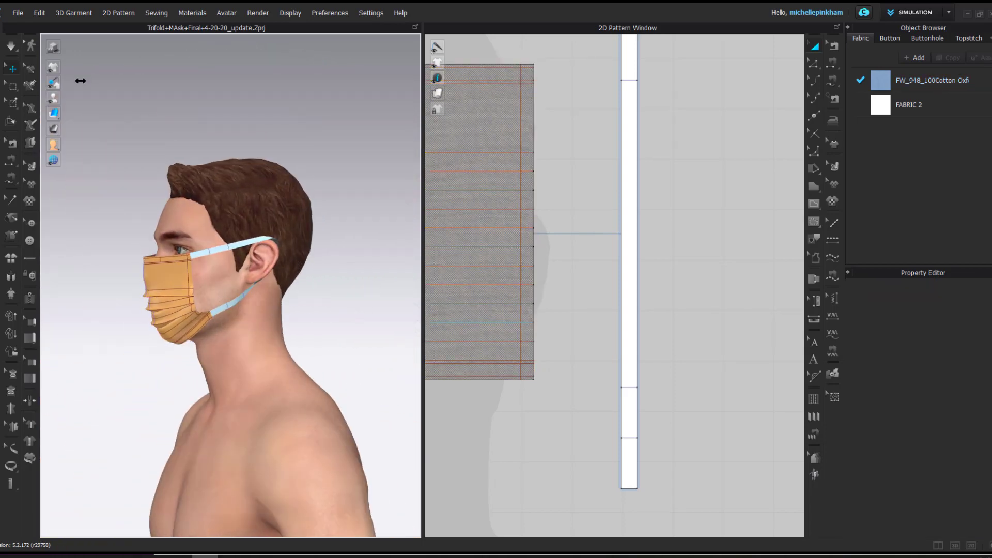
Step: Change the 3D garment's surface display style and examine the fitted mask from the side and front
{"action": "mouse_move", "coordinate": [51, 112]}
{"action": "right_click_drag", "start_coordinate": [204, 133], "coordinate": [273, 241]}
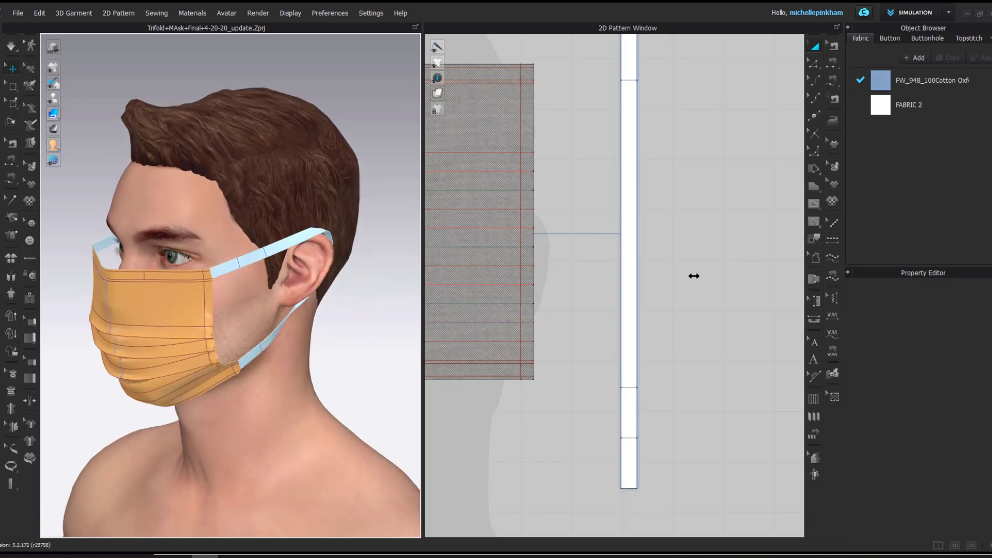
{"action": "scroll", "coordinate": [694, 276], "scroll_direction": "down", "scroll_amount": 3}
{"action": "key", "text": "z"}
{"action": "right_click_drag", "start_coordinate": [234, 283], "coordinate": [263, 279]}
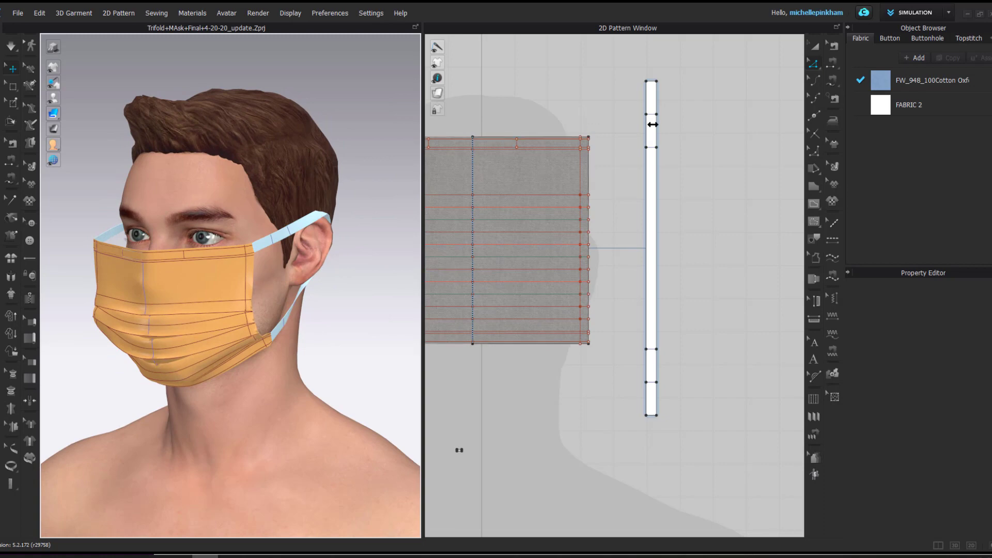
{"action": "scroll", "coordinate": [649, 81], "scroll_direction": "up", "scroll_amount": 2}
{"action": "left_click", "coordinate": [652, 78]}
{"action": "scroll", "coordinate": [653, 124], "scroll_direction": "down", "scroll_amount": 4}
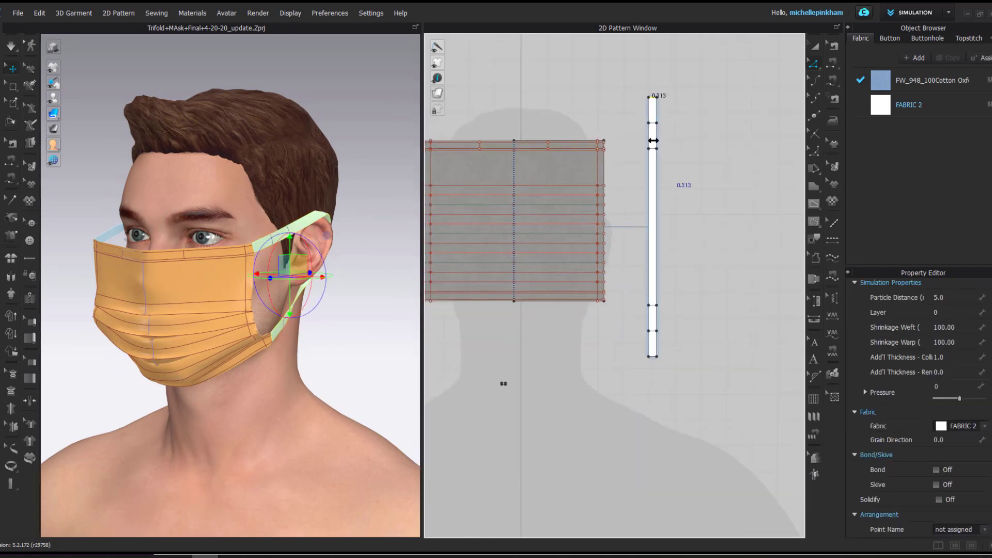
{"action": "scroll", "coordinate": [651, 227], "scroll_direction": "up", "scroll_amount": 1}
{"action": "scroll", "coordinate": [642, 359], "scroll_direction": "up", "scroll_amount": 2}
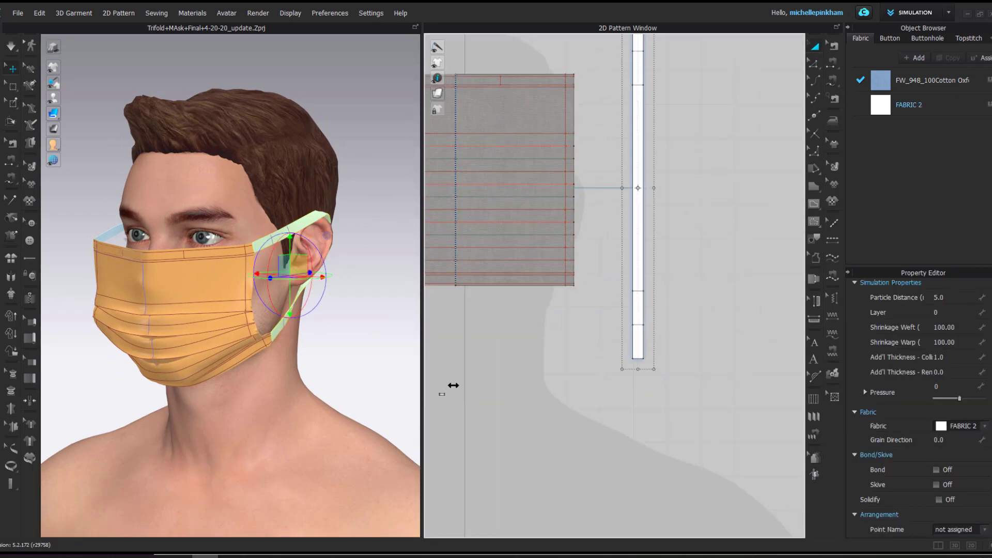
{"action": "left_click", "coordinate": [438, 401]}
{"action": "left_click", "coordinate": [519, 369]}
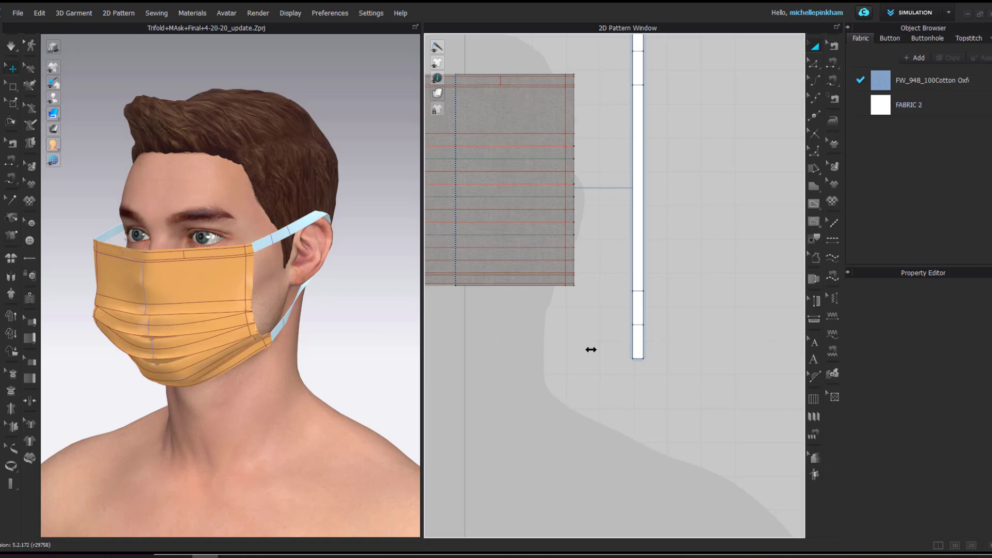
Step: Retract both short end edges of the ear strap by 0.5 in with Offset Pattern Outline
{"action": "middle_click_drag", "start_coordinate": [659, 372], "coordinate": [638, 415]}
{"action": "left_click", "coordinate": [619, 401]}
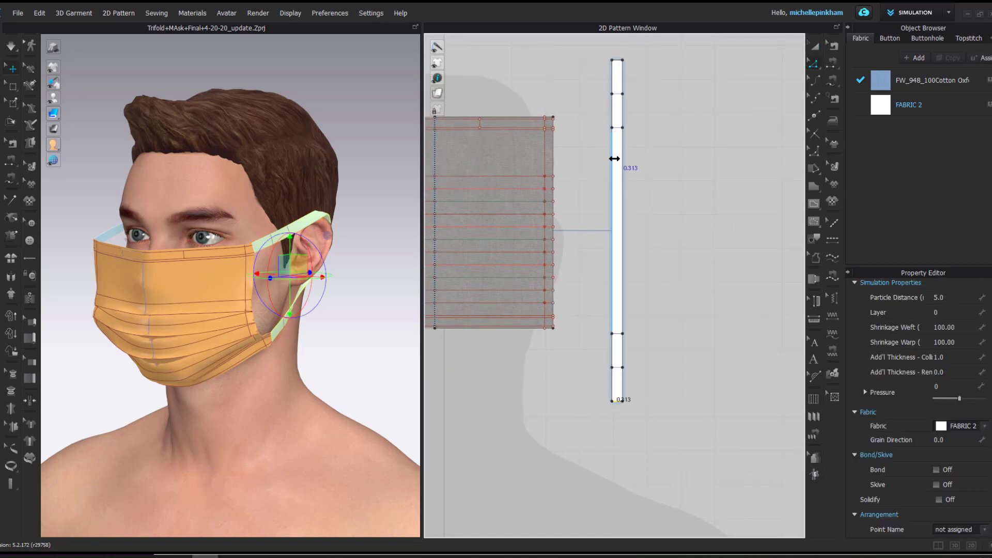
{"action": "middle_click_drag", "start_coordinate": [610, 48], "coordinate": [609, 115]}
{"action": "scroll", "coordinate": [610, 114], "scroll_direction": "up", "scroll_amount": 2}
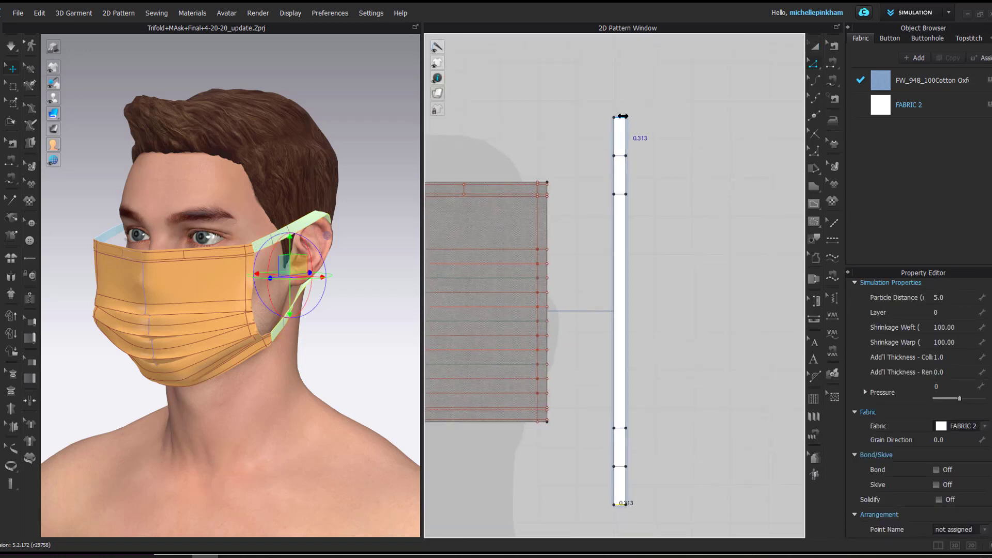
{"action": "right_click", "coordinate": [619, 116]}
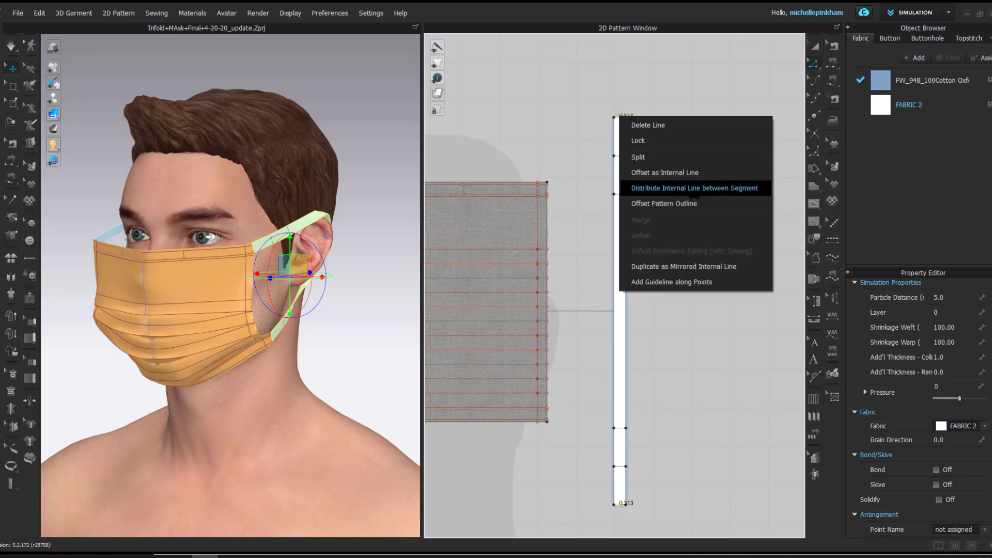
{"action": "left_click", "coordinate": [653, 205]}
{"action": "left_click", "coordinate": [570, 172]}
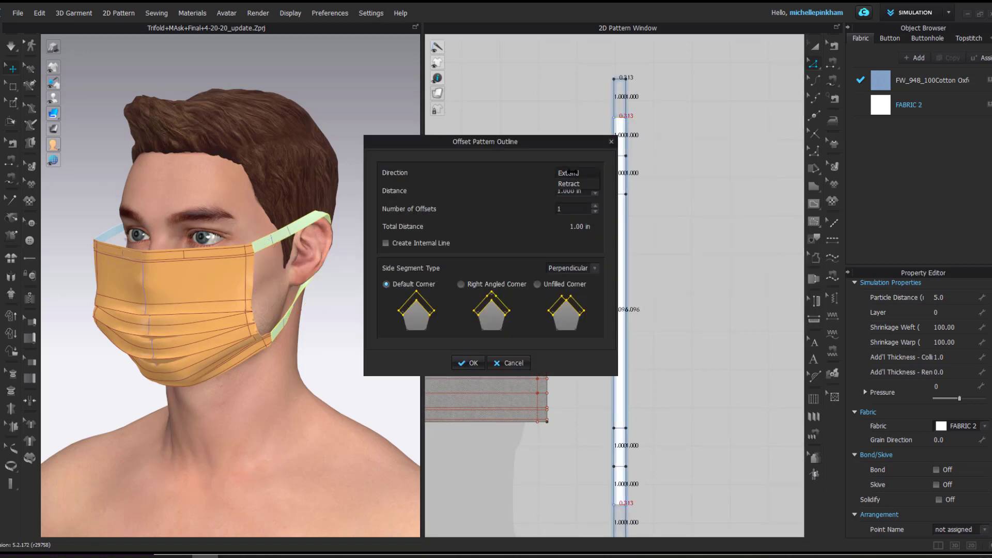
{"action": "left_click", "coordinate": [570, 183]}
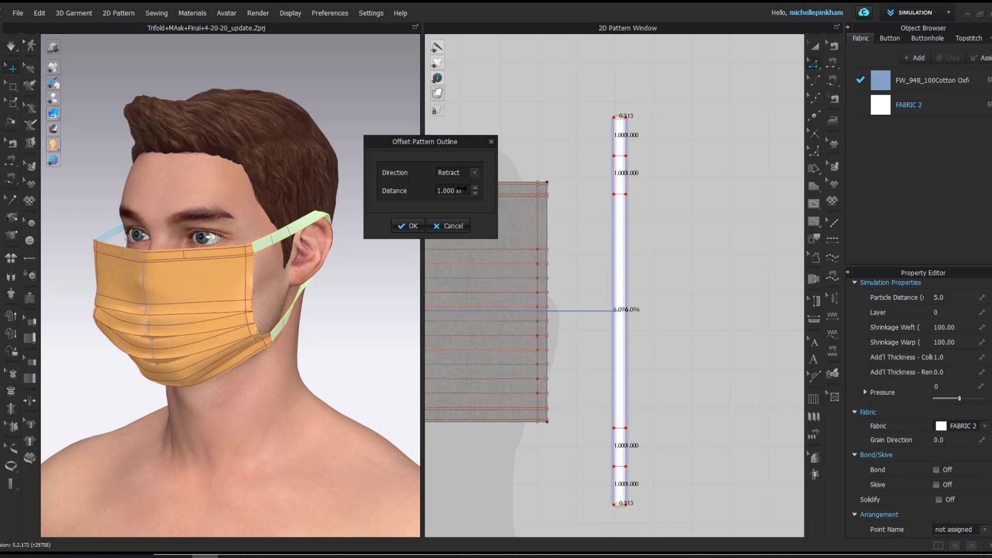
{"action": "key", "text": "Return"}
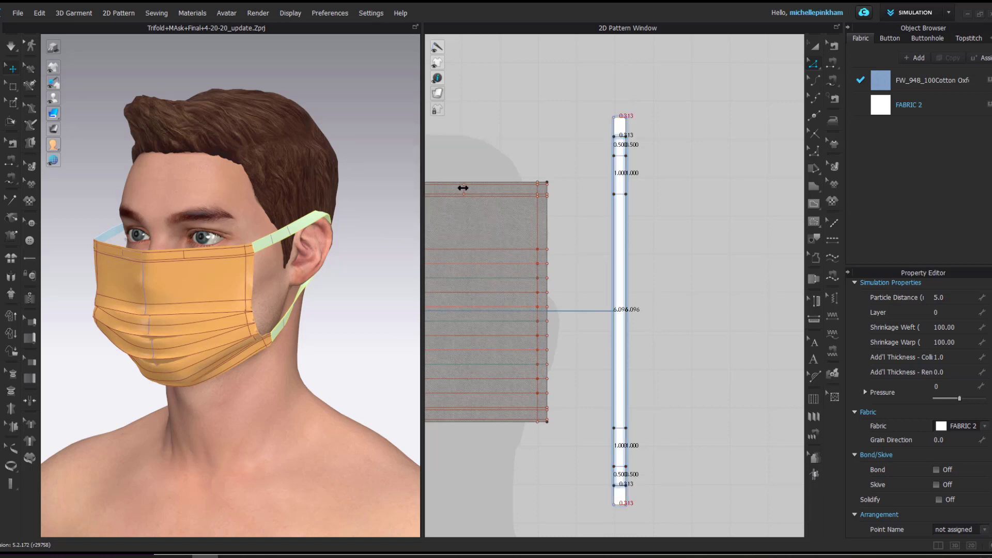
Step: Simulate the garment with the retracted strap ends and check the mask and strap from the avatar's left side
{"action": "left_click", "coordinate": [405, 162]}
{"action": "right_click_drag", "start_coordinate": [405, 162], "coordinate": [287, 255]}
{"action": "middle_click_drag", "start_coordinate": [383, 239], "coordinate": [331, 246]}
{"action": "key", "text": "space"}
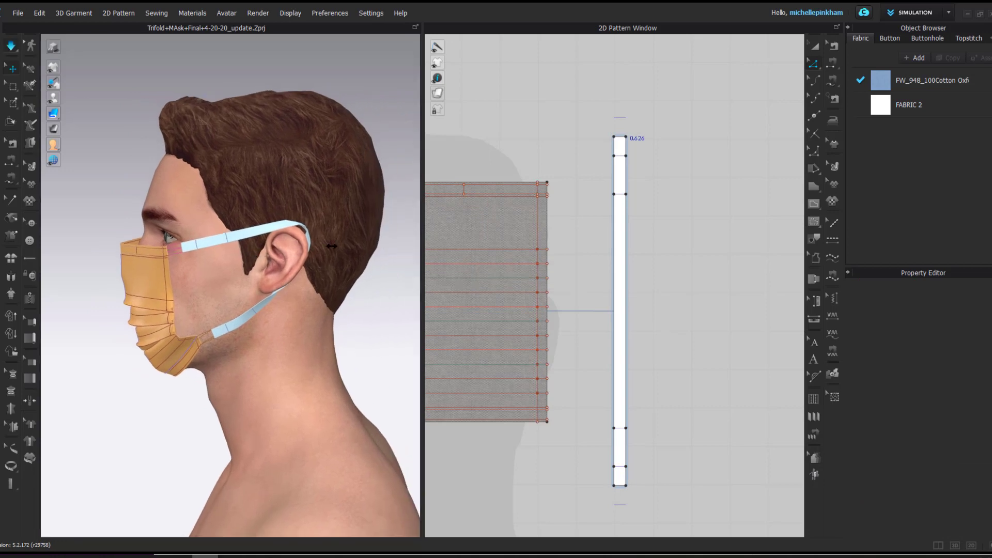
{"action": "scroll", "coordinate": [250, 338], "scroll_direction": "up", "scroll_amount": 1}
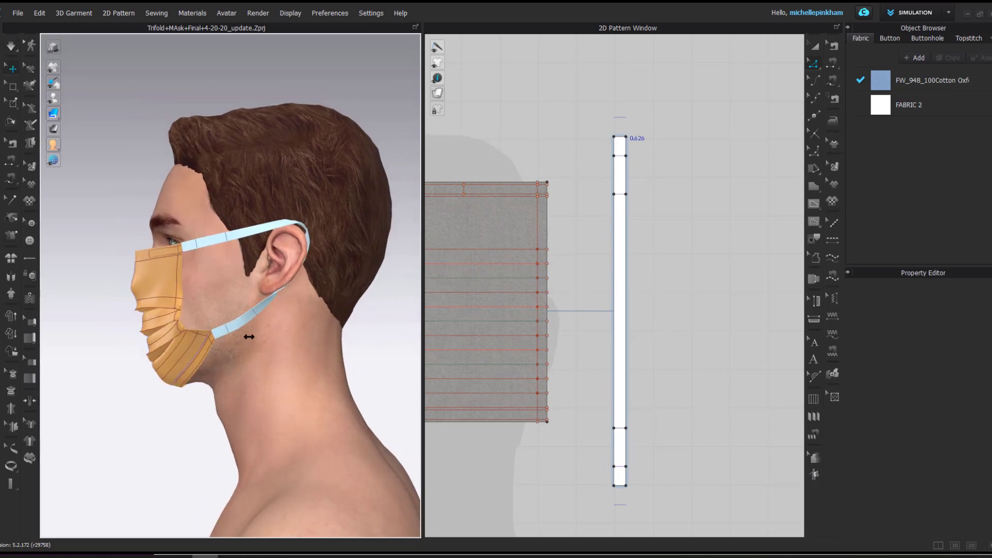
{"action": "scroll", "coordinate": [328, 288], "scroll_direction": "down", "scroll_amount": 3}
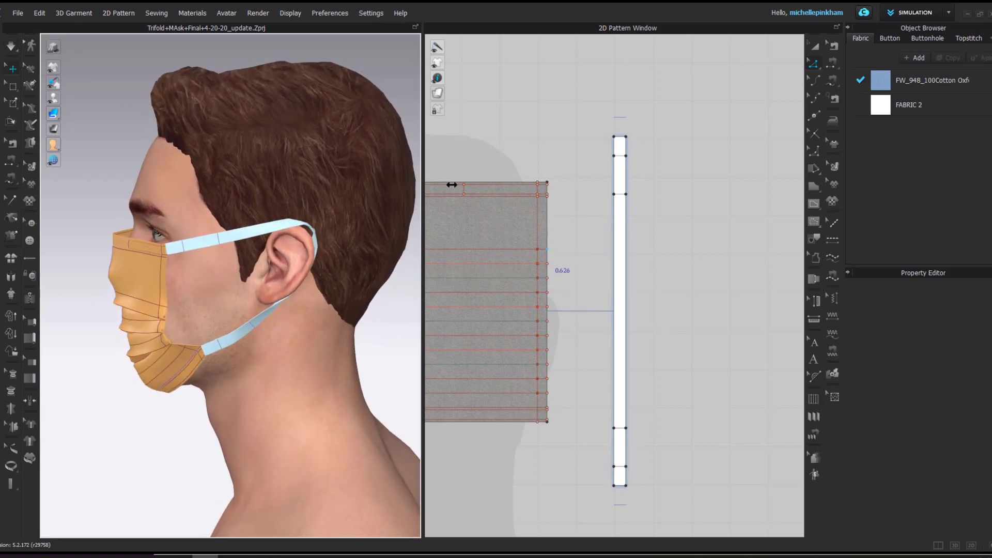
Step: Try to pin the middle of the ear strap on the avatar's left side, and unfreeze that strap
{"action": "left_click", "coordinate": [11, 102]}
{"action": "left_click_drag", "start_coordinate": [603, 225], "coordinate": [655, 377]}
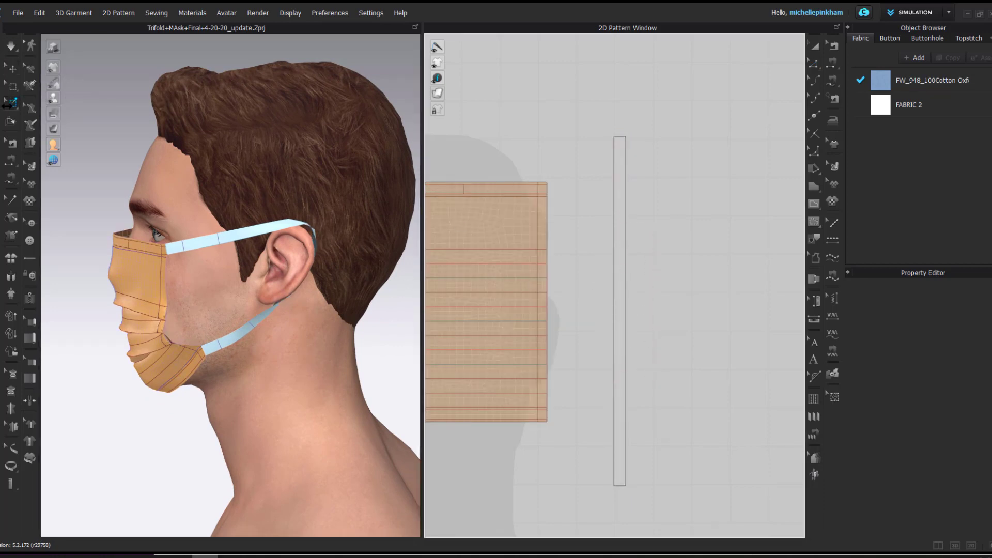
{"action": "right_click", "coordinate": [243, 232]}
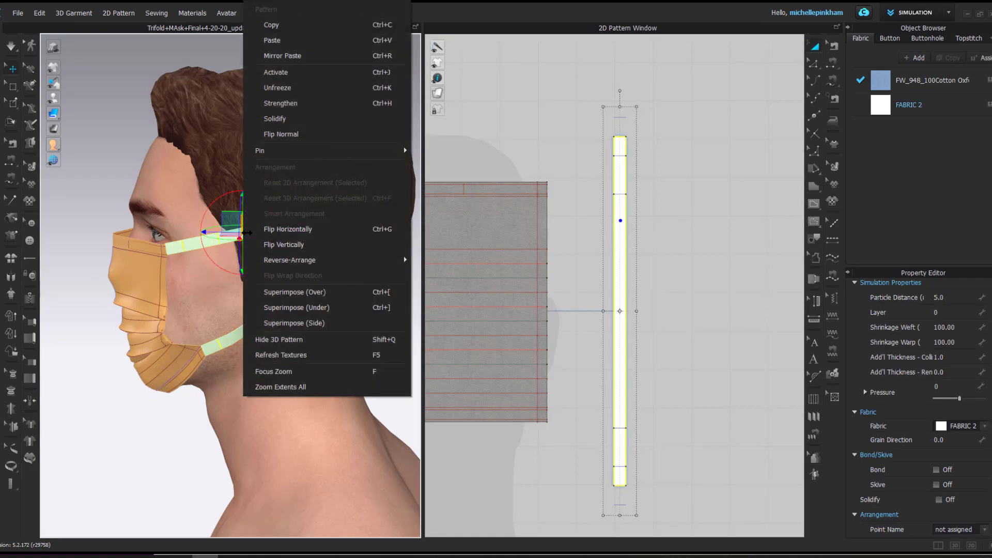
{"action": "left_click", "coordinate": [299, 89]}
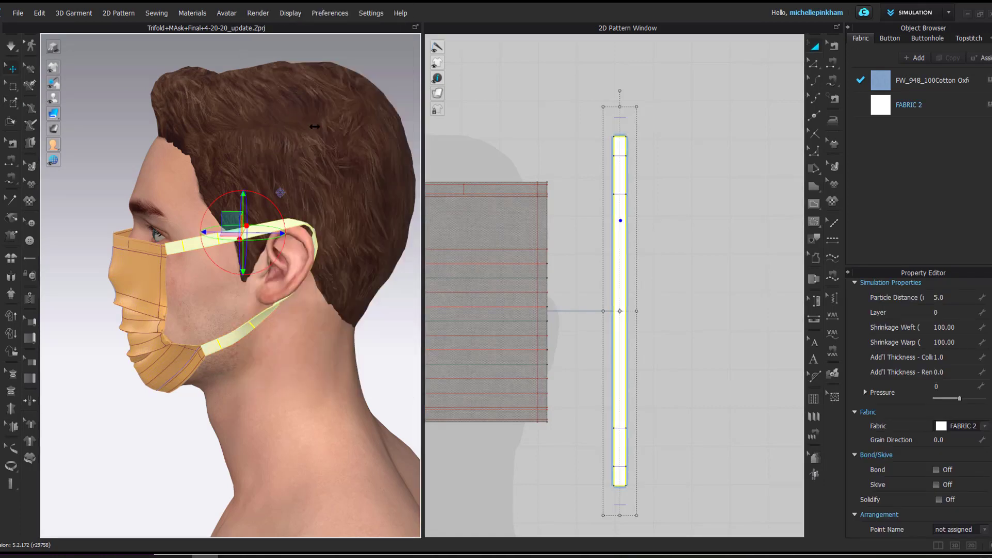
{"action": "left_click", "coordinate": [526, 128]}
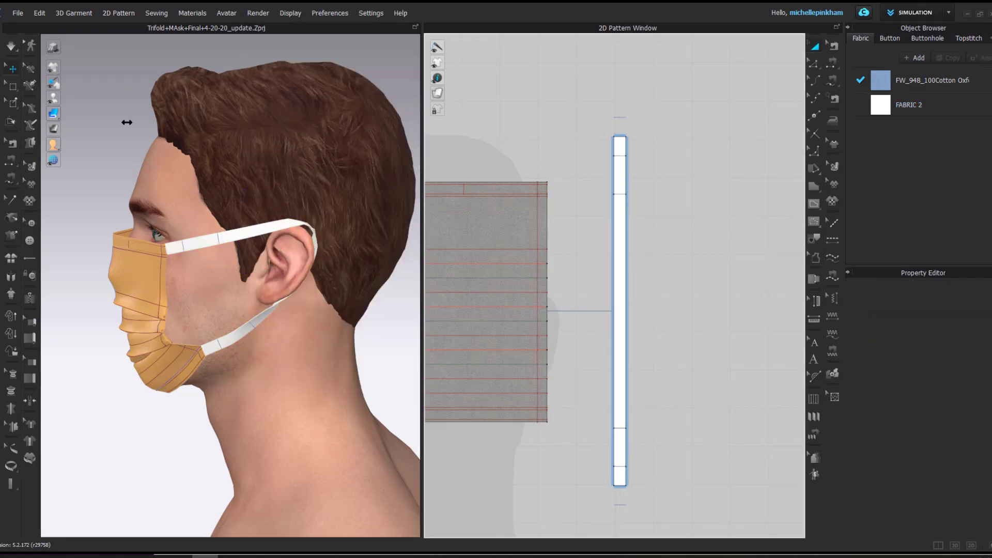
Step: Pin the middle section of the avatar's left ear strap where it wraps around the ear, extending the pins slightly further down
{"action": "left_click", "coordinate": [14, 101]}
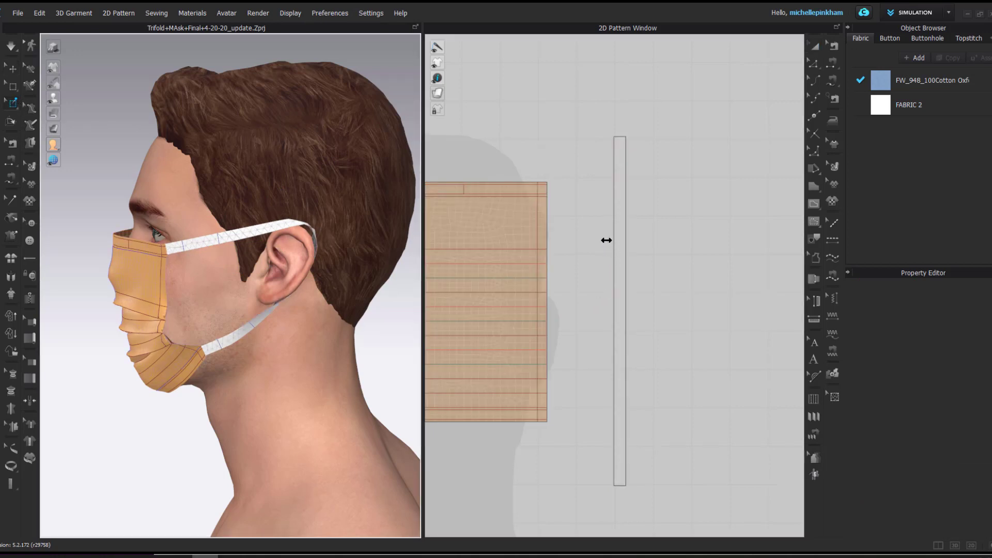
{"action": "left_click_drag", "start_coordinate": [606, 240], "coordinate": [642, 383]}
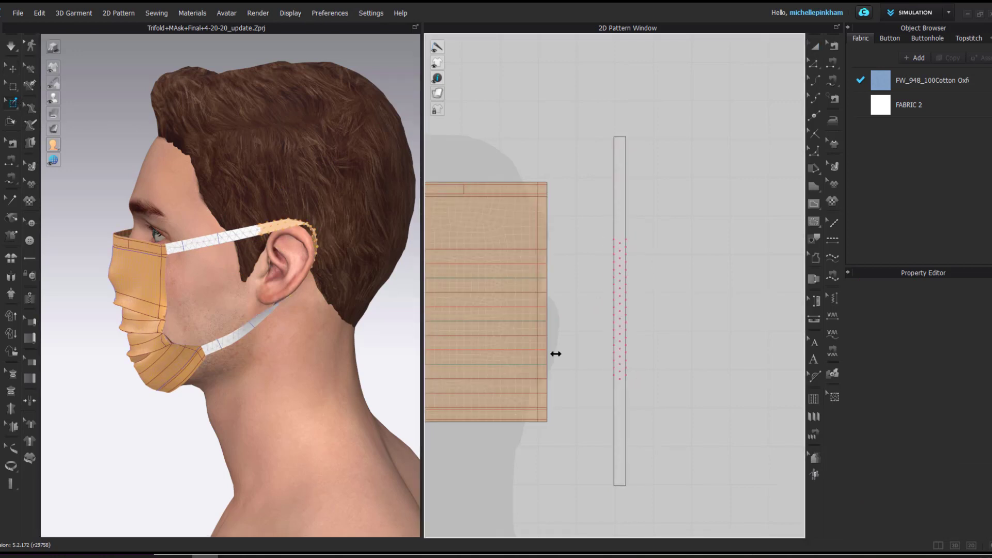
{"action": "right_click_drag", "start_coordinate": [239, 281], "coordinate": [217, 270]}
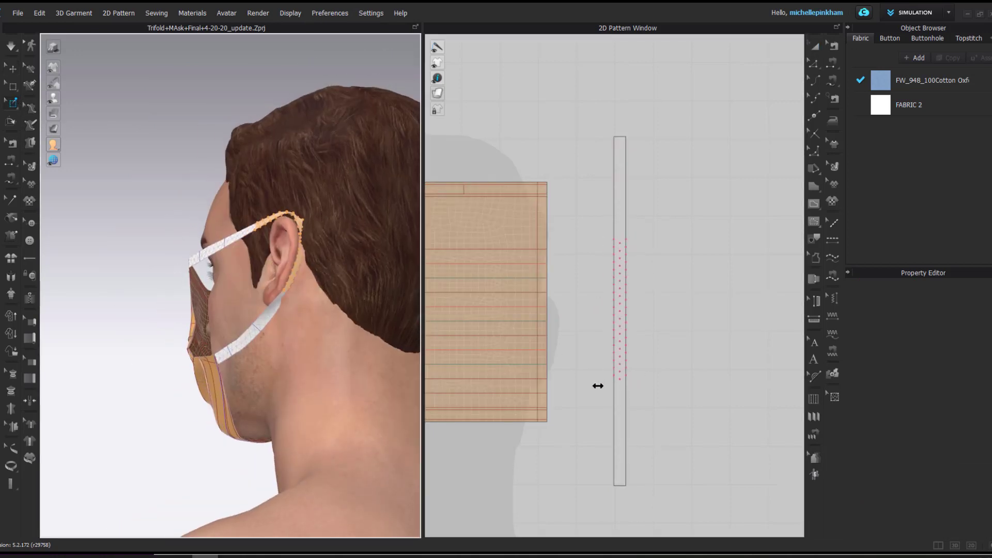
{"action": "left_click_drag", "start_coordinate": [601, 376], "coordinate": [635, 396]}
Step: Try to pin the lower middle of the avatar's right ear strap, and unfreeze that strap
{"action": "right_click_drag", "start_coordinate": [333, 350], "coordinate": [606, 321]}
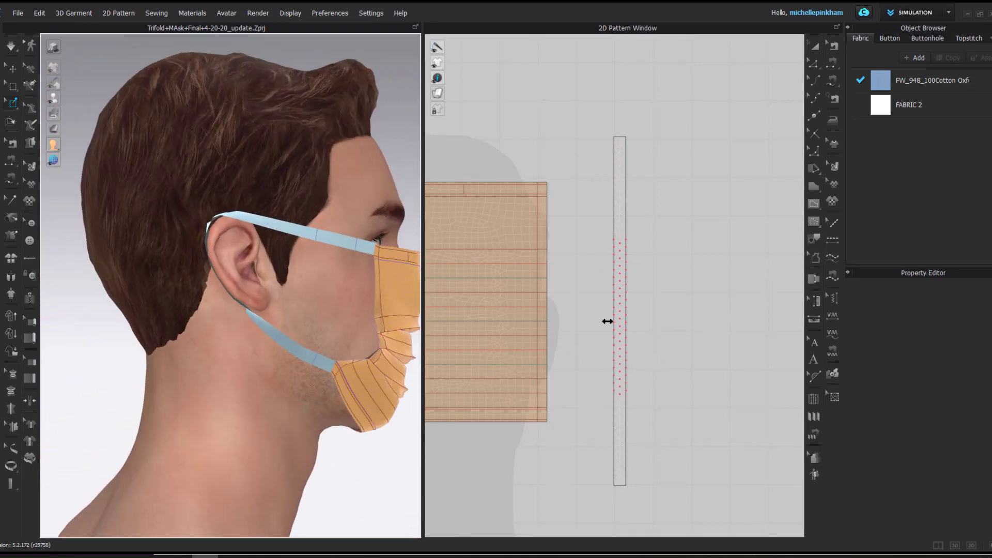
{"action": "scroll", "coordinate": [754, 332], "scroll_direction": "down", "scroll_amount": 6}
{"action": "scroll", "coordinate": [576, 311], "scroll_direction": "up", "scroll_amount": 2}
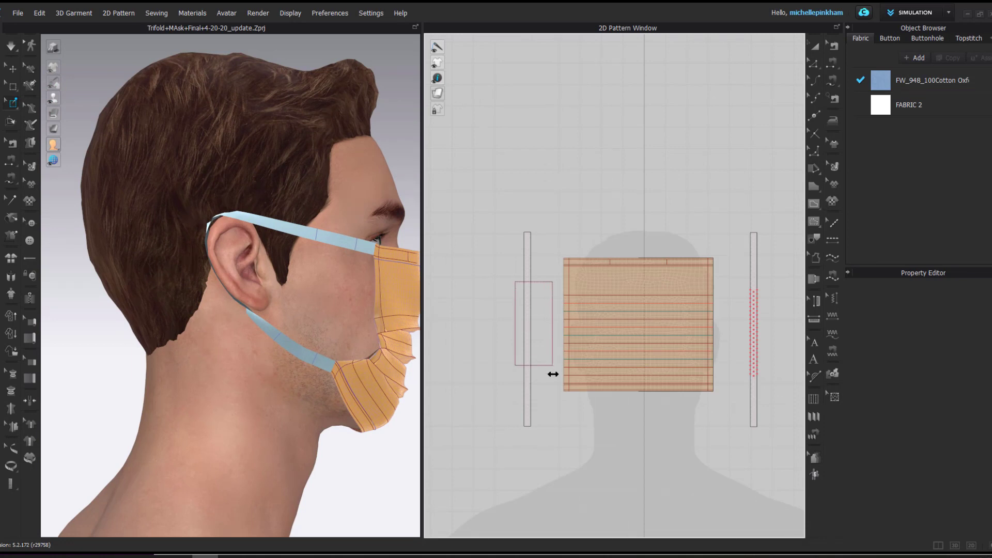
{"action": "left_click_drag", "start_coordinate": [552, 374], "coordinate": [537, 376]}
{"action": "left_click", "coordinate": [12, 67]}
{"action": "right_click", "coordinate": [333, 241]}
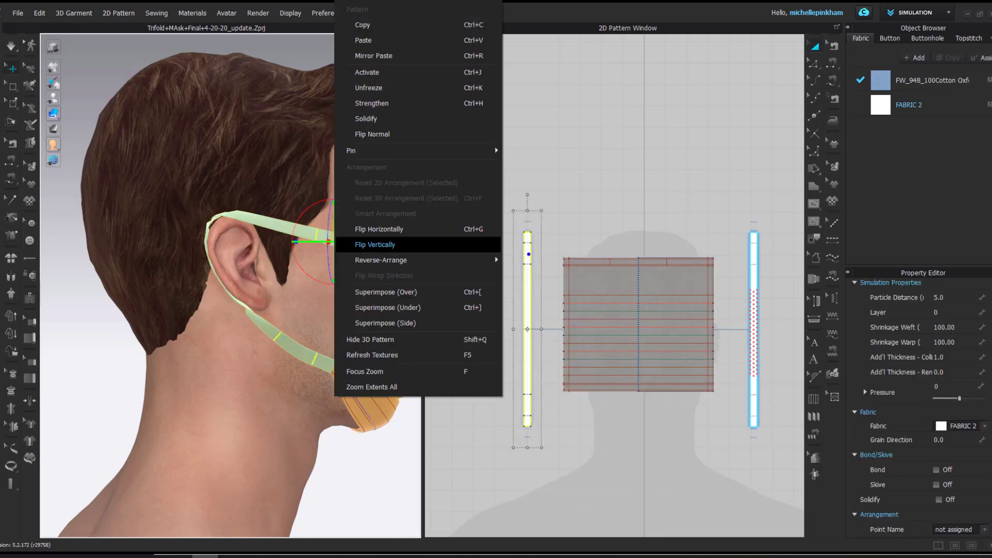
{"action": "left_click", "coordinate": [380, 88]}
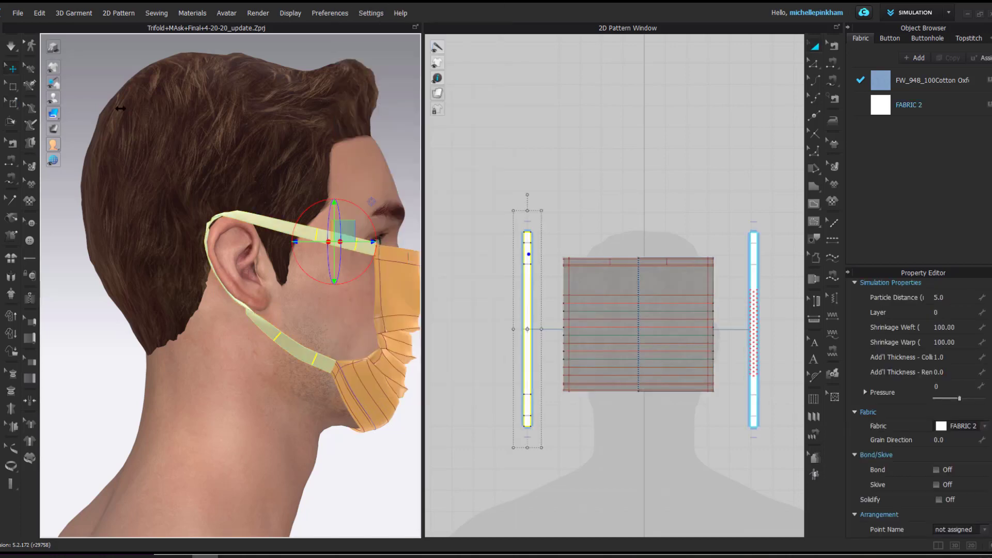
{"action": "left_click", "coordinate": [520, 271]}
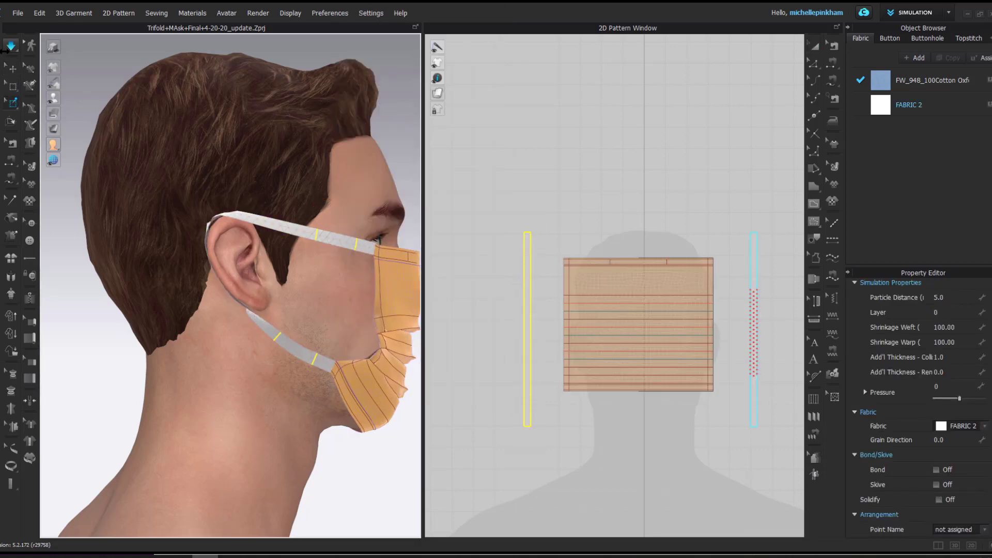
Step: Pin the middle section of the avatar's right ear strap around the ear and return to selecting and moving patterns
{"action": "left_click_drag", "start_coordinate": [512, 281], "coordinate": [537, 384]}
{"action": "mouse_move", "coordinate": [262, 275]}
{"action": "right_mouse_down"}
{"action": "mouse_move", "coordinate": [295, 264]}
{"action": "mouse_move", "coordinate": [271, 268]}
{"action": "right_mouse_up"}
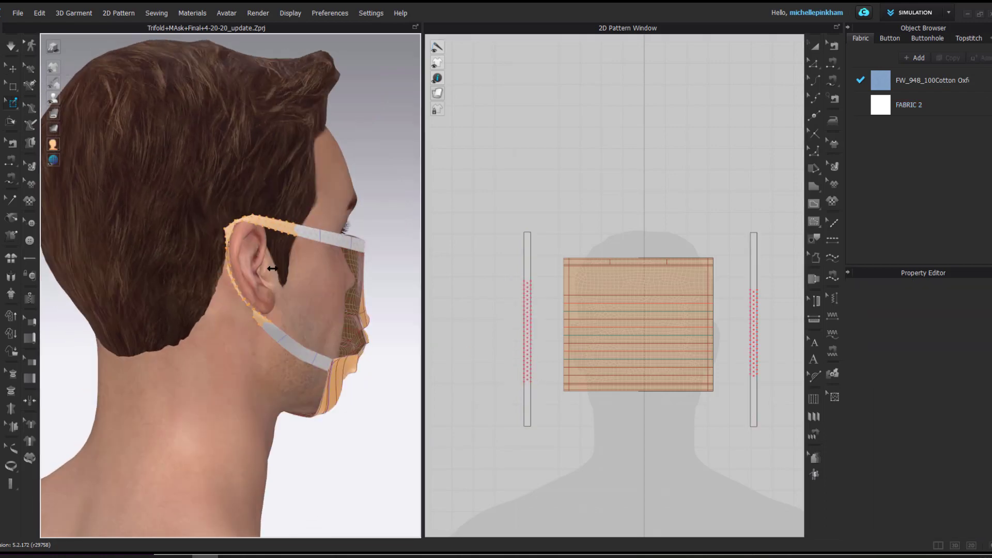
{"action": "left_click", "coordinate": [11, 69]}
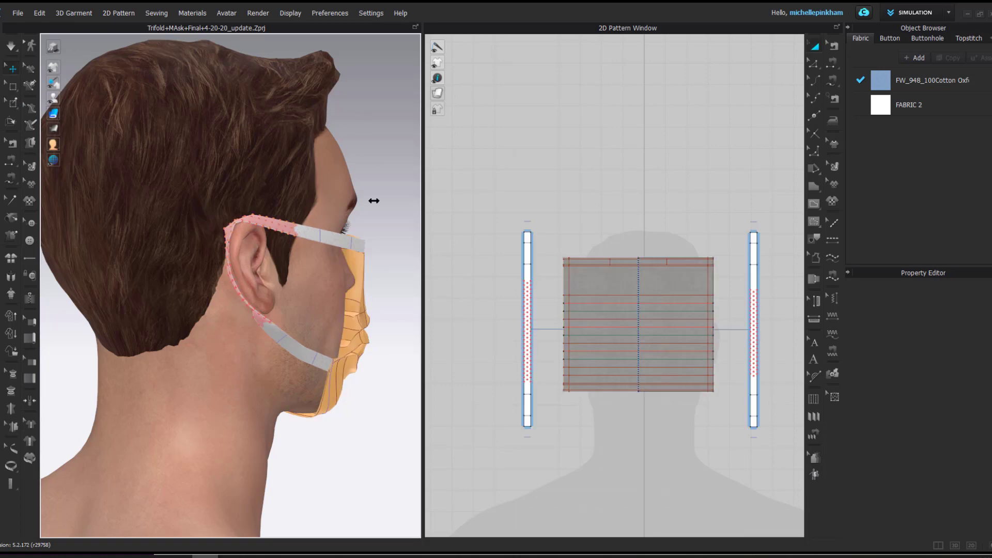
{"action": "right_click_drag", "start_coordinate": [373, 201], "coordinate": [272, 221]}
{"action": "middle_click_drag", "start_coordinate": [265, 239], "coordinate": [243, 178]}
{"action": "right_click_drag", "start_coordinate": [243, 178], "coordinate": [331, 266]}
Step: Inspect the seam lines along the mask's pleated side edge and the strap attachments on the avatar's right side
{"action": "left_click", "coordinate": [331, 265]}
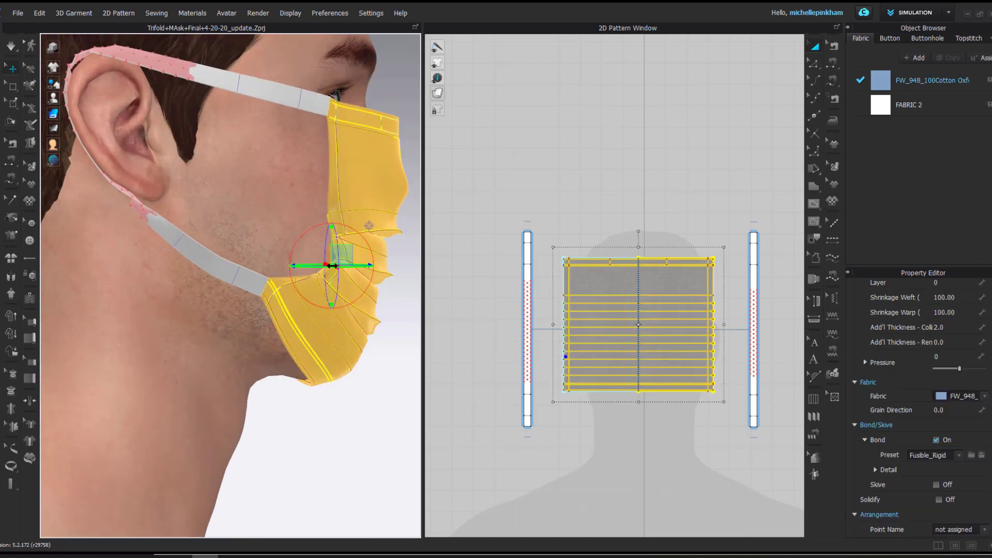
{"action": "key", "text": "b"}
{"action": "scroll", "coordinate": [574, 399], "scroll_direction": "up", "scroll_amount": 6}
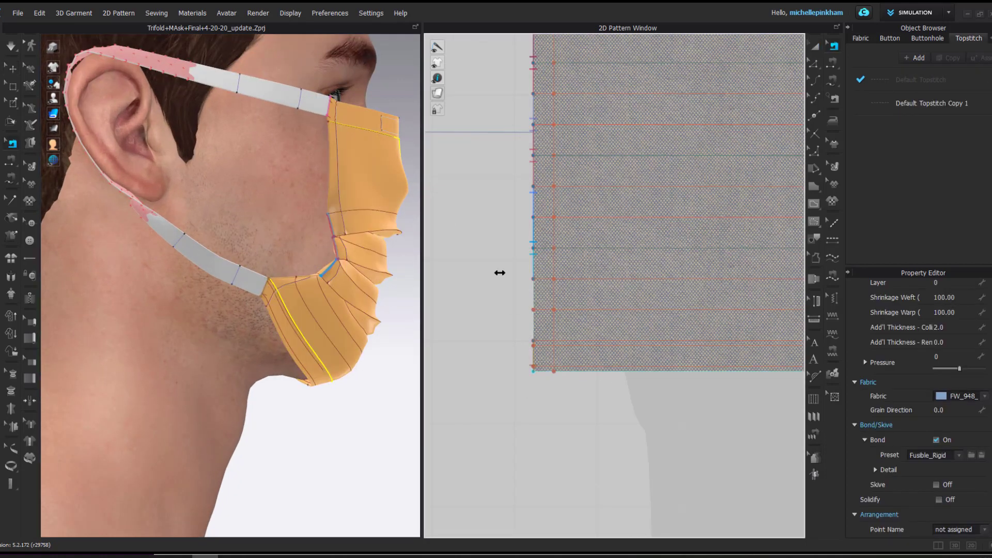
{"action": "left_click", "coordinate": [534, 269]}
{"action": "left_click_drag", "start_coordinate": [535, 216], "coordinate": [536, 201]}
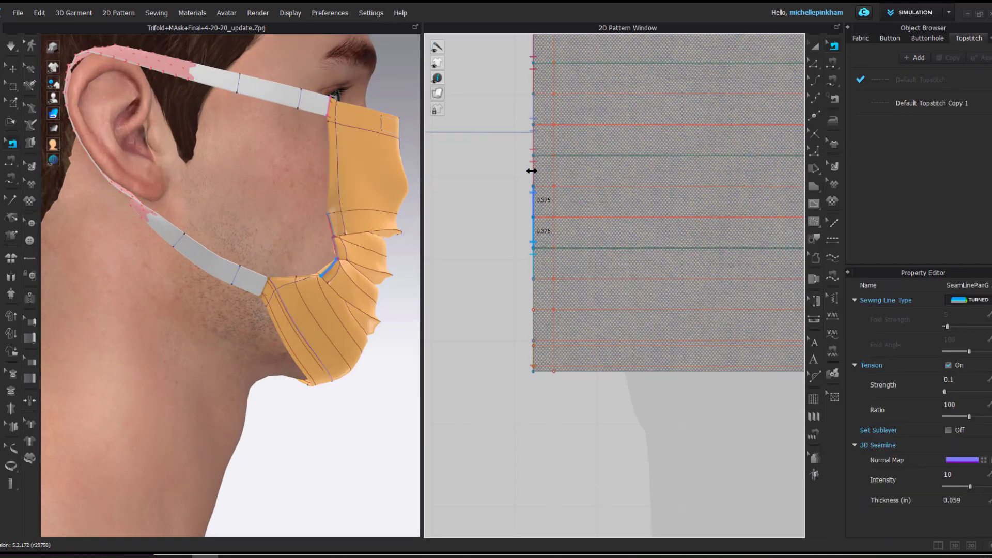
{"action": "left_click", "coordinate": [482, 126]}
{"action": "scroll", "coordinate": [347, 279], "scroll_direction": "up", "scroll_amount": 5}
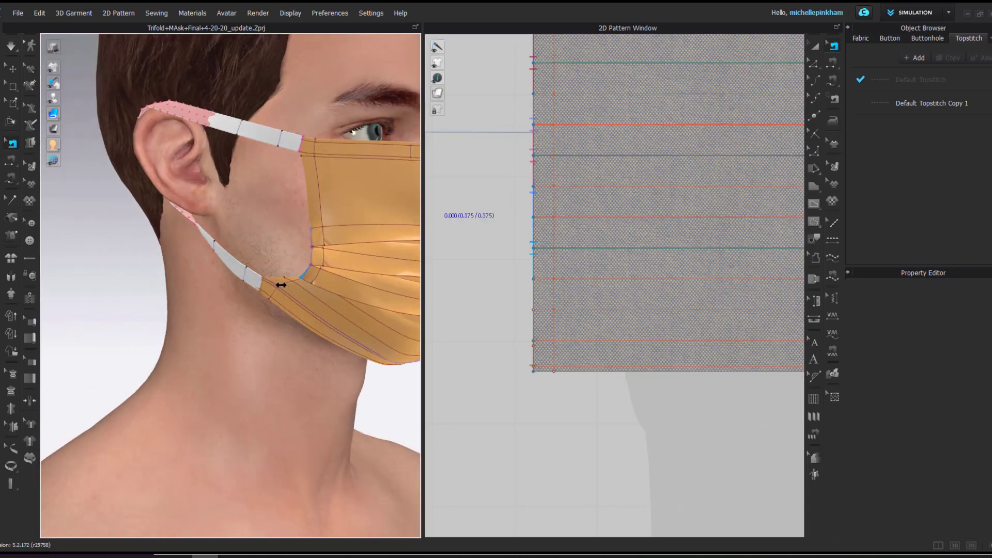
{"action": "scroll", "coordinate": [280, 285], "scroll_direction": "down", "scroll_amount": 3}
{"action": "right_click_drag", "start_coordinate": [283, 281], "coordinate": [320, 284]}
{"action": "scroll", "coordinate": [321, 283], "scroll_direction": "down", "scroll_amount": 2}
{"action": "middle_click_drag", "start_coordinate": [330, 285], "coordinate": [239, 290]}
{"action": "right_click_drag", "start_coordinate": [239, 290], "coordinate": [295, 261]}
Step: Delete the internal line nearest the top end of the avatar's right ear strap
{"action": "key", "text": "a"}
{"action": "key", "text": "b"}
{"action": "scroll", "coordinate": [660, 325], "scroll_direction": "down", "scroll_amount": 5}
{"action": "key", "text": "z"}
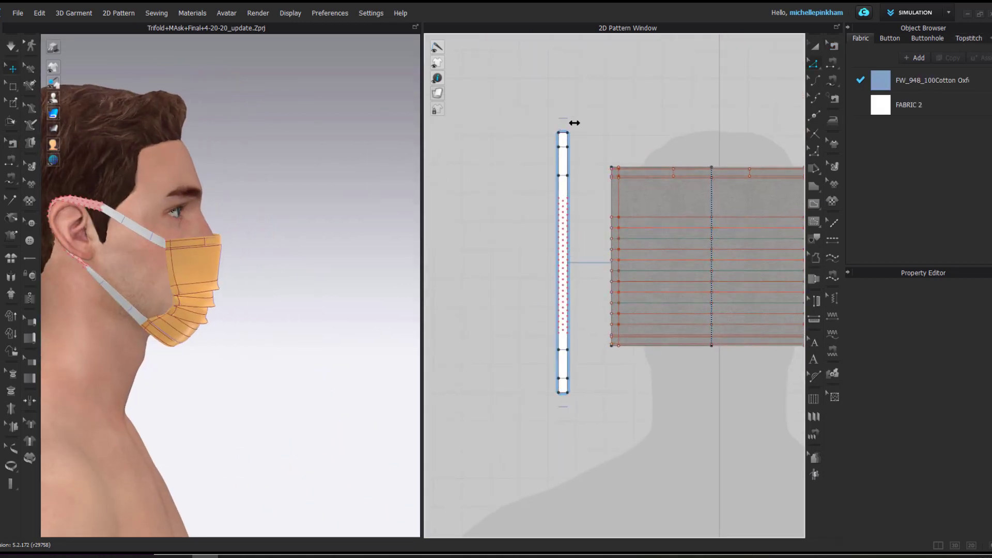
{"action": "scroll", "coordinate": [594, 117], "scroll_direction": "up", "scroll_amount": 4}
{"action": "scroll", "coordinate": [221, 201], "scroll_direction": "up", "scroll_amount": 3}
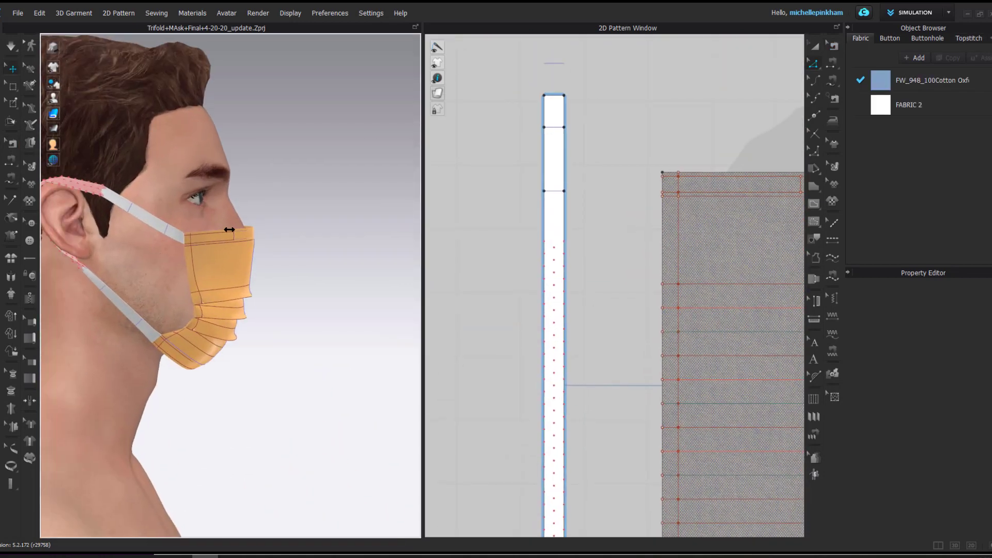
{"action": "left_click", "coordinate": [171, 228]}
{"action": "left_click", "coordinate": [574, 137]}
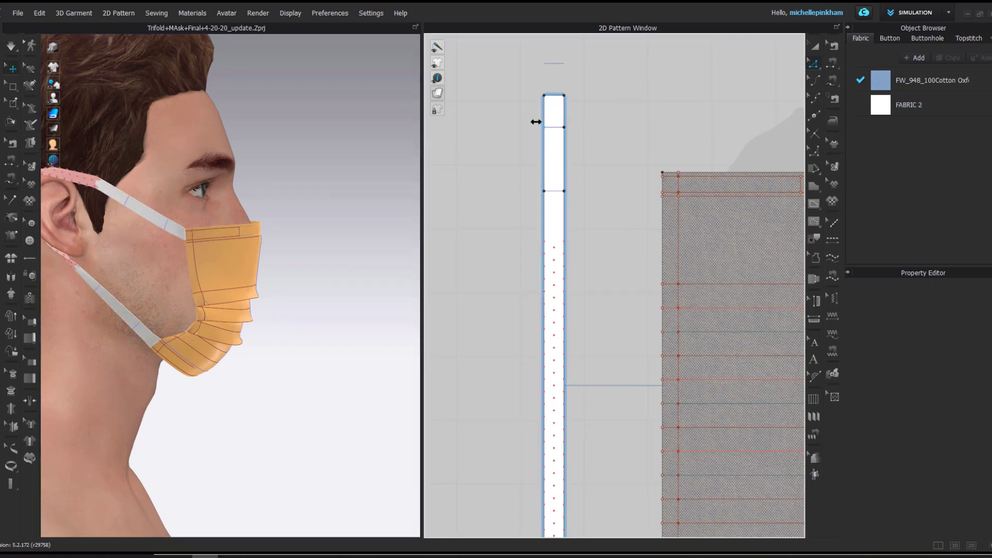
{"action": "left_click_drag", "start_coordinate": [590, 138], "coordinate": [592, 139]}
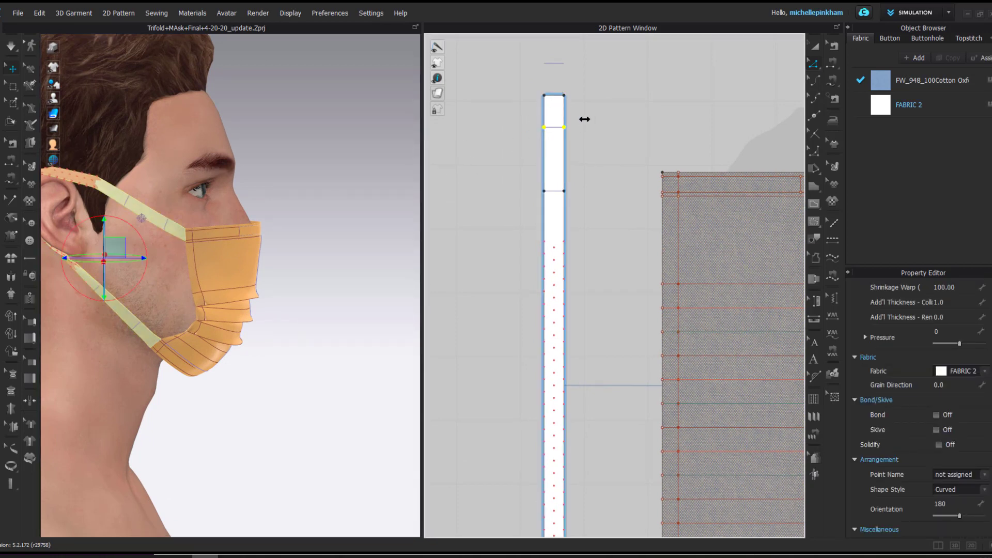
{"action": "key", "text": "Delete"}
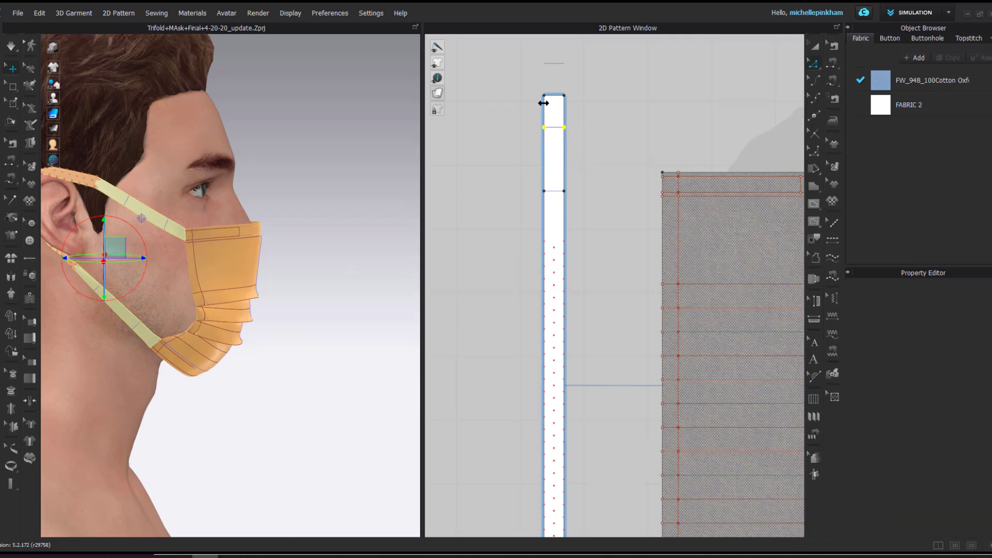
Step: Shorten the top end of the avatar's right ear strap by retracting its outline 0.5 in
{"action": "left_click", "coordinate": [597, 106]}
{"action": "left_click", "coordinate": [550, 94]}
{"action": "right_click", "coordinate": [551, 94]}
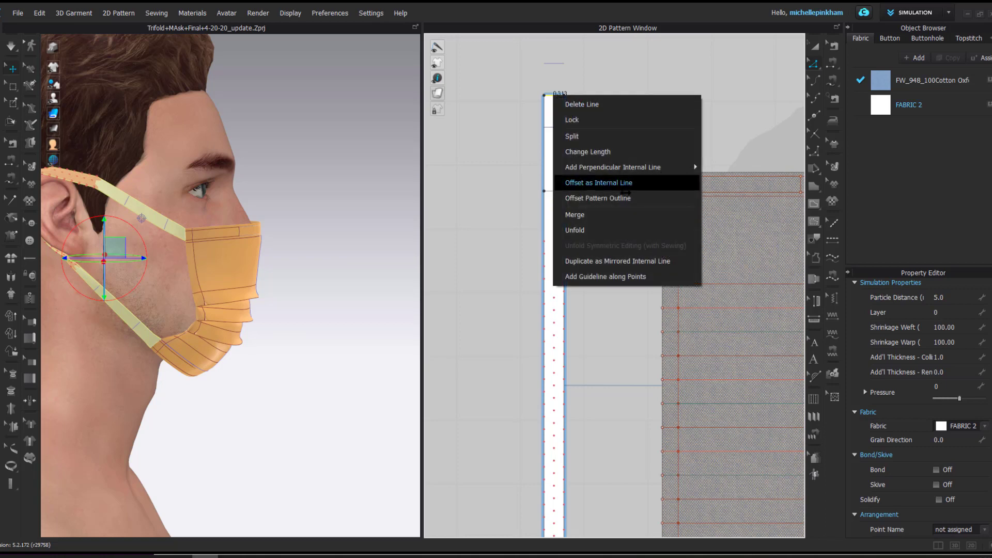
{"action": "left_click", "coordinate": [604, 194]}
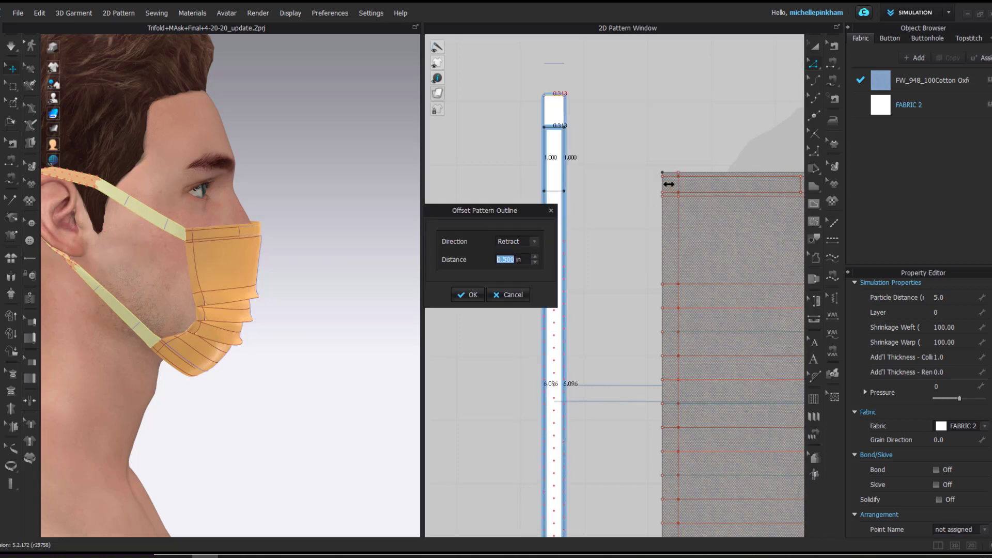
{"action": "left_click", "coordinate": [464, 294]}
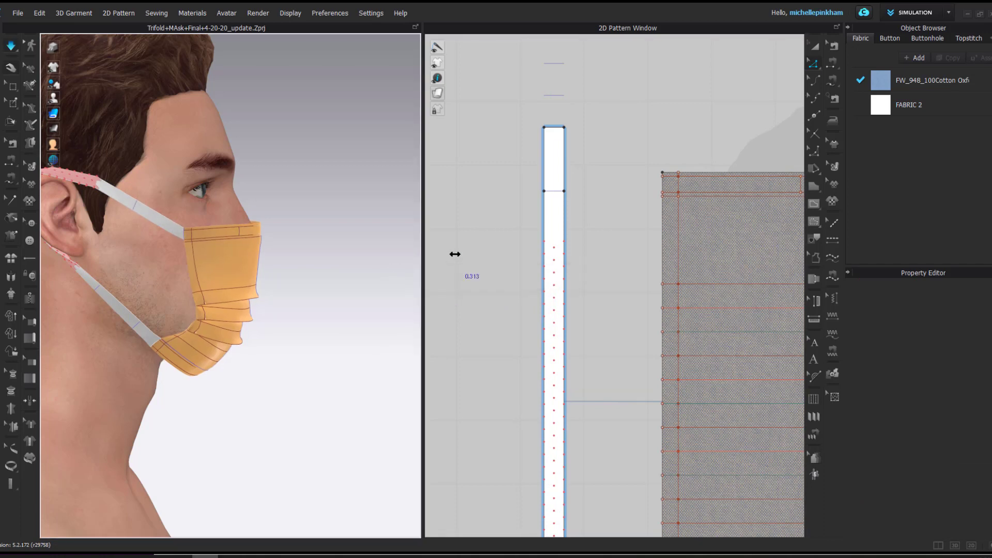
Step: Unstrengthen the mask body and pull its lower pleats under the chin while simulating
{"action": "left_click_drag", "start_coordinate": [260, 217], "coordinate": [257, 206]}
{"action": "right_click_drag", "start_coordinate": [333, 256], "coordinate": [172, 220]}
{"action": "right_click", "coordinate": [204, 207]}
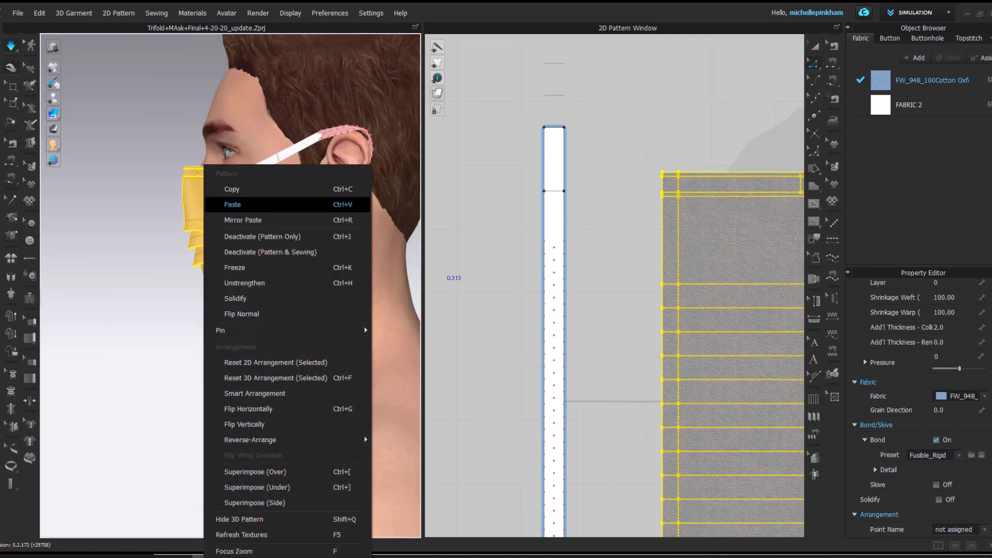
{"action": "left_click", "coordinate": [237, 283]}
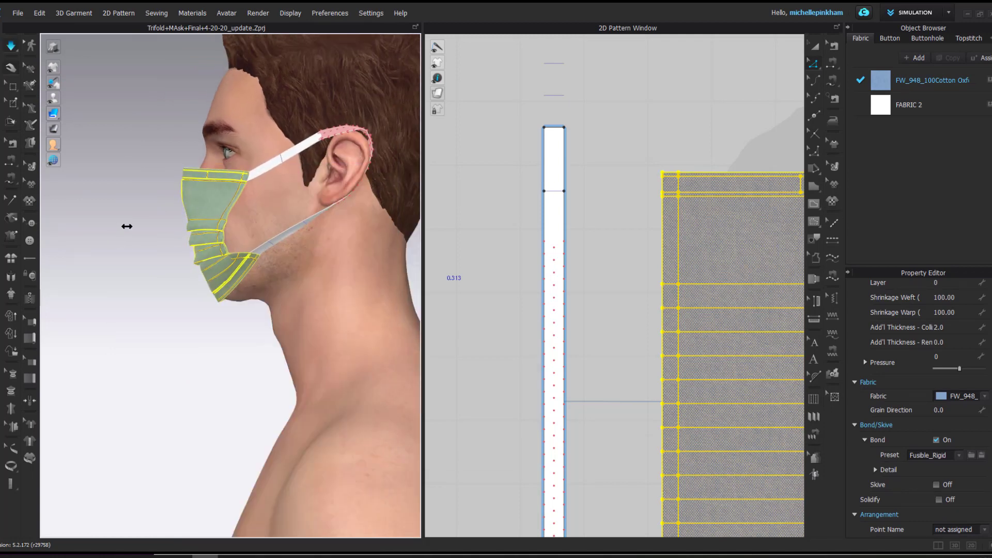
{"action": "left_click", "coordinate": [126, 226]}
{"action": "key", "text": "space"}
{"action": "left_click_drag", "start_coordinate": [219, 302], "coordinate": [287, 311]}
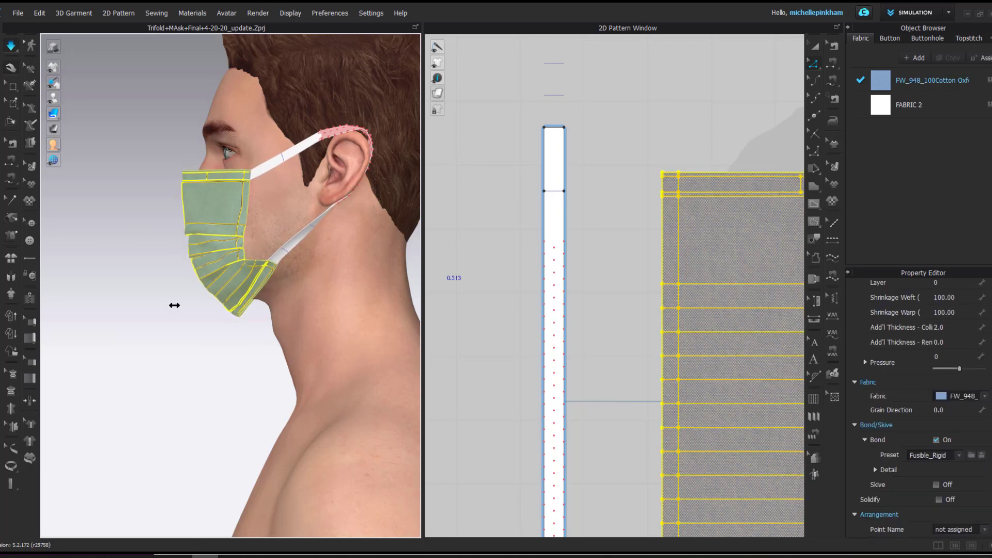
Step: Shorten the bottom end of the avatar's right ear strap by retracting its outline 0.5 in, and simulate the fit
{"action": "right_click_drag", "start_coordinate": [166, 305], "coordinate": [408, 297]}
{"action": "scroll", "coordinate": [178, 263], "scroll_direction": "up", "scroll_amount": 1}
{"action": "middle_click_drag", "start_coordinate": [165, 261], "coordinate": [245, 264]}
{"action": "left_click", "coordinate": [210, 253]}
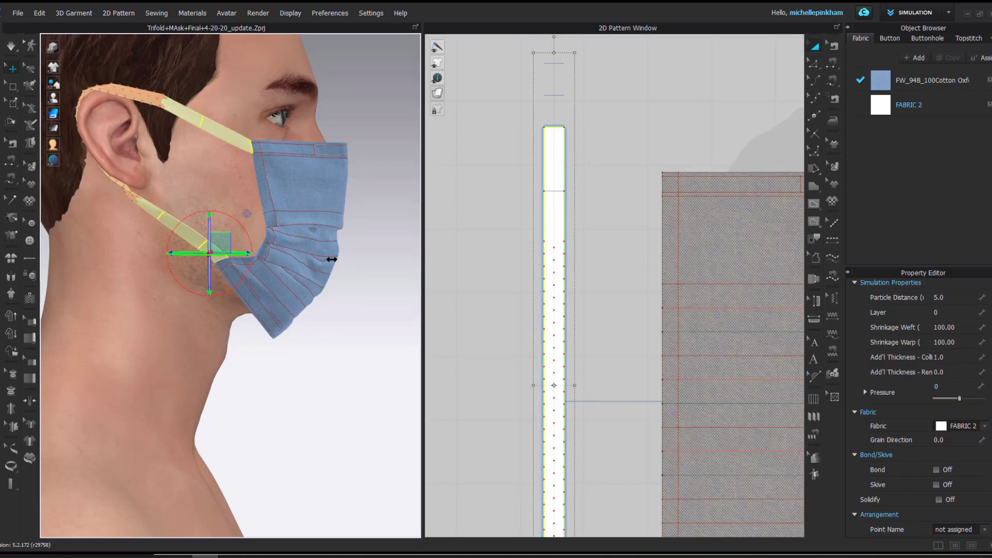
{"action": "scroll", "coordinate": [563, 155], "scroll_direction": "down", "scroll_amount": 3}
{"action": "middle_click_drag", "start_coordinate": [564, 157], "coordinate": [547, 74]}
{"action": "scroll", "coordinate": [548, 346], "scroll_direction": "up", "scroll_amount": 3}
{"action": "key", "text": "z"}
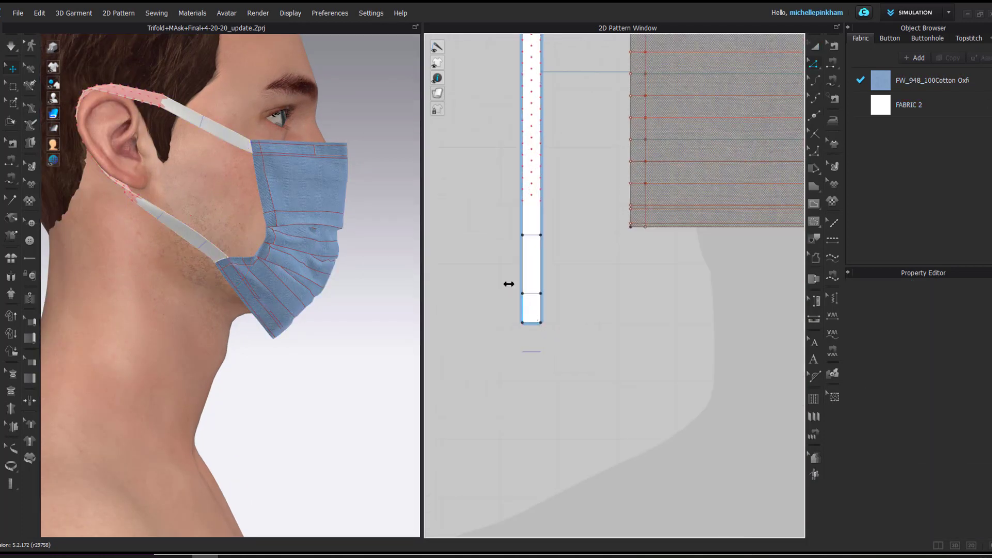
{"action": "left_click_drag", "start_coordinate": [563, 297], "coordinate": [562, 297]}
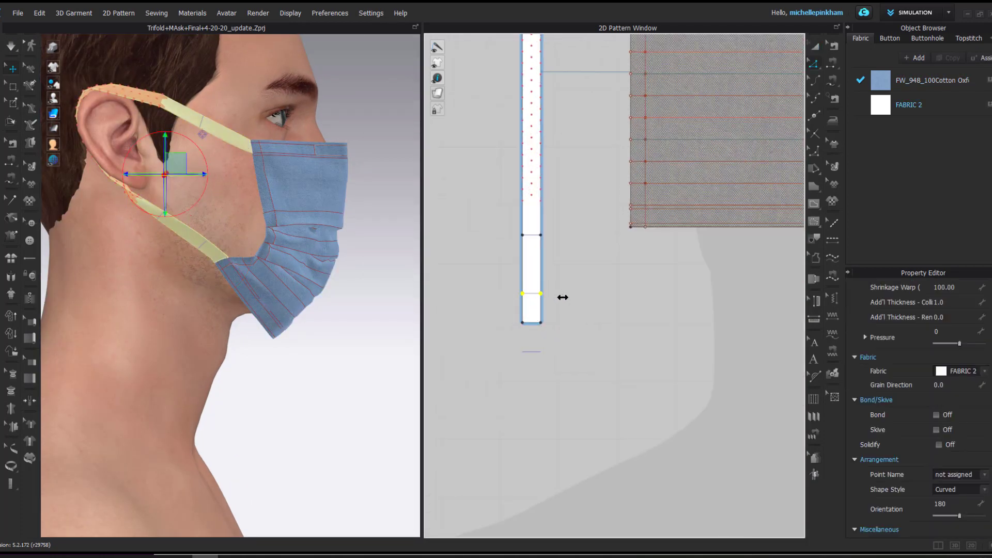
{"action": "left_click", "coordinate": [531, 323]}
{"action": "right_click", "coordinate": [531, 323]}
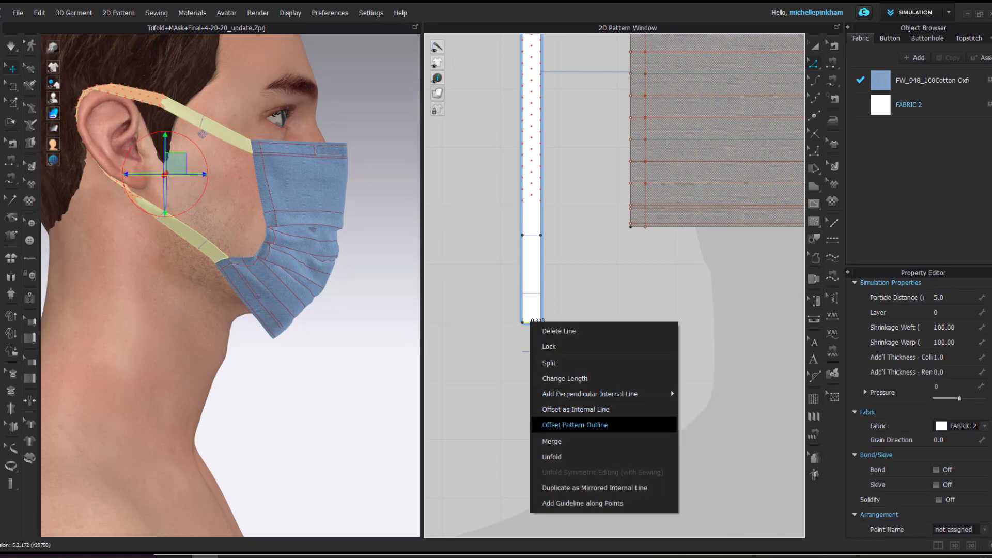
{"action": "left_click", "coordinate": [613, 423]}
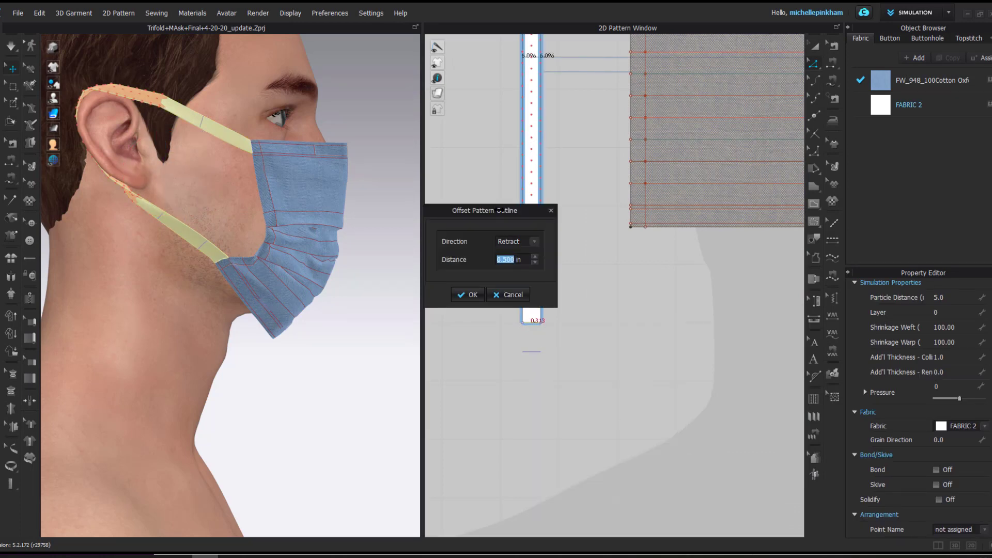
{"action": "left_click_drag", "start_coordinate": [497, 210], "coordinate": [436, 259]}
{"action": "left_click", "coordinate": [404, 345]}
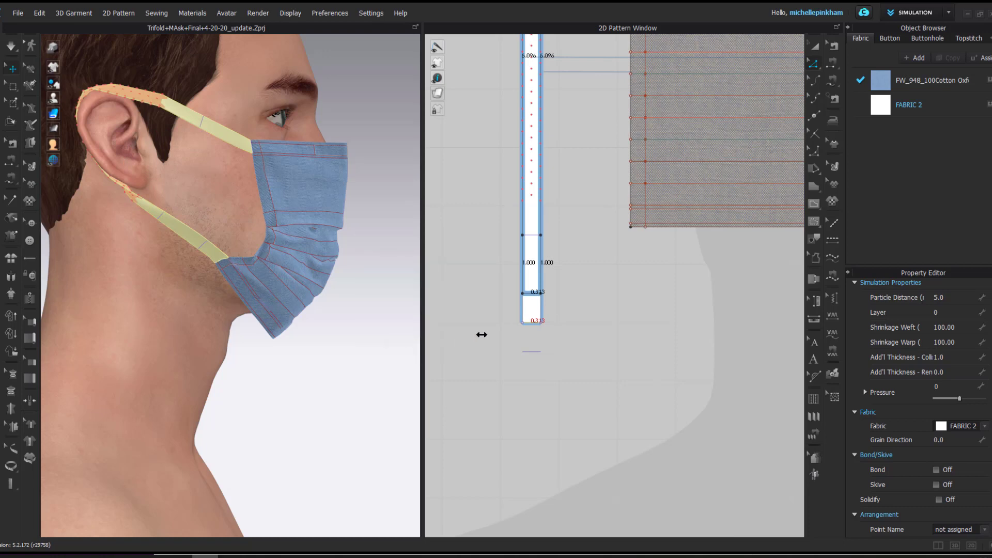
{"action": "key", "text": "ctrl+z"}
{"action": "key", "text": "space"}
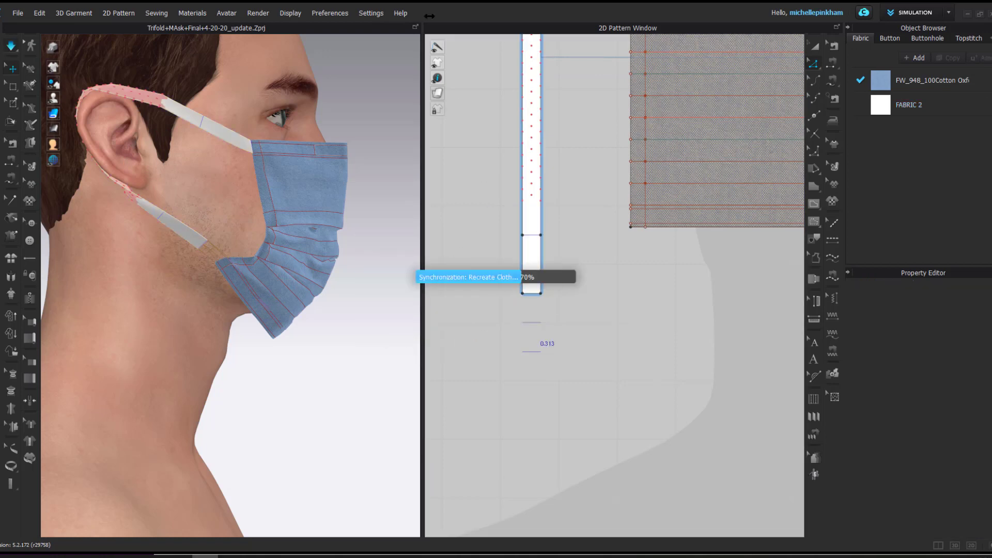
Step: Hide the ear strap pins in the 3D view and turn the avatar to face forward
{"action": "left_click", "coordinate": [272, 337]}
{"action": "right_click_drag", "start_coordinate": [332, 151], "coordinate": [250, 103]}
{"action": "mouse_move", "coordinate": [52, 66]}
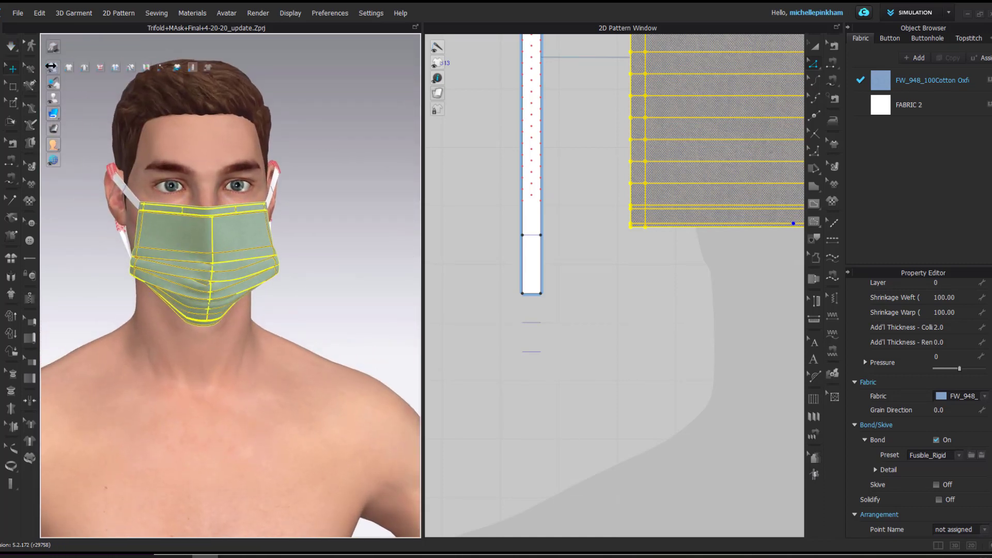
{"action": "left_click", "coordinate": [249, 88]}
{"action": "right_click_drag", "start_coordinate": [321, 144], "coordinate": [269, 128]}
{"action": "right_click_drag", "start_coordinate": [259, 195], "coordinate": [324, 189]}
Step: Review the full pattern layout and check the mask body's simulation and fabric properties
{"action": "scroll", "coordinate": [655, 179], "scroll_direction": "down", "scroll_amount": 7}
{"action": "middle_click_drag", "start_coordinate": [734, 119], "coordinate": [575, 129]}
{"action": "key", "text": "a"}
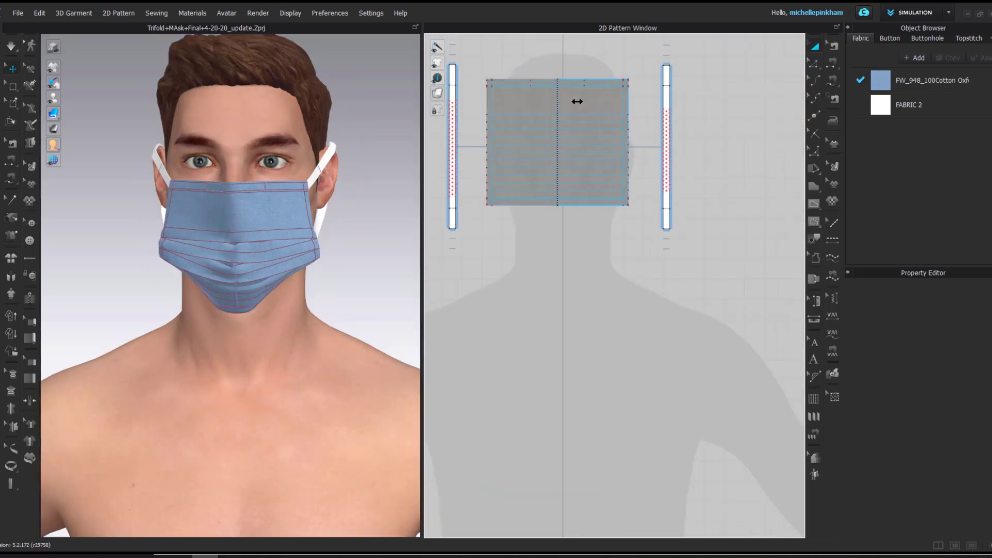
{"action": "left_click", "coordinate": [575, 102]}
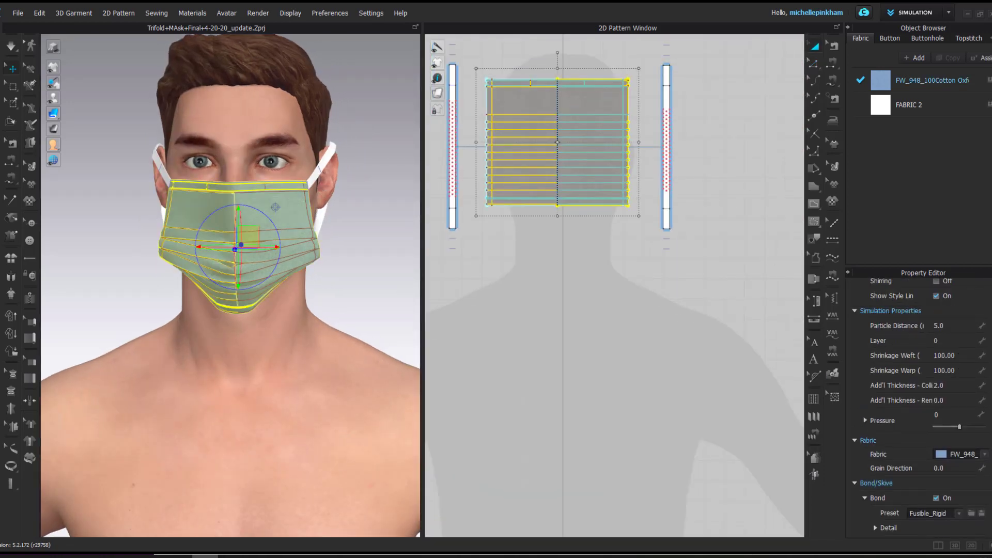
{"action": "scroll", "coordinate": [919, 408], "scroll_direction": "up", "scroll_amount": 3}
{"action": "left_click", "coordinate": [578, 366]}
{"action": "right_click_drag", "start_coordinate": [317, 338], "coordinate": [363, 283]}
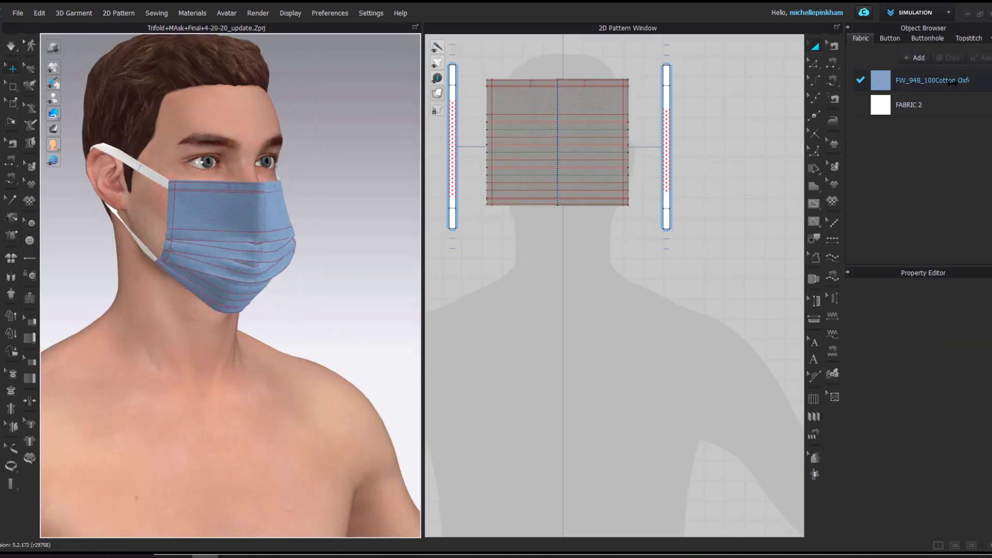
Step: Load the fabric file EL5821.zfab into FABRIC 2, used by both ear straps
{"action": "left_click", "coordinate": [944, 111]}
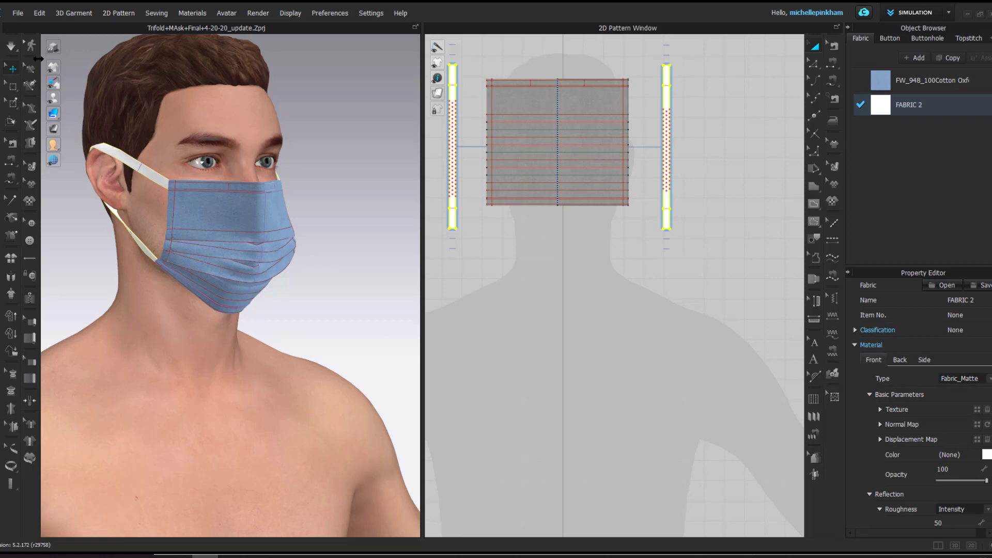
{"action": "left_click", "coordinate": [1, 53]}
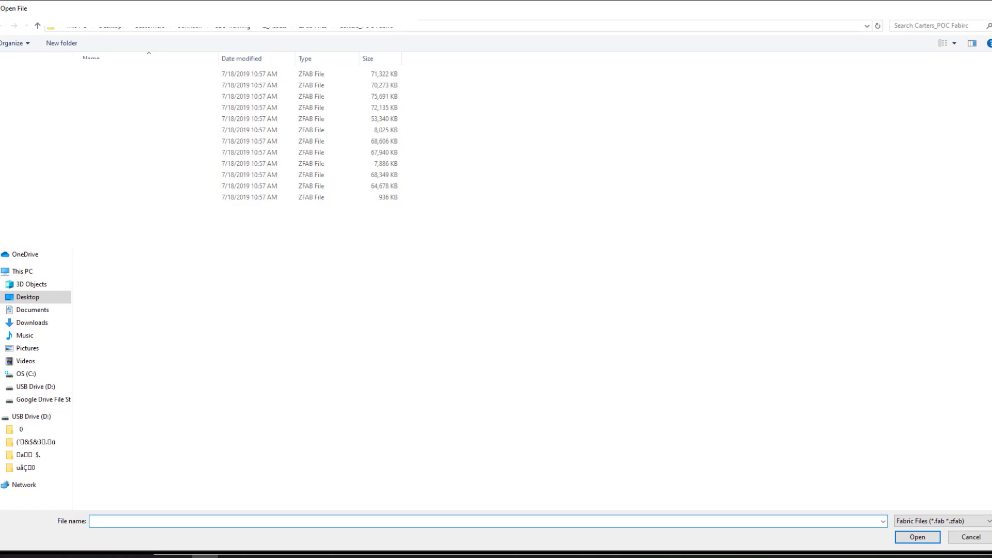
{"action": "left_click", "coordinate": [620, 121]}
{"action": "left_click", "coordinate": [739, 121]}
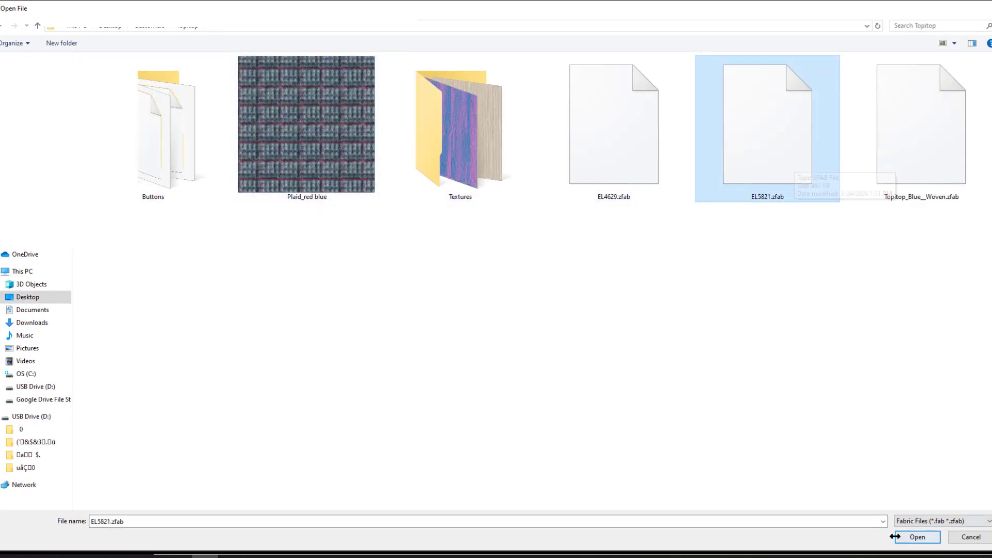
{"action": "left_click", "coordinate": [914, 537]}
Step: Examine the new strap fabric up close and hide the internal lines in the 3D view
{"action": "middle_click_drag", "start_coordinate": [255, 157], "coordinate": [321, 241]}
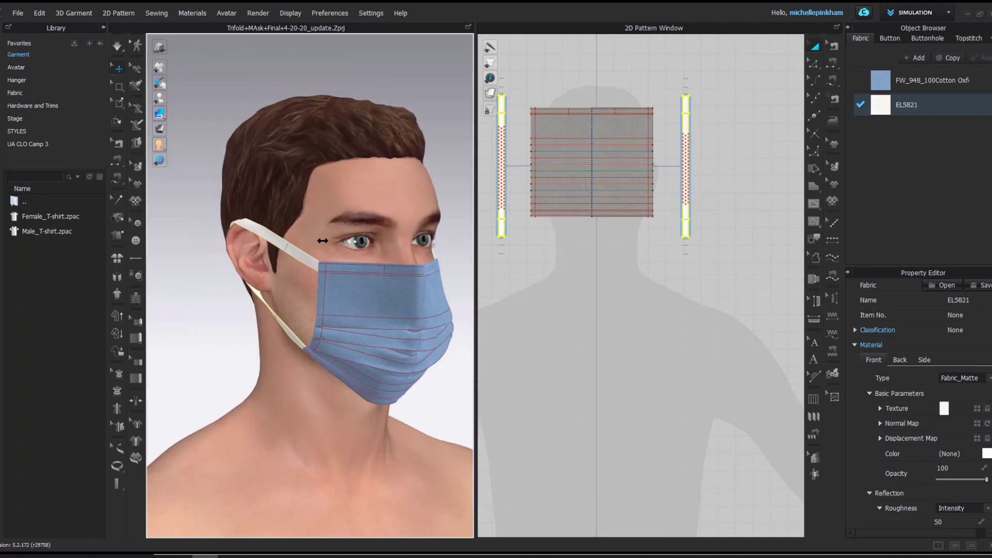
{"action": "scroll", "coordinate": [278, 239], "scroll_direction": "up", "scroll_amount": 10}
{"action": "scroll", "coordinate": [293, 181], "scroll_direction": "up", "scroll_amount": 3}
{"action": "middle_click_drag", "start_coordinate": [293, 181], "coordinate": [392, 294]}
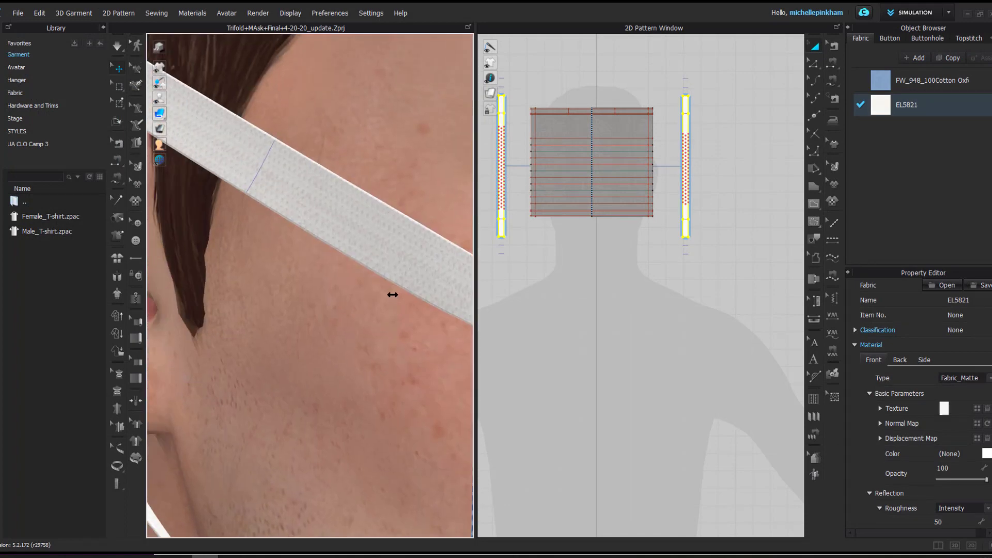
{"action": "scroll", "coordinate": [214, 177], "scroll_direction": "down", "scroll_amount": 1}
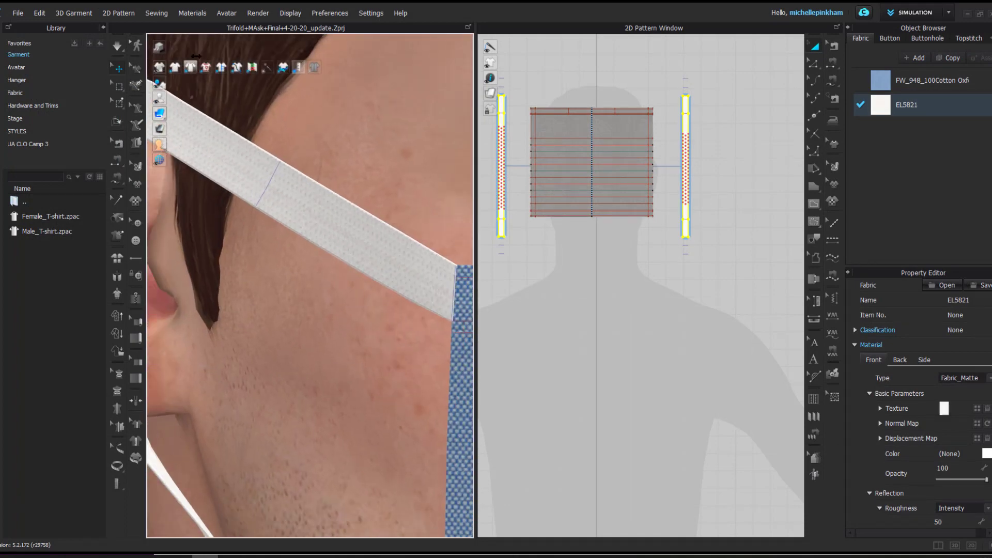
{"action": "mouse_move", "coordinate": [160, 67]}
{"action": "scroll", "coordinate": [317, 289], "scroll_direction": "down", "scroll_amount": 2}
{"action": "right_click_drag", "start_coordinate": [317, 290], "coordinate": [381, 311]}
{"action": "scroll", "coordinate": [382, 311], "scroll_direction": "down", "scroll_amount": 1}
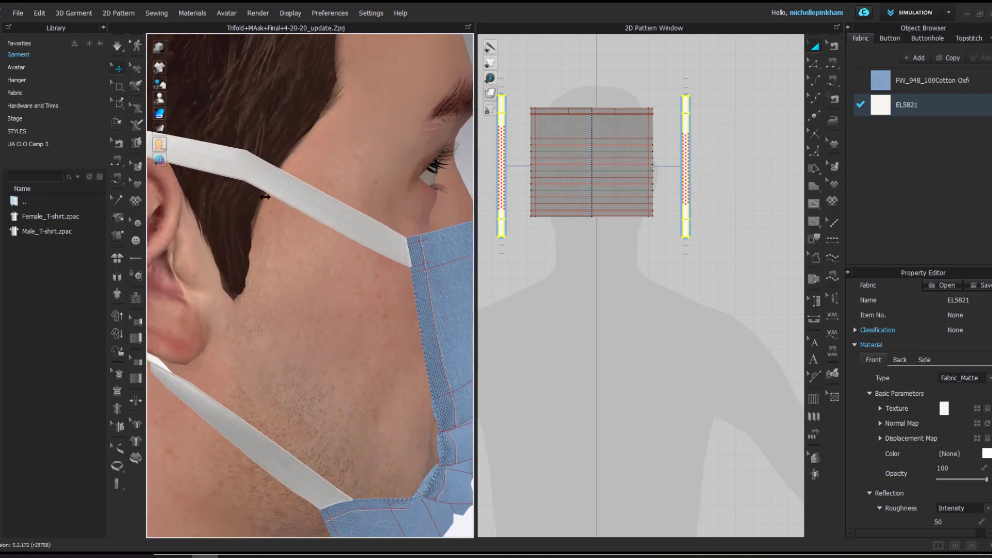
Step: Set the ear straps' particle distance to 1.0 and briefly simulate the garment
{"action": "left_click", "coordinate": [283, 175]}
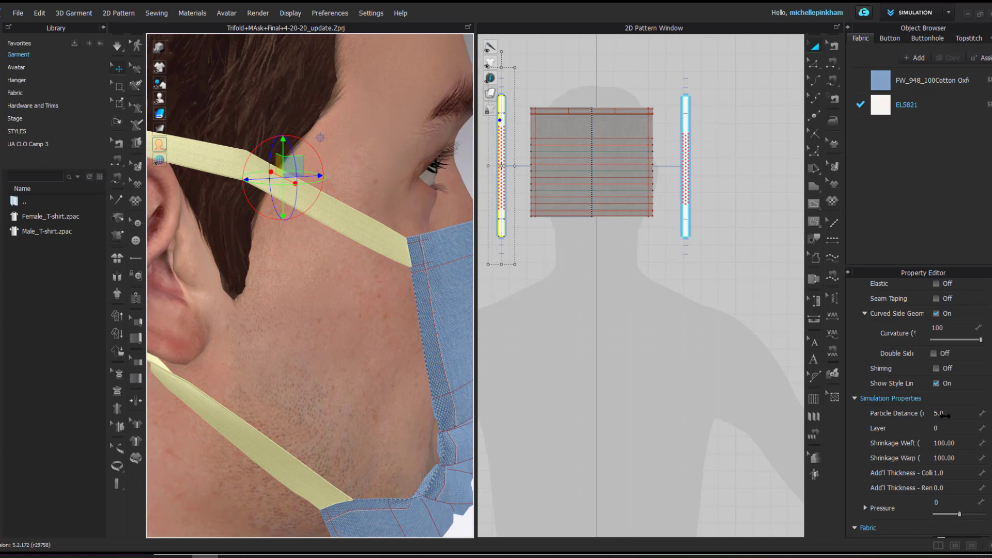
{"action": "left_click", "coordinate": [944, 414]}
{"action": "type", "text": "1"}
{"action": "key", "text": "Return"}
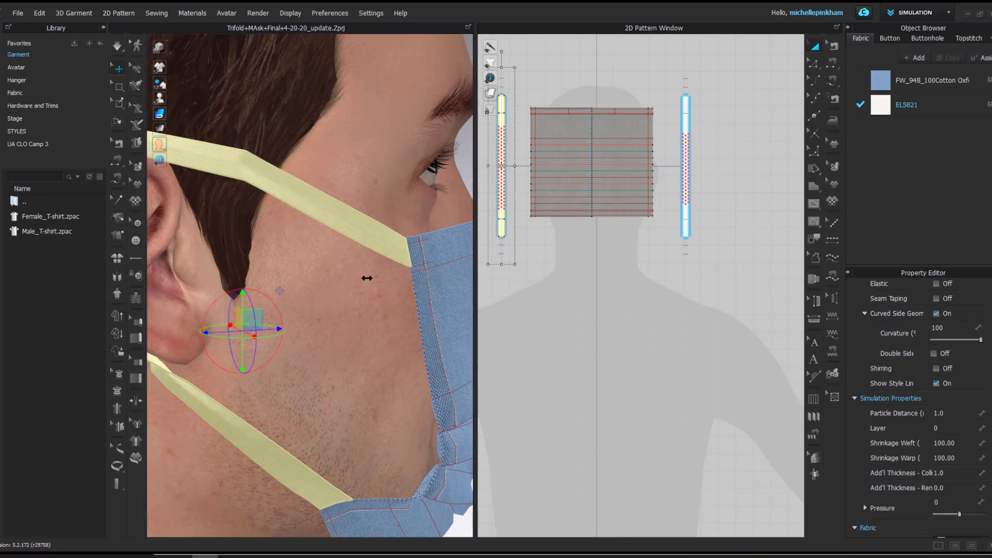
{"action": "right_click_drag", "start_coordinate": [367, 276], "coordinate": [295, 271]}
{"action": "key", "text": "space"}
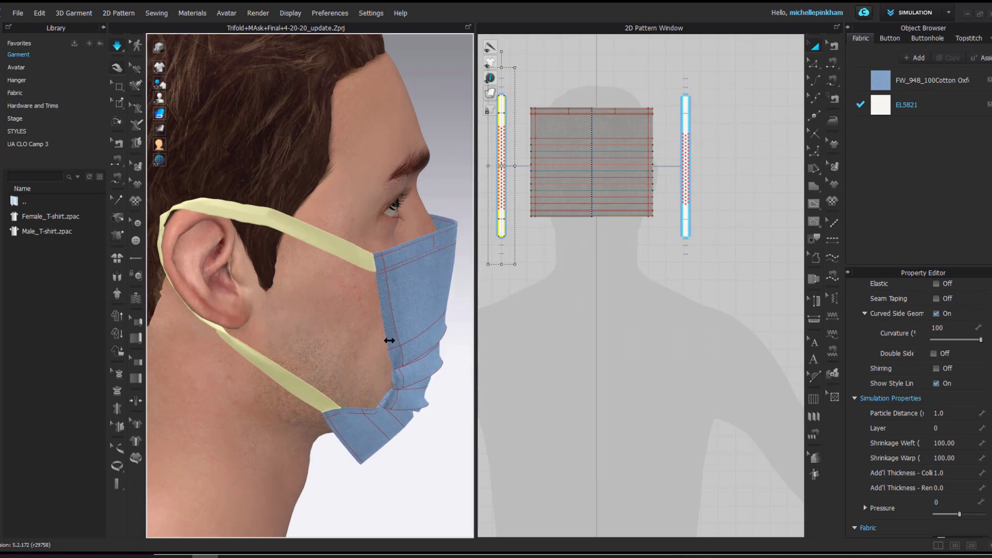
{"action": "key", "text": "space"}
Step: Hide the red seam lines in the 3D view and view the finished mask from the avatar's left side
{"action": "scroll", "coordinate": [448, 364], "scroll_direction": "down", "scroll_amount": 3}
{"action": "right_click_drag", "start_coordinate": [357, 348], "coordinate": [307, 351]}
{"action": "scroll", "coordinate": [305, 347], "scroll_direction": "down", "scroll_amount": 2}
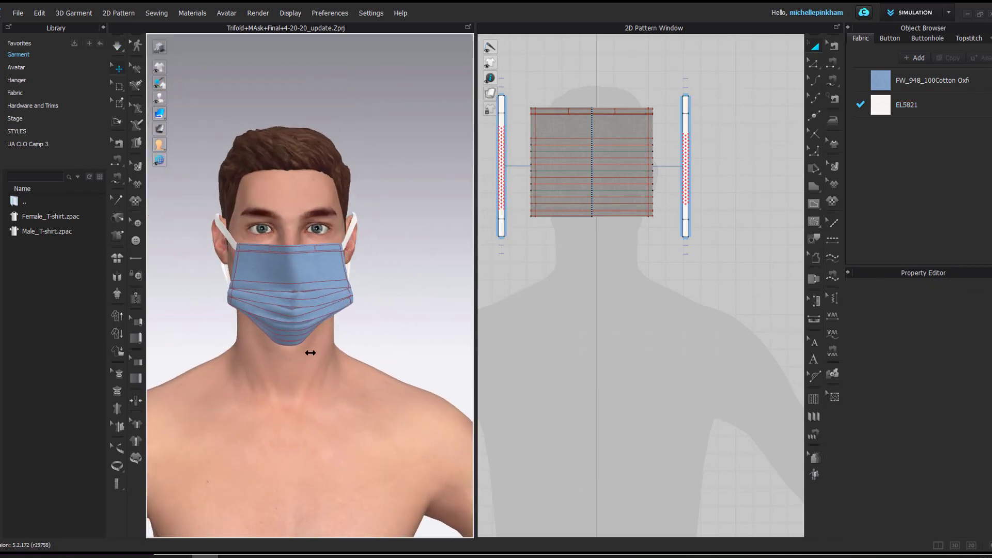
{"action": "right_click_drag", "start_coordinate": [388, 332], "coordinate": [359, 373]}
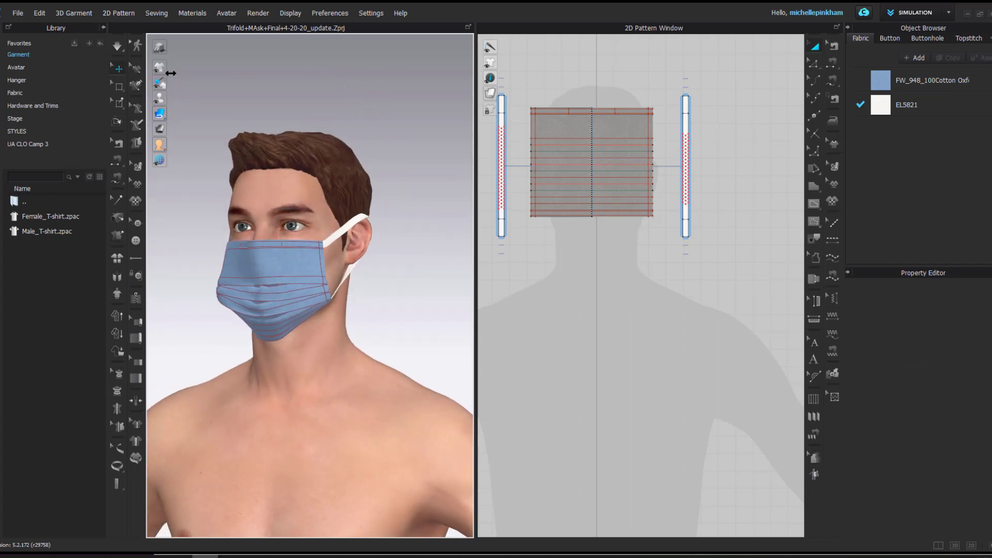
{"action": "left_click", "coordinate": [210, 70]}
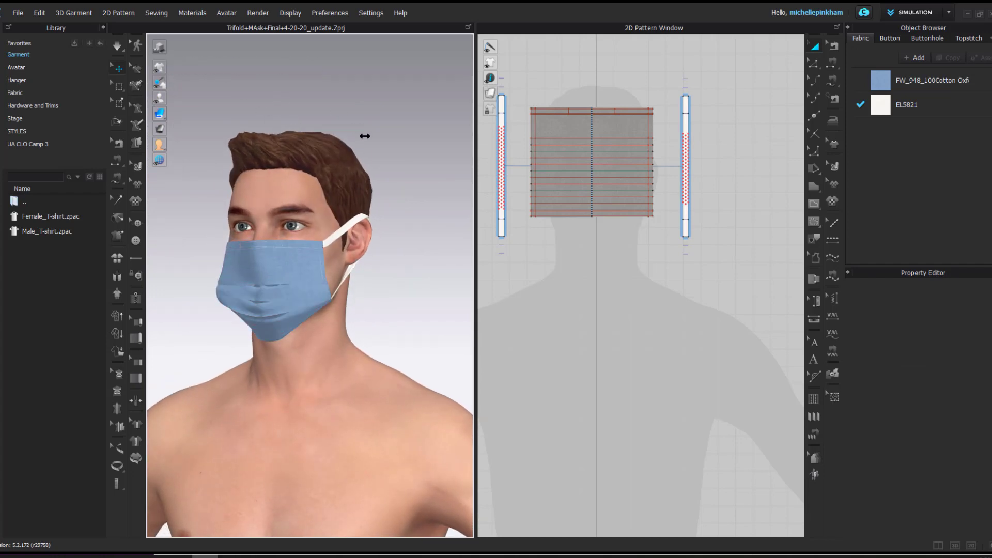
{"action": "right_click_drag", "start_coordinate": [390, 205], "coordinate": [371, 207]}
{"action": "middle_click_drag", "start_coordinate": [343, 207], "coordinate": [390, 192]}
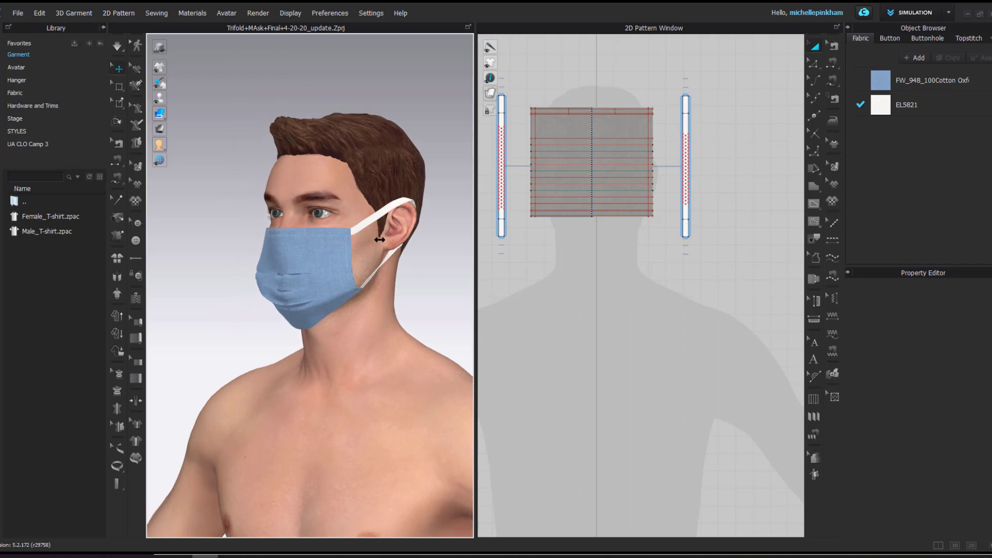
Step: Widen the 3D window and examine the mask's upper edge around the nose from the front and above
{"action": "key", "text": "F6"}
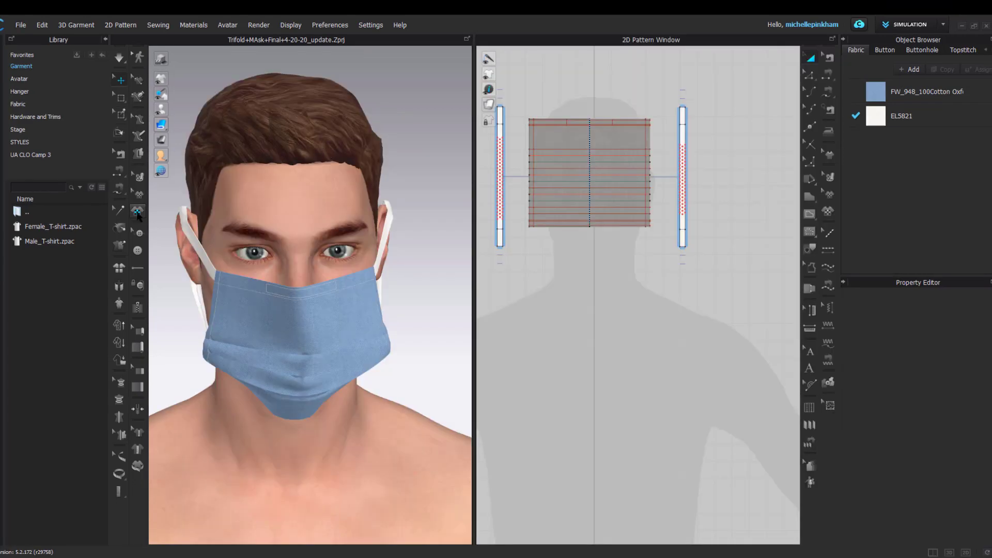
{"action": "left_click", "coordinate": [121, 232]}
{"action": "right_click_drag", "start_coordinate": [374, 297], "coordinate": [373, 330]}
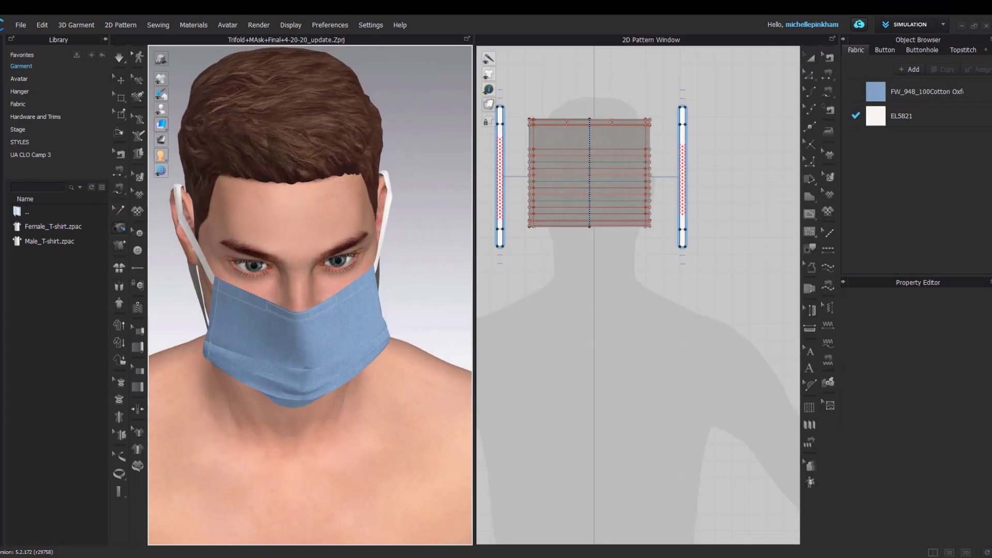
{"action": "right_click_drag", "start_coordinate": [306, 301], "coordinate": [352, 287]}
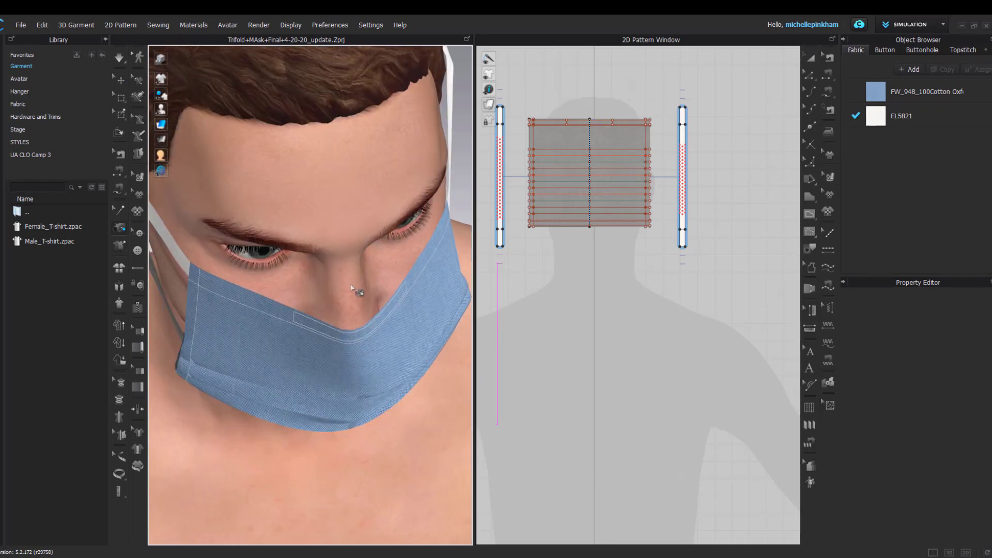
{"action": "right_click_drag", "start_coordinate": [292, 298], "coordinate": [289, 270]}
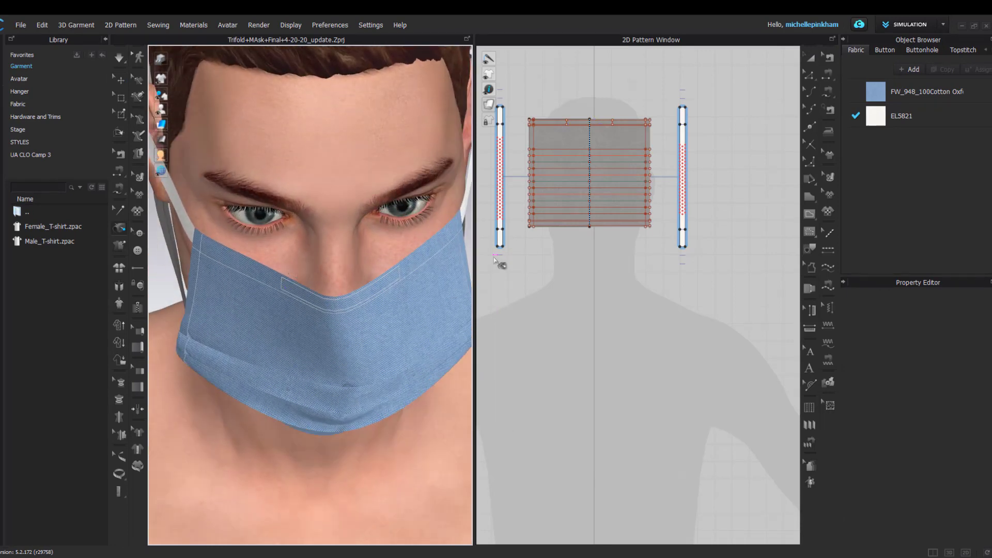
{"action": "left_click_drag", "start_coordinate": [475, 248], "coordinate": [548, 251]}
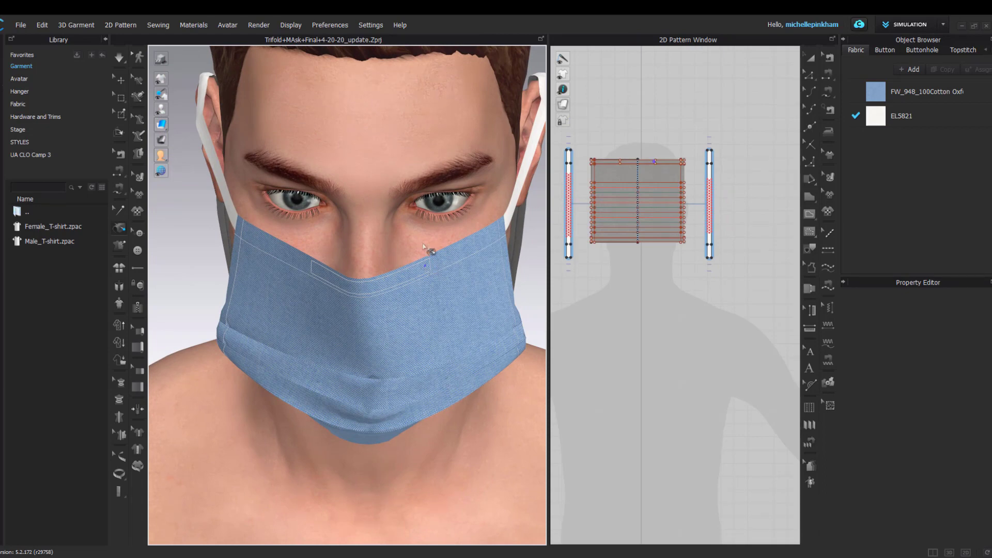
Step: Try to tack the mask's upper edge to the avatar's face beside the nose
{"action": "left_click", "coordinate": [120, 243]}
{"action": "left_click", "coordinate": [425, 265]}
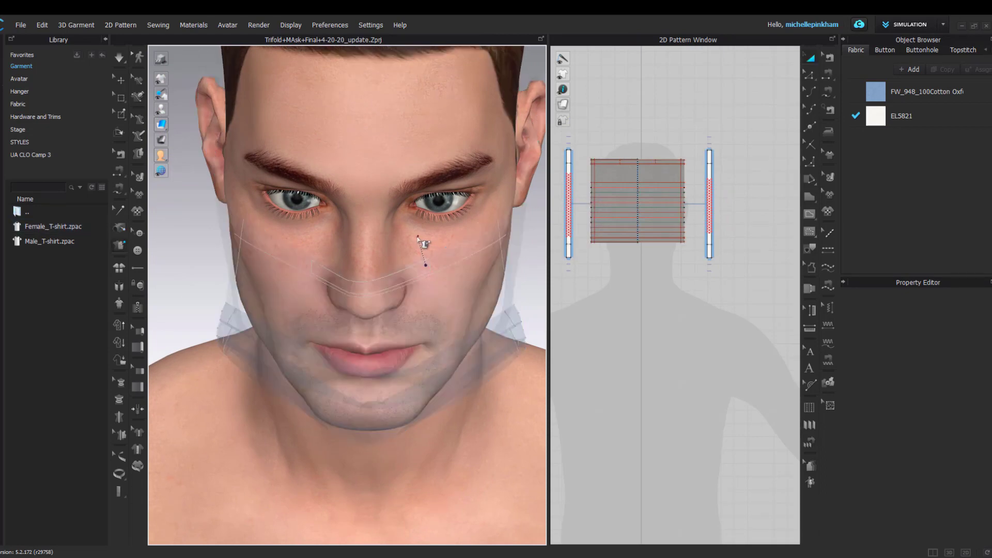
{"action": "left_click", "coordinate": [419, 253]}
{"action": "left_click", "coordinate": [398, 274]}
Step: Simulate the garment and pull the mask's upper front edge up toward the bridge of the nose
{"action": "right_click_drag", "start_coordinate": [394, 274], "coordinate": [268, 225]}
{"action": "scroll", "coordinate": [414, 311], "scroll_direction": "up", "scroll_amount": 3}
{"action": "left_click", "coordinate": [119, 79]}
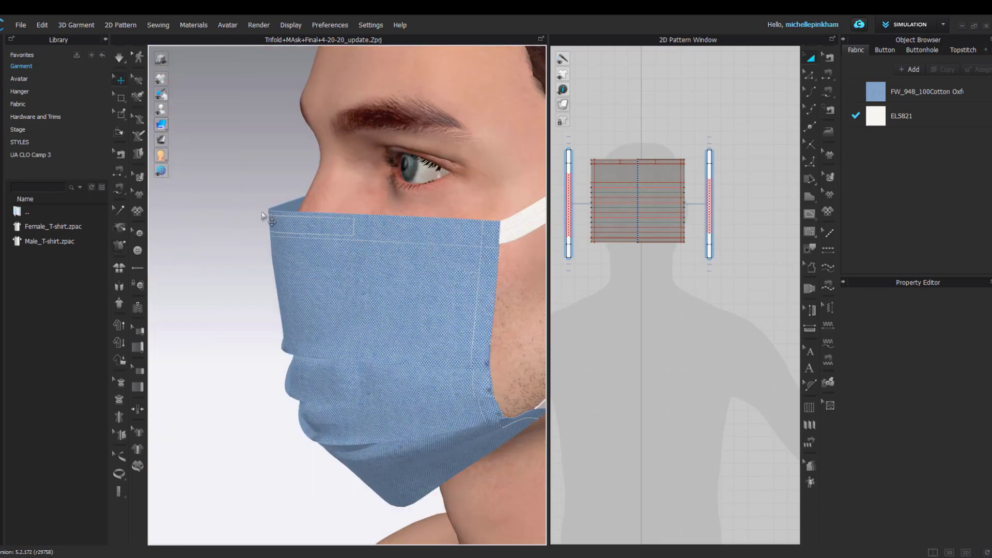
{"action": "key", "text": "space"}
{"action": "left_click_drag", "start_coordinate": [287, 203], "coordinate": [305, 177]}
{"action": "key", "text": "2"}
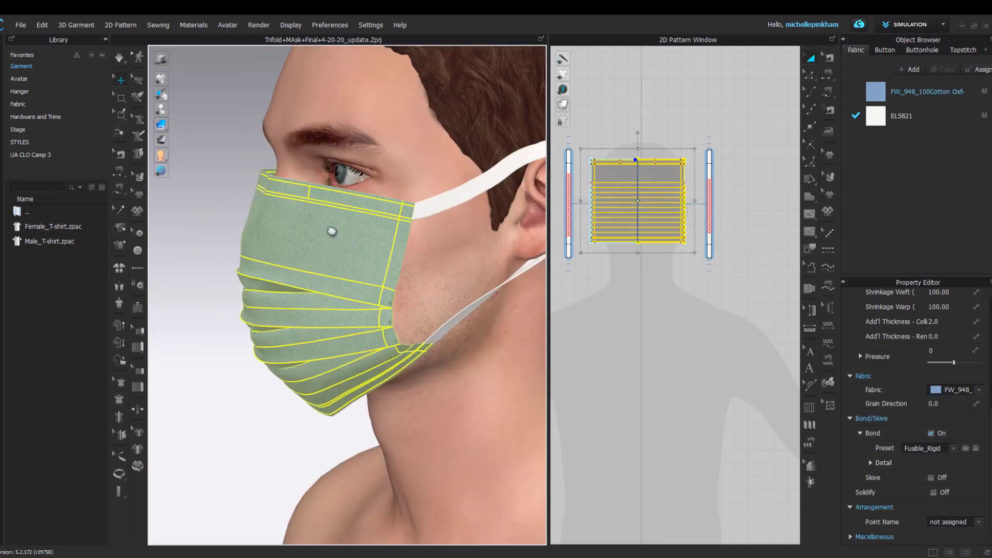
{"action": "middle_click_drag", "start_coordinate": [225, 241], "coordinate": [323, 257]}
Step: Shorten the ear strap on the avatar's right side by offsetting the pattern outline at its upper edge inward
{"action": "left_click", "coordinate": [282, 222]}
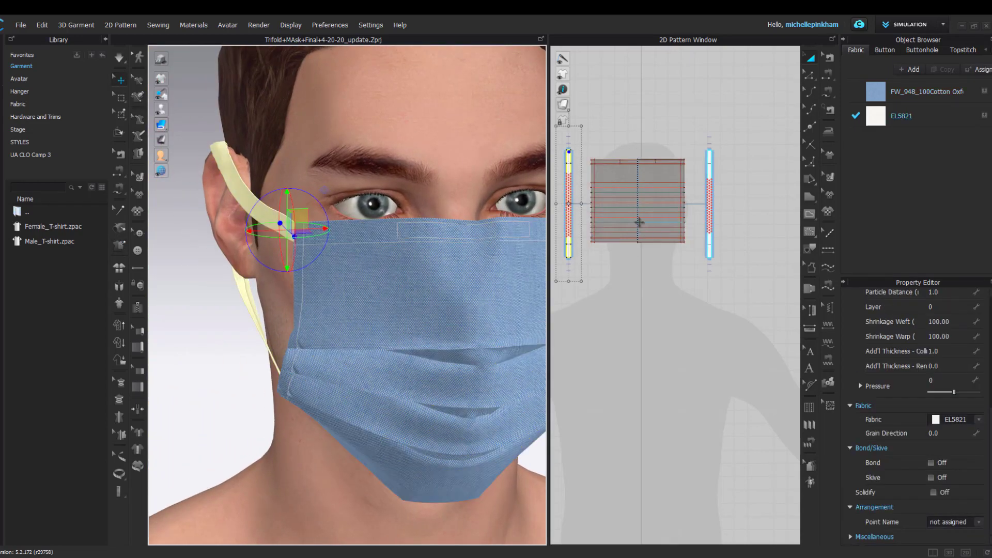
{"action": "scroll", "coordinate": [589, 150], "scroll_direction": "up", "scroll_amount": 6}
{"action": "middle_click_drag", "start_coordinate": [589, 150], "coordinate": [691, 152]}
{"action": "key", "text": "z"}
{"action": "scroll", "coordinate": [634, 142], "scroll_direction": "up", "scroll_amount": 4}
{"action": "right_click", "coordinate": [644, 171]}
{"action": "left_click", "coordinate": [702, 263]}
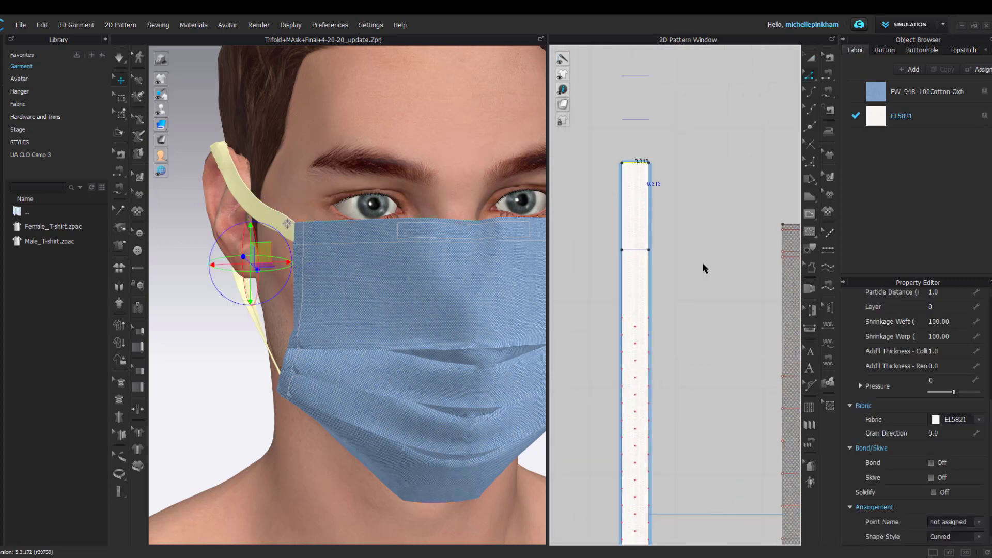
{"action": "left_click", "coordinate": [461, 303]}
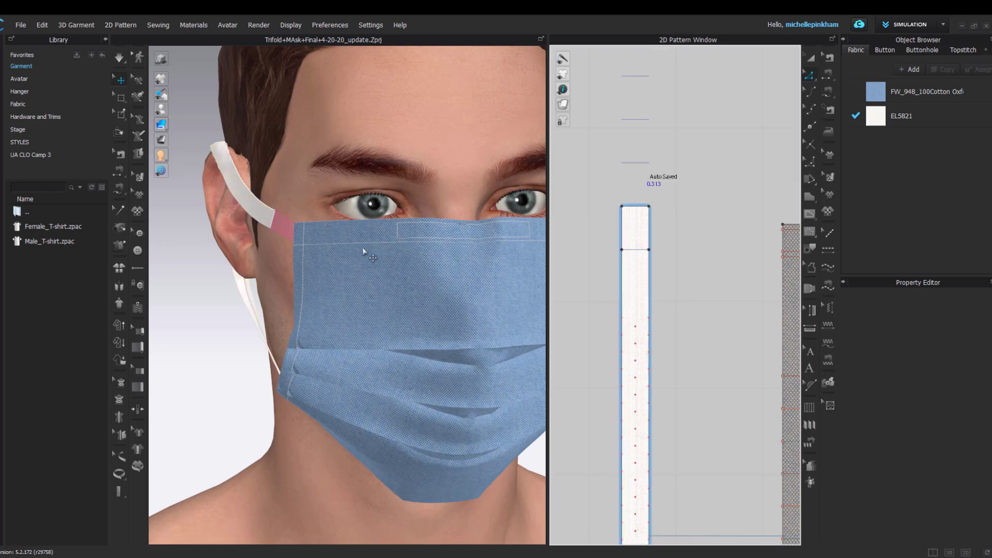
Step: Simulate the garment with the shortened strap and check its fit from the avatar's right side
{"action": "scroll", "coordinate": [363, 252], "scroll_direction": "down", "scroll_amount": 2}
{"action": "right_click_drag", "start_coordinate": [340, 253], "coordinate": [391, 247]}
{"action": "key", "text": "space"}
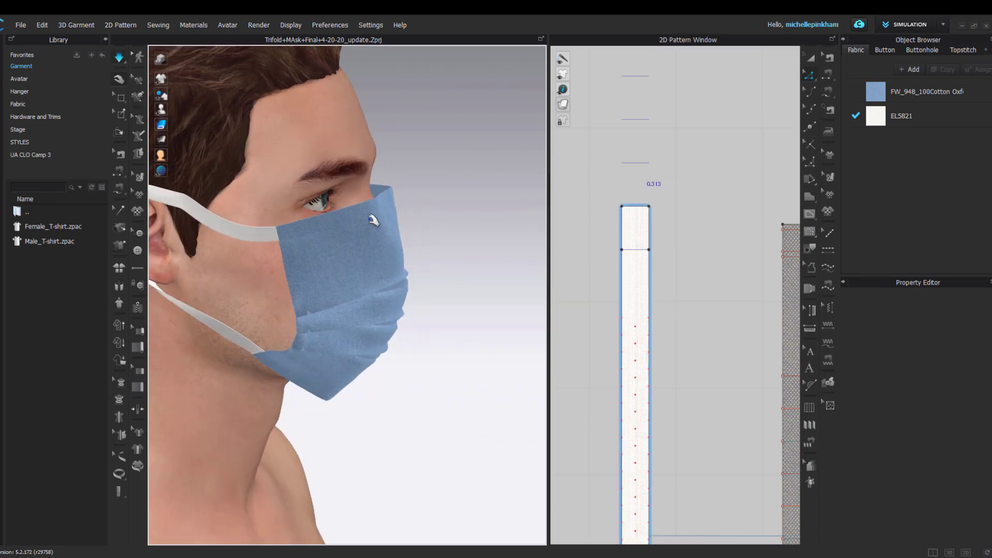
{"action": "key", "text": "space"}
Step: Delete the outline points beside the strap's upper internal line and simulate the garment again
{"action": "left_click", "coordinate": [268, 231]}
{"action": "left_click", "coordinate": [640, 214]}
{"action": "right_click", "coordinate": [631, 207]}
{"action": "left_click_drag", "start_coordinate": [591, 233], "coordinate": [714, 276]}
{"action": "key", "text": "Delete"}
{"action": "right_click_drag", "start_coordinate": [388, 240], "coordinate": [430, 237]}
{"action": "key", "text": "space"}
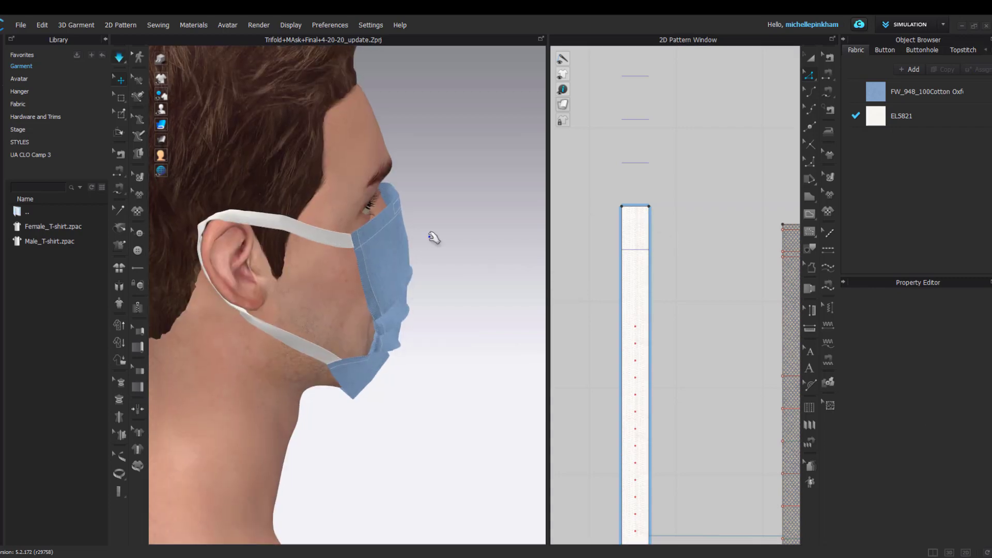
Step: Offset the strap's upper pattern outline inward again to the level of the internal line
{"action": "left_click", "coordinate": [343, 238]}
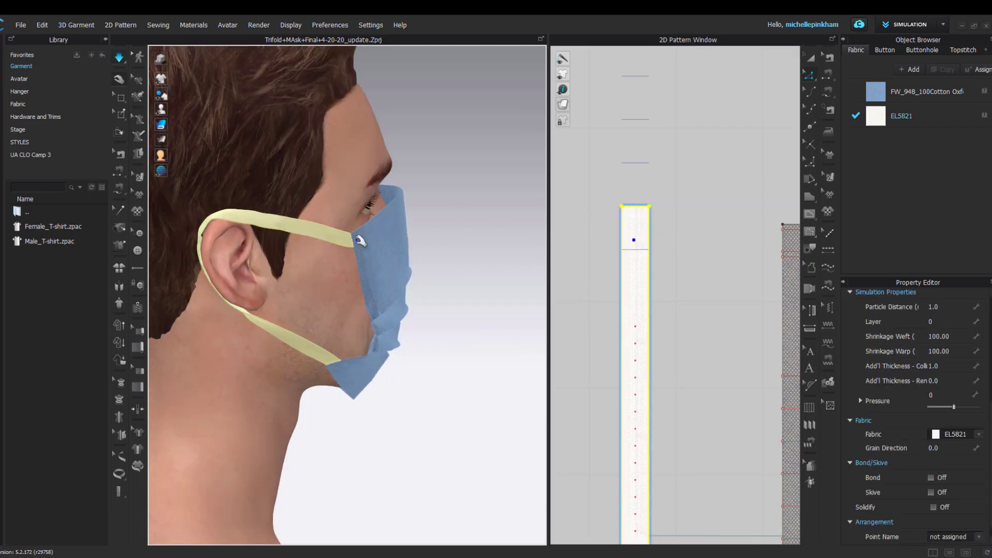
{"action": "left_click", "coordinate": [638, 206]}
{"action": "right_click", "coordinate": [641, 206]}
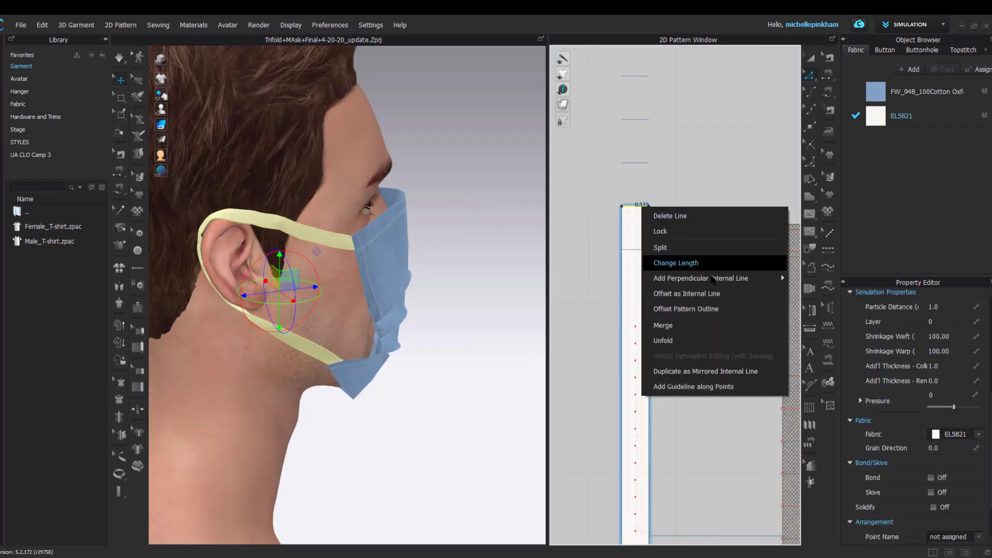
{"action": "left_click", "coordinate": [706, 308]}
{"action": "key", "text": "Return"}
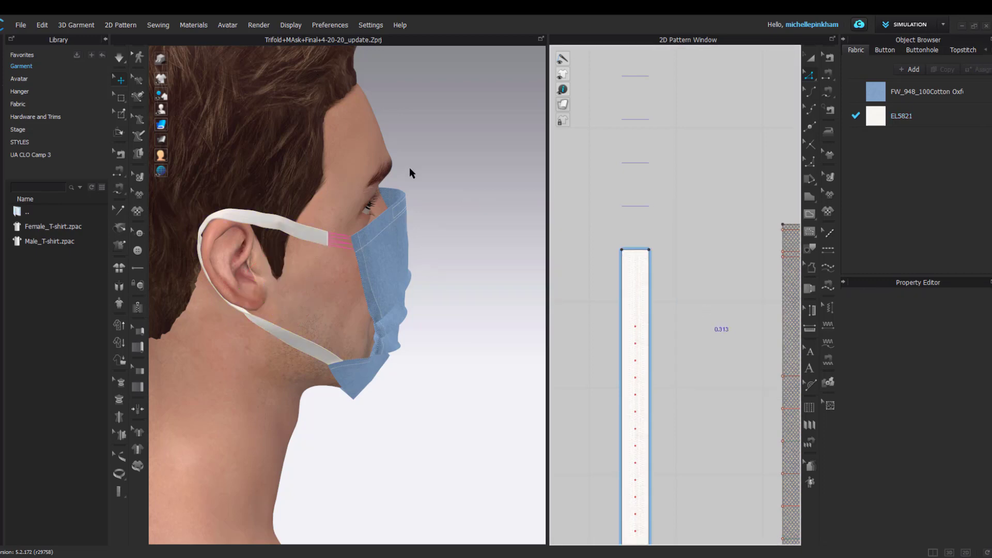
Step: Simulate the mask with the newly shortened strap and check the fit from both sides
{"action": "left_click", "coordinate": [388, 237]}
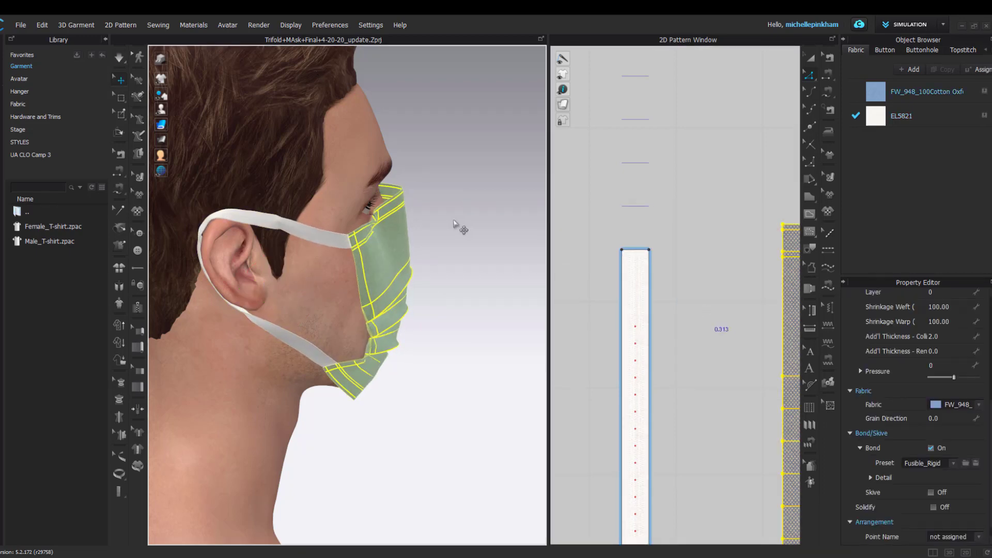
{"action": "right_click_drag", "start_coordinate": [454, 224], "coordinate": [362, 215]}
{"action": "middle_click_drag", "start_coordinate": [456, 208], "coordinate": [326, 208]}
{"action": "scroll", "coordinate": [649, 232], "scroll_direction": "down", "scroll_amount": 4}
{"action": "middle_click_drag", "start_coordinate": [648, 233], "coordinate": [633, 205]}
{"action": "right_click_drag", "start_coordinate": [506, 227], "coordinate": [330, 233]}
{"action": "left_click", "coordinate": [436, 226]}
{"action": "key", "text": "space"}
{"action": "key", "text": "space"}
Step: Examine the mask and straps with the stress map and strain map, and restore the textured fabric display
{"action": "right_click_drag", "start_coordinate": [371, 206], "coordinate": [491, 279]}
{"action": "scroll", "coordinate": [414, 278], "scroll_direction": "up", "scroll_amount": 2}
{"action": "right_click_drag", "start_coordinate": [341, 279], "coordinate": [444, 292]}
{"action": "left_click", "coordinate": [181, 143]}
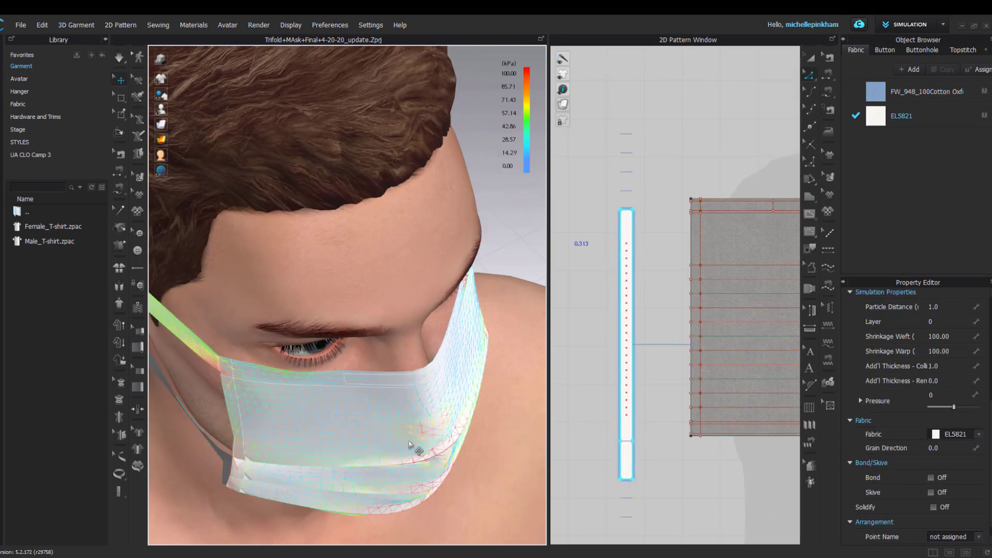
{"action": "right_click_drag", "start_coordinate": [409, 443], "coordinate": [385, 368]}
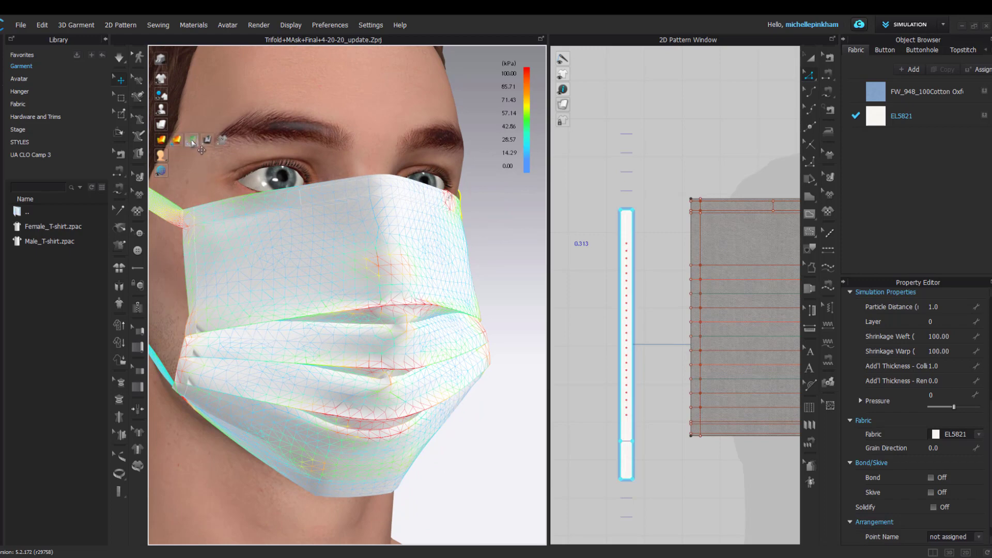
{"action": "left_click", "coordinate": [192, 143]}
{"action": "right_click_drag", "start_coordinate": [227, 223], "coordinate": [284, 314]}
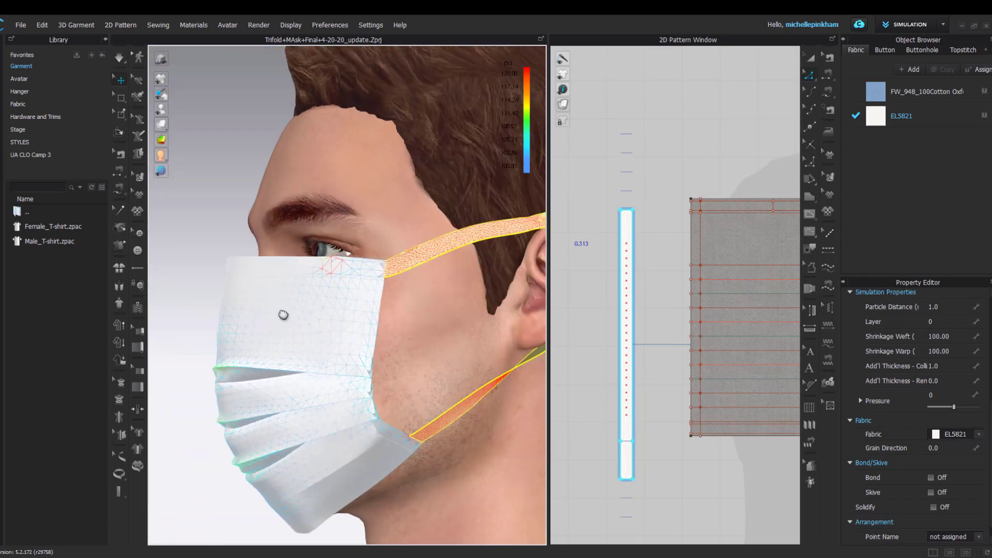
{"action": "middle_click_drag", "start_coordinate": [283, 314], "coordinate": [226, 227]}
{"action": "left_click", "coordinate": [192, 141]}
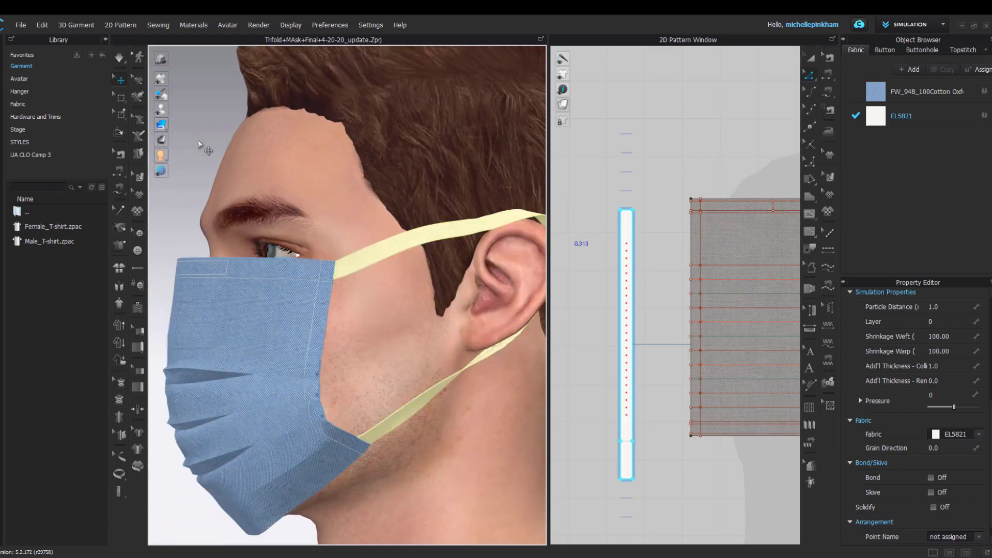
Step: Simulate the garment while pulling the mask's lower pleats down into place
{"action": "right_click_drag", "start_coordinate": [217, 165], "coordinate": [343, 216]}
{"action": "key", "text": "space"}
{"action": "left_click", "coordinate": [356, 319]}
{"action": "left_click_drag", "start_coordinate": [280, 324], "coordinate": [311, 357]}
Step: Set the avatar's Kinetic Friction to 1.00
{"action": "left_click", "coordinate": [409, 195]}
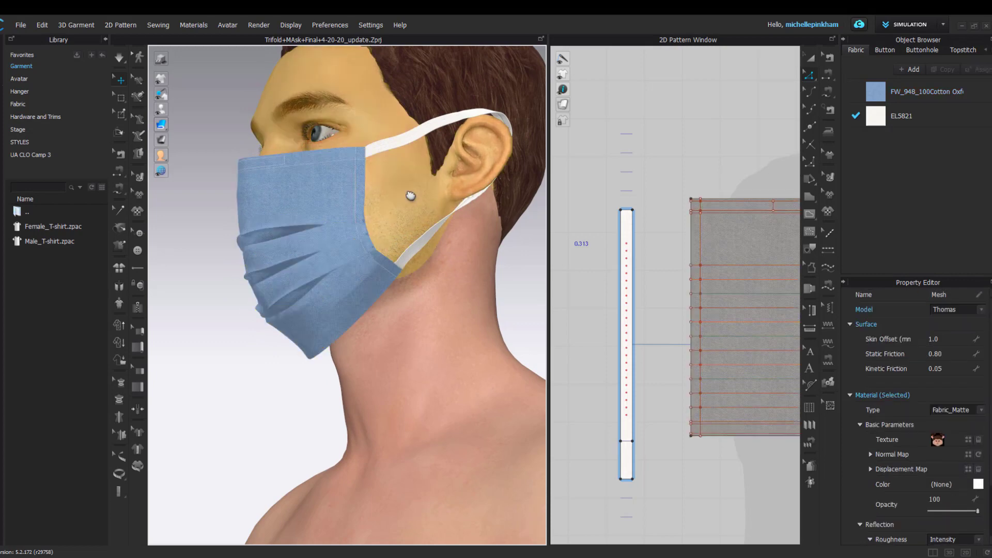
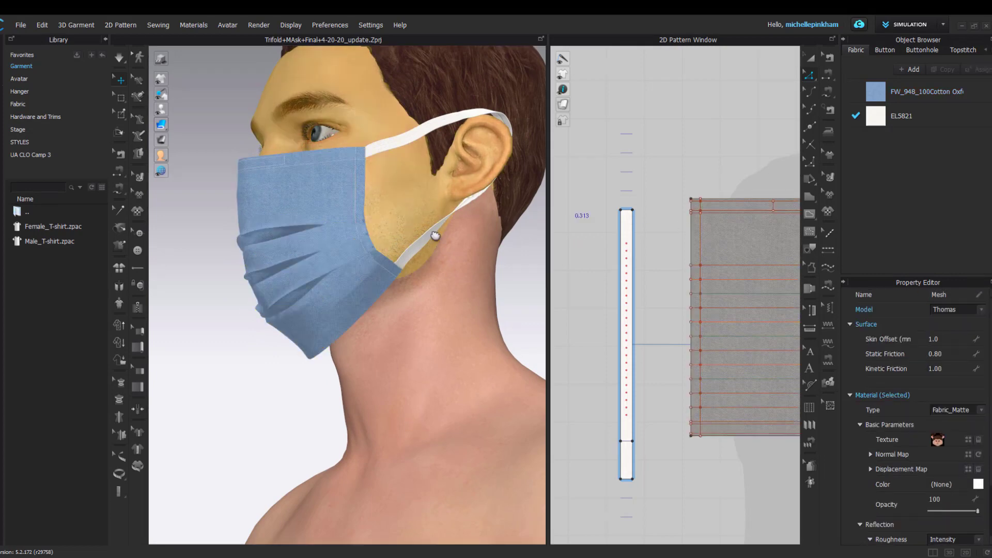
{"action": "right_click_drag", "start_coordinate": [435, 235], "coordinate": [376, 269]}
Step: Tack the mask's upper edge to the avatar on both sides of the nose bridge and simulate
{"action": "left_click", "coordinate": [124, 244]}
{"action": "scroll", "coordinate": [377, 268], "scroll_direction": "up", "scroll_amount": 5}
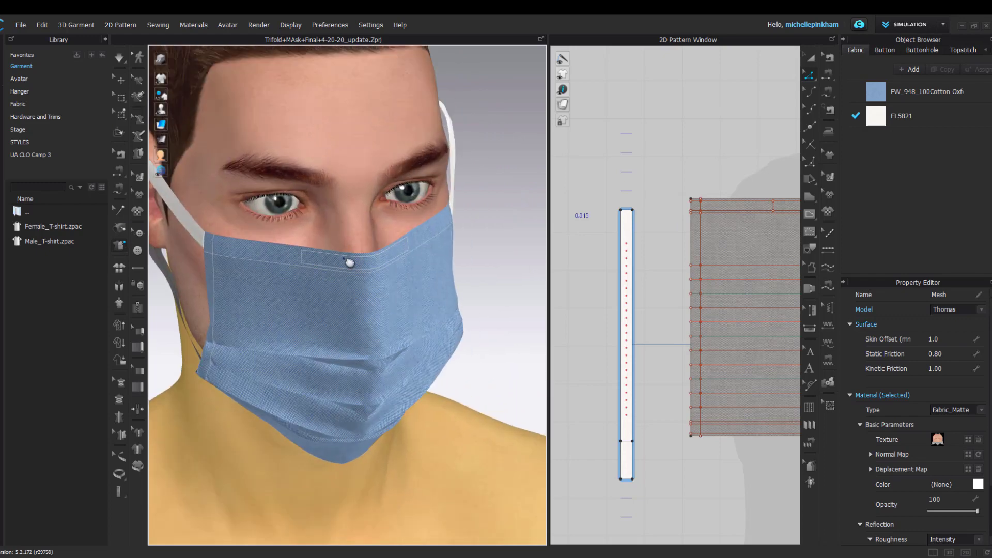
{"action": "left_click", "coordinate": [341, 259]}
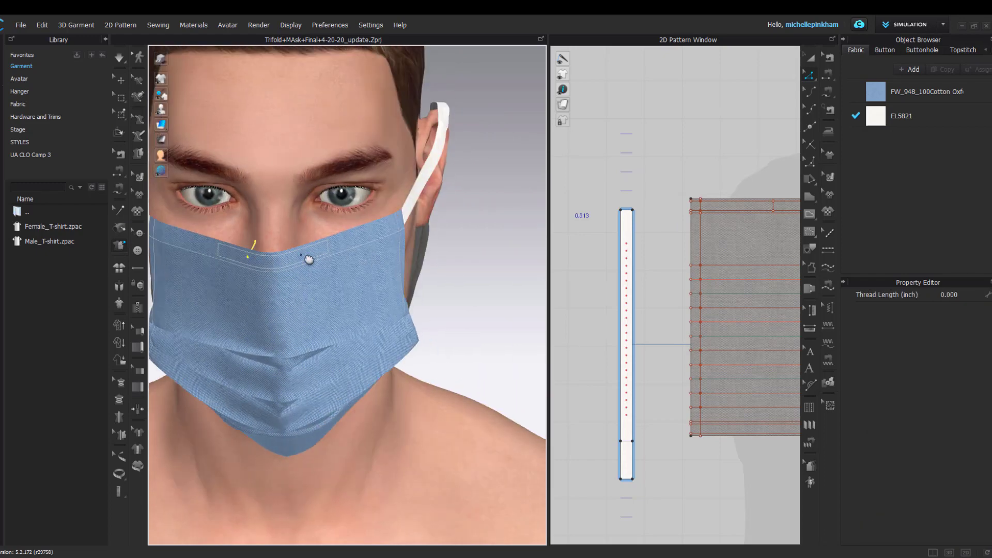
{"action": "left_click", "coordinate": [309, 252]}
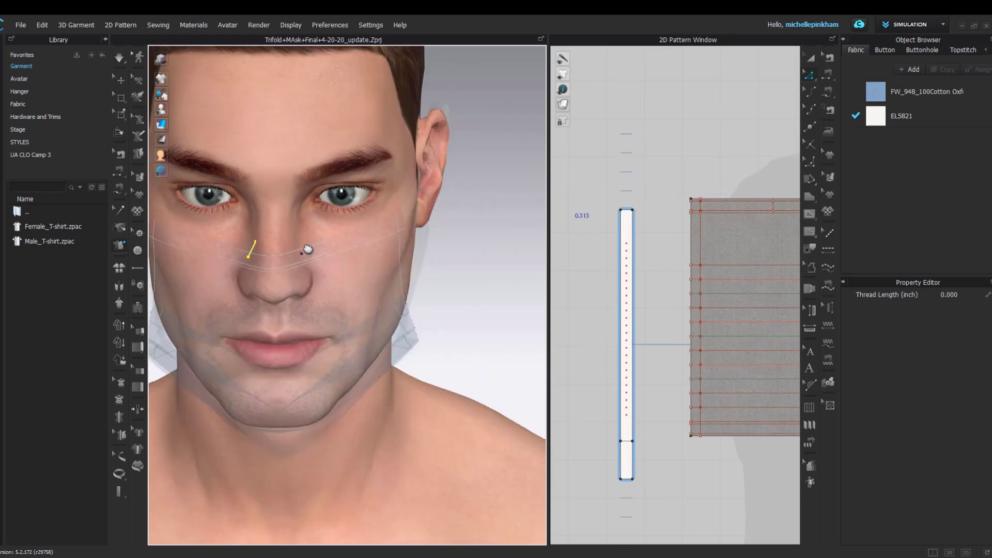
{"action": "key", "text": "space"}
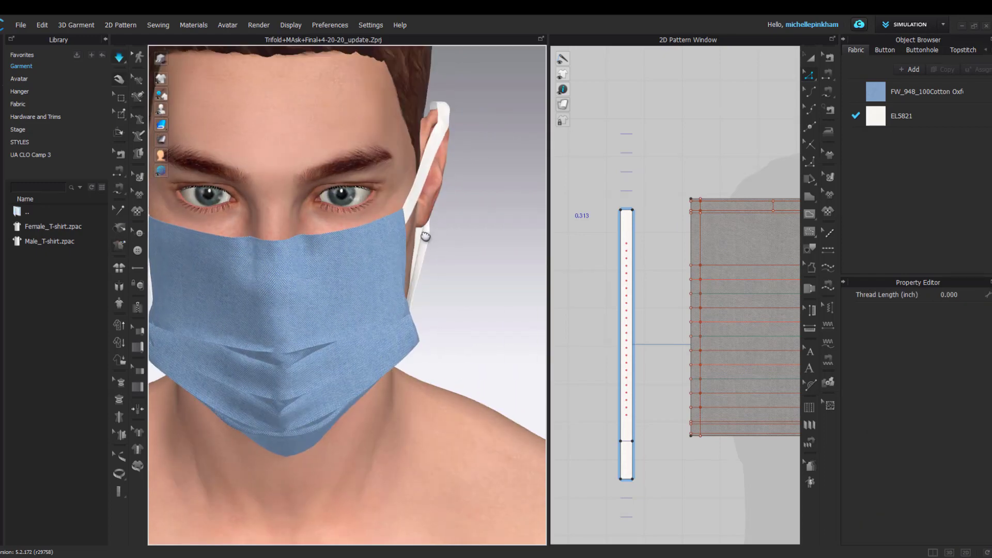
Step: Set the thread length of both nose tacks to 0.125 inch and simulate the garment
{"action": "mouse_move", "coordinate": [317, 258]}
{"action": "right_mouse_down"}
{"action": "mouse_move", "coordinate": [351, 279]}
{"action": "mouse_move", "coordinate": [316, 257]}
{"action": "right_mouse_up"}
{"action": "left_click", "coordinate": [123, 212]}
{"action": "left_click", "coordinate": [377, 227]}
{"action": "scroll", "coordinate": [349, 233], "scroll_direction": "up", "scroll_amount": 5}
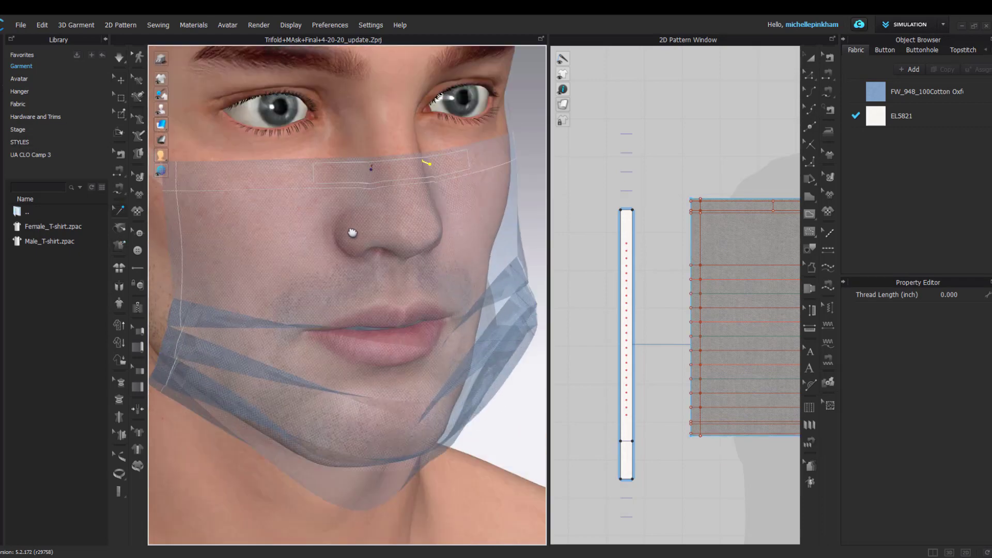
{"action": "right_click_drag", "start_coordinate": [318, 178], "coordinate": [325, 217]}
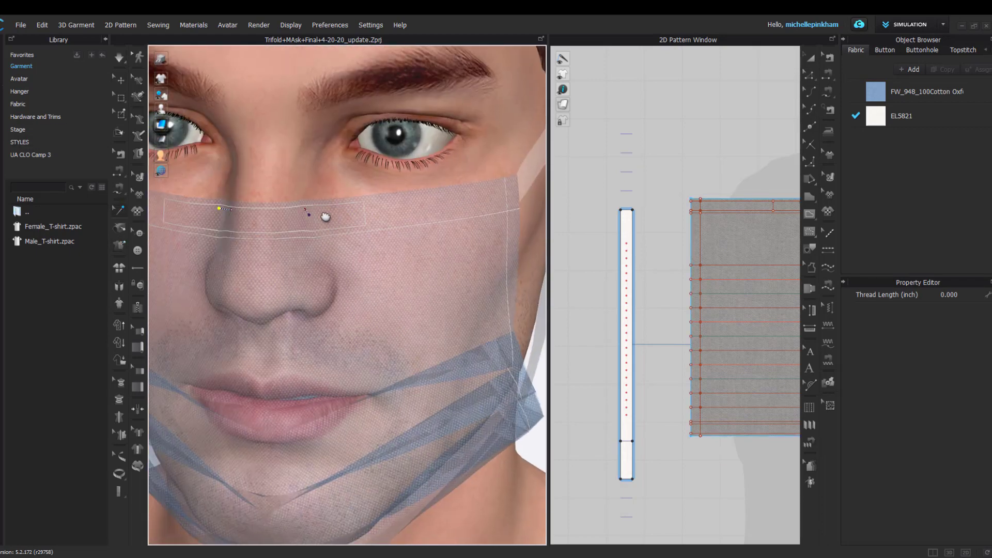
{"action": "key", "text": "space"}
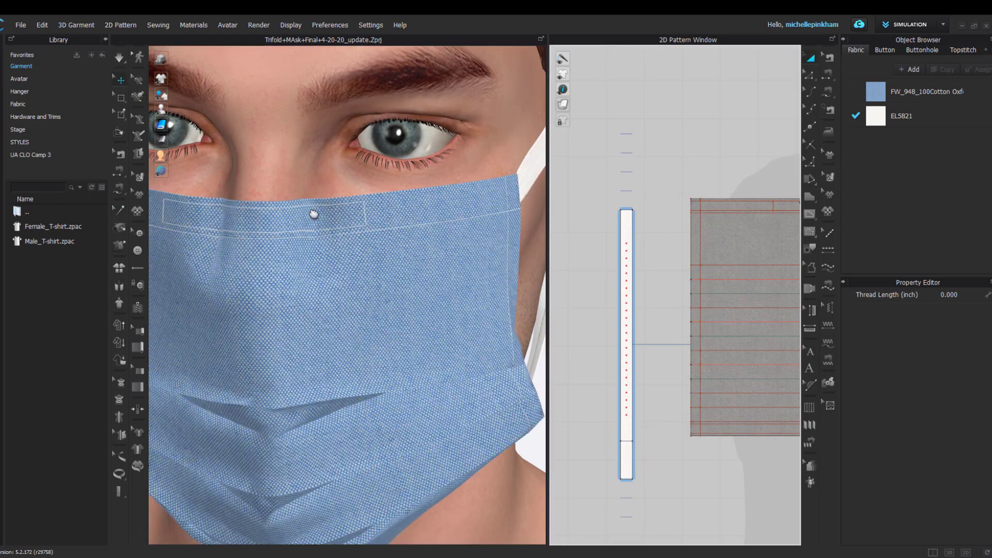
{"action": "left_click", "coordinate": [121, 210]}
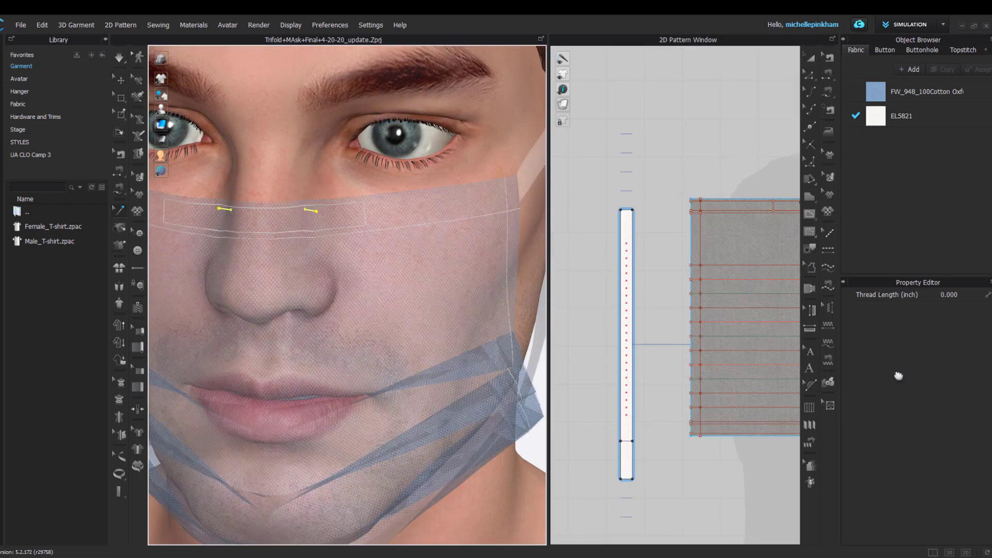
{"action": "left_click", "coordinate": [970, 299]}
{"action": "scroll", "coordinate": [389, 214], "scroll_direction": "down", "scroll_amount": 5}
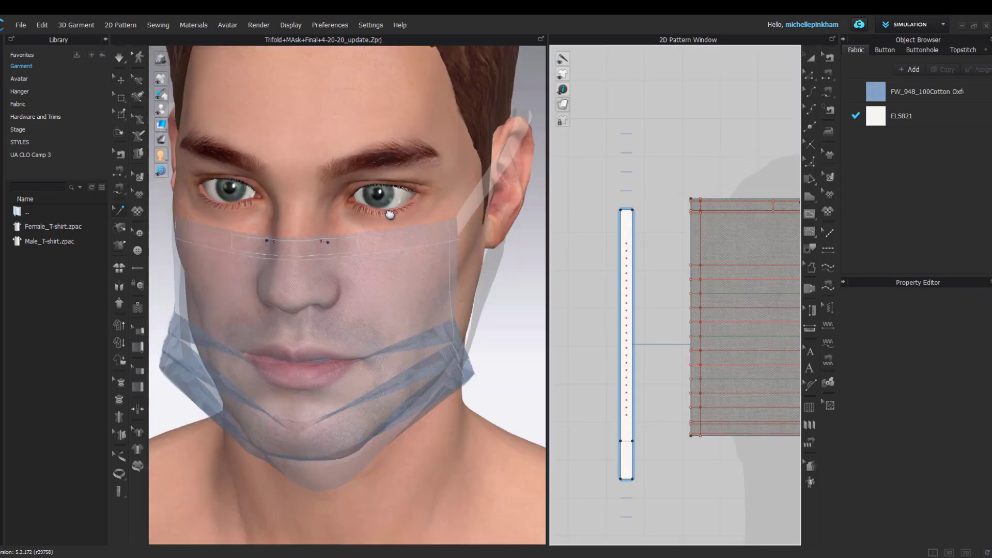
{"action": "key", "text": "space"}
Step: Delete the two tacks that attach the mask's upper edge to the sides of the nose bridge
{"action": "right_click_drag", "start_coordinate": [301, 243], "coordinate": [307, 230]}
{"action": "left_click", "coordinate": [121, 210]}
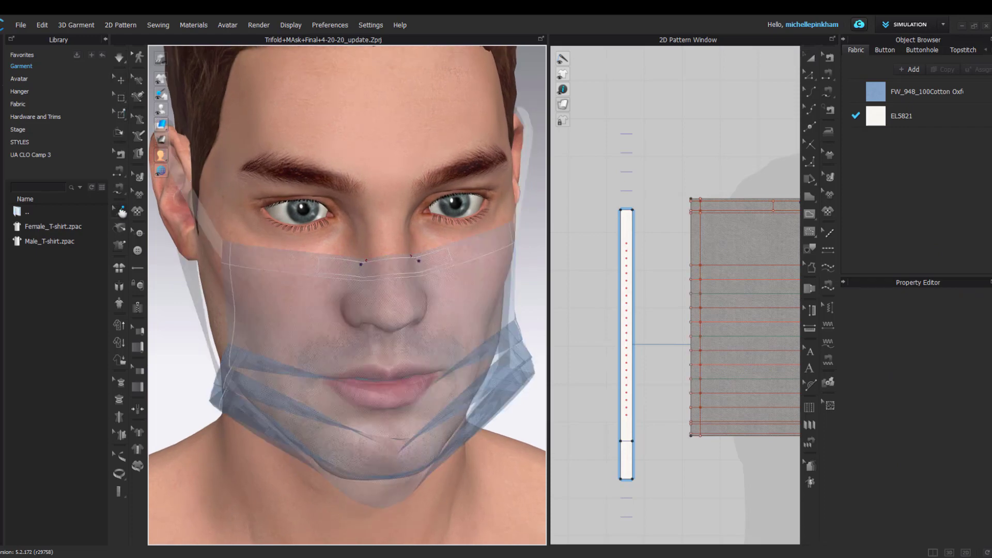
{"action": "left_click", "coordinate": [362, 264]}
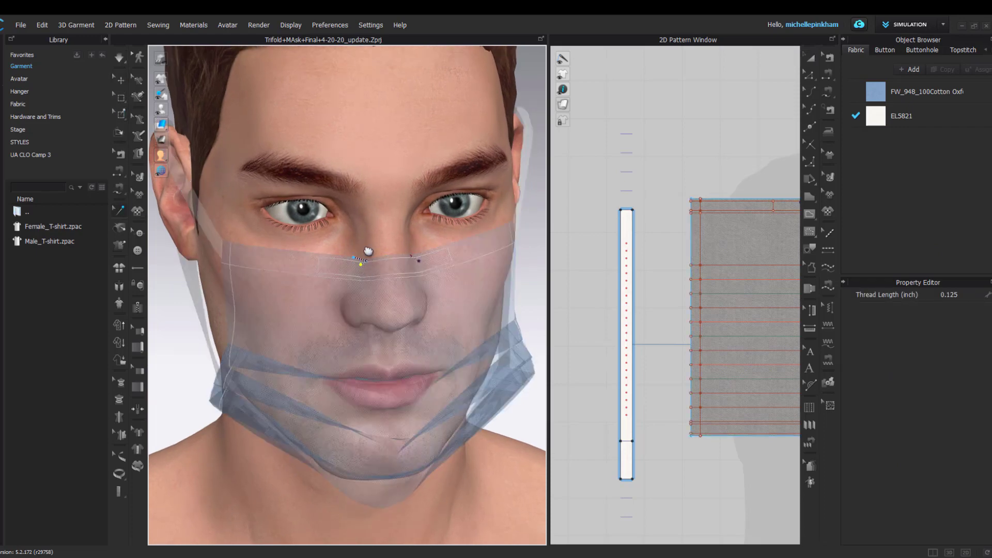
{"action": "mouse_move", "coordinate": [364, 251]}
{"action": "right_mouse_down"}
{"action": "mouse_move", "coordinate": [292, 250]}
{"action": "mouse_move", "coordinate": [325, 264]}
{"action": "mouse_move", "coordinate": [372, 263]}
{"action": "right_mouse_up"}
{"action": "key", "text": "Delete"}
{"action": "scroll", "coordinate": [361, 255], "scroll_direction": "up", "scroll_amount": 2}
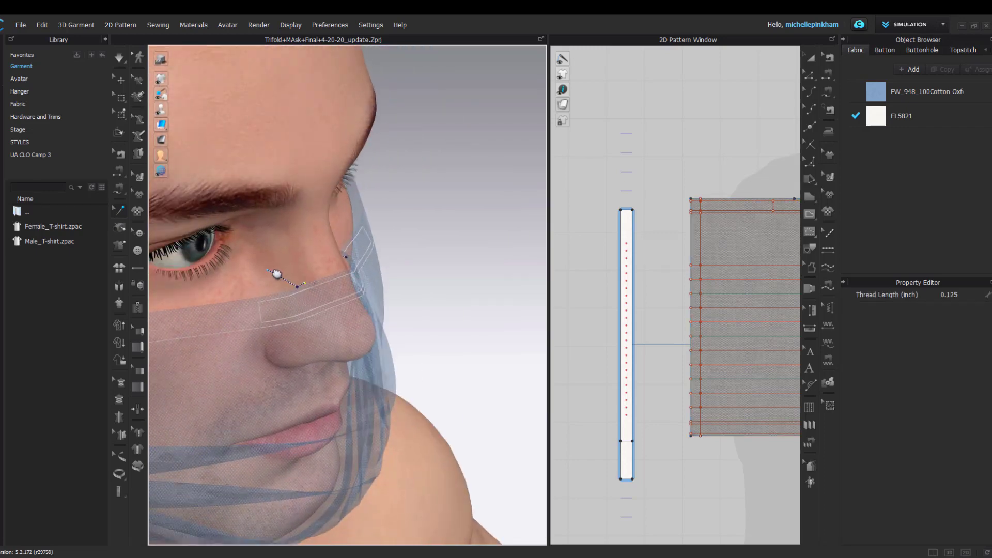
{"action": "right_click_drag", "start_coordinate": [286, 279], "coordinate": [325, 198]}
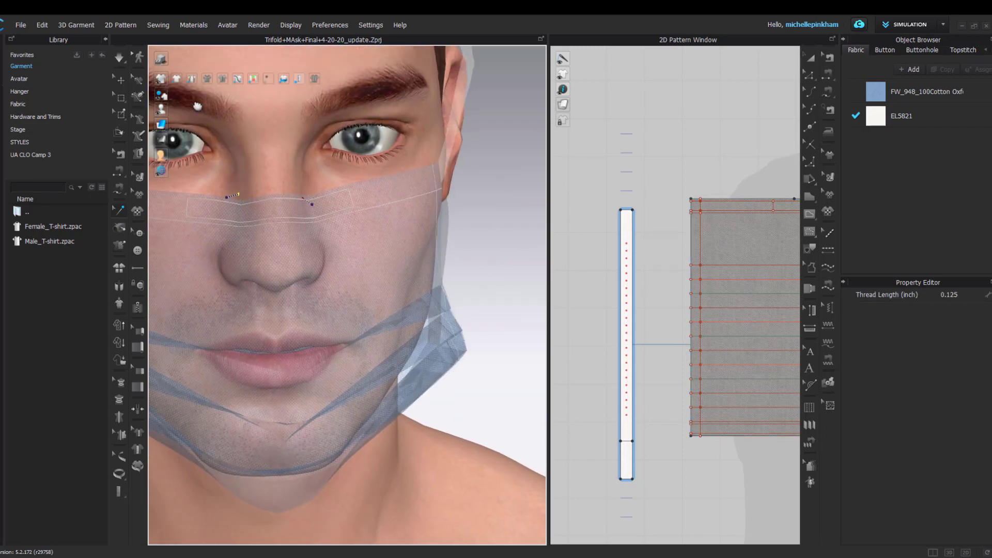
{"action": "left_click", "coordinate": [334, 236]}
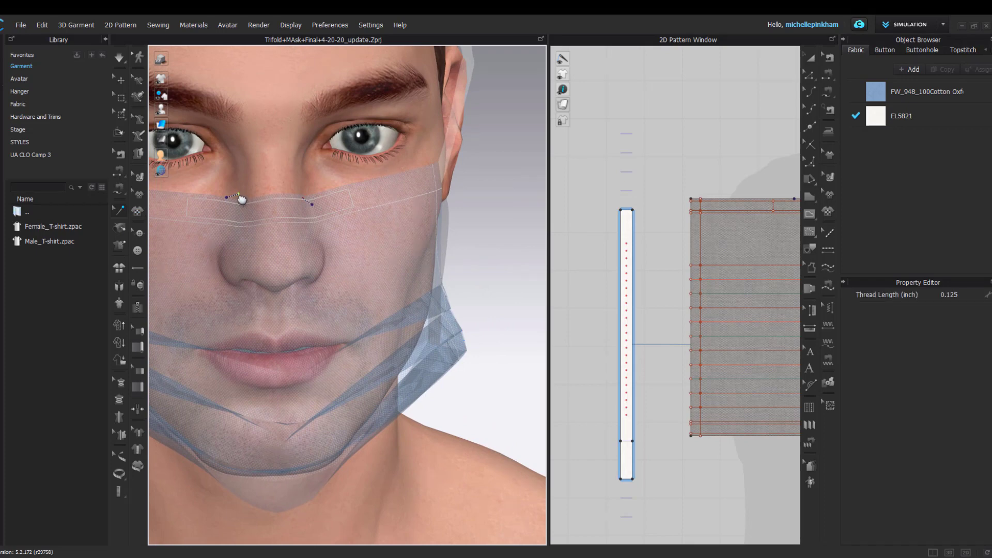
Step: Draw a 0.313 inch vertical internal line across the mask's upper-edge casing, just inside the end of the nose piece
{"action": "scroll", "coordinate": [694, 280], "scroll_direction": "down", "scroll_amount": 4}
{"action": "middle_click_drag", "start_coordinate": [694, 280], "coordinate": [579, 231]}
{"action": "scroll", "coordinate": [269, 119], "scroll_direction": "down", "scroll_amount": 1}
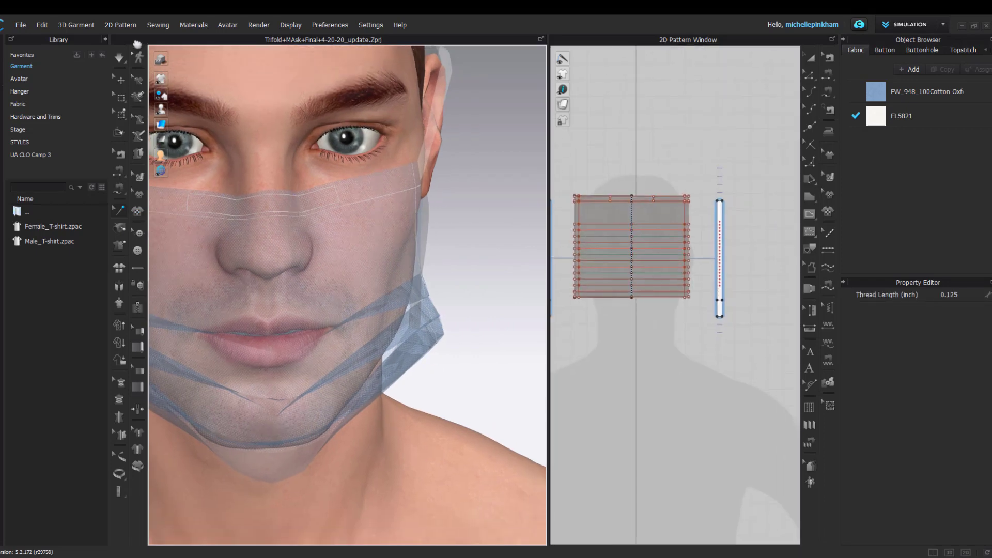
{"action": "left_click", "coordinate": [105, 40]}
{"action": "left_click", "coordinate": [811, 59]}
{"action": "right_click_drag", "start_coordinate": [222, 227], "coordinate": [280, 152]}
{"action": "left_click", "coordinate": [238, 205]}
{"action": "middle_click_drag", "start_coordinate": [581, 123], "coordinate": [591, 133]}
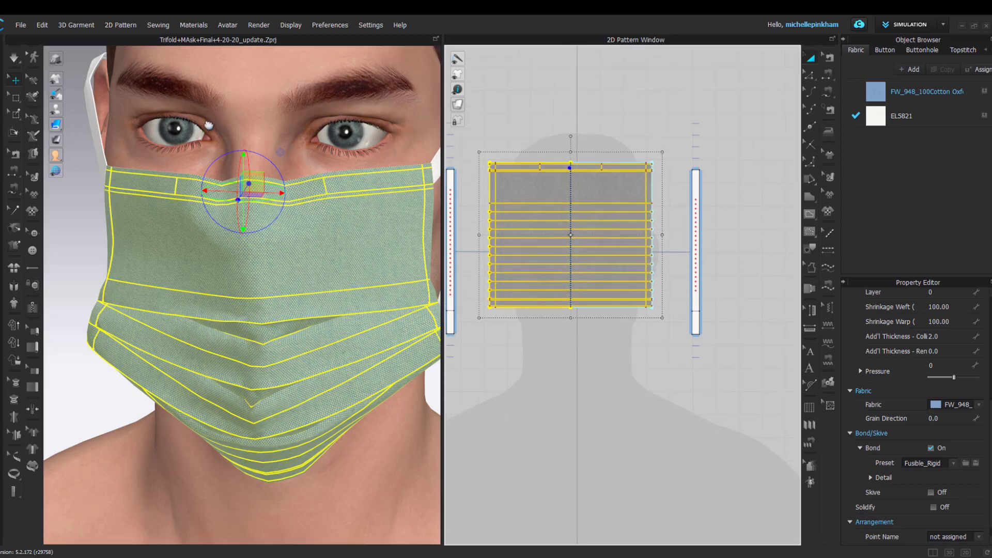
{"action": "scroll", "coordinate": [310, 155], "scroll_direction": "up", "scroll_amount": 2}
{"action": "left_click", "coordinate": [314, 157]}
{"action": "left_click", "coordinate": [315, 166]}
{"action": "scroll", "coordinate": [608, 177], "scroll_direction": "up", "scroll_amount": 5}
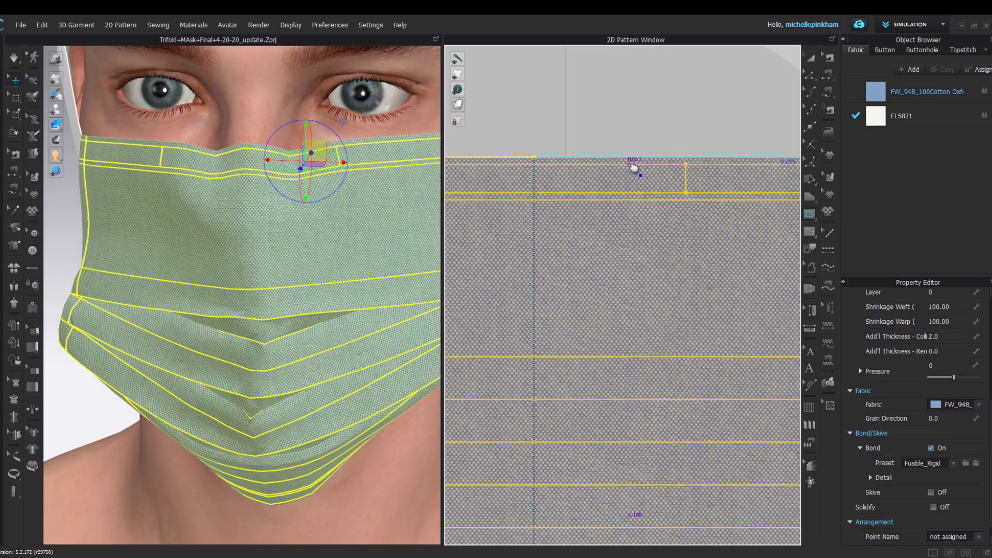
{"action": "key", "text": "Return"}
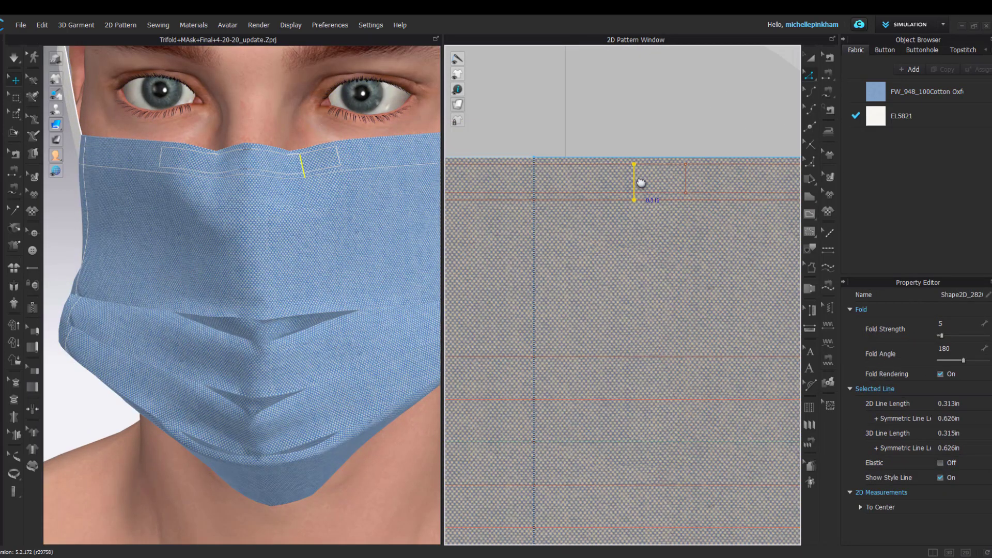
Step: Paste three evenly spaced copies of the vertical internal line beside it, toward the nose piece's end
{"action": "left_click_drag", "start_coordinate": [640, 182], "coordinate": [663, 187]}
{"action": "right_click", "coordinate": [663, 187]}
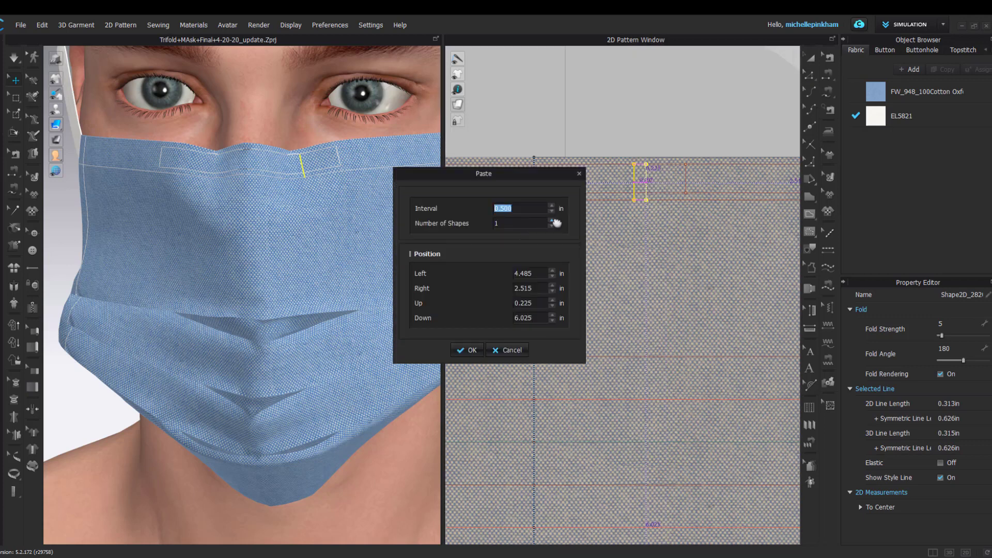
{"action": "left_click", "coordinate": [468, 350]}
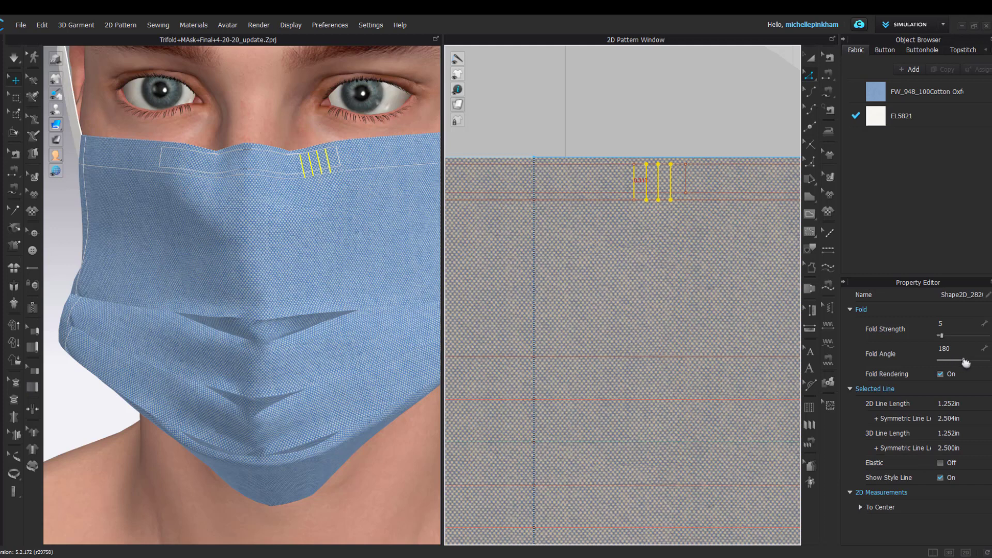
Step: Set the fold angle of the four nose lines to 360 and simulate the garment
{"action": "left_click_drag", "start_coordinate": [964, 362], "coordinate": [987, 361]}
{"action": "left_click", "coordinate": [493, 330]}
{"action": "key", "text": "space"}
{"action": "right_click_drag", "start_coordinate": [295, 254], "coordinate": [280, 293]}
{"action": "left_click", "coordinate": [239, 276]}
Step: Switch the 2D patterns to an untextured display and draw a fifth 0.313 inch vertical line between the copies and the nose piece's end
{"action": "mouse_move", "coordinate": [458, 106]}
{"action": "left_click", "coordinate": [503, 105]}
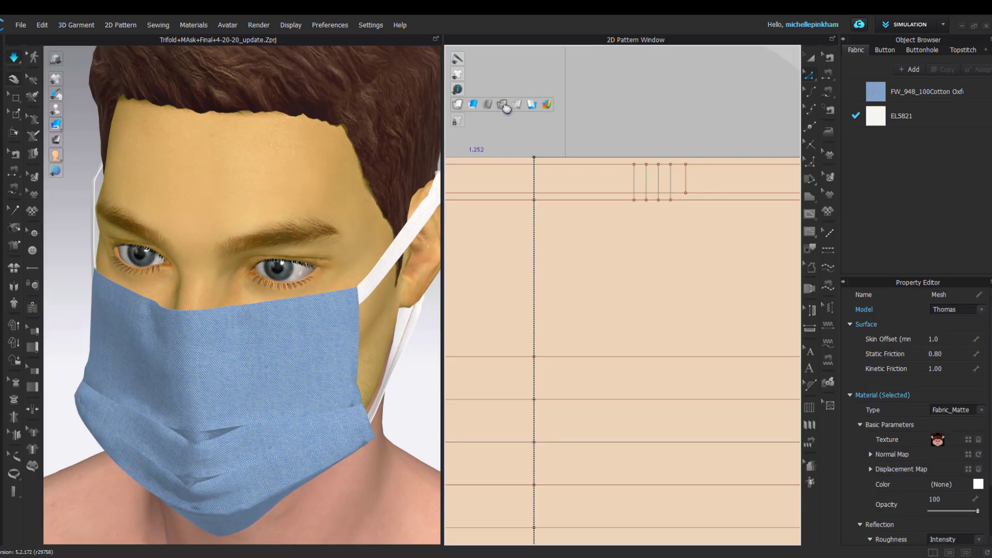
{"action": "left_click", "coordinate": [685, 186]}
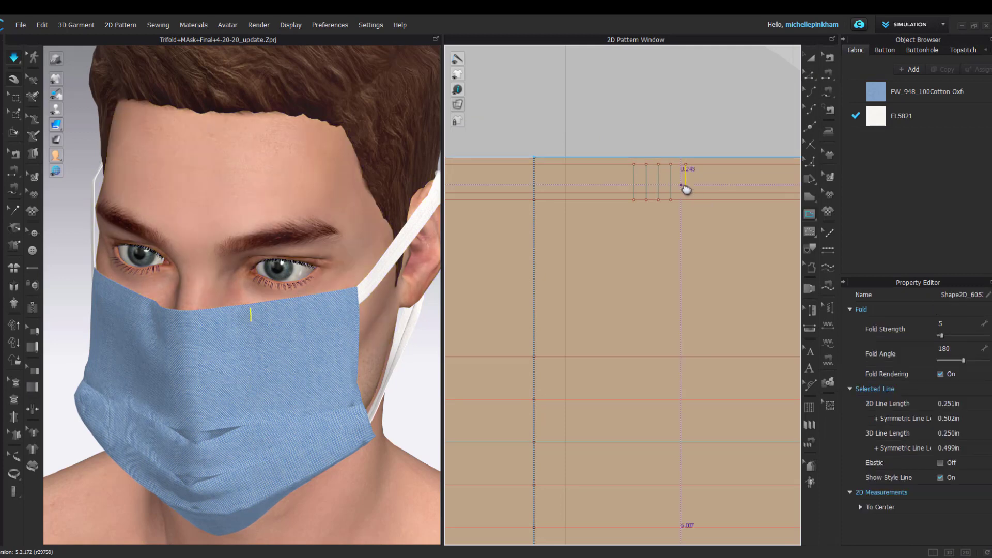
{"action": "scroll", "coordinate": [686, 189], "scroll_direction": "up", "scroll_amount": 2}
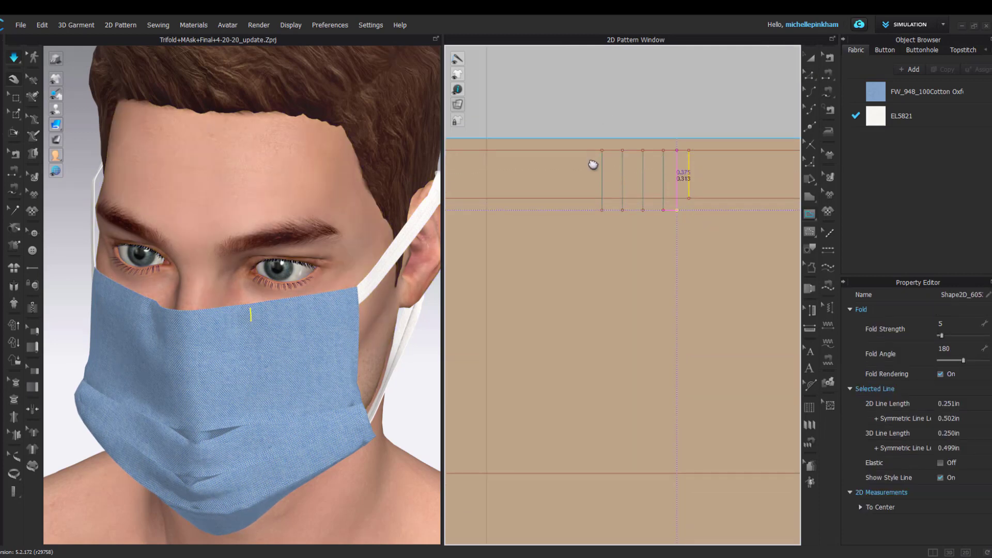
{"action": "left_click", "coordinate": [641, 157]}
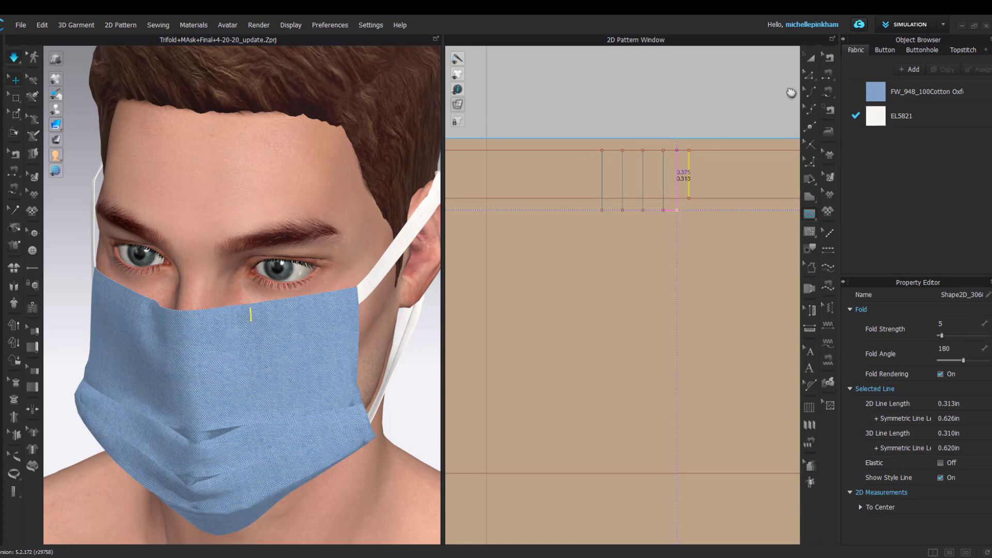
{"action": "left_click", "coordinate": [813, 79]}
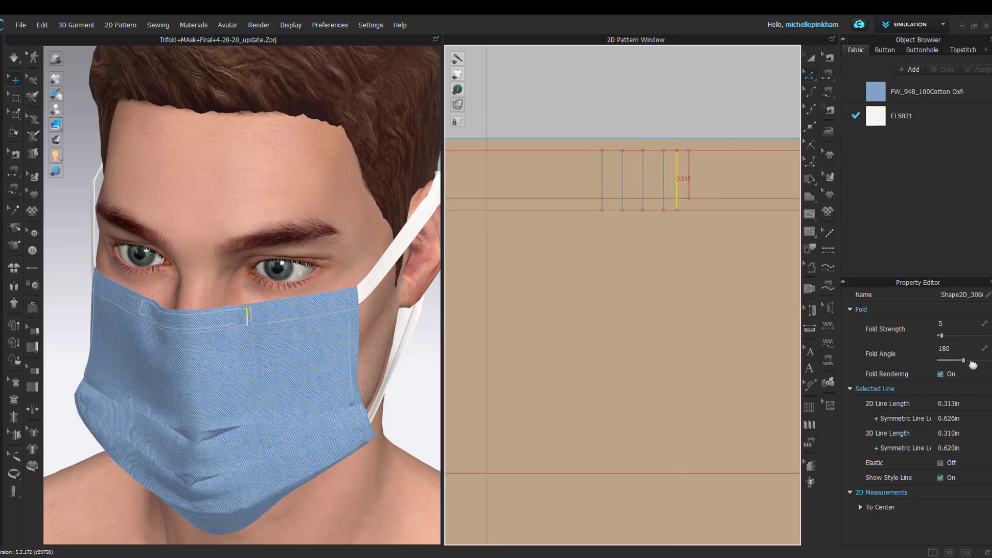
Step: Set the fold angle of the five nose lines to 0 and simulate the garment
{"action": "left_click_drag", "start_coordinate": [963, 361], "coordinate": [937, 360]}
{"action": "left_click", "coordinate": [668, 107]}
{"action": "right_click_drag", "start_coordinate": [367, 237], "coordinate": [305, 302]}
{"action": "left_click", "coordinate": [304, 305]}
{"action": "left_click", "coordinate": [652, 150]}
{"action": "left_click", "coordinate": [677, 178]}
{"action": "left_click", "coordinate": [723, 134]}
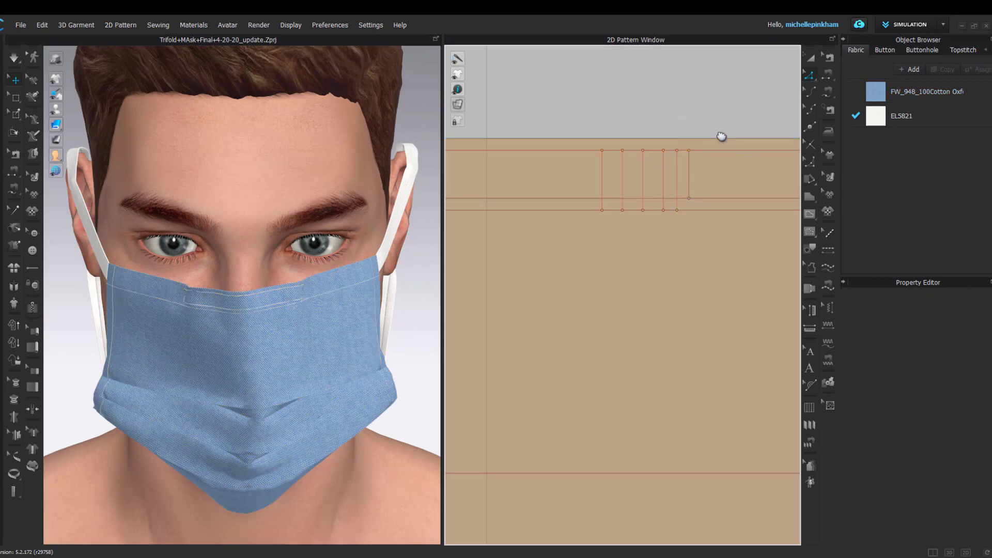
{"action": "key", "text": "space"}
Step: Set all five nose lines to a fold angle of 360 and simulate the mask
{"action": "left_click", "coordinate": [643, 164]}
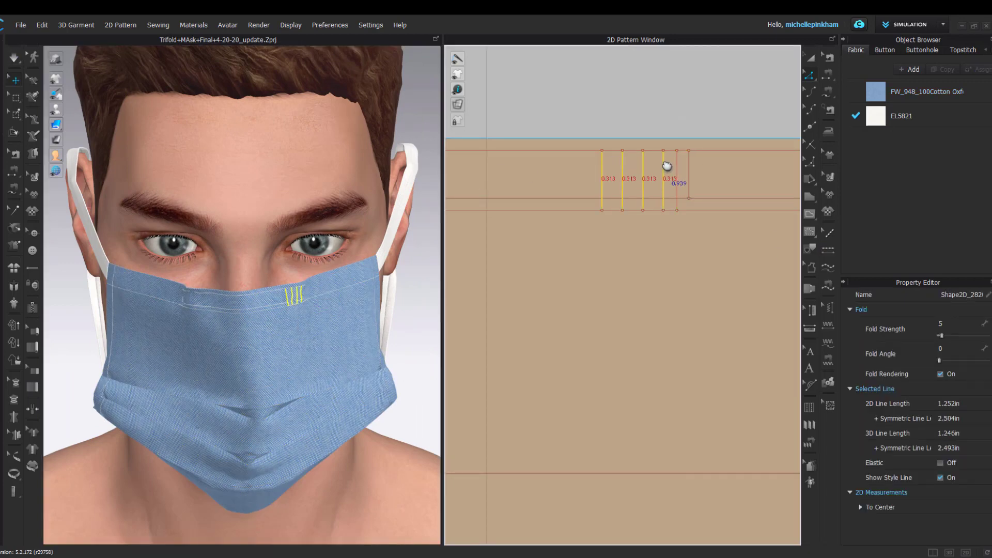
{"action": "left_click_drag", "start_coordinate": [939, 360], "coordinate": [986, 360]}
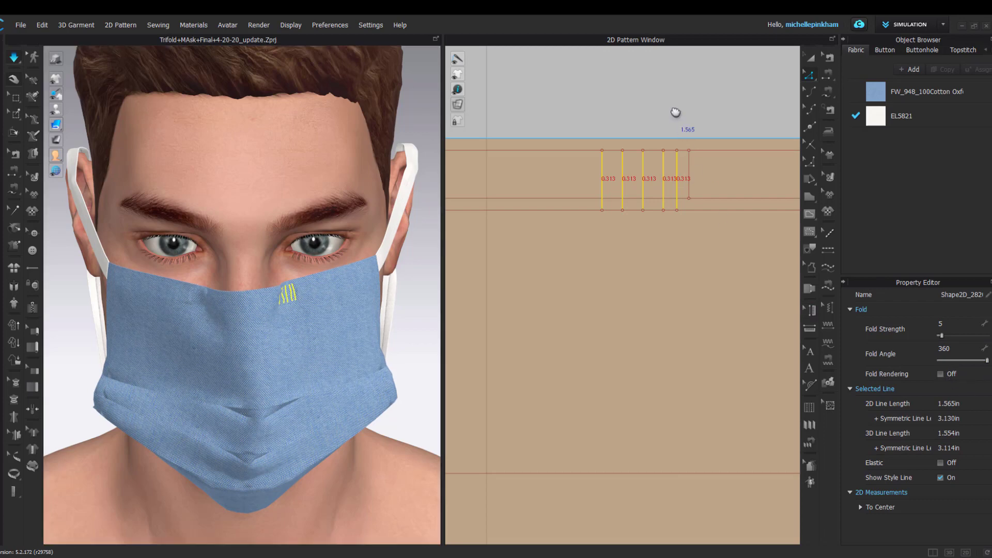
{"action": "scroll", "coordinate": [674, 112], "scroll_direction": "down", "scroll_amount": 4}
{"action": "key", "text": "a"}
{"action": "right_click_drag", "start_coordinate": [350, 263], "coordinate": [318, 232]}
{"action": "left_click", "coordinate": [635, 152]}
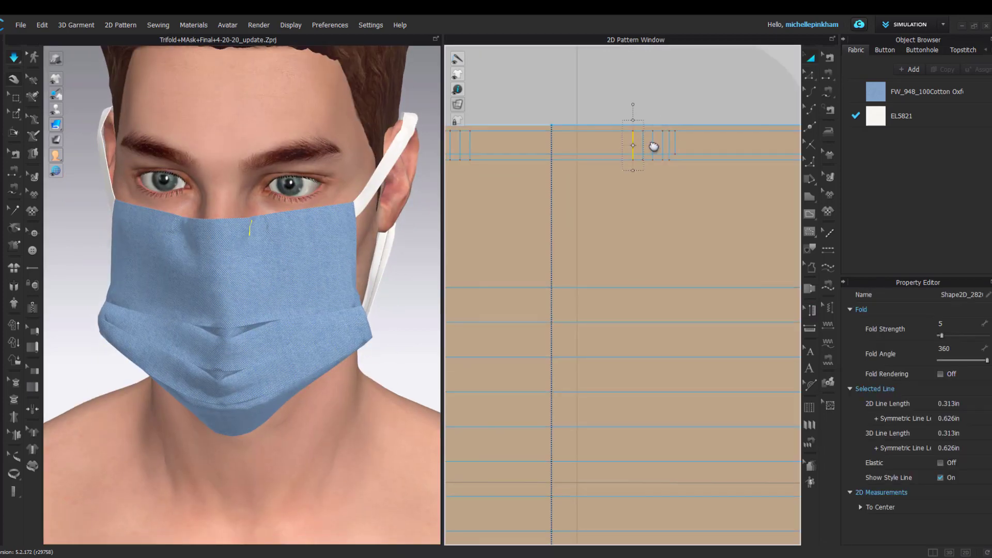
{"action": "scroll", "coordinate": [649, 143], "scroll_direction": "up", "scroll_amount": 3}
{"action": "left_click", "coordinate": [639, 140], "text": "shift"}
{"action": "left_click", "coordinate": [658, 139], "text": "shift"}
{"action": "left_click", "coordinate": [677, 138], "text": "shift"}
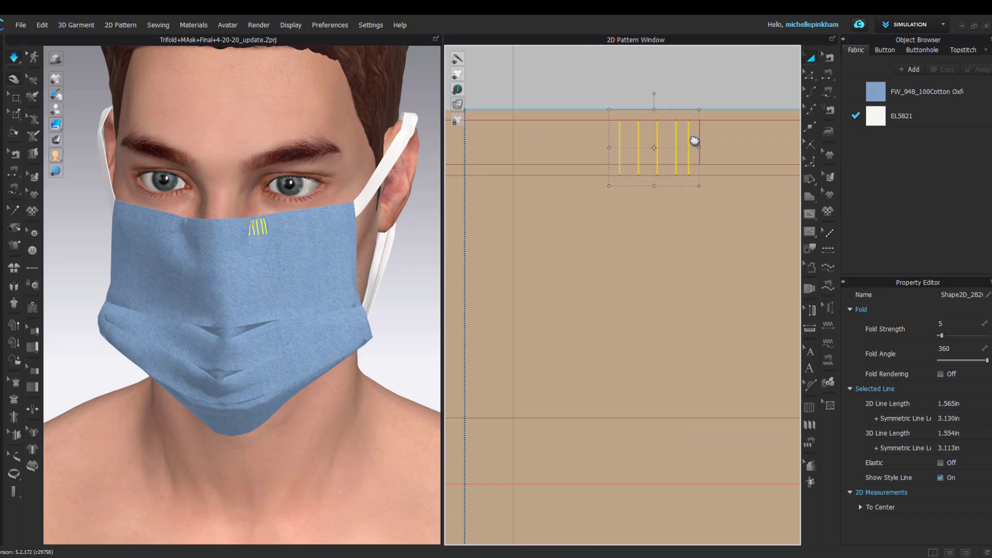
{"action": "right_click", "coordinate": [694, 141]}
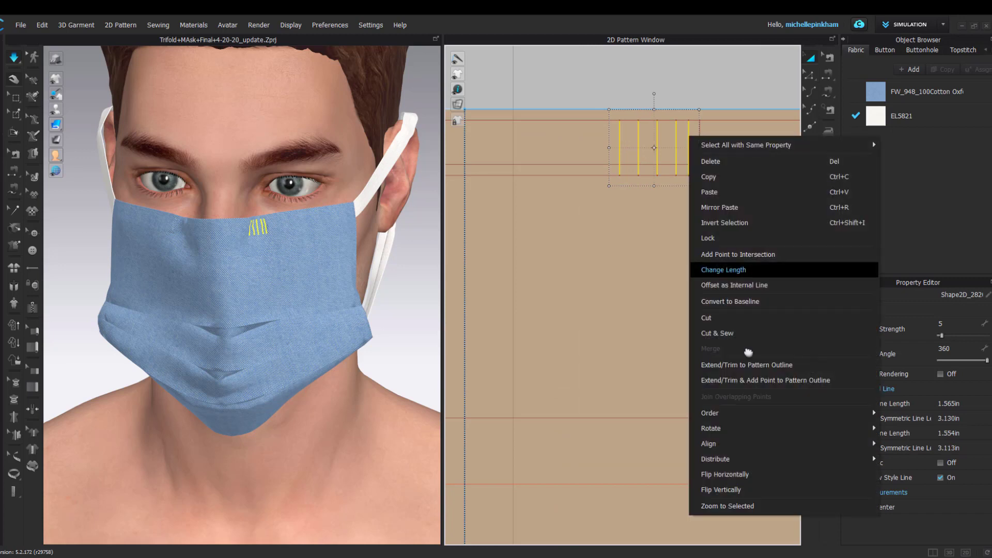
{"action": "left_click", "coordinate": [724, 181]}
{"action": "right_click", "coordinate": [694, 165]}
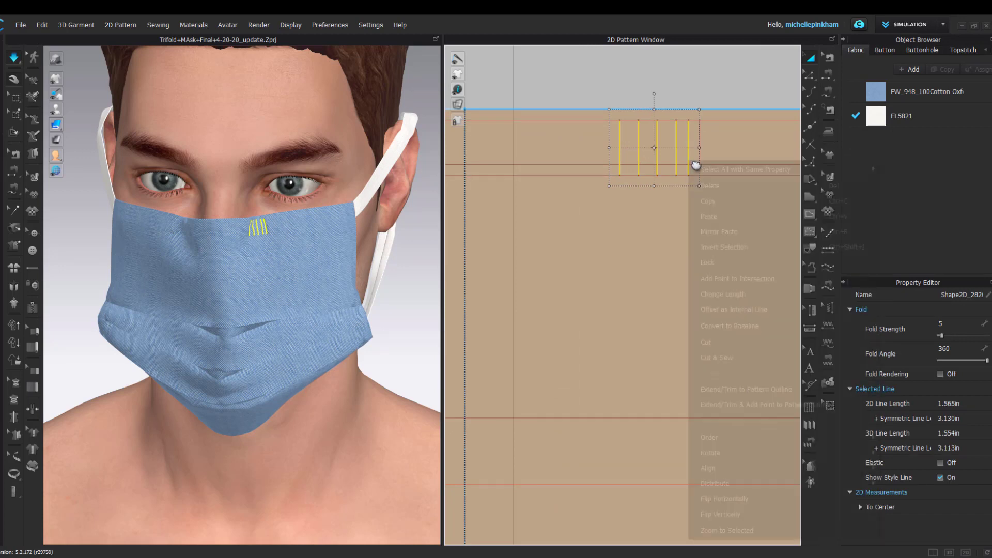
{"action": "left_click", "coordinate": [733, 233]}
{"action": "scroll", "coordinate": [666, 228], "scroll_direction": "down", "scroll_amount": 4}
{"action": "key", "text": "Escape"}
{"action": "key", "text": "Escape"}
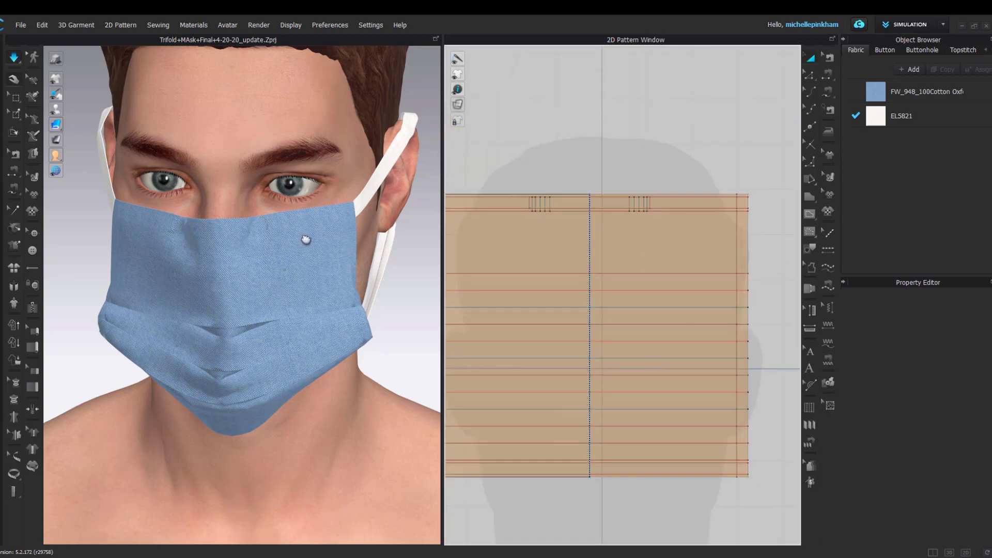
Step: Set the mask pattern's particle distance to 2 and simulate the garment
{"action": "scroll", "coordinate": [305, 239], "scroll_direction": "up", "scroll_amount": 3}
{"action": "right_click_drag", "start_coordinate": [305, 240], "coordinate": [249, 226]}
{"action": "scroll", "coordinate": [350, 277], "scroll_direction": "down", "scroll_amount": 4}
{"action": "mouse_move", "coordinate": [350, 277]}
{"action": "right_mouse_down"}
{"action": "mouse_move", "coordinate": [222, 270]}
{"action": "mouse_move", "coordinate": [354, 274]}
{"action": "right_mouse_up"}
{"action": "scroll", "coordinate": [292, 276], "scroll_direction": "up", "scroll_amount": 3}
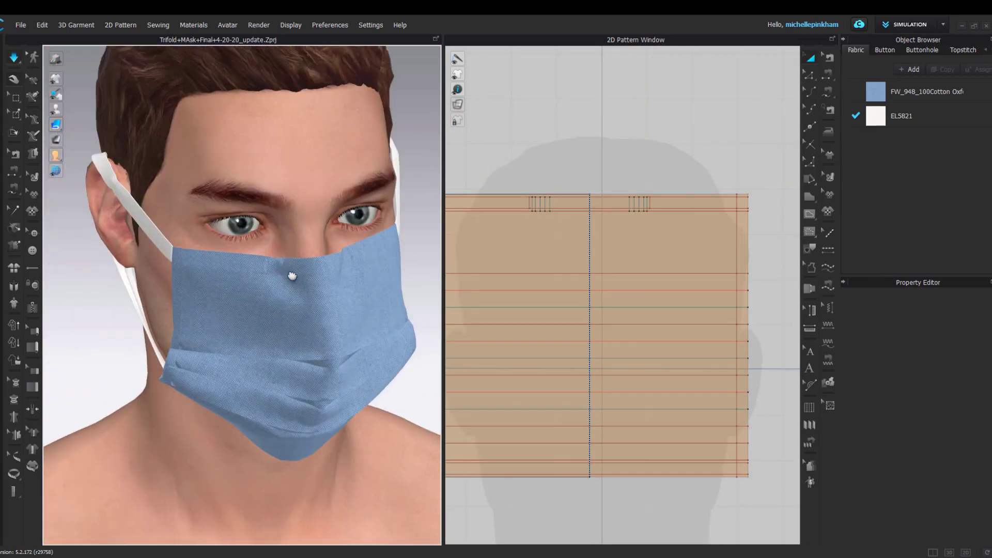
{"action": "left_click", "coordinate": [185, 257]}
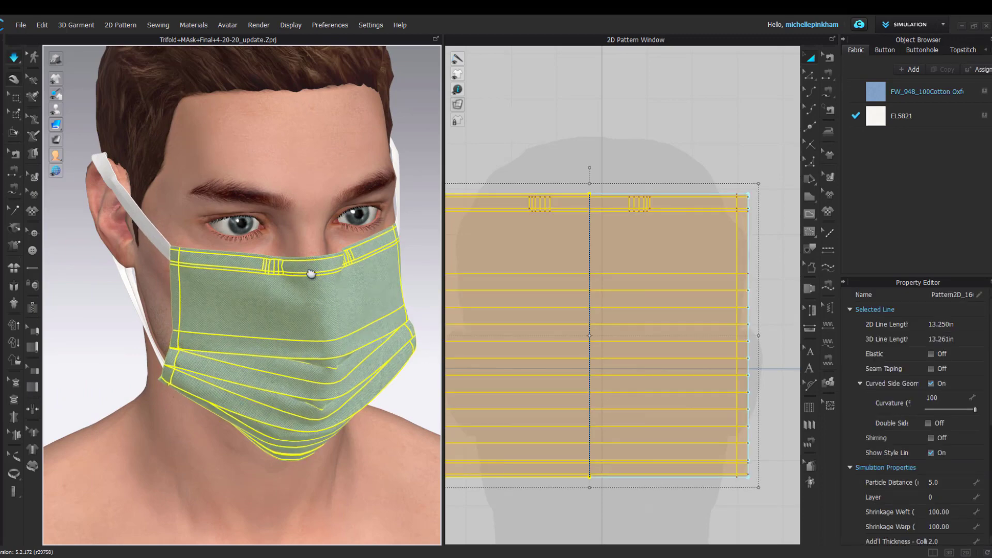
{"action": "left_click", "coordinate": [613, 174]}
{"action": "scroll", "coordinate": [560, 190], "scroll_direction": "up", "scroll_amount": 5}
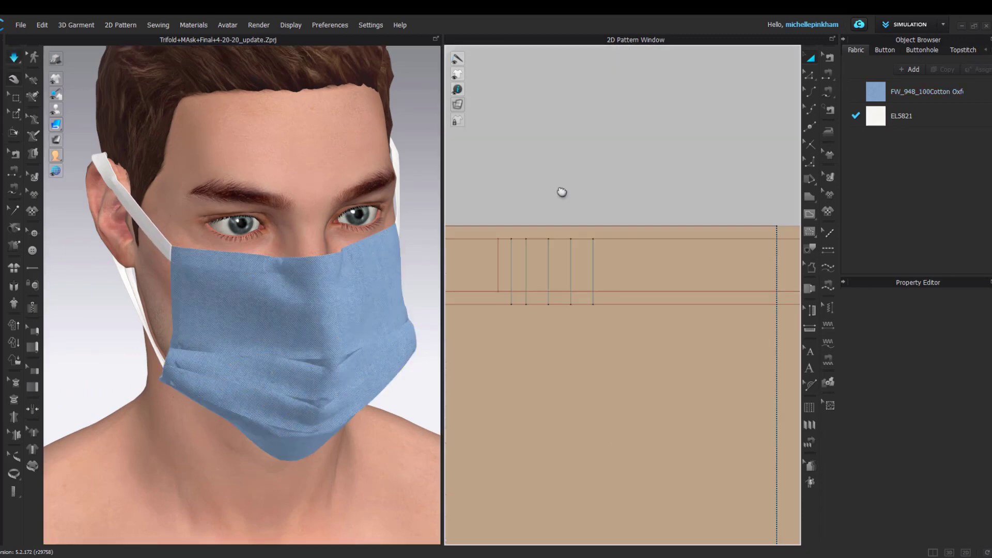
{"action": "left_click", "coordinate": [347, 270]}
{"action": "left_click", "coordinate": [954, 483]}
{"action": "type", "text": "2"}
{"action": "left_click", "coordinate": [616, 175]}
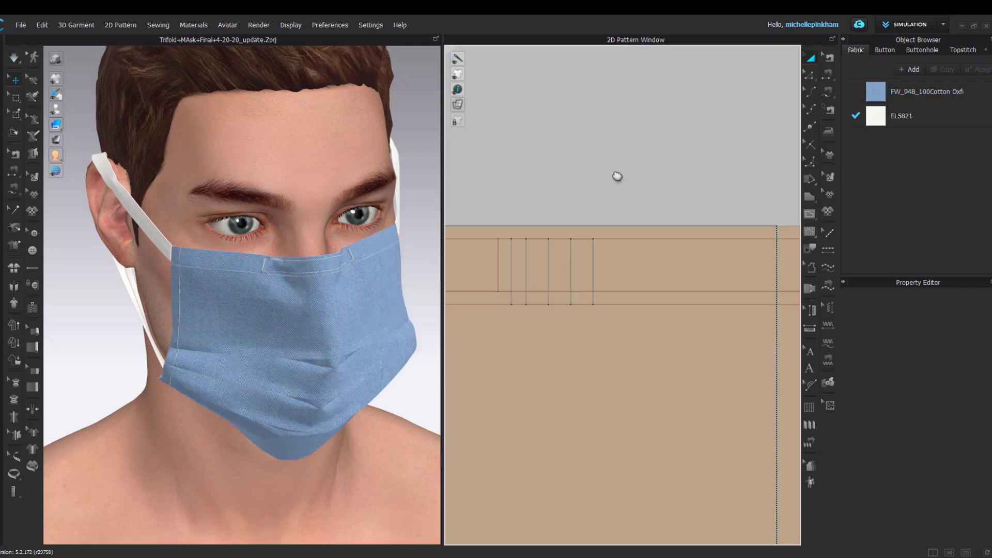
{"action": "left_click", "coordinate": [285, 199]}
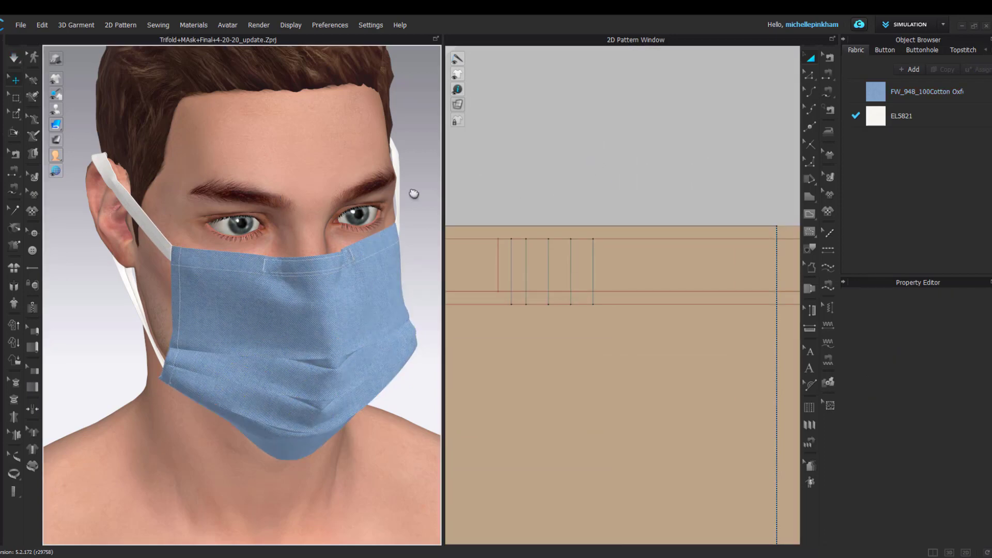
Step: Lower the fold angle of the five vertical nose lines and simulate the garment
{"action": "scroll", "coordinate": [414, 193], "scroll_direction": "down", "scroll_amount": 4}
{"action": "right_click_drag", "start_coordinate": [414, 194], "coordinate": [511, 245]}
{"action": "right_click_drag", "start_coordinate": [434, 256], "coordinate": [571, 277]}
{"action": "scroll", "coordinate": [358, 261], "scroll_direction": "up", "scroll_amount": 4}
{"action": "key", "text": "z"}
{"action": "left_click", "coordinate": [512, 262]}
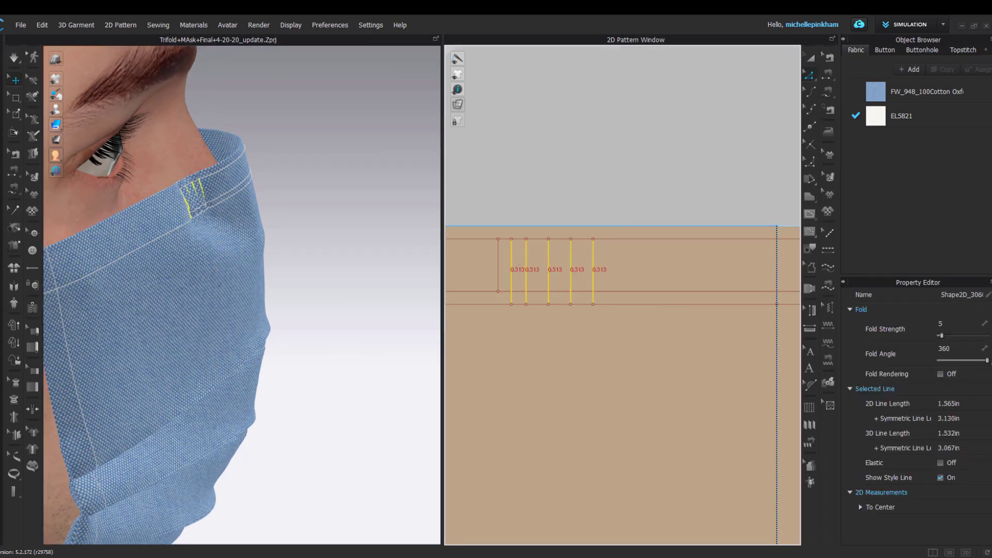
{"action": "left_click_drag", "start_coordinate": [986, 360], "coordinate": [973, 366]}
{"action": "left_click", "coordinate": [300, 243]}
{"action": "scroll", "coordinate": [299, 243], "scroll_direction": "down", "scroll_amount": 5}
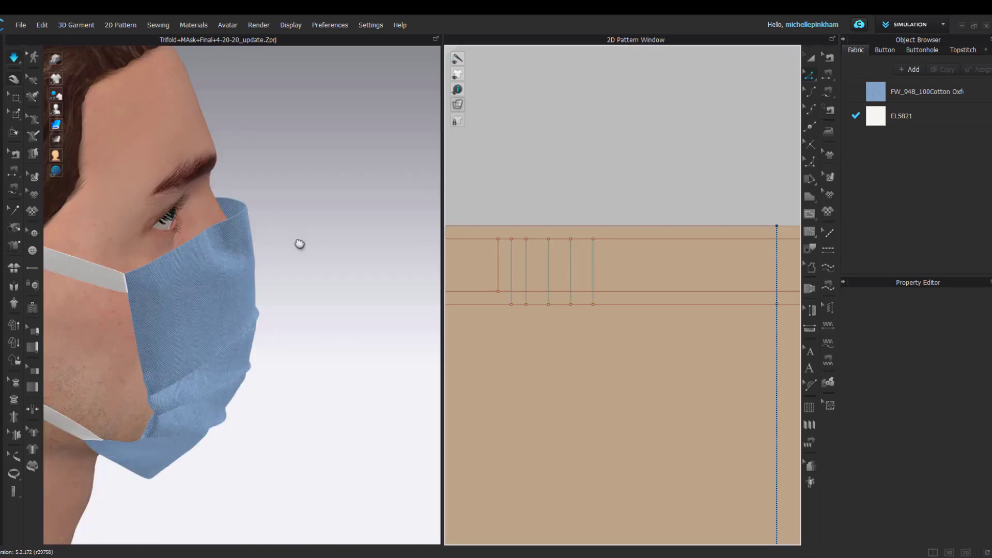
{"action": "right_click_drag", "start_coordinate": [299, 243], "coordinate": [339, 273]}
{"action": "key", "text": "space"}
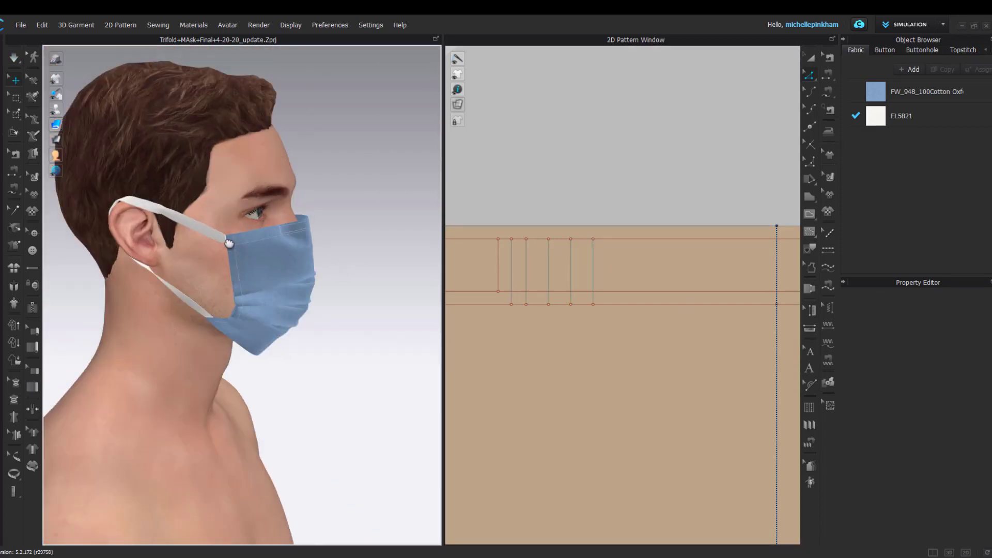
Step: Tack the mask's upper edge to the avatar at the side of the nose bridge and simulate
{"action": "right_click_drag", "start_coordinate": [320, 232], "coordinate": [97, 158]}
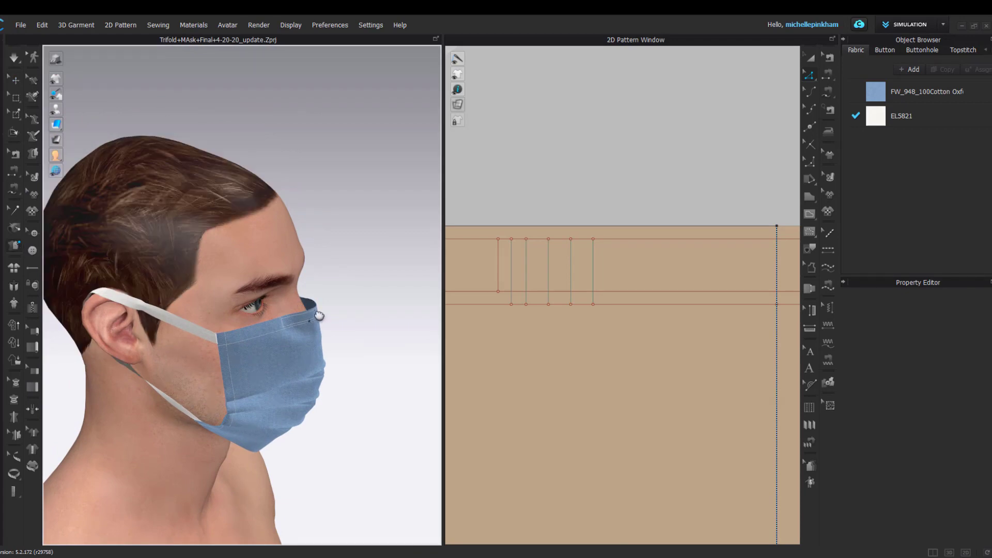
{"action": "right_click_drag", "start_coordinate": [323, 312], "coordinate": [225, 275]}
{"action": "right_click_drag", "start_coordinate": [212, 388], "coordinate": [178, 378]}
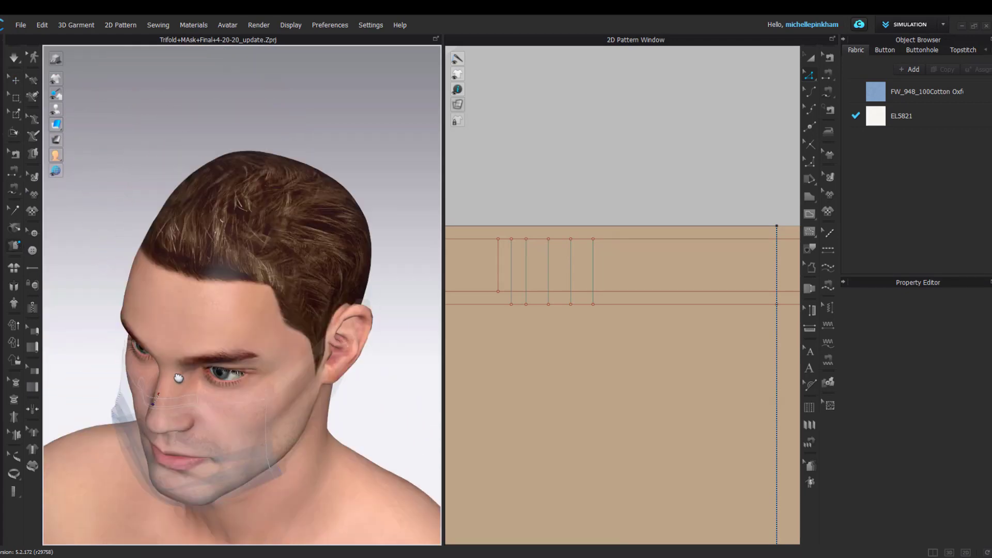
{"action": "left_click", "coordinate": [156, 398]}
{"action": "key", "text": "space"}
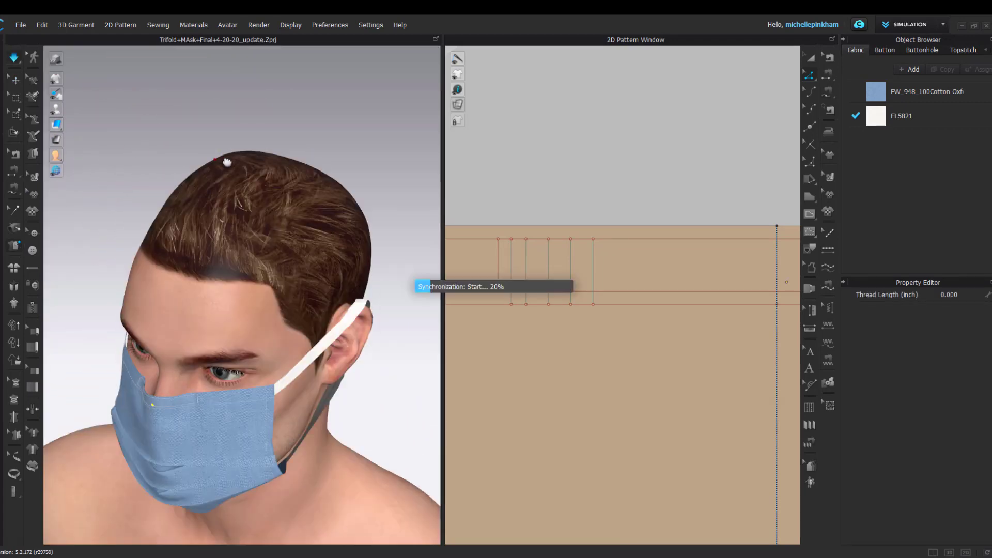
Step: Remove the tack that holds the mask's upper edge to the avatar's nose bridge and simulate the garment
{"action": "left_click", "coordinate": [17, 242]}
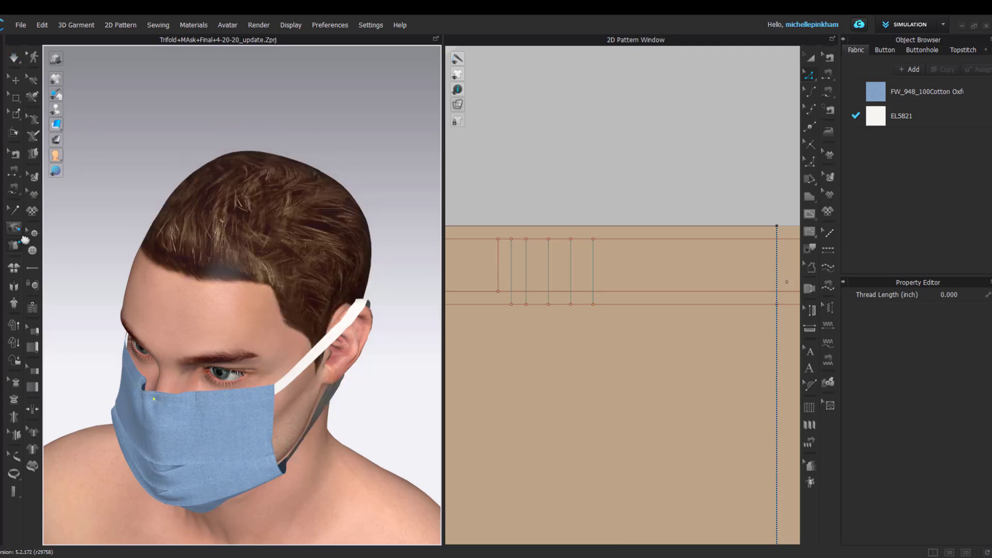
{"action": "left_click", "coordinate": [914, 118]}
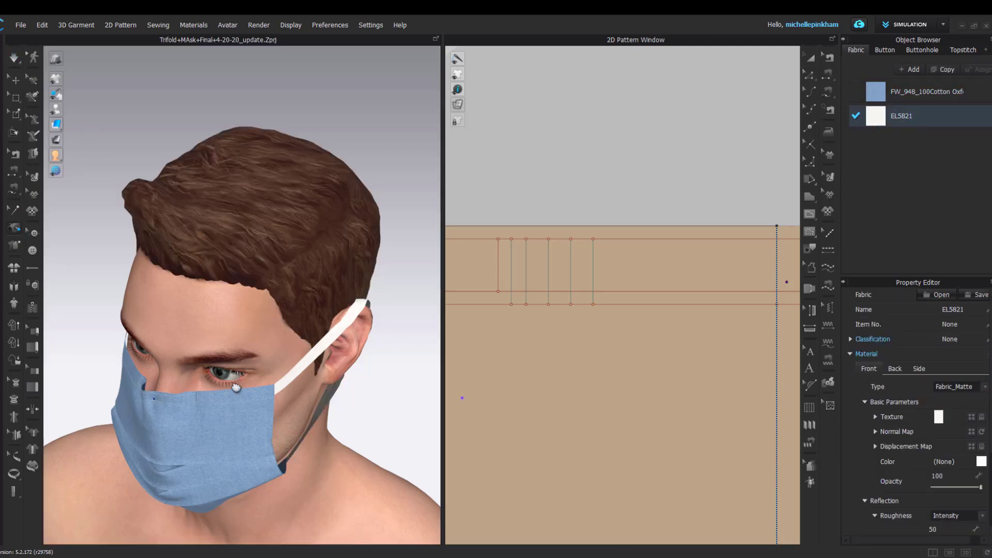
{"action": "right_click_drag", "start_coordinate": [235, 385], "coordinate": [294, 360]}
{"action": "scroll", "coordinate": [294, 360], "scroll_direction": "up", "scroll_amount": 4}
{"action": "left_click", "coordinate": [16, 211]}
{"action": "left_click", "coordinate": [275, 394]}
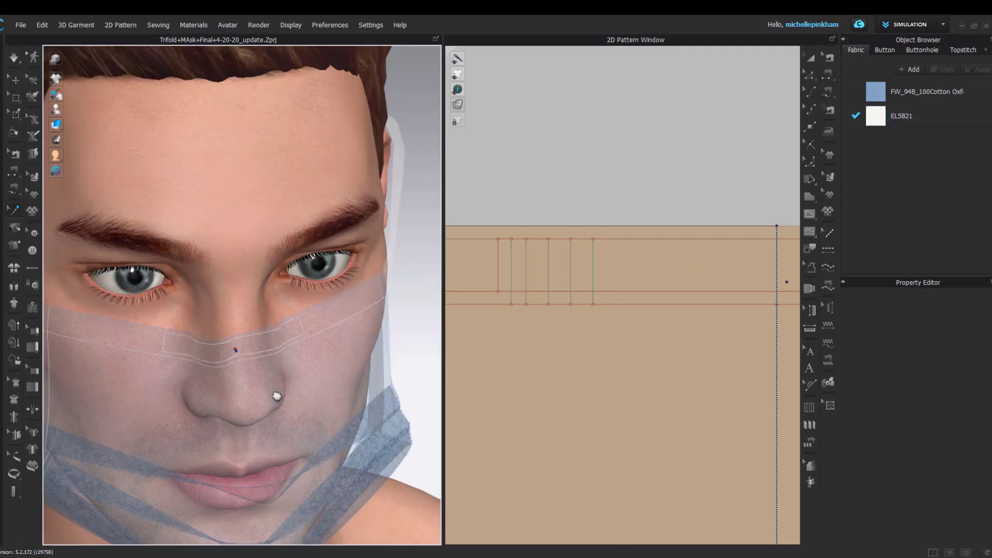
{"action": "left_click", "coordinate": [238, 352]}
{"action": "key", "text": "space"}
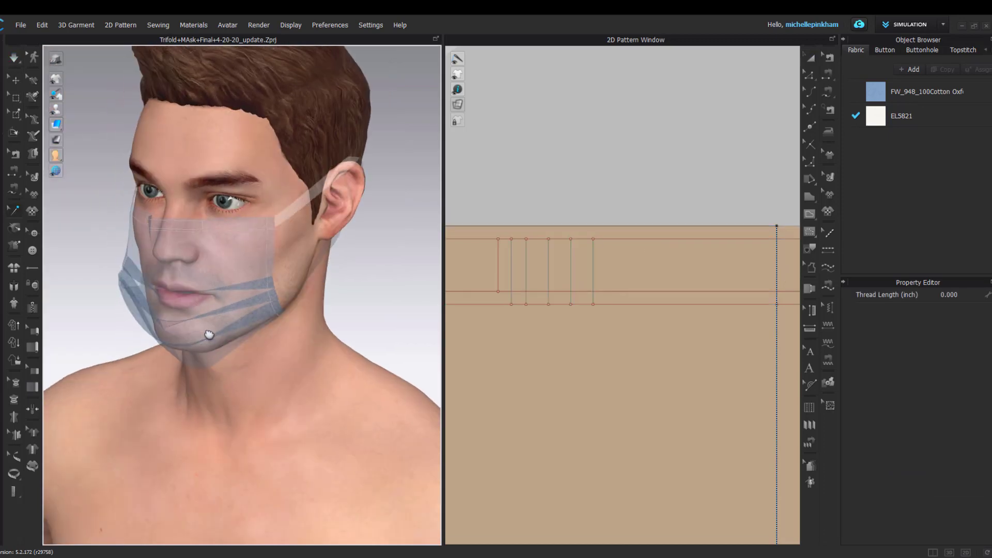
{"action": "right_click_drag", "start_coordinate": [209, 334], "coordinate": [212, 325]}
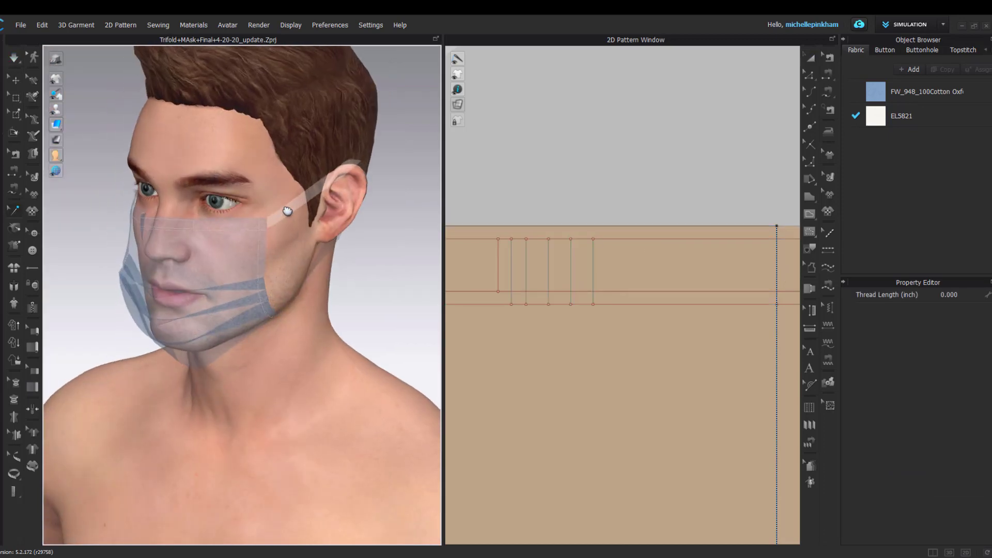
Step: Set the Stretch-Weft of the ear straps' EL5821 fabric to 47 and simulate the garment
{"action": "key", "text": "q"}
{"action": "left_click", "coordinate": [296, 212]}
{"action": "right_click_drag", "start_coordinate": [303, 213], "coordinate": [292, 290]}
{"action": "left_click", "coordinate": [914, 127]}
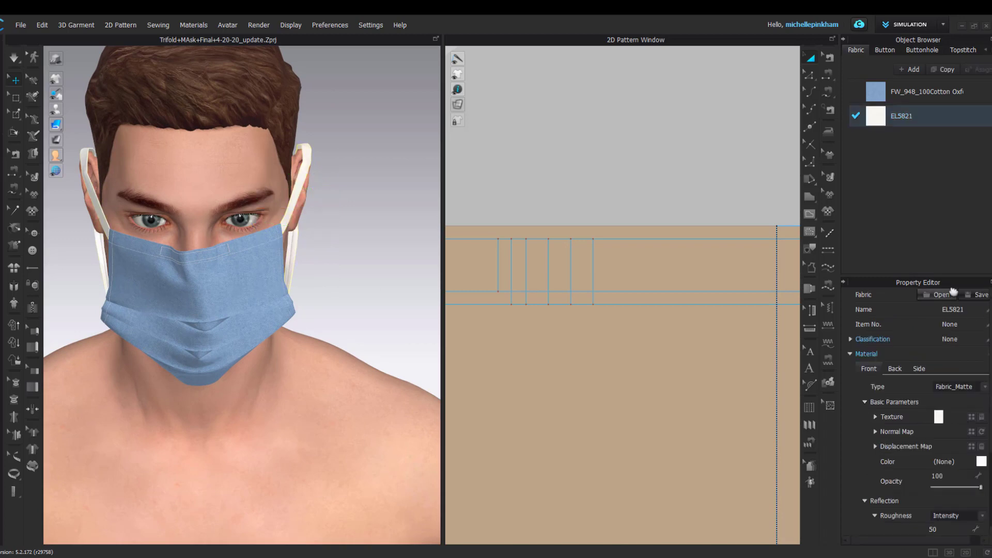
{"action": "scroll", "coordinate": [961, 413], "scroll_direction": "down", "scroll_amount": 10}
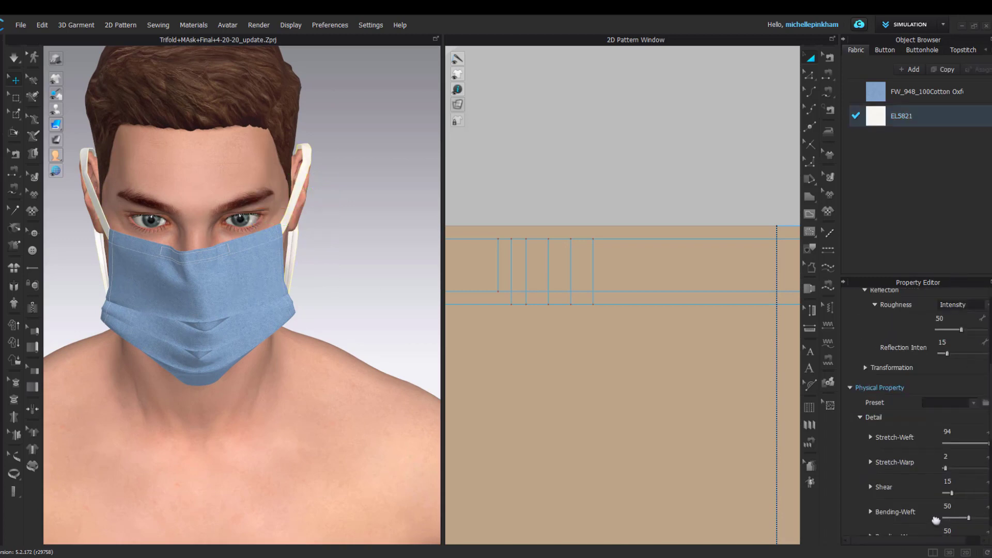
{"action": "left_click_drag", "start_coordinate": [941, 546], "coordinate": [960, 545]}
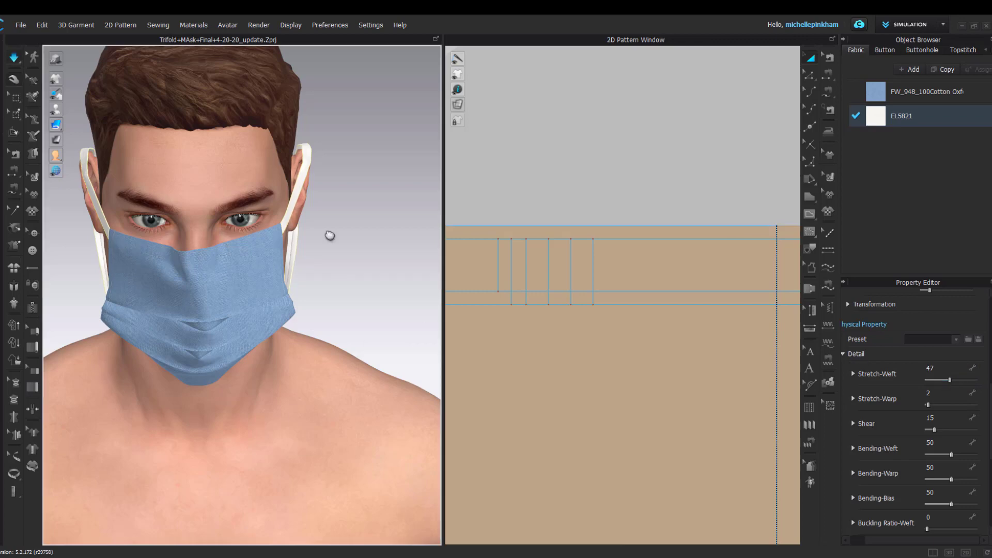
{"action": "left_click", "coordinate": [310, 153]}
{"action": "left_click", "coordinate": [347, 218]}
{"action": "key", "text": "space"}
{"action": "right_click_drag", "start_coordinate": [347, 217], "coordinate": [221, 261]}
{"action": "scroll", "coordinate": [152, 240], "scroll_direction": "up", "scroll_amount": 3}
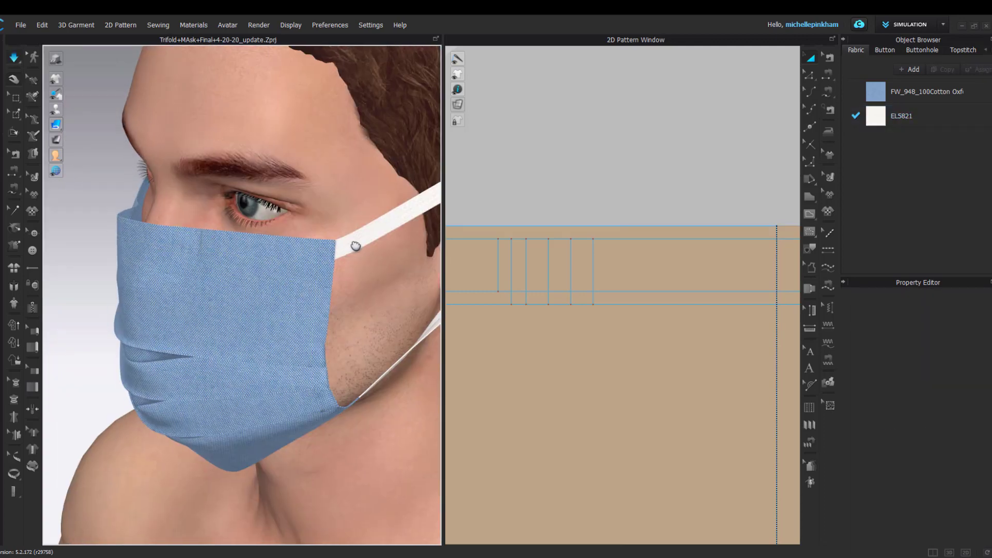
{"action": "scroll", "coordinate": [336, 263], "scroll_direction": "down", "scroll_amount": 3}
{"action": "mouse_move", "coordinate": [317, 283]}
{"action": "right_mouse_down"}
{"action": "mouse_move", "coordinate": [257, 287]}
{"action": "mouse_move", "coordinate": [312, 274]}
{"action": "right_mouse_up"}
{"action": "scroll", "coordinate": [366, 269], "scroll_direction": "up", "scroll_amount": 5}
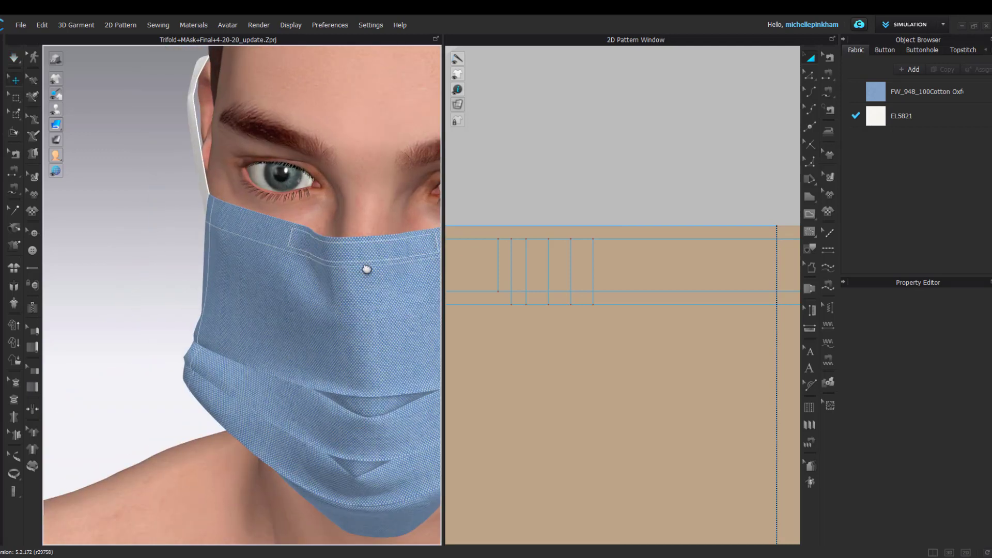
{"action": "scroll", "coordinate": [367, 269], "scroll_direction": "down", "scroll_amount": 2}
Step: Shift the five vertical nose lines outward, away from the mask's centre line, and simulate the garment
{"action": "key", "text": "space"}
{"action": "key", "text": "z"}
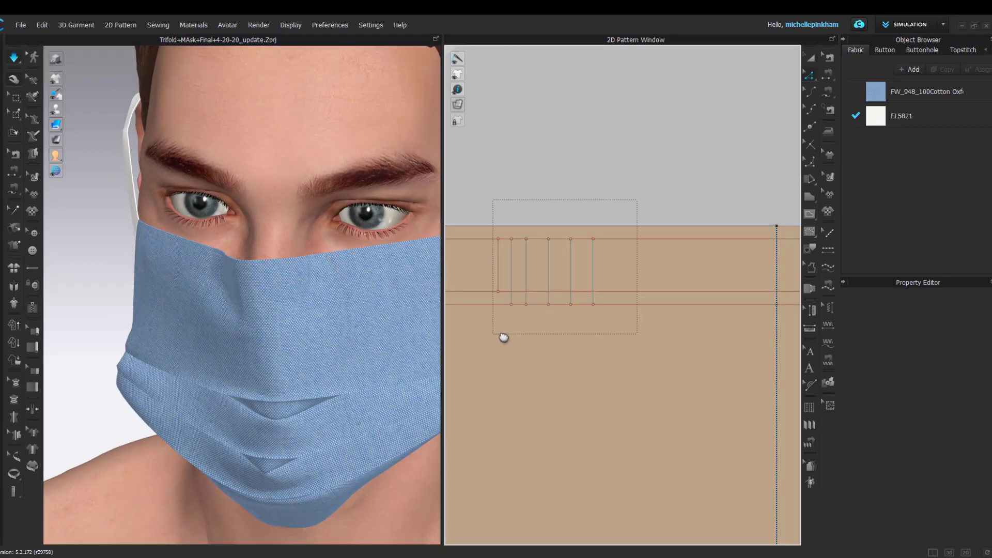
{"action": "left_click_drag", "start_coordinate": [502, 335], "coordinate": [506, 337]}
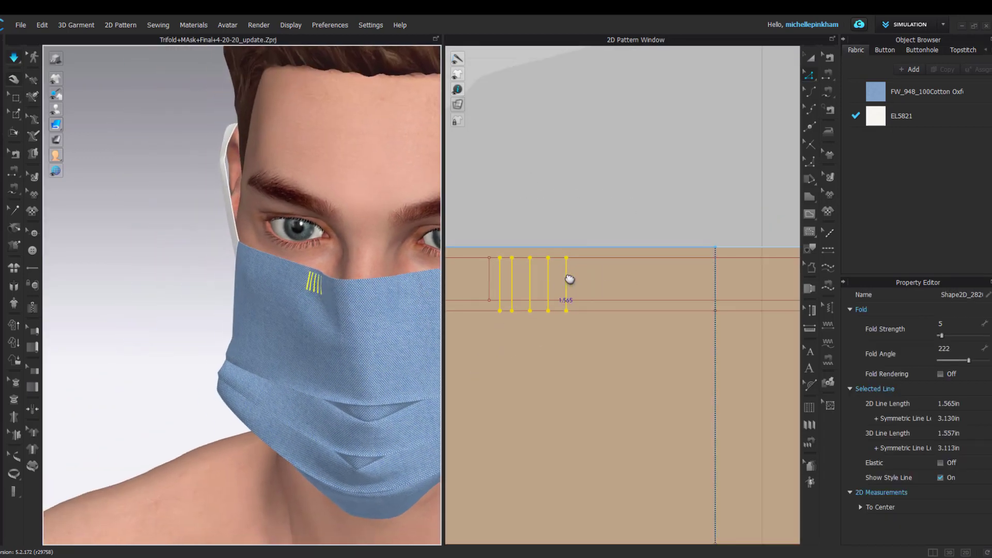
{"action": "left_click_drag", "start_coordinate": [566, 274], "coordinate": [497, 276]}
{"action": "left_click", "coordinate": [504, 232]}
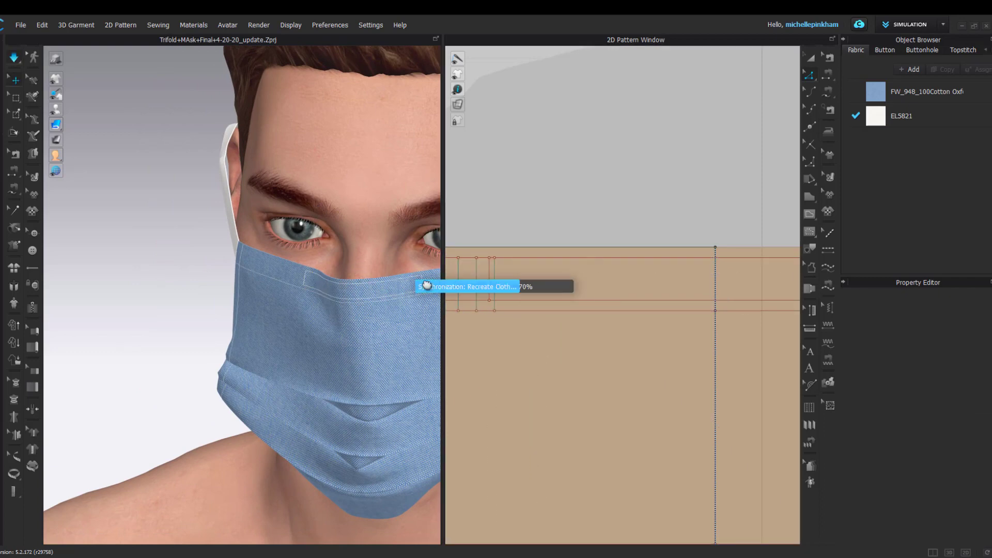
{"action": "right_click_drag", "start_coordinate": [335, 305], "coordinate": [290, 286]}
{"action": "scroll", "coordinate": [491, 228], "scroll_direction": "down", "scroll_amount": 3}
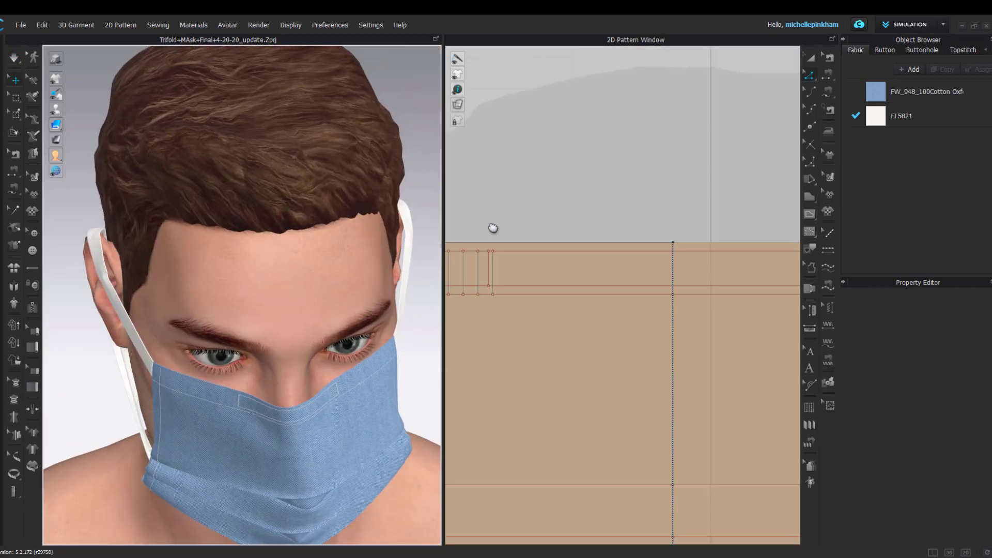
Step: Set the fold angle of the vertical nose lines and the horizontal upper-edge lines to 288 and simulate
{"action": "key", "text": "space"}
{"action": "key", "text": "a"}
{"action": "key", "text": "z"}
{"action": "left_click_drag", "start_coordinate": [558, 308], "coordinate": [557, 306]}
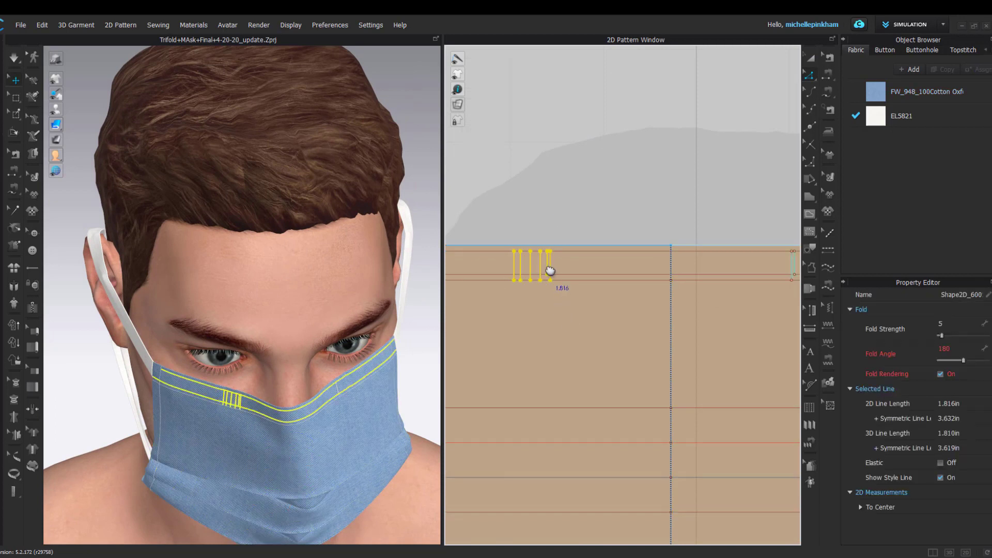
{"action": "left_click_drag", "start_coordinate": [963, 360], "coordinate": [969, 361]}
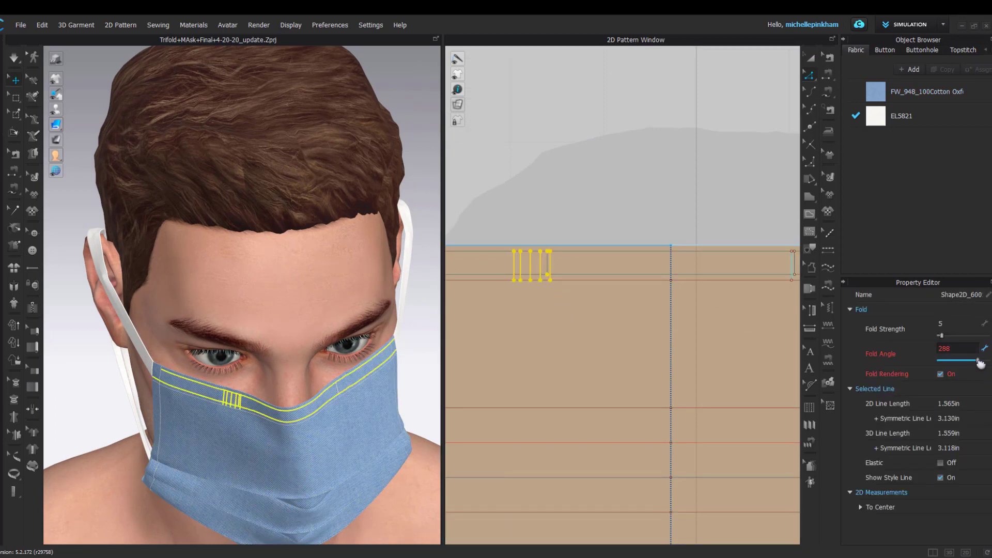
{"action": "left_click", "coordinate": [494, 233]}
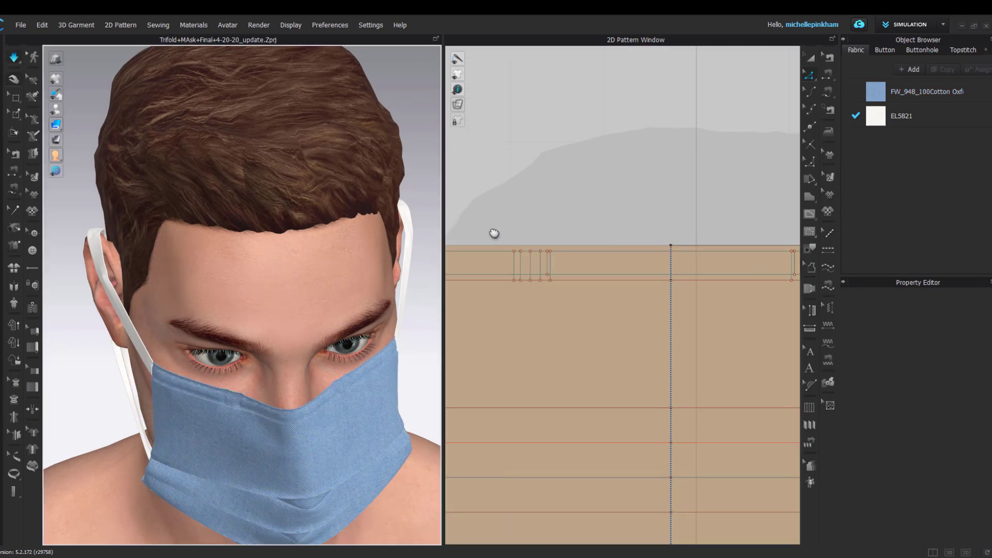
Step: Reset the fold angle of all lines along the mask's upper edge to 180
{"action": "left_click", "coordinate": [582, 252]}
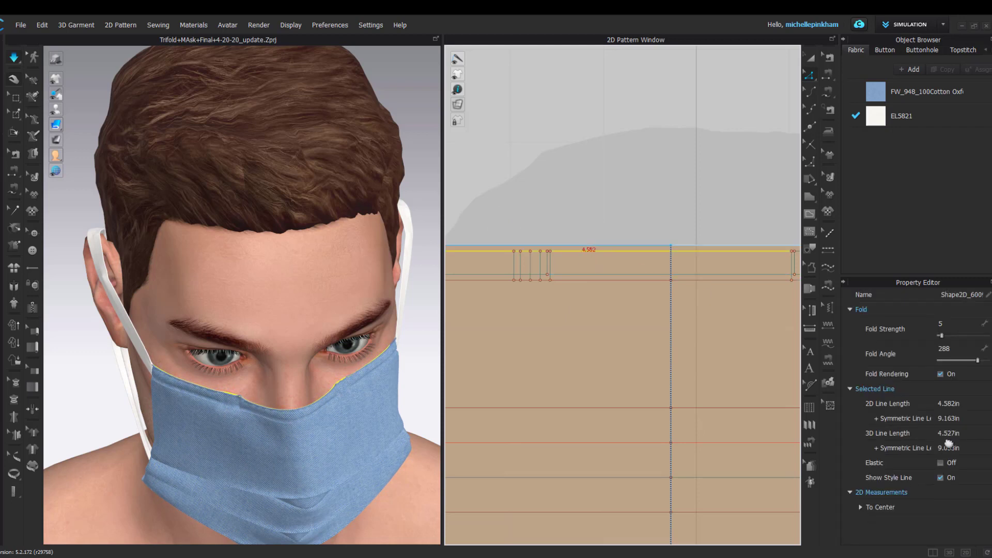
{"action": "left_click", "coordinate": [655, 280], "text": "shift"}
{"action": "left_click", "coordinate": [715, 292]}
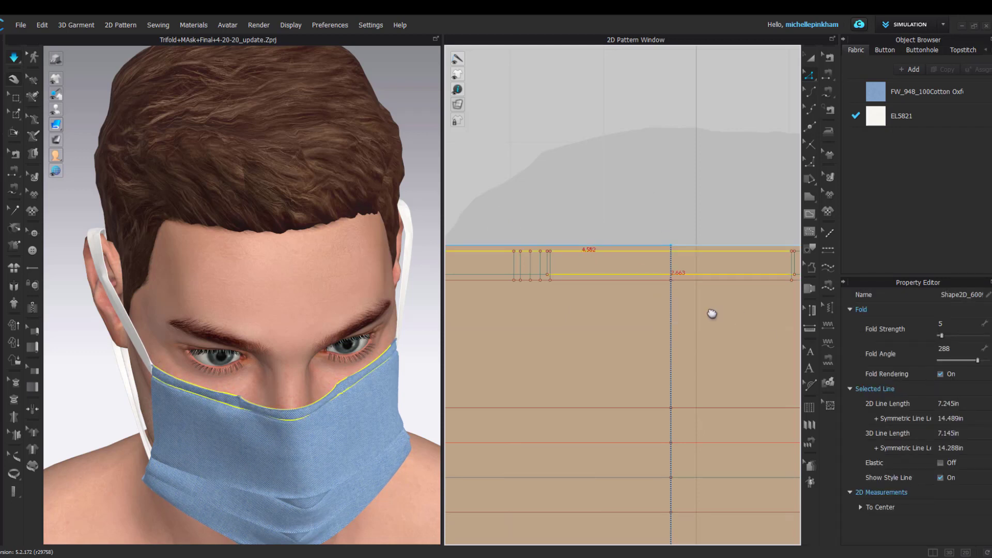
{"action": "left_click", "coordinate": [620, 219]}
{"action": "scroll", "coordinate": [636, 233], "scroll_direction": "down", "scroll_amount": 5}
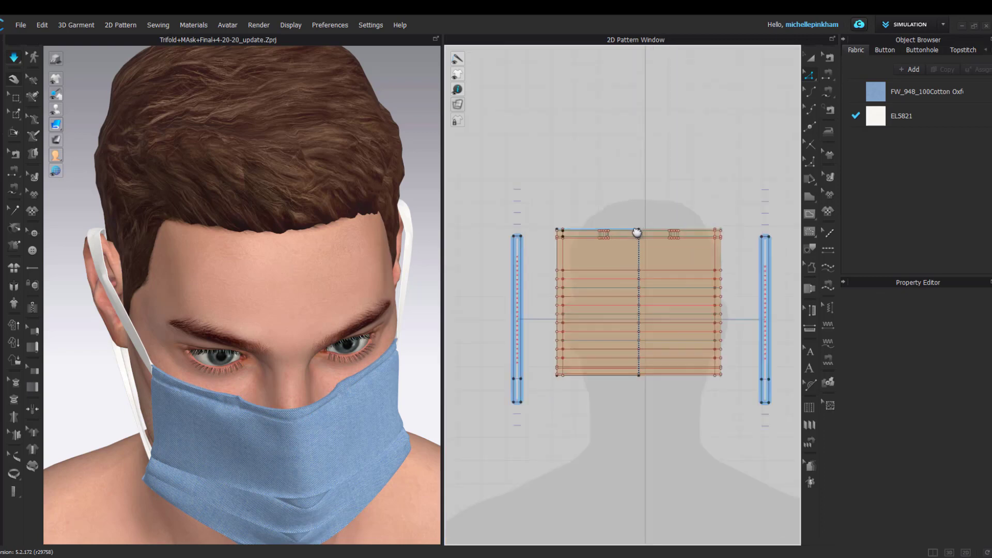
{"action": "left_click_drag", "start_coordinate": [729, 259], "coordinate": [728, 257]}
{"action": "left_click", "coordinate": [955, 355]}
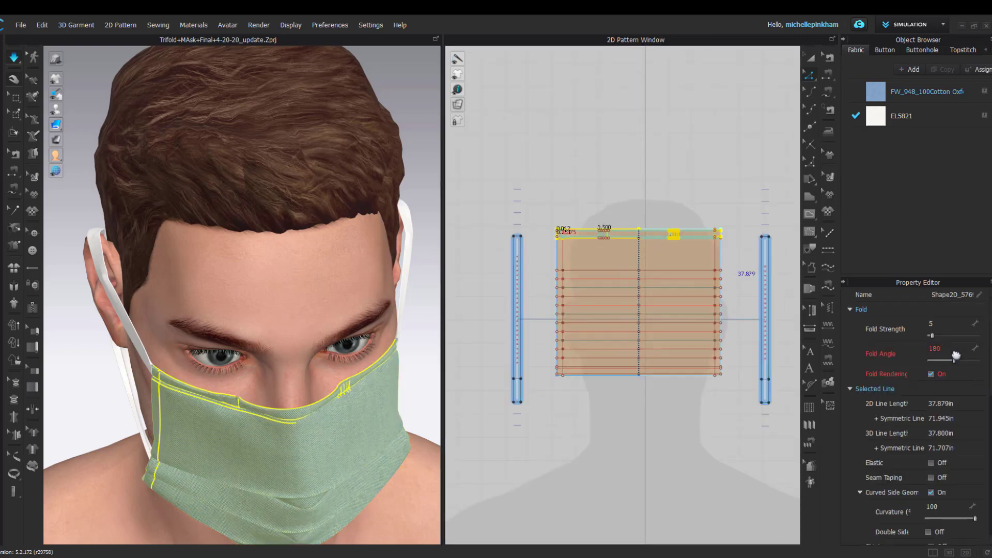
{"action": "left_click", "coordinate": [631, 211]}
Step: Shift the five vertical nose lines back toward the mask's centre line, set their fold angle to 309 and simulate
{"action": "right_click_drag", "start_coordinate": [347, 452], "coordinate": [258, 263]}
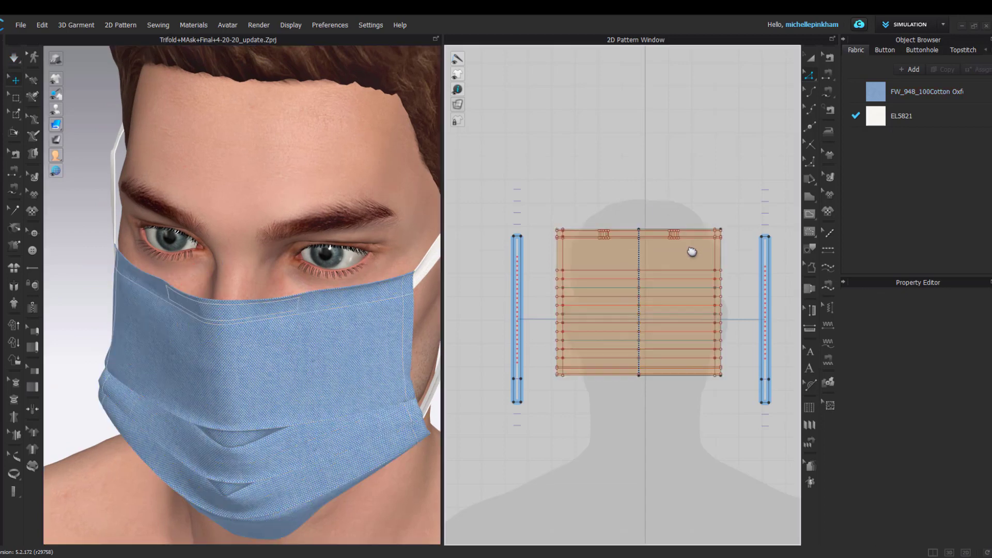
{"action": "scroll", "coordinate": [681, 245], "scroll_direction": "up", "scroll_amount": 8}
{"action": "left_click", "coordinate": [647, 206]}
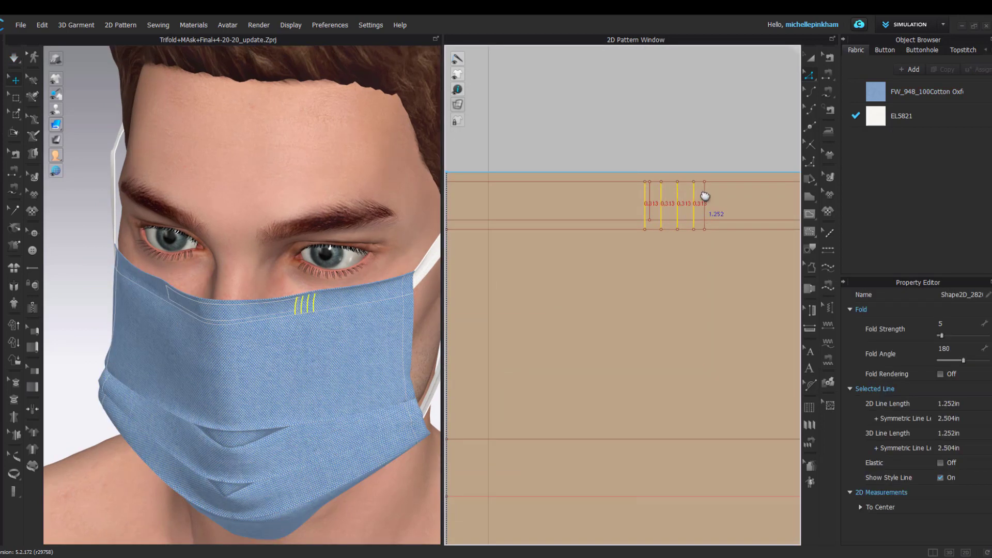
{"action": "left_click_drag", "start_coordinate": [706, 192], "coordinate": [642, 192]}
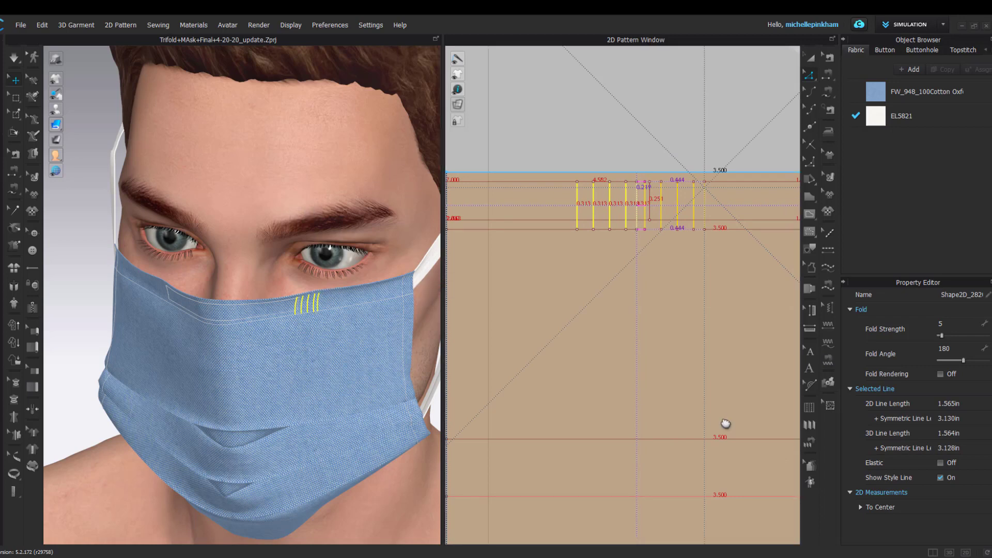
{"action": "left_click_drag", "start_coordinate": [962, 365], "coordinate": [983, 365]}
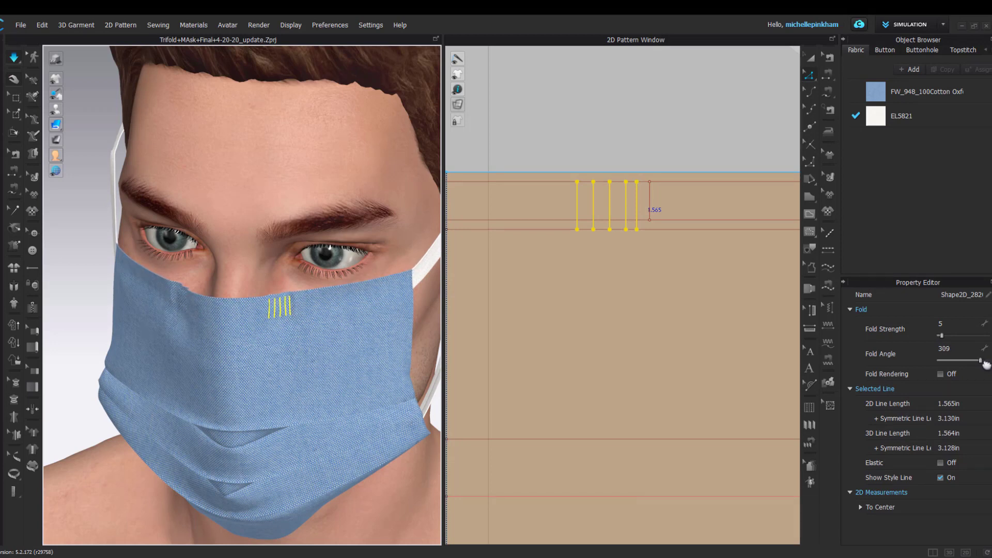
Step: Delete the two outermost of the five vertical nose lines and move the remaining three closer together
{"action": "left_click", "coordinate": [649, 198]}
{"action": "left_click", "coordinate": [642, 199]}
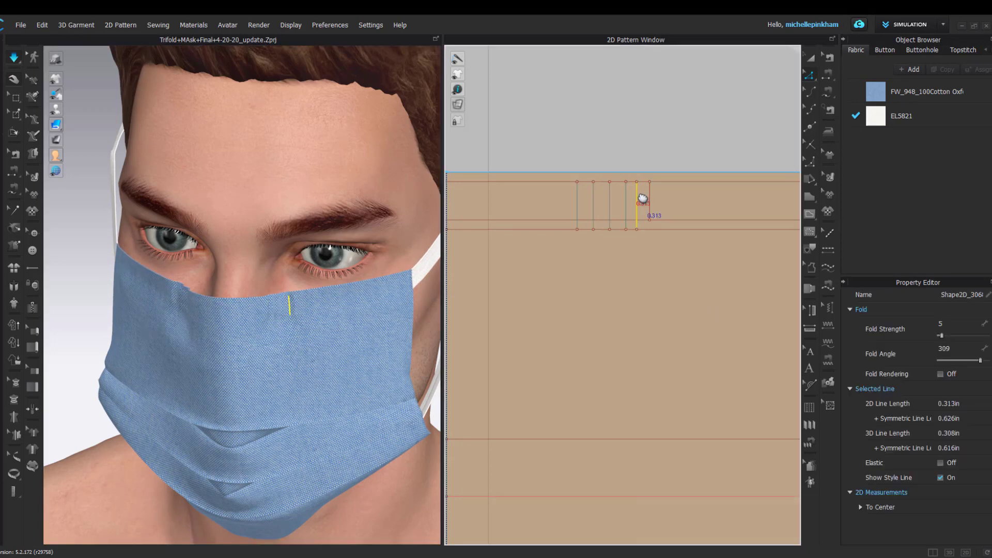
{"action": "left_click", "coordinate": [578, 196], "text": "shift"}
{"action": "key", "text": "Delete"}
{"action": "left_click", "coordinate": [601, 198]}
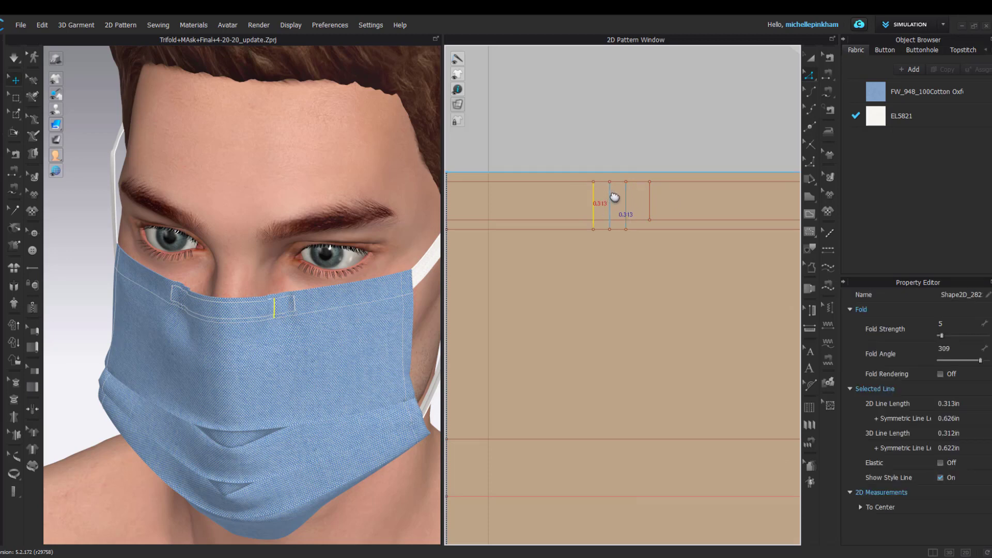
{"action": "left_click", "coordinate": [619, 196]}
{"action": "scroll", "coordinate": [618, 192], "scroll_direction": "up", "scroll_amount": 3}
Step: Set the fold angle of the three vertical nose lines to 245 and simulate the garment
{"action": "left_click_drag", "start_coordinate": [642, 207], "coordinate": [638, 280]}
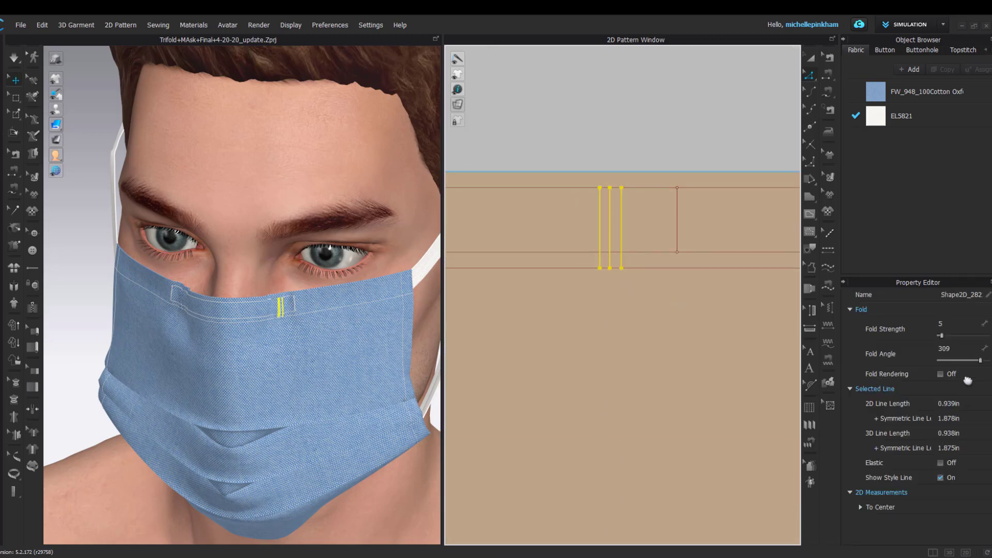
{"action": "right_click_drag", "start_coordinate": [232, 338], "coordinate": [254, 346]}
{"action": "left_click_drag", "start_coordinate": [981, 364], "coordinate": [991, 364]}
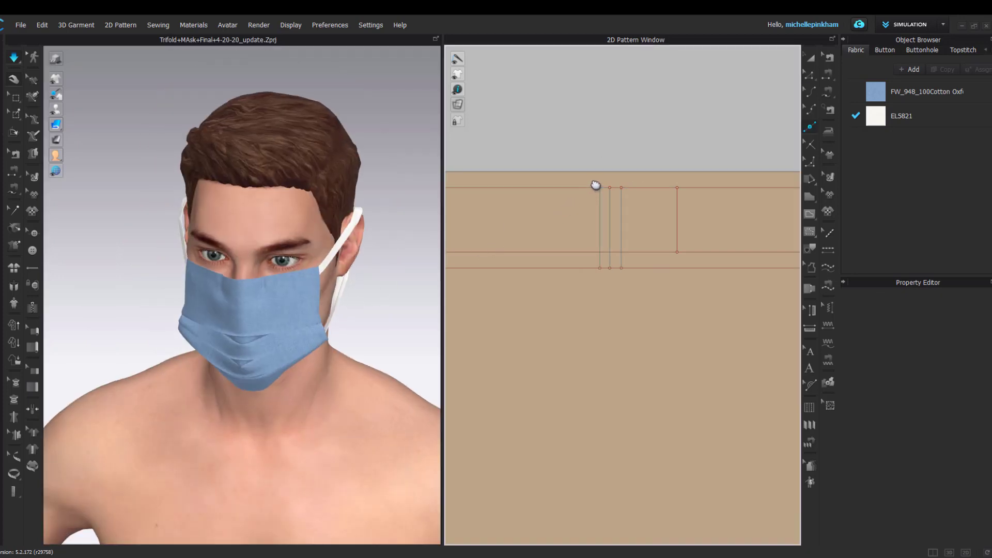
Step: Shift the three vertical nose lines slightly toward the mask's centre line and simulate the garment
{"action": "left_click", "coordinate": [808, 75]}
{"action": "left_click_drag", "start_coordinate": [645, 304], "coordinate": [644, 304]}
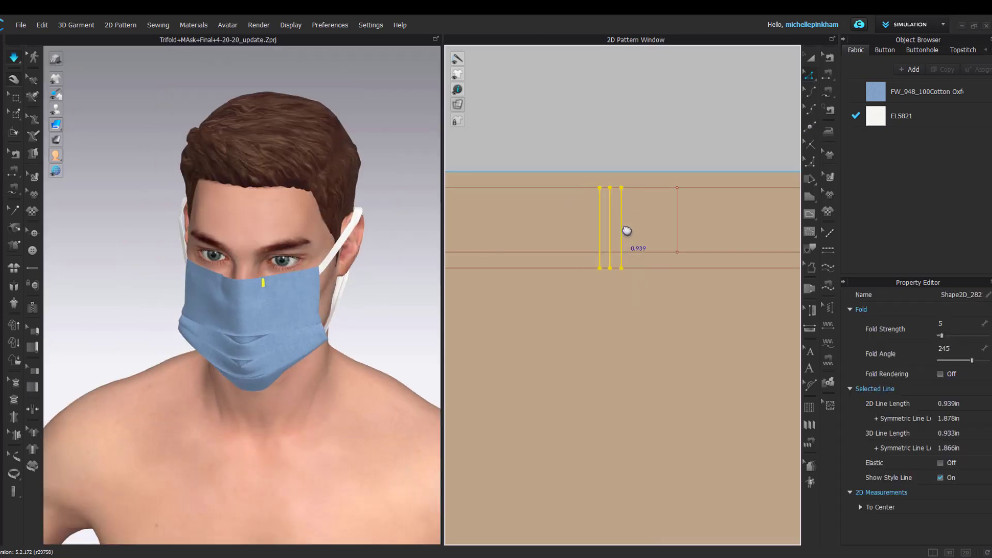
{"action": "left_click_drag", "start_coordinate": [625, 230], "coordinate": [600, 231]}
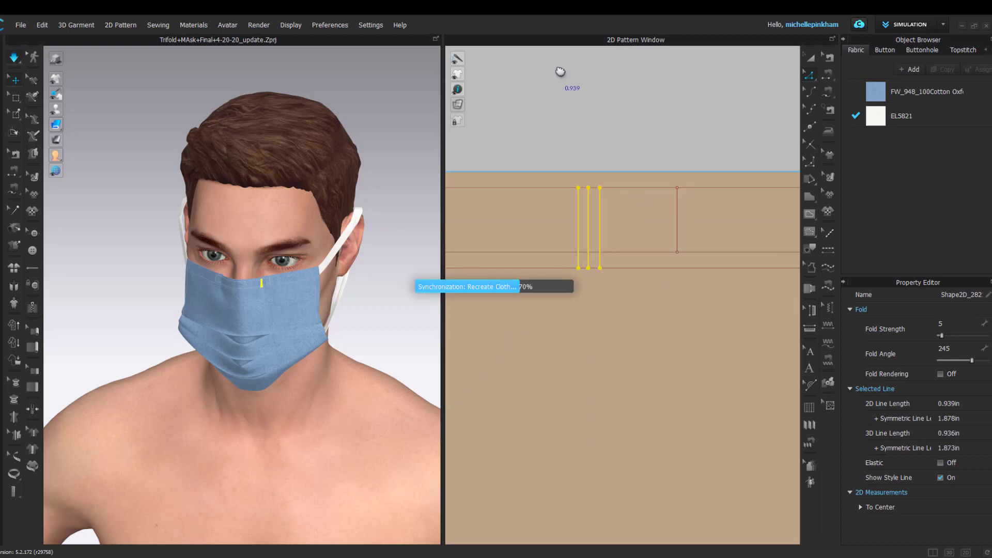
{"action": "right_click_drag", "start_coordinate": [309, 322], "coordinate": [307, 336]}
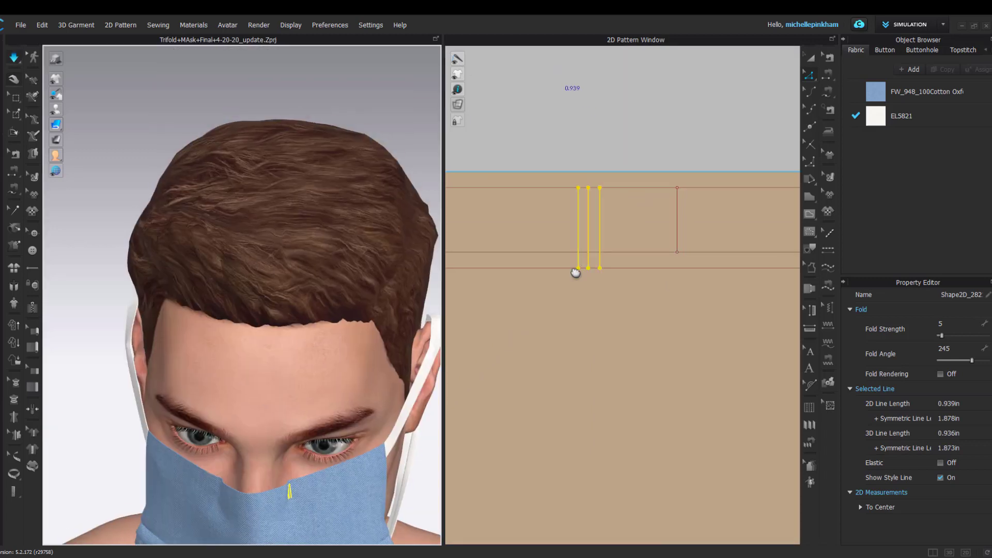
Step: Copy the three vertical nose lines, paste the copy beside them on the centre-line side and simulate the garment
{"action": "left_click", "coordinate": [583, 161]}
{"action": "left_click_drag", "start_coordinate": [606, 269], "coordinate": [605, 270]}
{"action": "key", "text": "ctrl+c"}
{"action": "key", "text": "ctrl+v"}
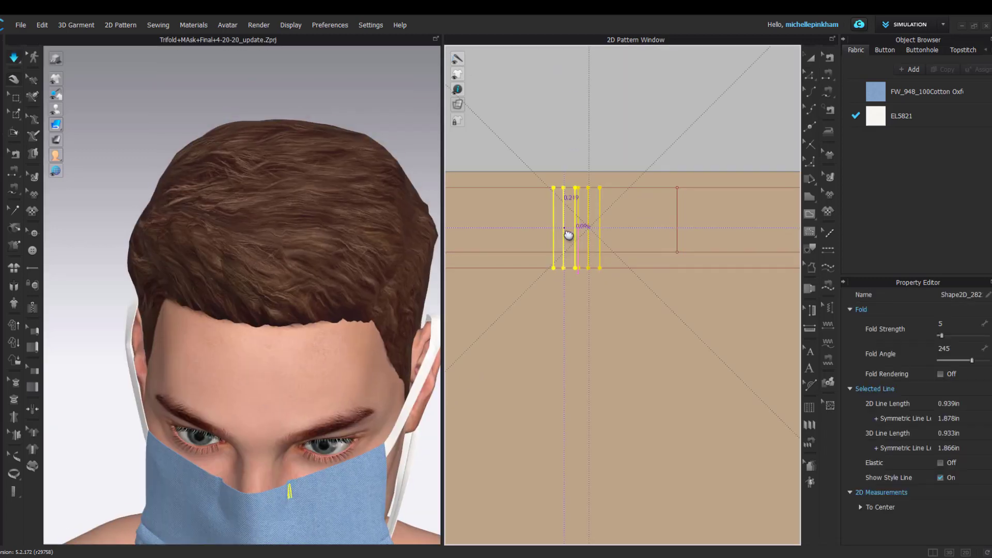
{"action": "left_click", "coordinate": [562, 231]}
{"action": "left_click", "coordinate": [569, 131]}
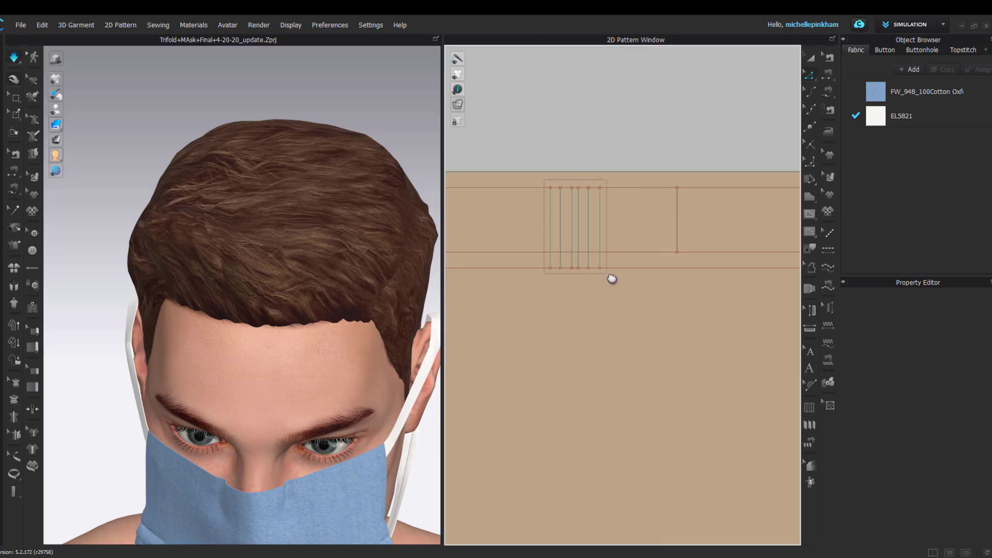
{"action": "right_click_drag", "start_coordinate": [208, 221], "coordinate": [247, 257]}
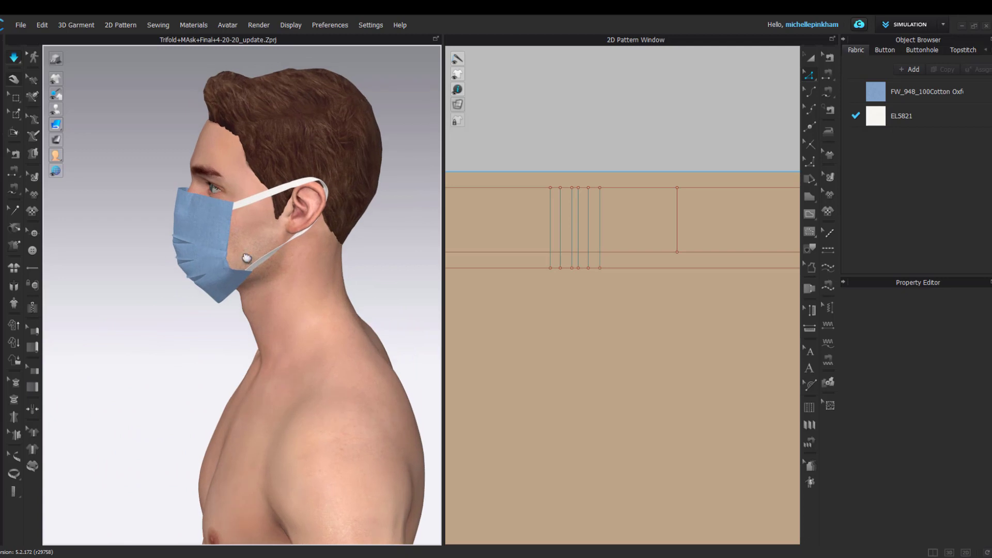
Step: Copy the six vertical nose lines and paste the copy beside them on the side nearer the mask's centre line
{"action": "scroll", "coordinate": [619, 192], "scroll_direction": "down", "scroll_amount": 4}
{"action": "middle_click_drag", "start_coordinate": [631, 188], "coordinate": [654, 188]}
{"action": "left_click_drag", "start_coordinate": [595, 157], "coordinate": [593, 211]}
{"action": "left_click", "coordinate": [614, 149]}
{"action": "scroll", "coordinate": [601, 160], "scroll_direction": "up", "scroll_amount": 5}
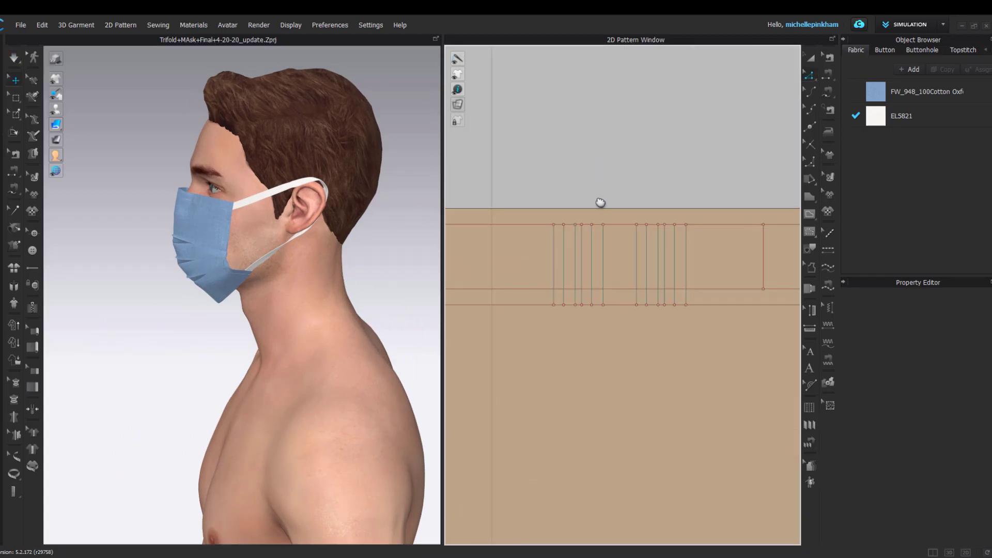
Step: Slant both sets of nose lines by shifting their upper endpoints about 0.06 in toward the centre line, and simulate the garment
{"action": "left_click_drag", "start_coordinate": [702, 246], "coordinate": [700, 243]}
{"action": "left_click_drag", "start_coordinate": [686, 225], "coordinate": [676, 228]}
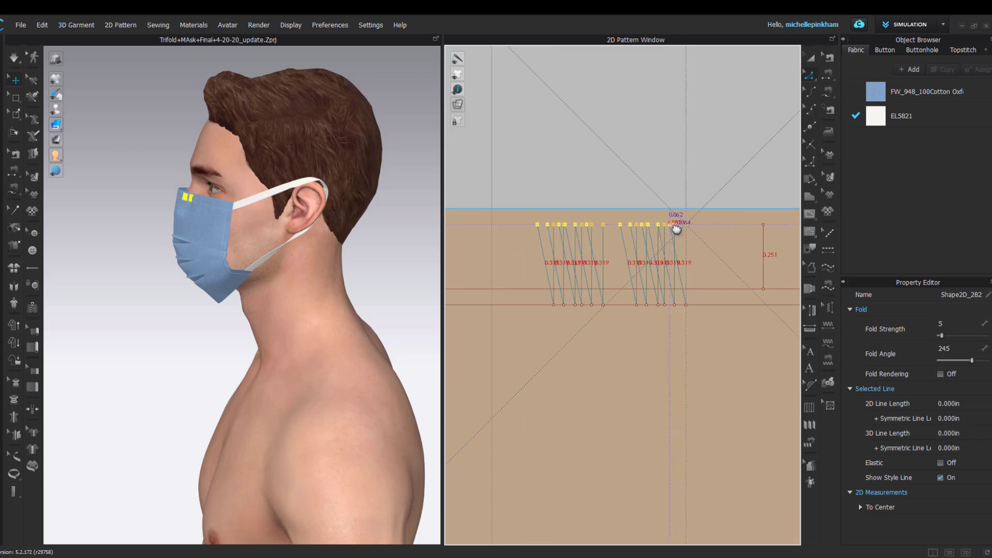
{"action": "left_click", "coordinate": [678, 174]}
{"action": "scroll", "coordinate": [679, 183], "scroll_direction": "down", "scroll_amount": 4}
{"action": "right_click_drag", "start_coordinate": [316, 155], "coordinate": [178, 385]}
{"action": "left_click", "coordinate": [149, 453]}
{"action": "right_click_drag", "start_coordinate": [148, 453], "coordinate": [258, 304]}
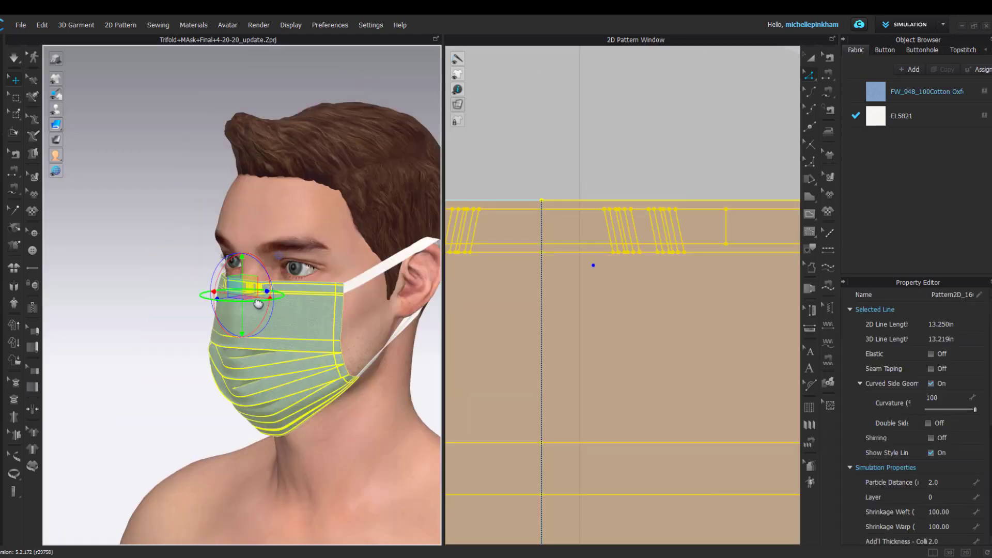
{"action": "key", "text": "q"}
{"action": "scroll", "coordinate": [181, 148], "scroll_direction": "up", "scroll_amount": 5}
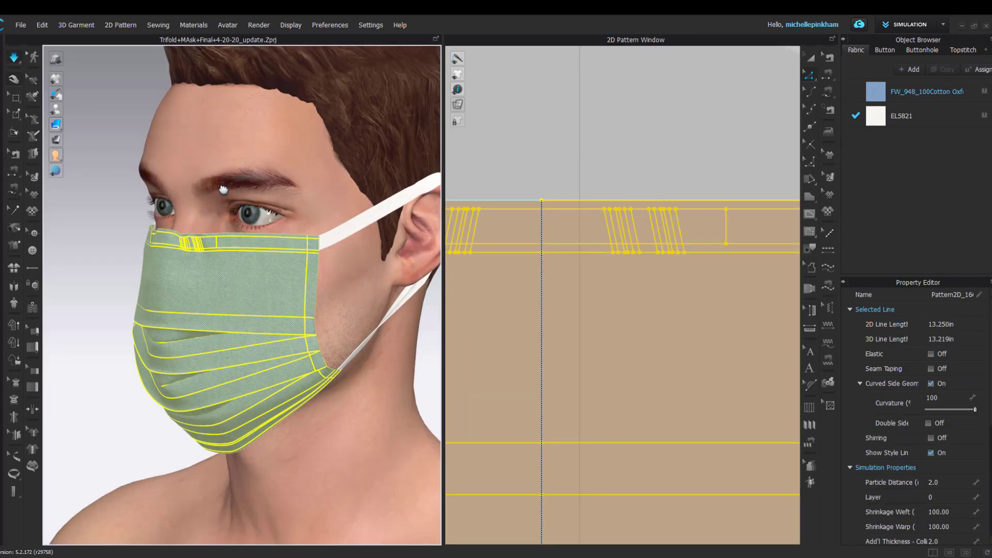
{"action": "right_click_drag", "start_coordinate": [135, 197], "coordinate": [206, 200]}
{"action": "key", "text": "space"}
Step: Move the inner set of slanted nose lines close against the outer set, and strengthen all the pattern pieces
{"action": "left_click_drag", "start_coordinate": [603, 264], "coordinate": [646, 206]}
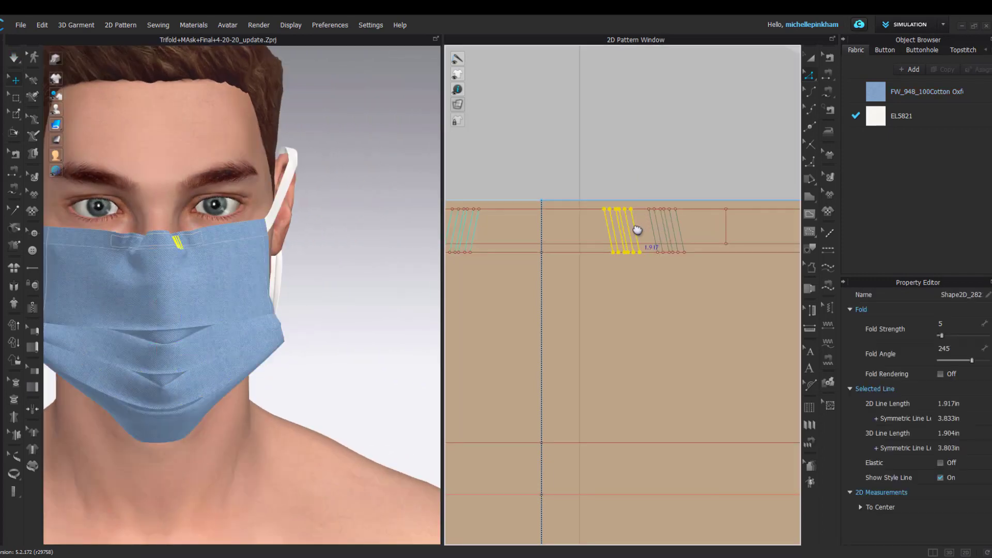
{"action": "scroll", "coordinate": [637, 230], "scroll_direction": "up", "scroll_amount": 4}
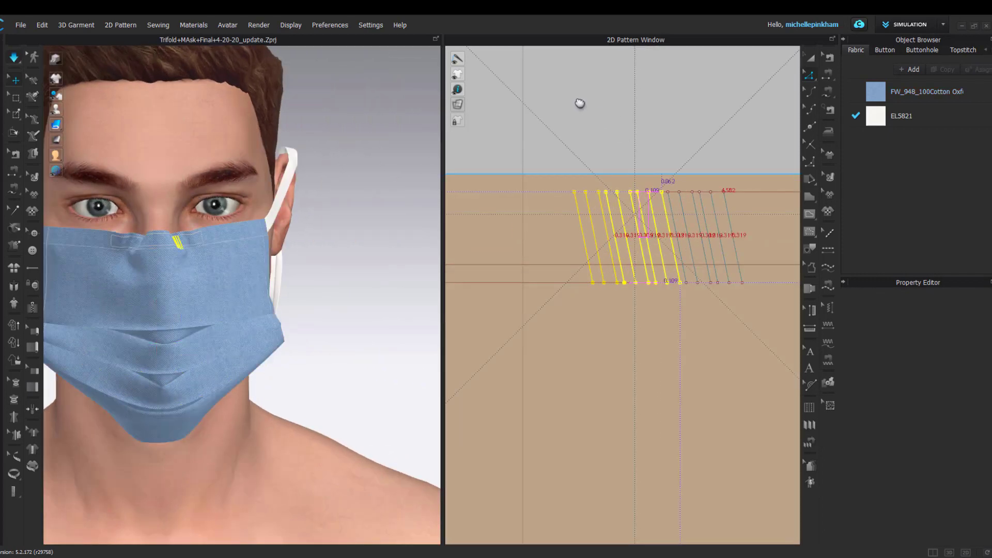
{"action": "key", "text": "ctrl+a"}
{"action": "right_click_drag", "start_coordinate": [251, 231], "coordinate": [172, 226]}
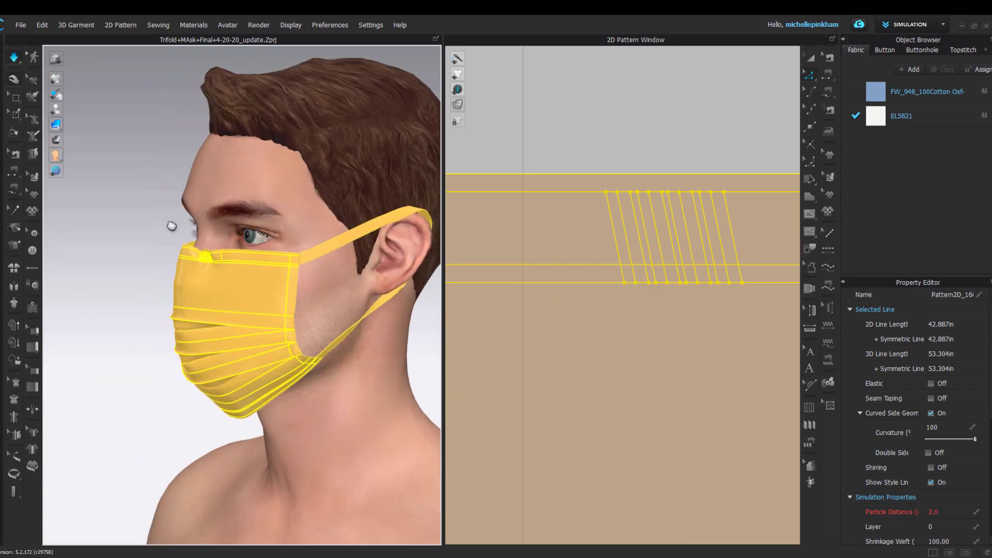
Step: Delete the five slanted nose lines nearest the mask's centre line
{"action": "left_click_drag", "start_coordinate": [577, 184], "coordinate": [651, 256]}
{"action": "left_click_drag", "start_coordinate": [617, 228], "coordinate": [626, 209]}
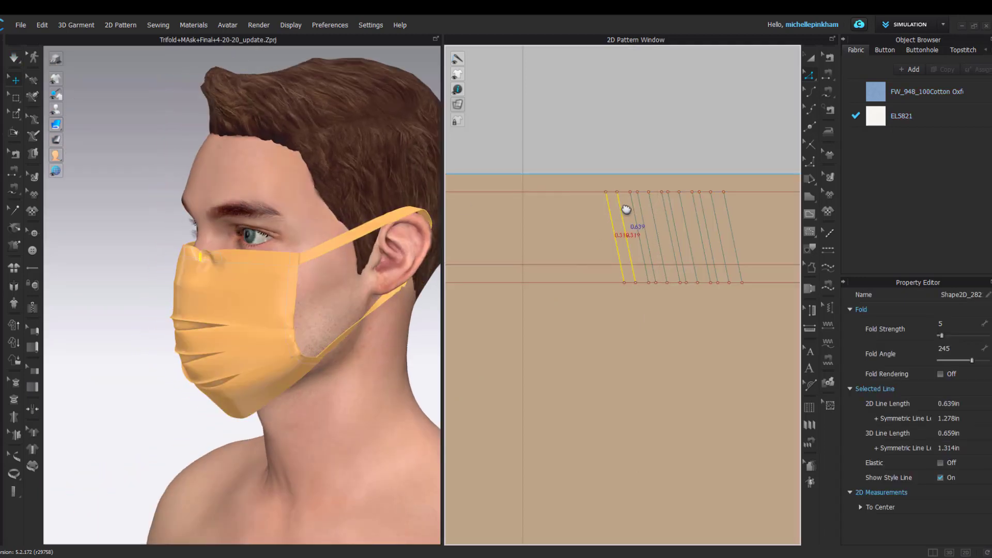
{"action": "key", "text": "Delete"}
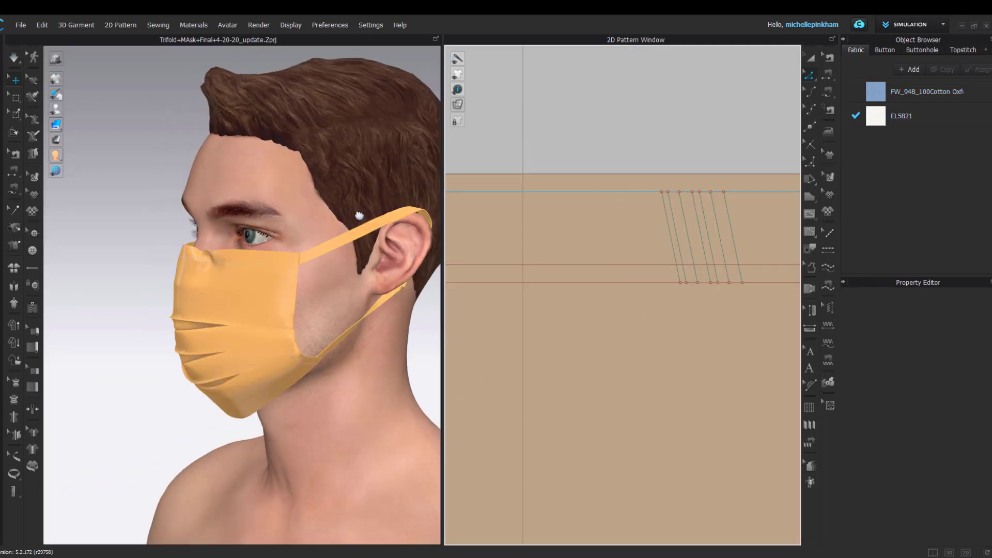
Step: Pull the mask's upper side corner toward the ear during simulation, and remove the strengthening from the mask panel
{"action": "left_click", "coordinate": [300, 259]}
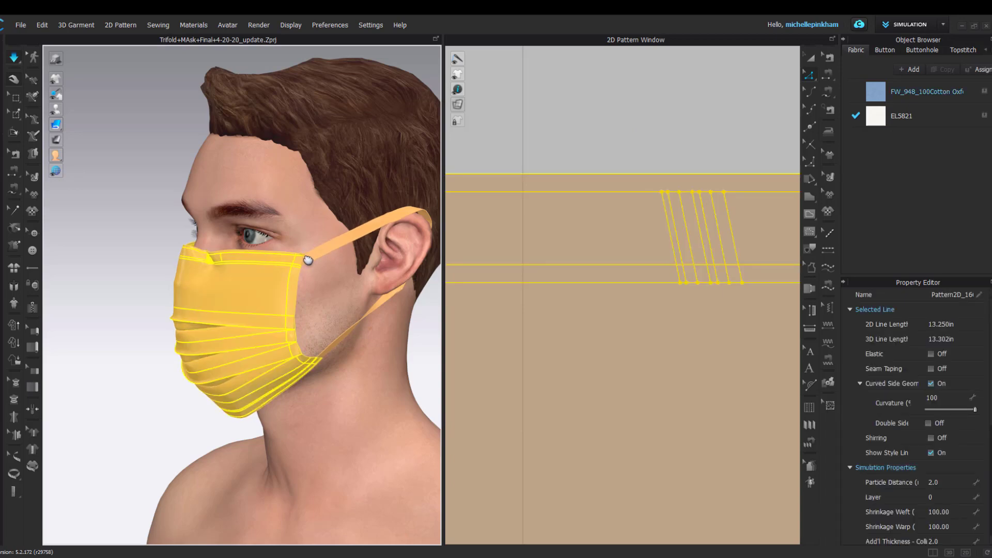
{"action": "left_click_drag", "start_coordinate": [317, 260], "coordinate": [330, 258]}
{"action": "left_click", "coordinate": [274, 191]}
{"action": "right_click_drag", "start_coordinate": [274, 191], "coordinate": [253, 217]}
Step: Tack the mask's upper edge to the avatar on both sides of the nose bridge
{"action": "left_click", "coordinate": [15, 210]}
{"action": "left_click", "coordinate": [10, 248]}
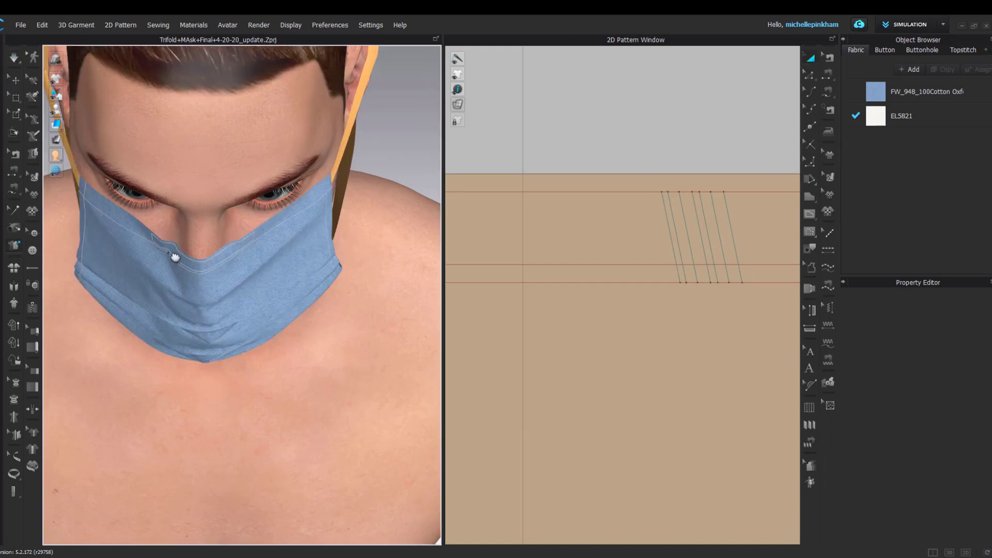
{"action": "left_click", "coordinate": [173, 252]}
{"action": "left_click", "coordinate": [174, 243]}
{"action": "left_click", "coordinate": [236, 250]}
{"action": "left_click", "coordinate": [234, 238]}
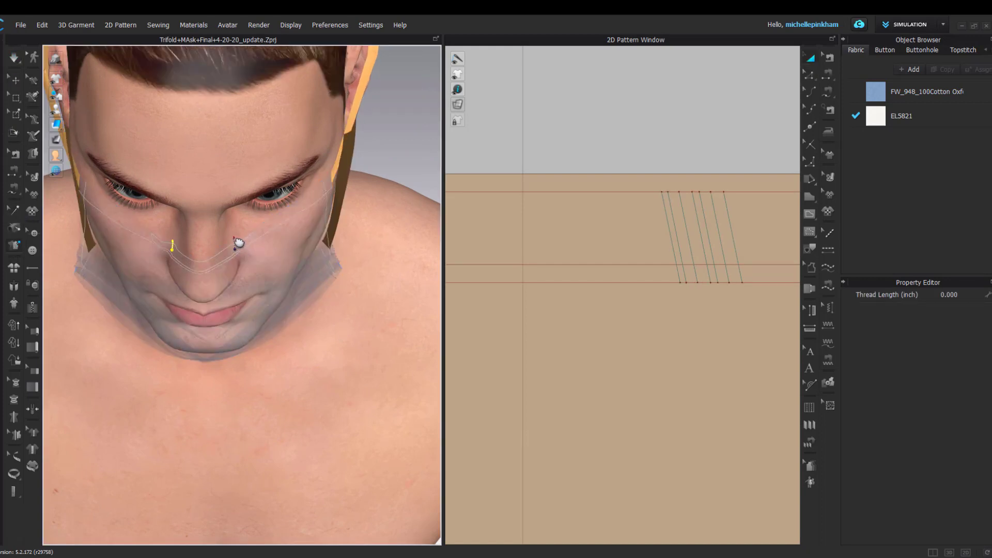
{"action": "left_click", "coordinate": [740, 269]}
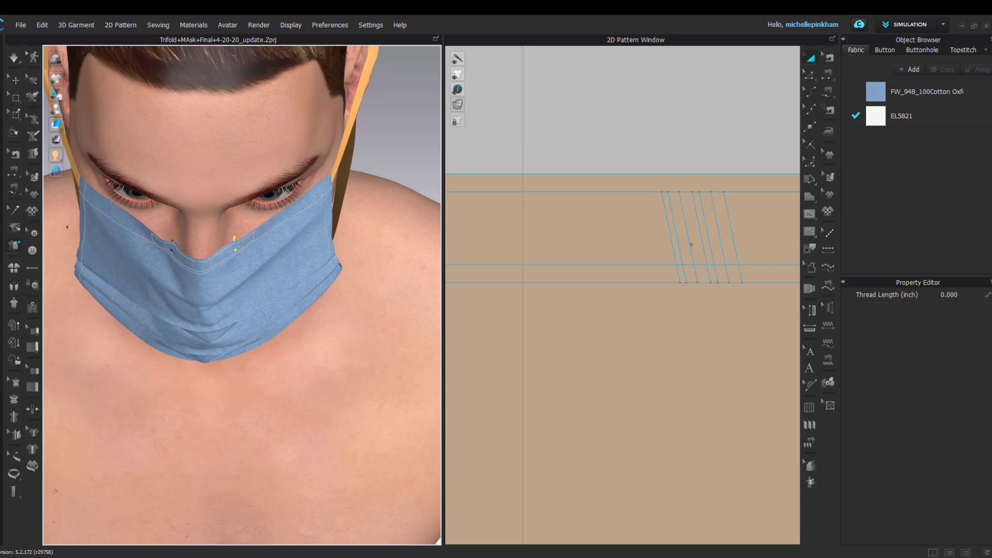
Step: Set the thread length of both nose tacks to 0.125 in and simulate the garment
{"action": "left_click", "coordinate": [14, 211]}
{"action": "scroll", "coordinate": [168, 250], "scroll_direction": "up", "scroll_amount": 2}
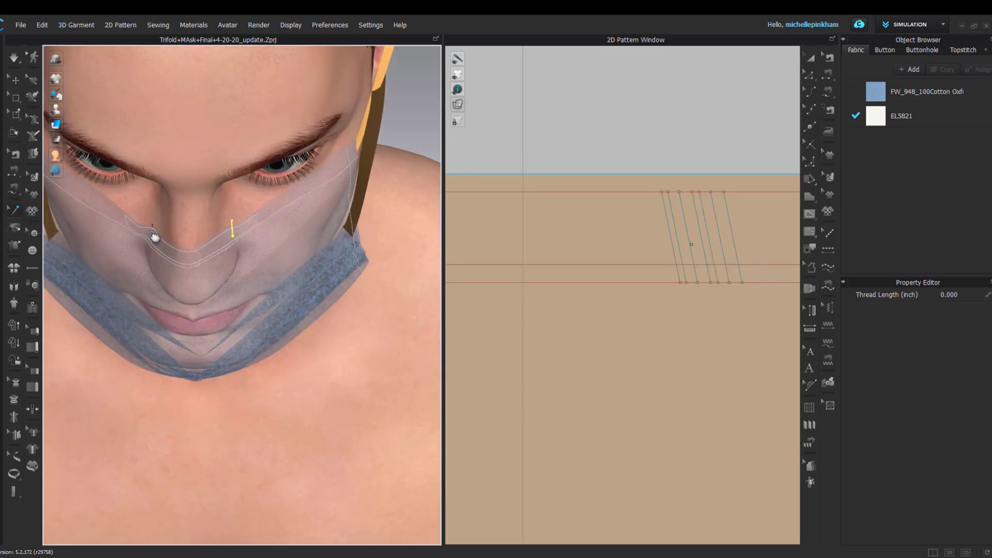
{"action": "left_click", "coordinate": [973, 297]}
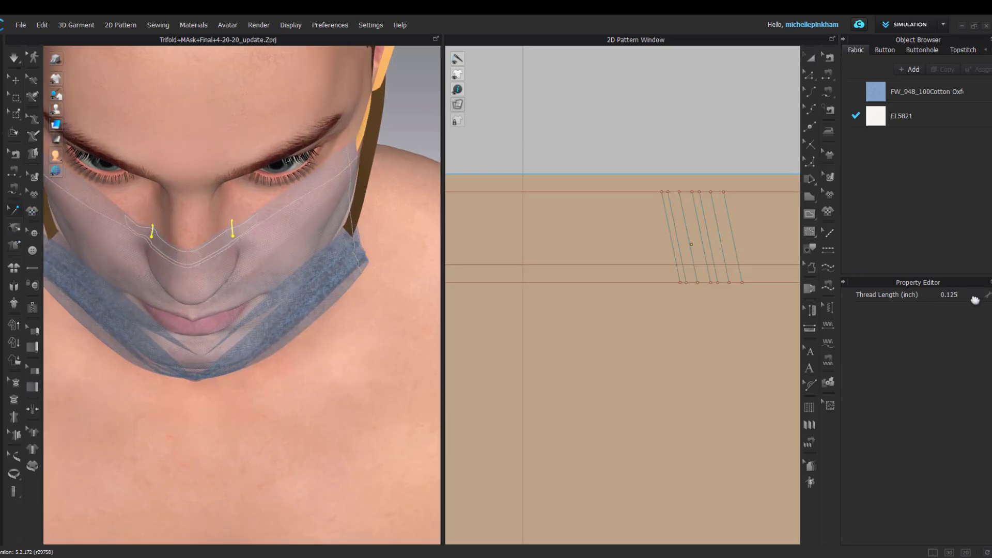
{"action": "key", "text": "space"}
Step: Pull the mask's other upper side corner toward the ear while the garment simulates
{"action": "scroll", "coordinate": [310, 183], "scroll_direction": "down", "scroll_amount": 2}
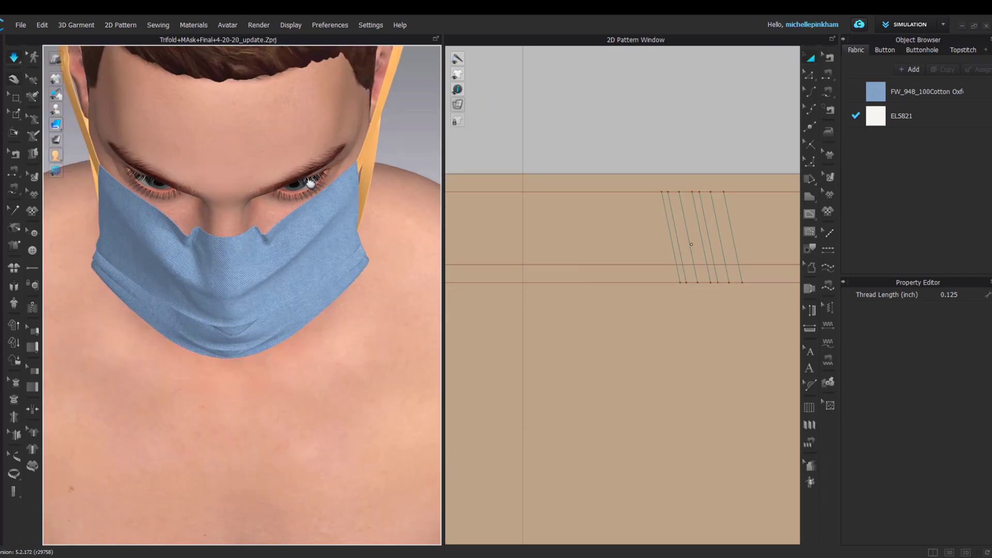
{"action": "right_click_drag", "start_coordinate": [310, 183], "coordinate": [231, 225]}
{"action": "left_click", "coordinate": [150, 236]}
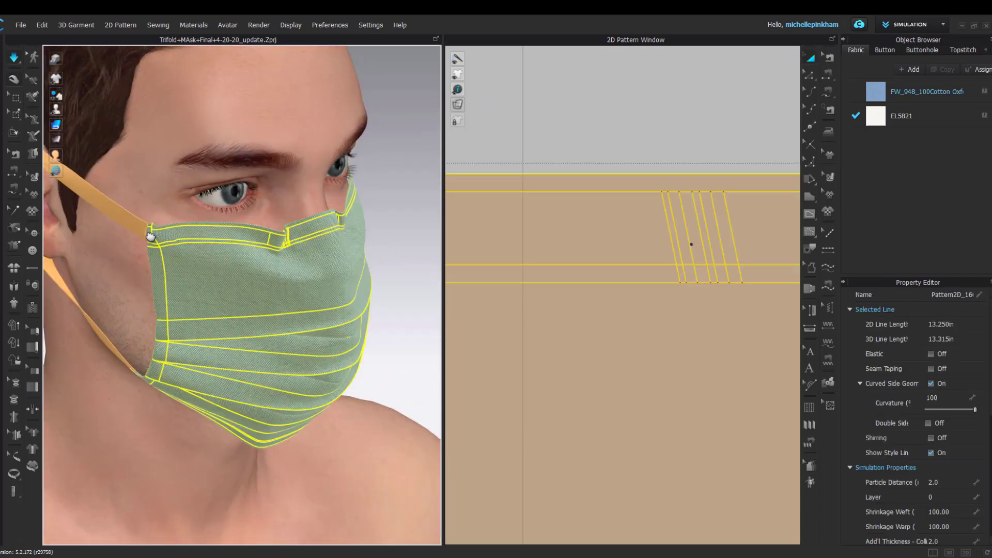
{"action": "left_click_drag", "start_coordinate": [150, 236], "coordinate": [138, 239]}
{"action": "key", "text": "space"}
Step: Select both ear straps and remove their strengthening
{"action": "left_click", "coordinate": [126, 228]}
{"action": "scroll", "coordinate": [284, 230], "scroll_direction": "down", "scroll_amount": 2}
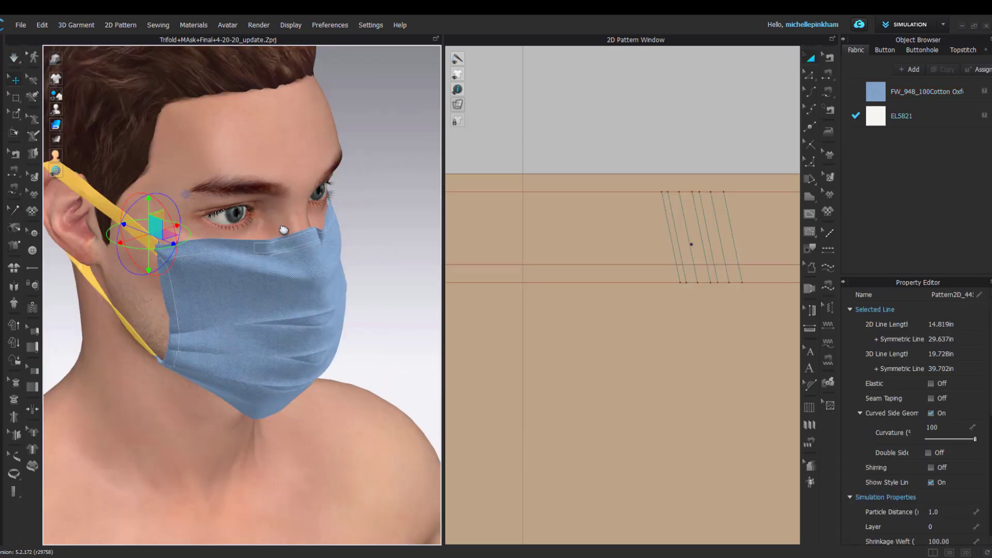
{"action": "scroll", "coordinate": [284, 229], "scroll_direction": "down", "scroll_amount": 1}
{"action": "right_click_drag", "start_coordinate": [284, 230], "coordinate": [259, 215]}
{"action": "left_click", "coordinate": [362, 239], "text": "shift"}
{"action": "right_click", "coordinate": [360, 239]}
{"action": "left_click", "coordinate": [408, 293]}
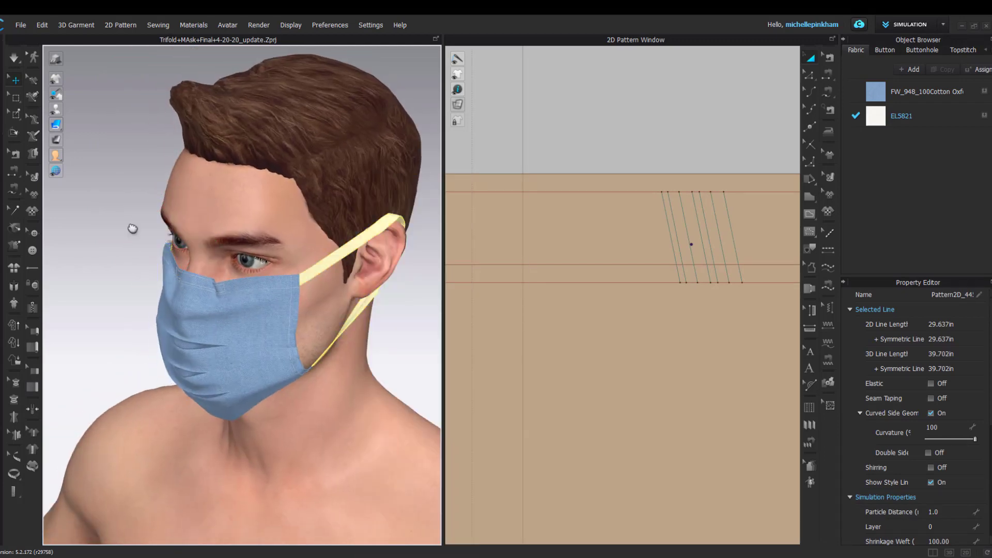
{"action": "left_click", "coordinate": [133, 228]}
Step: Shorten the ear strap by retracting the pattern outline at its upper end by 0.7 in, and simulate the garment
{"action": "middle_click_drag", "start_coordinate": [316, 292], "coordinate": [262, 175]}
{"action": "scroll", "coordinate": [248, 173], "scroll_direction": "up", "scroll_amount": 3}
{"action": "left_click", "coordinate": [233, 169]}
{"action": "scroll", "coordinate": [673, 192], "scroll_direction": "down", "scroll_amount": 4}
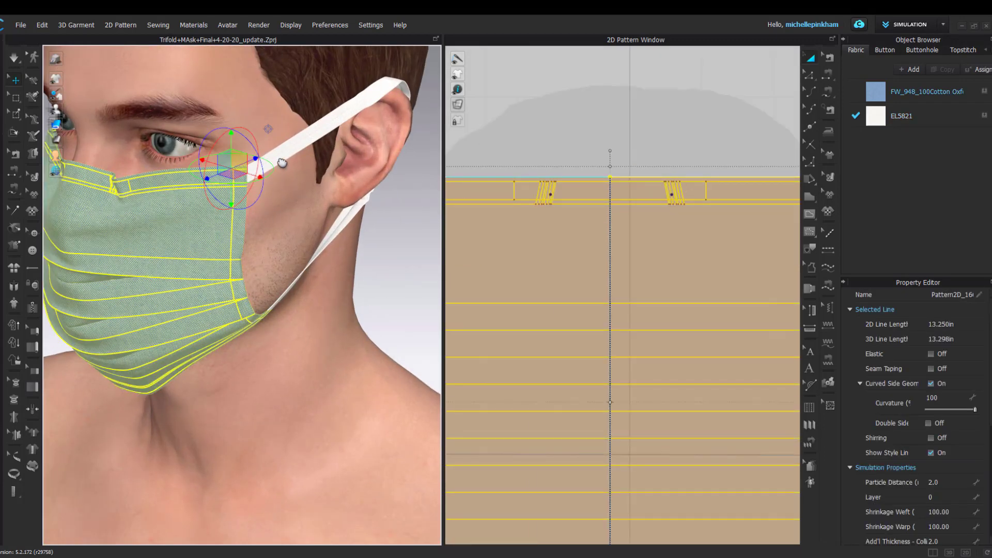
{"action": "left_click", "coordinate": [282, 162]}
{"action": "scroll", "coordinate": [733, 197], "scroll_direction": "up", "scroll_amount": 5}
{"action": "key", "text": "z"}
{"action": "right_click", "coordinate": [675, 176]}
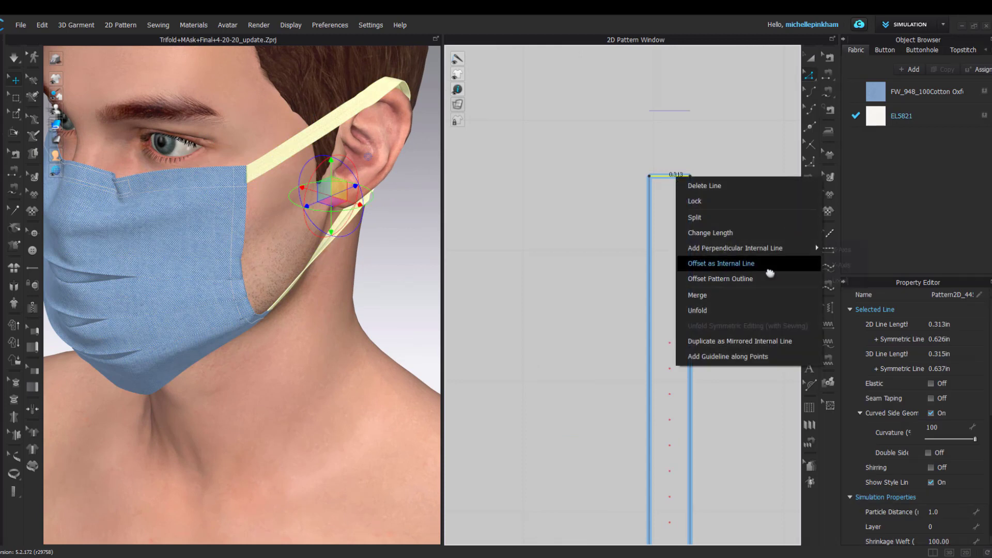
{"action": "left_click", "coordinate": [754, 278]}
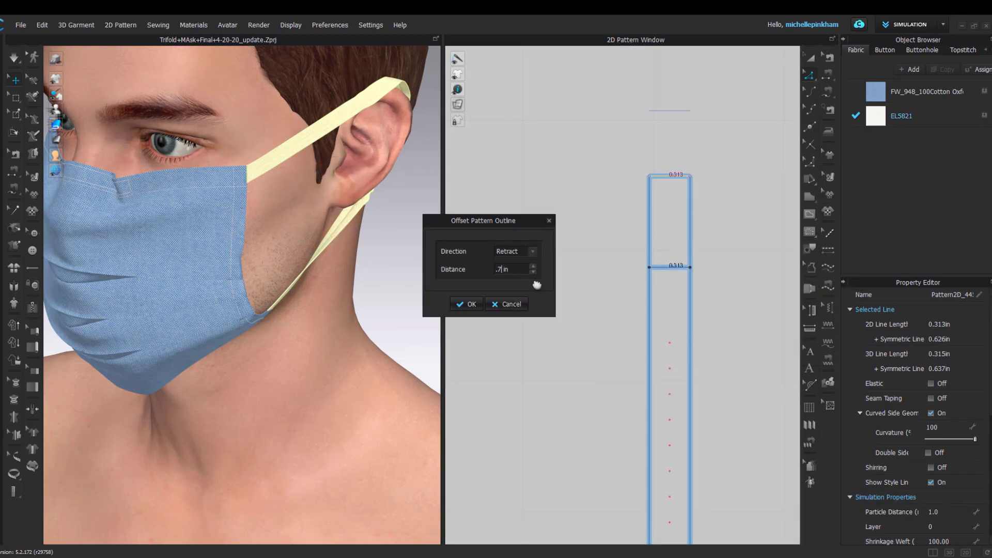
{"action": "key", "text": "Return"}
{"action": "key", "text": "space"}
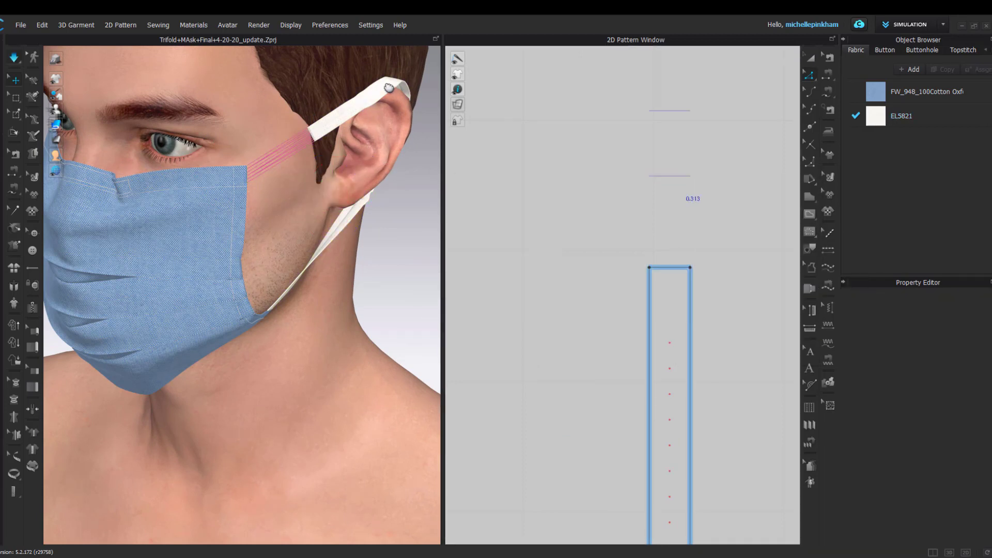
{"action": "key", "text": "space"}
{"action": "left_click", "coordinate": [257, 174]}
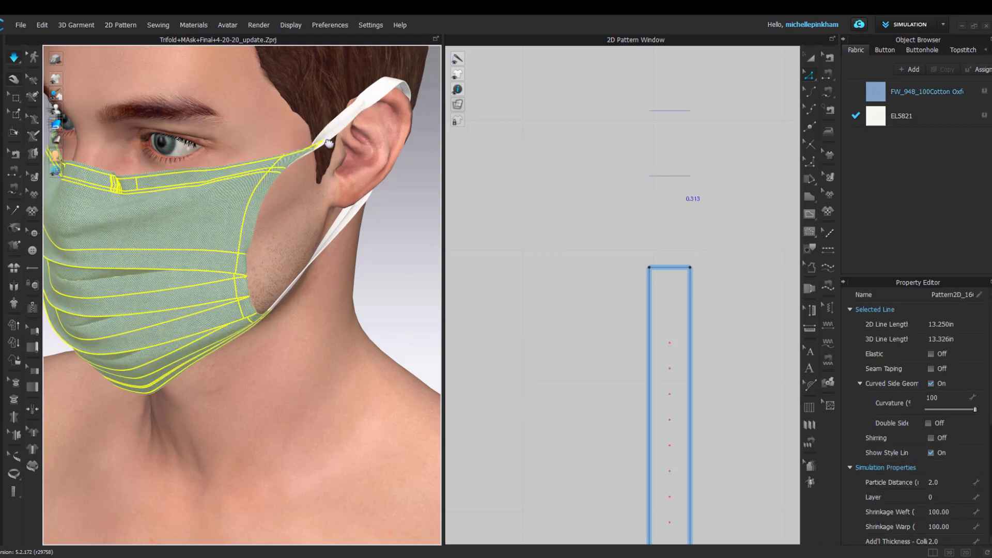
Step: Turn on Elastic for the ear strap's long edges with a ratio of 100, and simulate the garment
{"action": "scroll", "coordinate": [593, 290], "scroll_direction": "down", "scroll_amount": 5}
{"action": "left_click", "coordinate": [588, 337]}
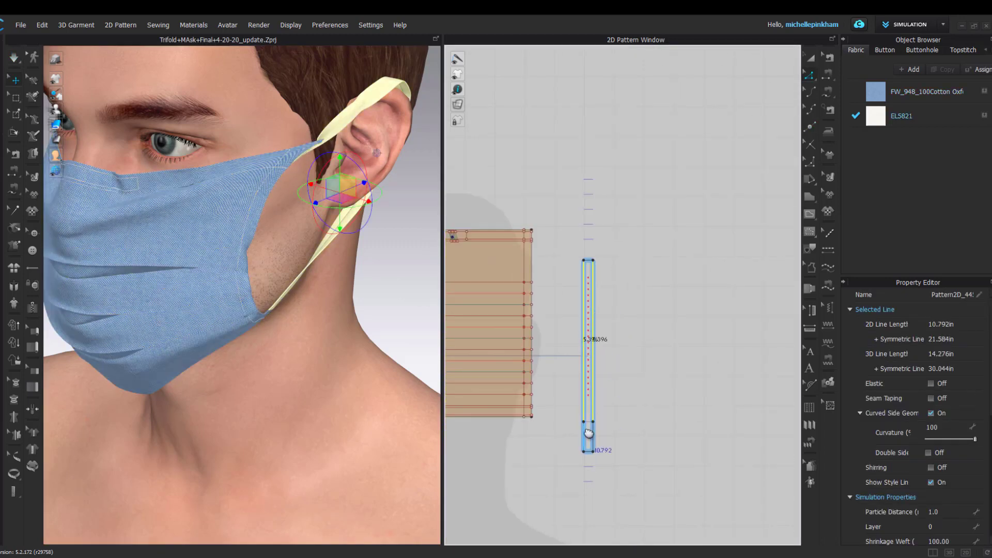
{"action": "left_click", "coordinate": [931, 384]}
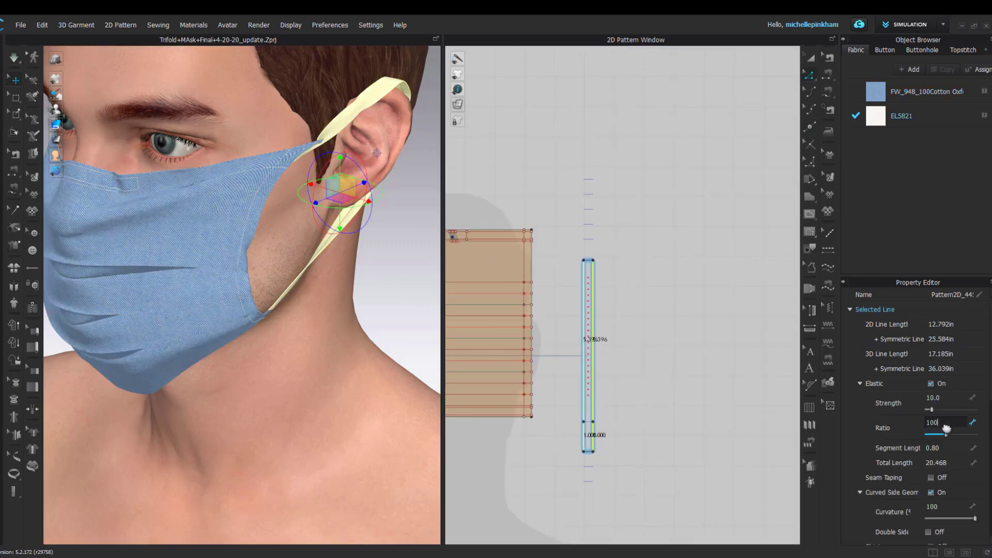
{"action": "key", "text": "space"}
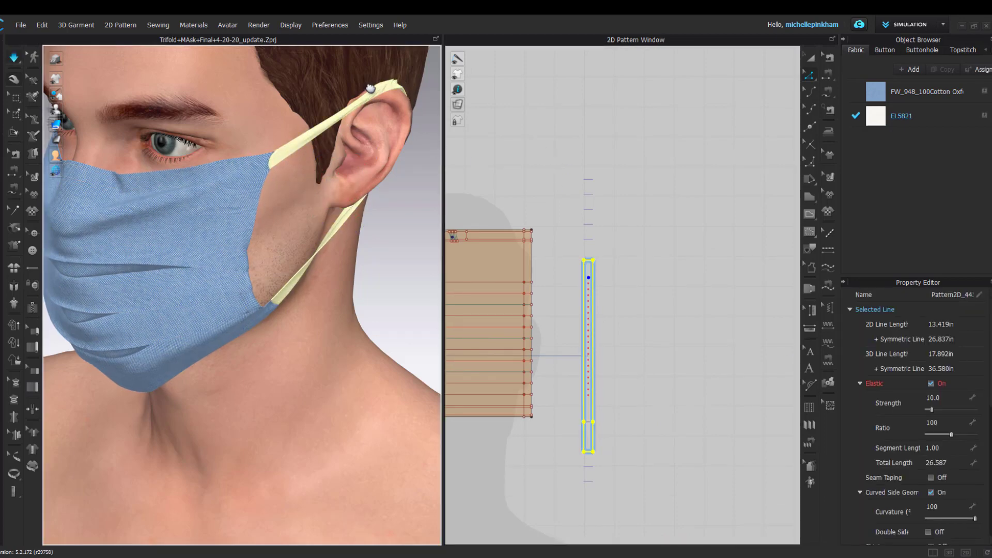
{"action": "right_click_drag", "start_coordinate": [335, 132], "coordinate": [402, 147]}
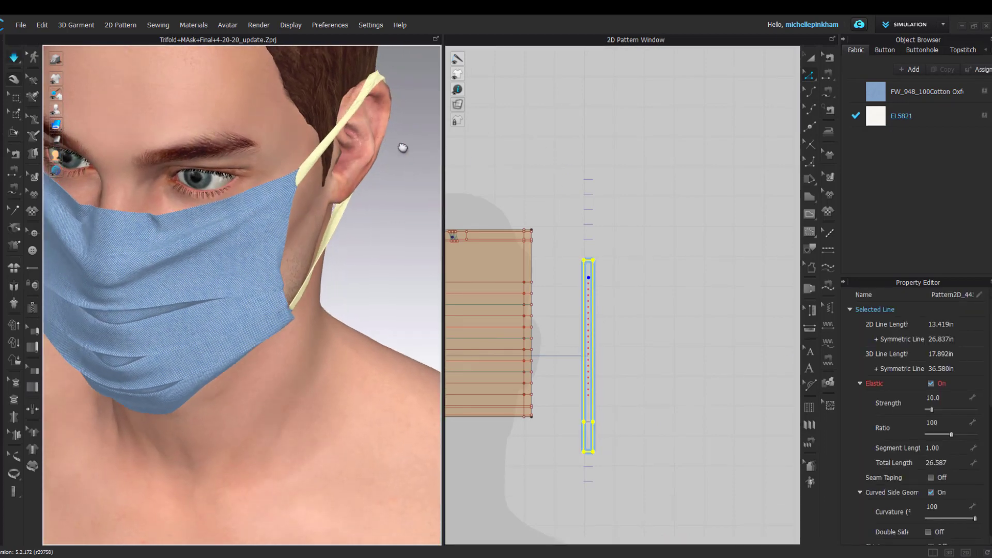
{"action": "left_click", "coordinate": [609, 238]}
{"action": "scroll", "coordinate": [372, 229], "scroll_direction": "down", "scroll_amount": 2}
{"action": "right_click_drag", "start_coordinate": [372, 228], "coordinate": [168, 204]}
{"action": "scroll", "coordinate": [168, 204], "scroll_direction": "up", "scroll_amount": 3}
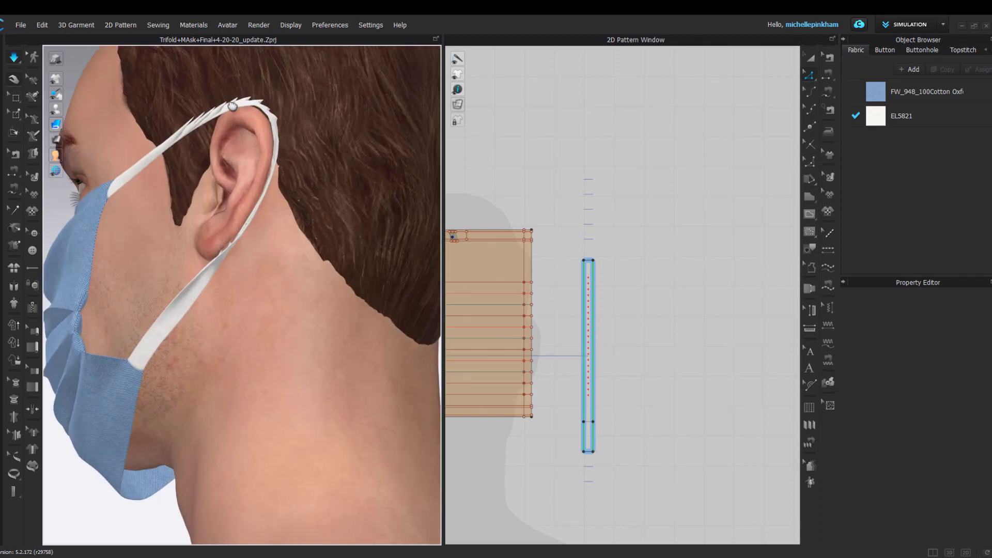
Step: Reselect the ear strap's long edges, edit their elastic ratio and simulate the garment
{"action": "left_click", "coordinate": [592, 289]}
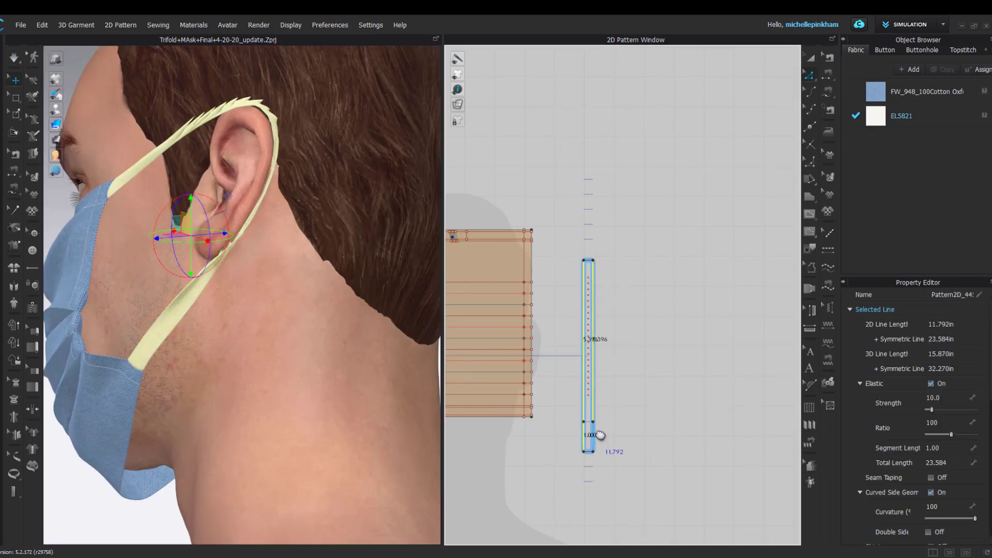
{"action": "left_click", "coordinate": [951, 424]}
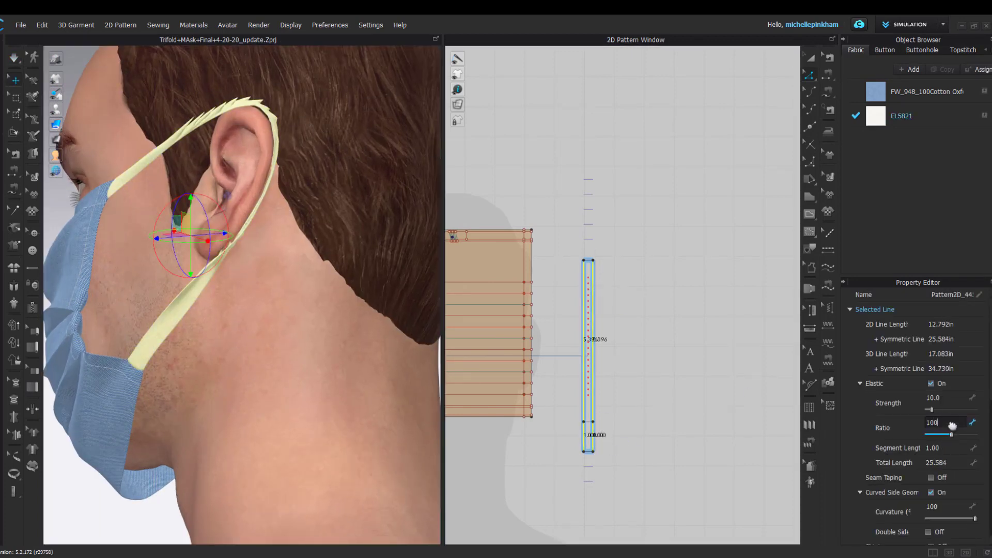
{"action": "left_click", "coordinate": [649, 334]}
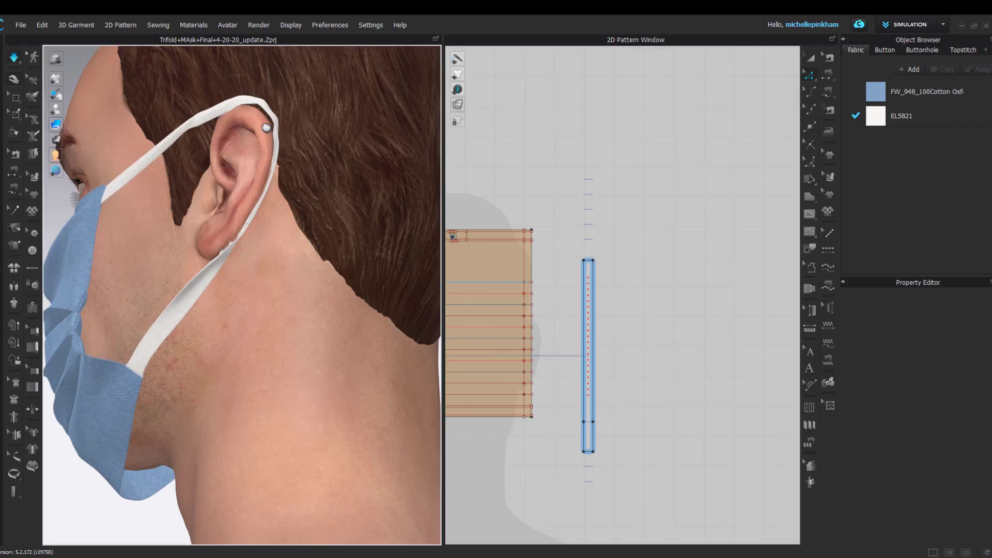
{"action": "key", "text": "space"}
Step: Examine the mask's fit around the nose, cheeks and ear straps from the front and the side
{"action": "scroll", "coordinate": [312, 272], "scroll_direction": "down", "scroll_amount": 3}
{"action": "right_click_drag", "start_coordinate": [312, 272], "coordinate": [385, 240]}
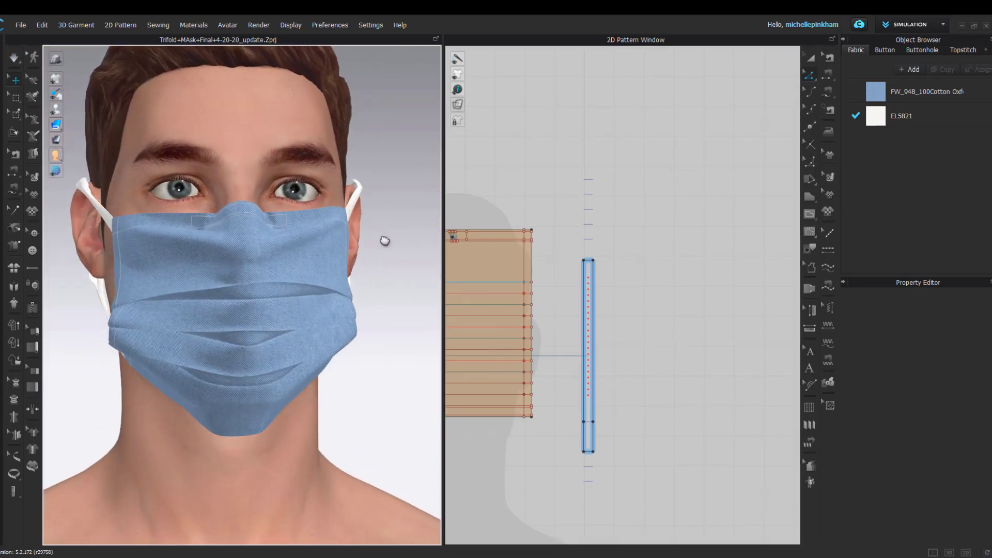
{"action": "left_click", "coordinate": [248, 332]}
{"action": "key", "text": "4"}
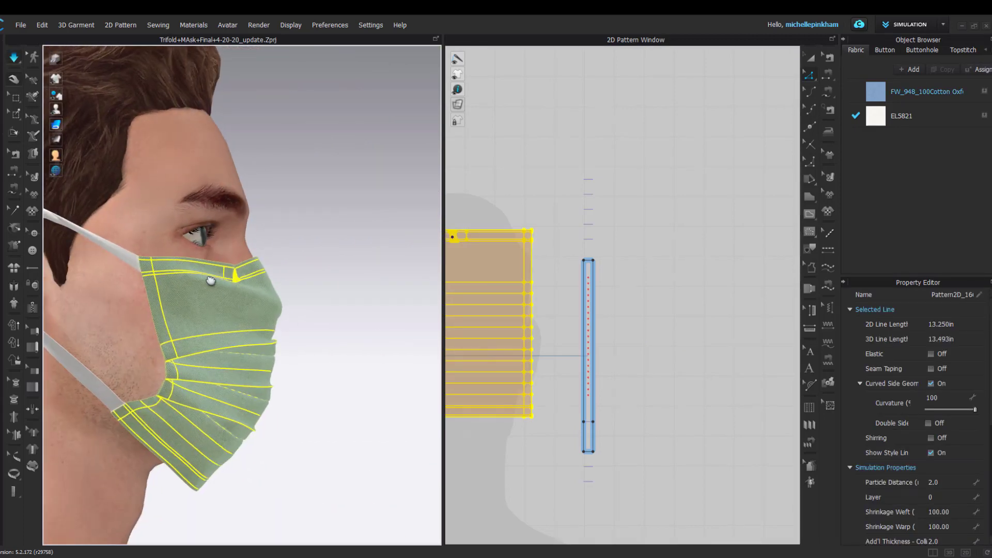
{"action": "right_click_drag", "start_coordinate": [211, 280], "coordinate": [167, 288]}
{"action": "scroll", "coordinate": [168, 292], "scroll_direction": "down", "scroll_amount": 1}
{"action": "middle_click_drag", "start_coordinate": [168, 292], "coordinate": [170, 253]}
{"action": "right_click_drag", "start_coordinate": [124, 235], "coordinate": [163, 230]}
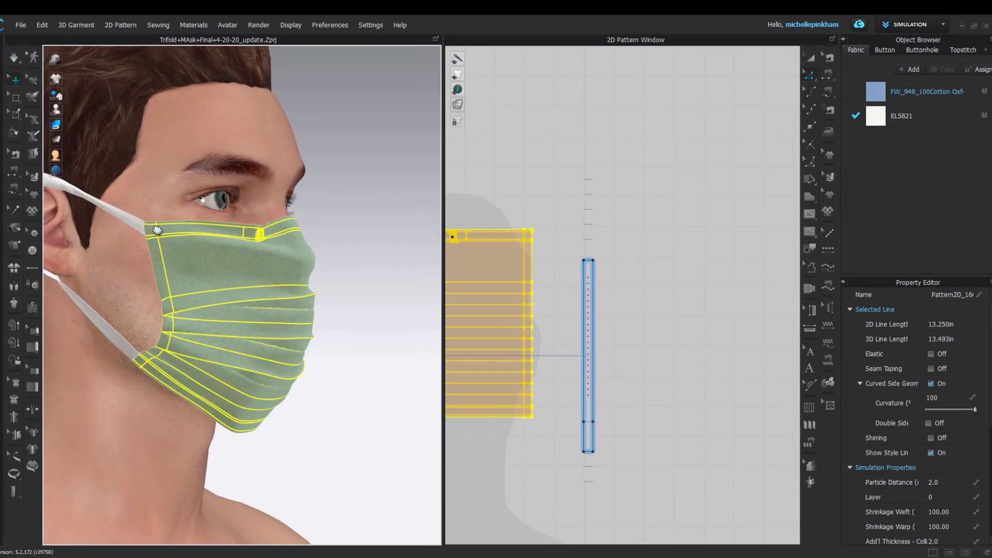
Step: Simulate the garment and check the mask's upper corners and ear straps from the front and both sides
{"action": "scroll", "coordinate": [171, 237], "scroll_direction": "down", "scroll_amount": 1}
{"action": "left_click", "coordinate": [283, 195]}
{"action": "key", "text": "space"}
{"action": "right_click_drag", "start_coordinate": [284, 194], "coordinate": [631, 206]}
{"action": "scroll", "coordinate": [377, 279], "scroll_direction": "down", "scroll_amount": 1}
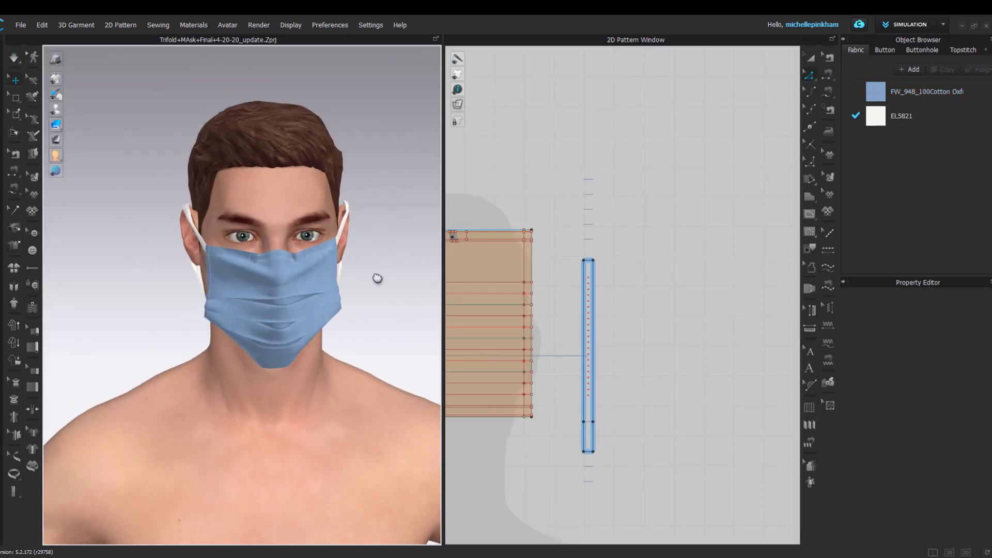
{"action": "right_click_drag", "start_coordinate": [377, 279], "coordinate": [251, 263]}
{"action": "key", "text": "1"}
{"action": "left_click", "coordinate": [247, 198]}
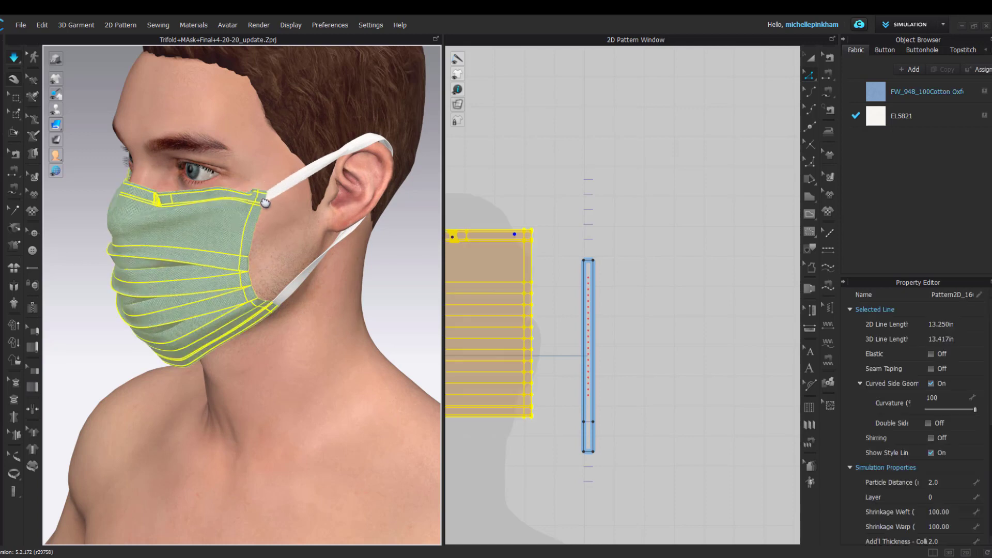
Step: Apply 10 mm Fusible_Rigid seam taping to the short edges at both ends of the ear strap, and simulate the garment
{"action": "left_click", "coordinate": [297, 188]}
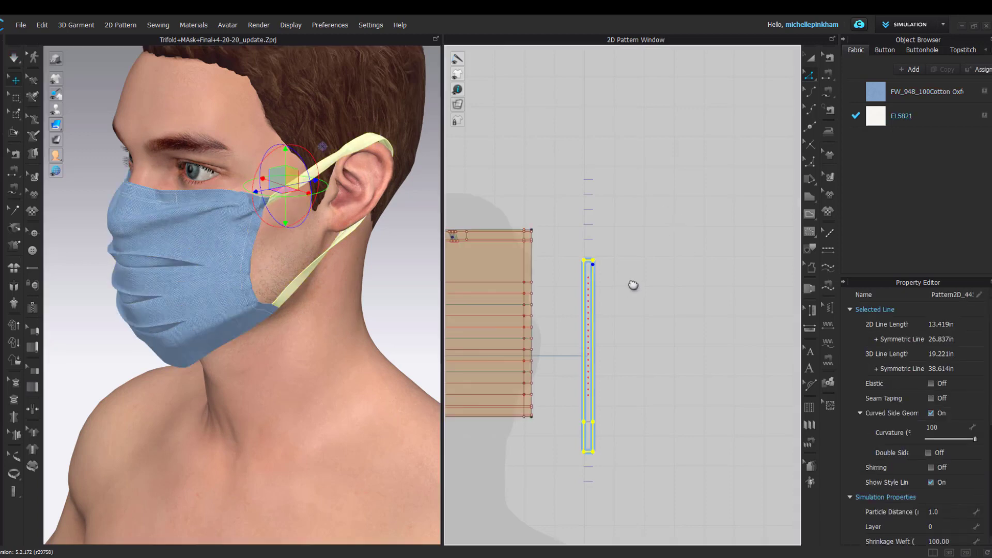
{"action": "left_click_drag", "start_coordinate": [567, 245], "coordinate": [617, 287]}
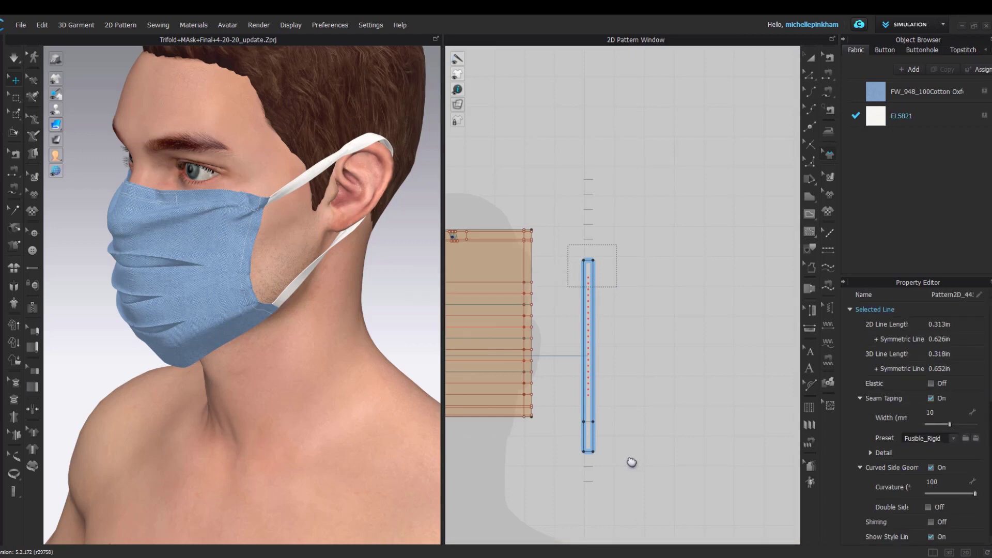
{"action": "left_click", "coordinate": [586, 451]}
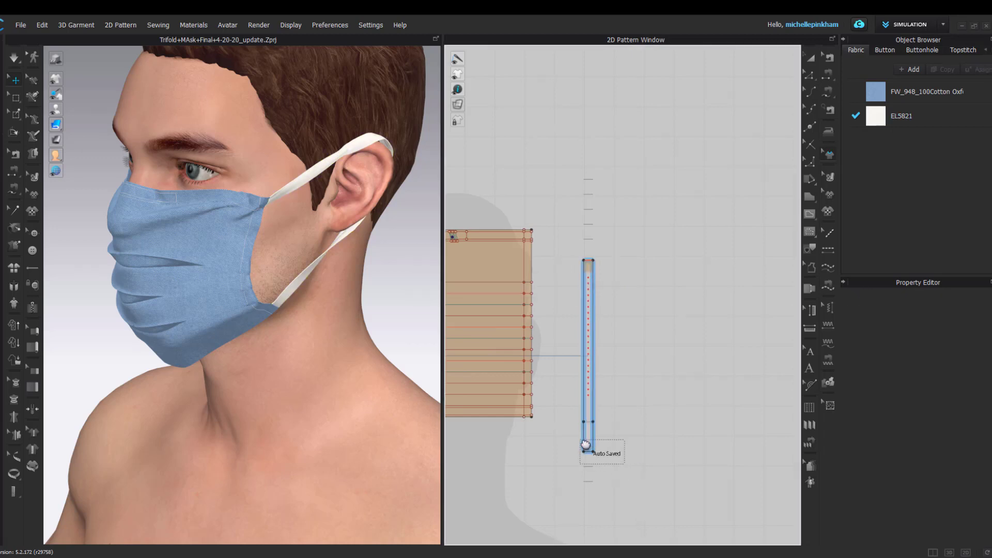
{"action": "left_click", "coordinate": [651, 314]}
{"action": "key", "text": "space"}
{"action": "key", "text": "space"}
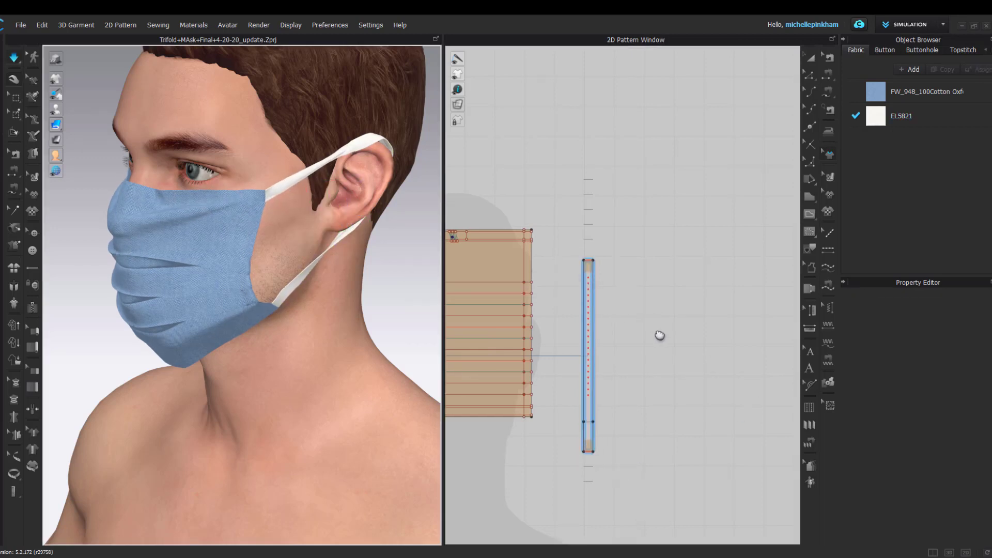
Step: Simulate the garment again and check how the taped ear strap sits at the mask's corner and around the ear
{"action": "right_click_drag", "start_coordinate": [255, 351], "coordinate": [416, 341]}
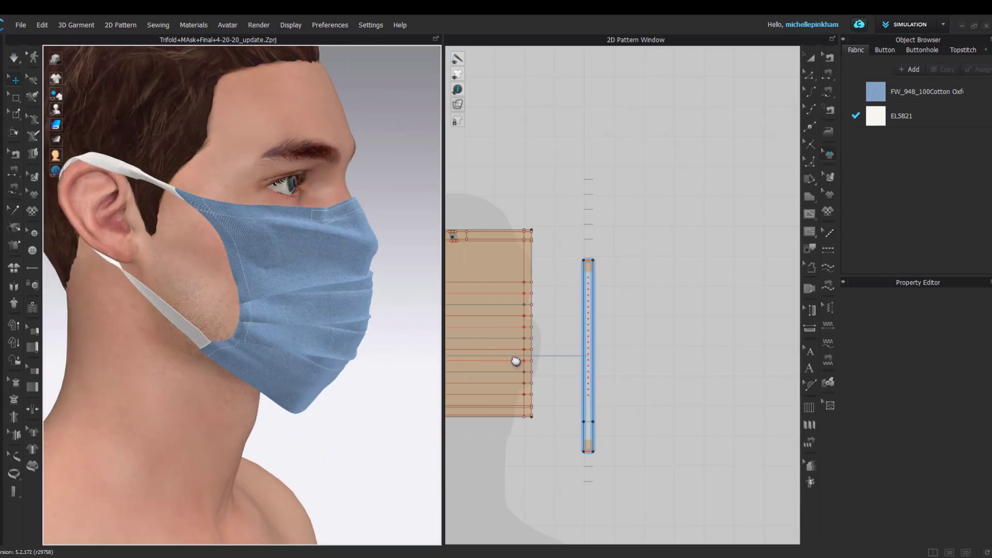
{"action": "scroll", "coordinate": [515, 363], "scroll_direction": "down", "scroll_amount": 4}
{"action": "key", "text": "space"}
{"action": "left_click", "coordinate": [189, 189]}
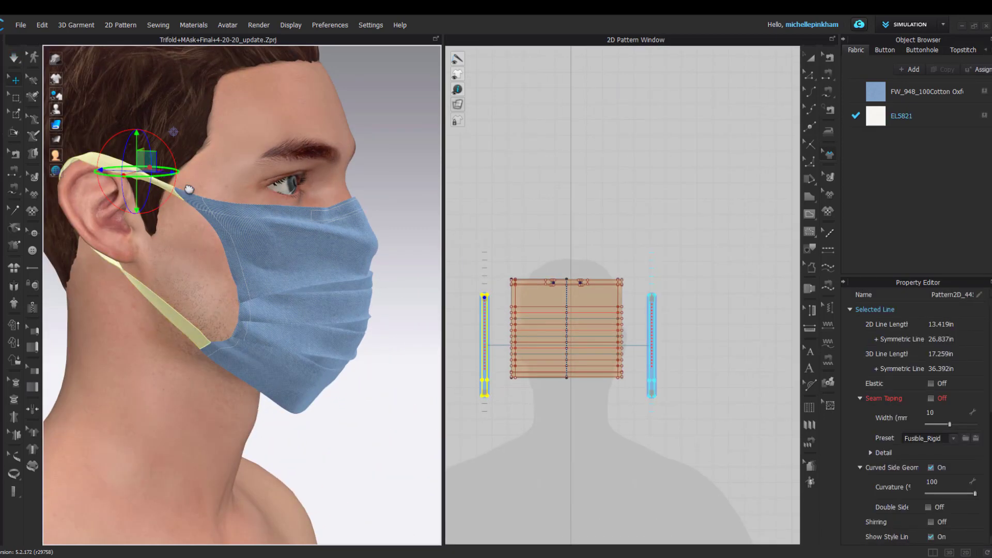
{"action": "left_click", "coordinate": [396, 180]}
{"action": "right_click_drag", "start_coordinate": [396, 179], "coordinate": [339, 246]}
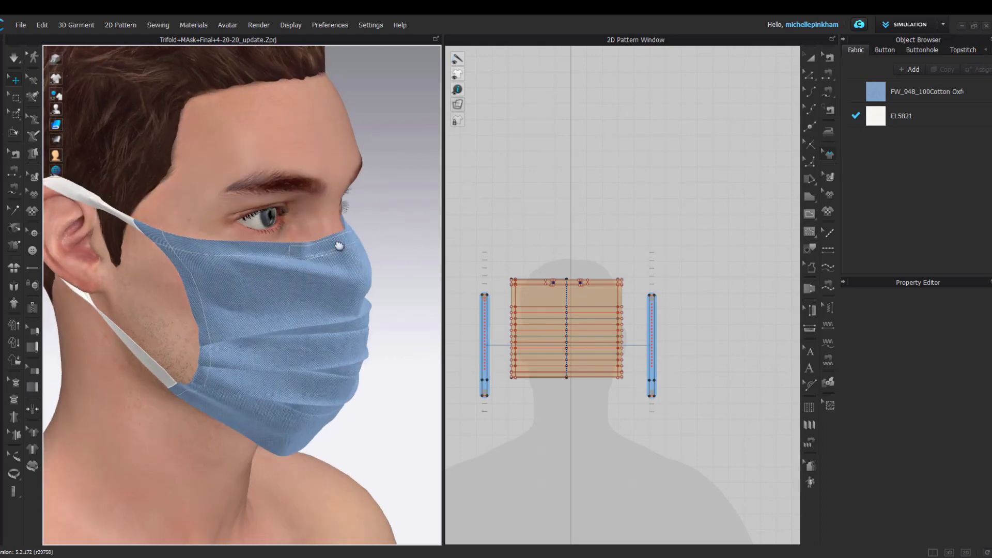
{"action": "right_click_drag", "start_coordinate": [169, 81], "coordinate": [227, 198]}
{"action": "right_click", "coordinate": [226, 136]}
{"action": "left_click", "coordinate": [227, 139]}
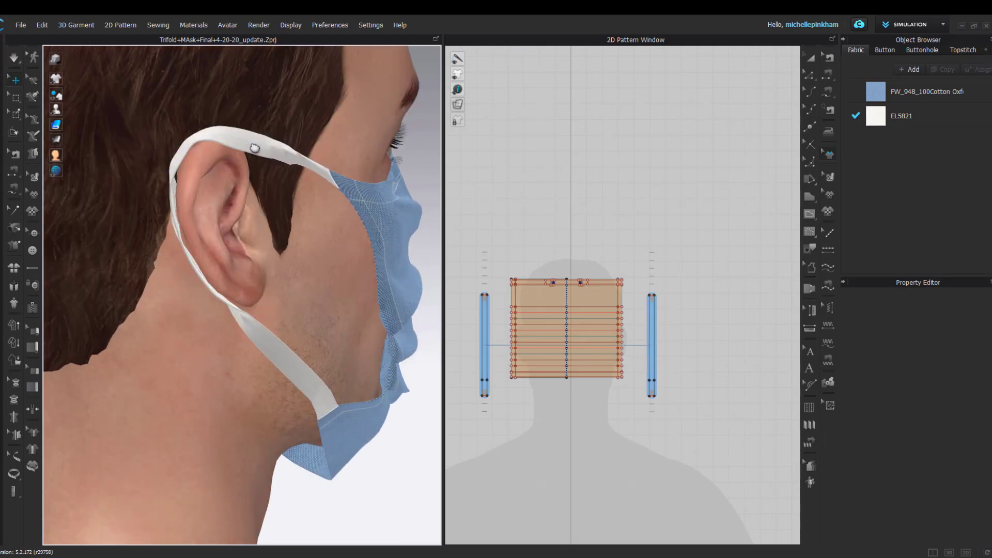
Step: Stop the simulation and pin the middle section of the ear strap on the avatar's right side, behind the ear
{"action": "left_click", "coordinate": [191, 136]}
{"action": "scroll", "coordinate": [570, 279], "scroll_direction": "up", "scroll_amount": 3}
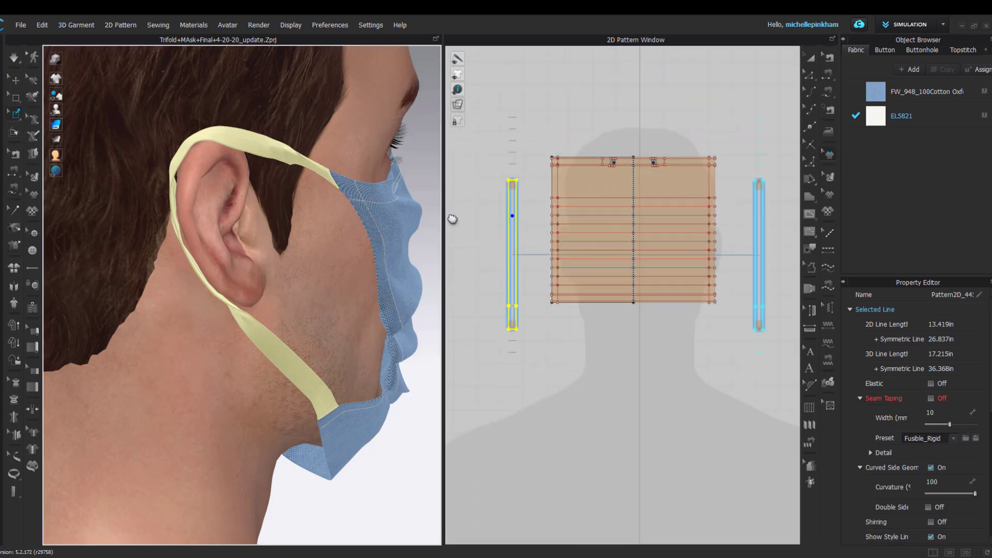
{"action": "key", "text": "space"}
{"action": "left_click_drag", "start_coordinate": [498, 224], "coordinate": [528, 282]}
{"action": "left_click_drag", "start_coordinate": [751, 222], "coordinate": [771, 256]}
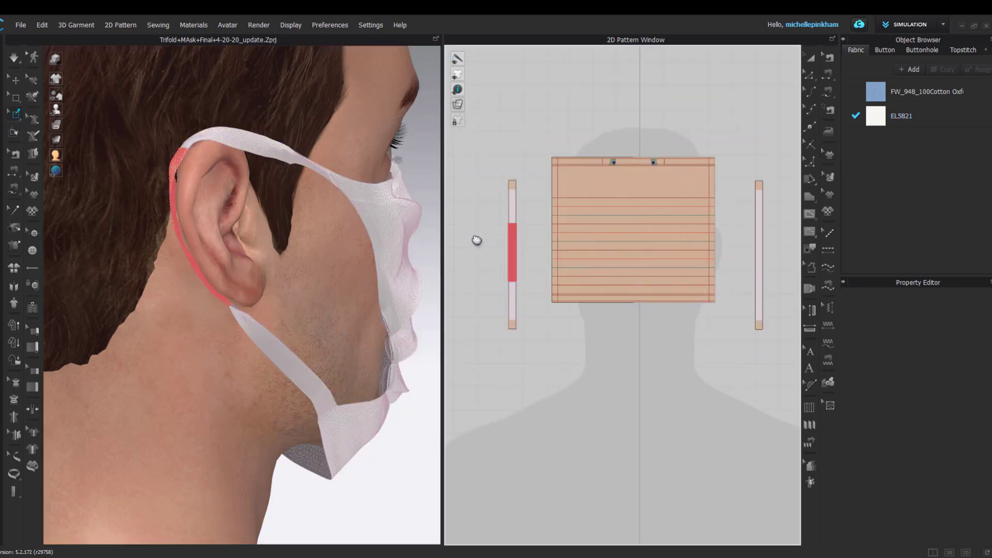
Step: Pin the matching middle section of the opposite ear strap
{"action": "right_click", "coordinate": [516, 249]}
{"action": "left_click", "coordinate": [15, 230]}
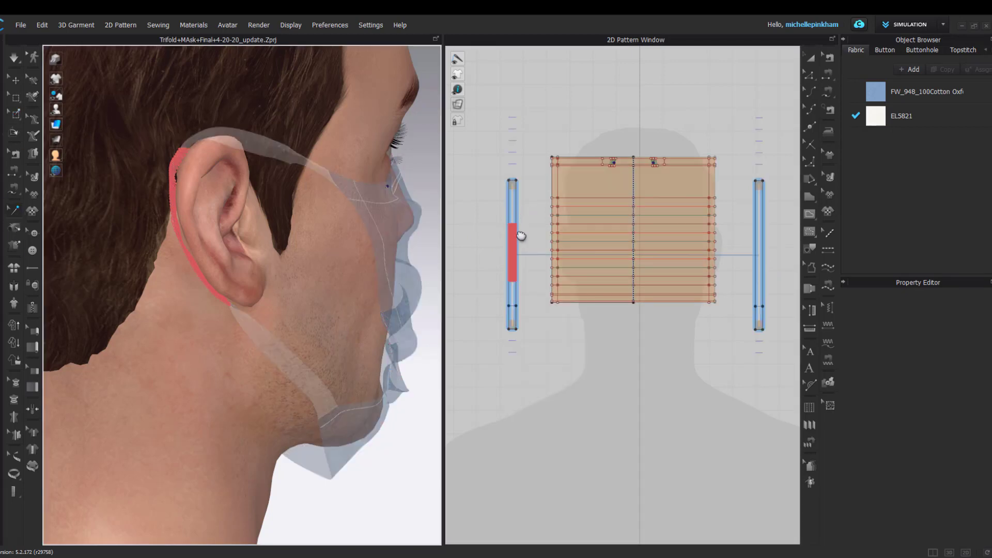
{"action": "right_click", "coordinate": [516, 233]}
{"action": "left_click", "coordinate": [16, 113]}
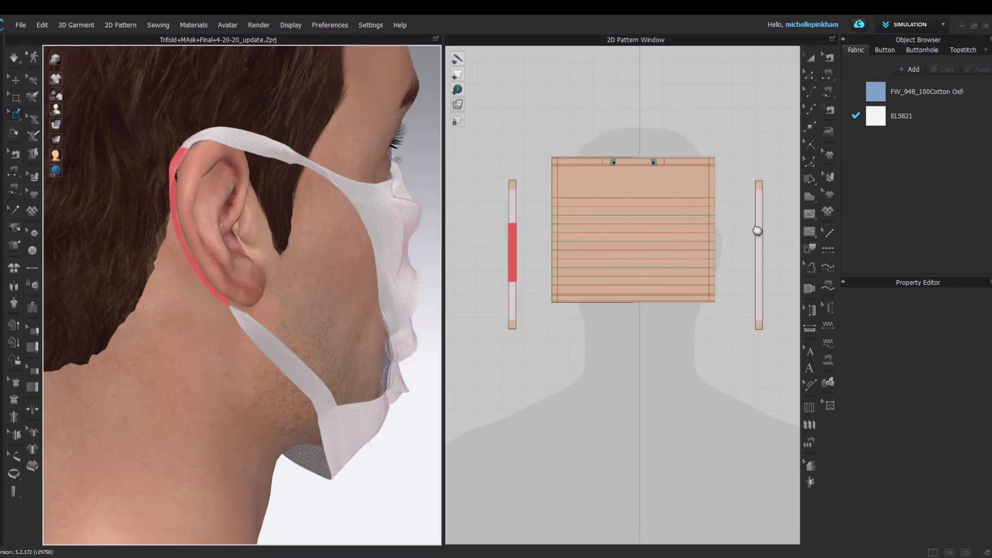
{"action": "left_click_drag", "start_coordinate": [752, 226], "coordinate": [776, 281]}
{"action": "scroll", "coordinate": [262, 181], "scroll_direction": "down", "scroll_amount": 3}
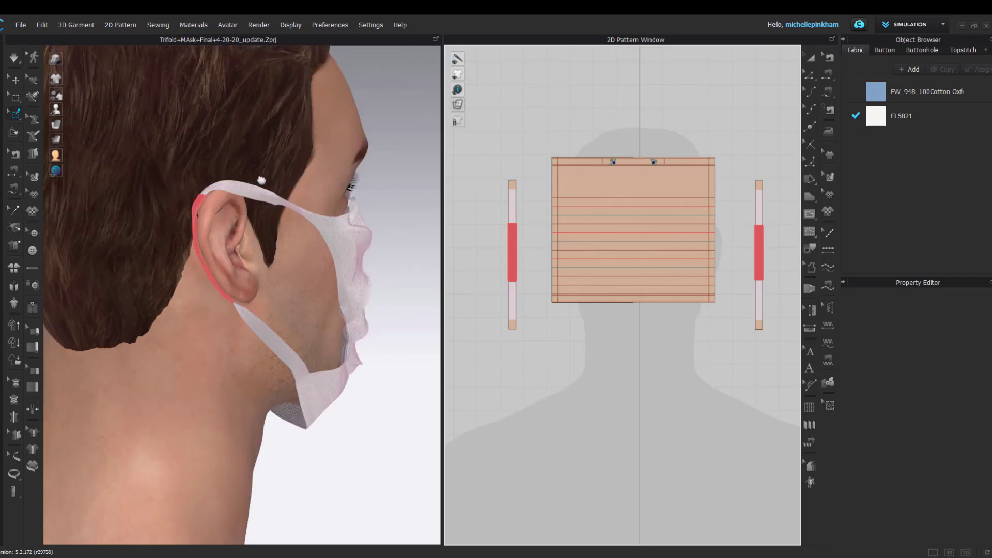
Step: Simulate the garment with the straps pinned, and adjust and check the strap where it joins the mask's upper corner
{"action": "right_click_drag", "start_coordinate": [377, 212], "coordinate": [190, 154]}
{"action": "scroll", "coordinate": [38, 128], "scroll_direction": "down", "scroll_amount": 3}
{"action": "left_click", "coordinate": [16, 79]}
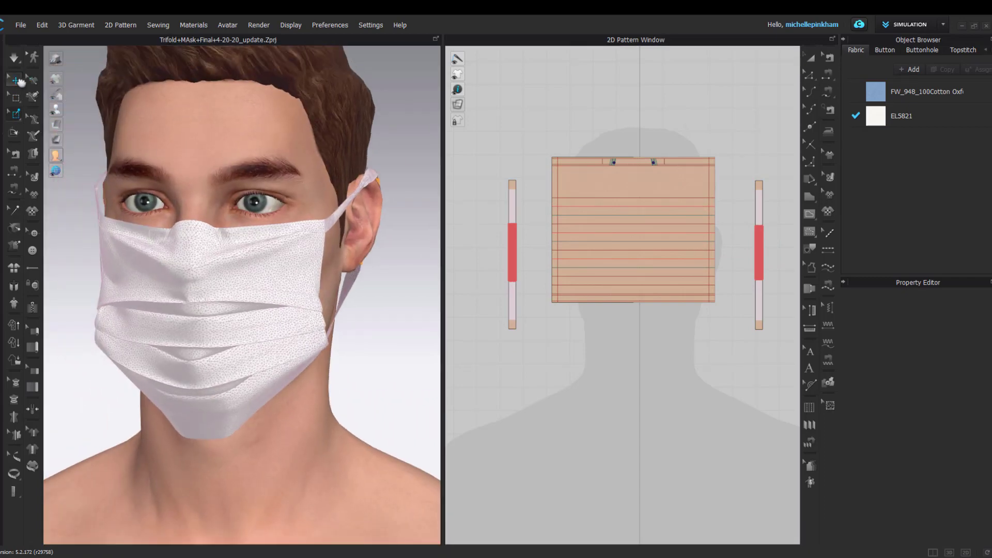
{"action": "right_click_drag", "start_coordinate": [104, 160], "coordinate": [248, 178]}
{"action": "key", "text": "space"}
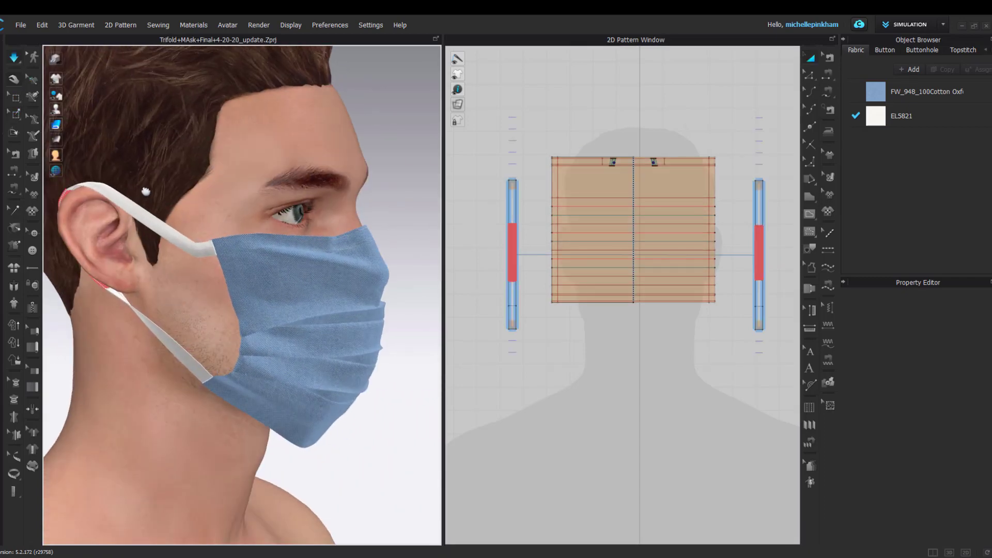
{"action": "left_click", "coordinate": [204, 241]}
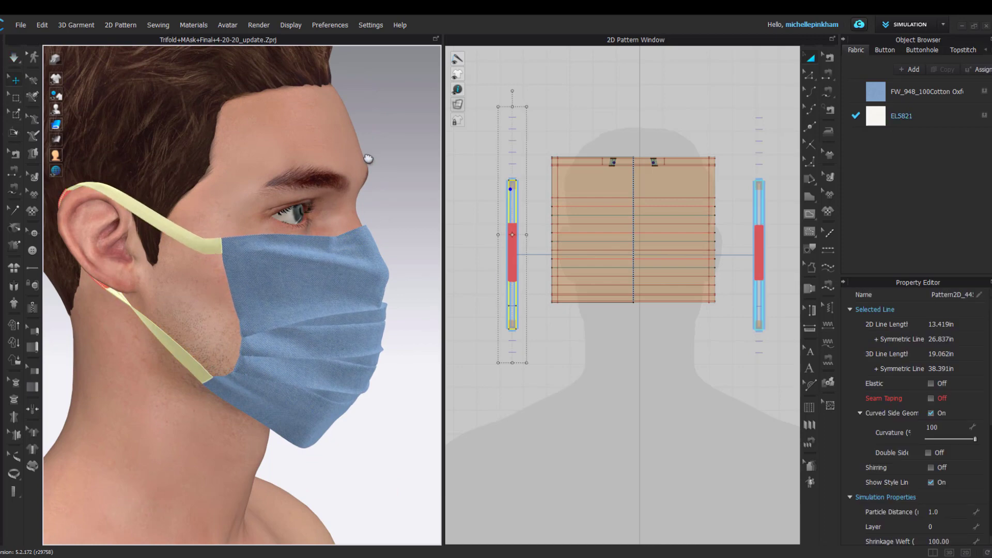
{"action": "key", "text": "6"}
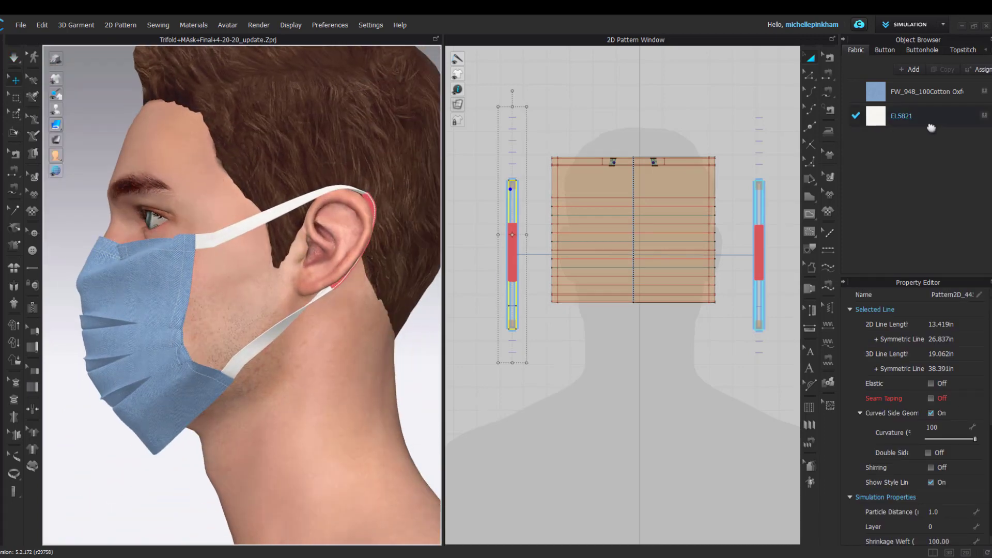
Step: Review the stretch, shear and bending properties of the EL5821 ear strap fabric
{"action": "left_click", "coordinate": [930, 127]}
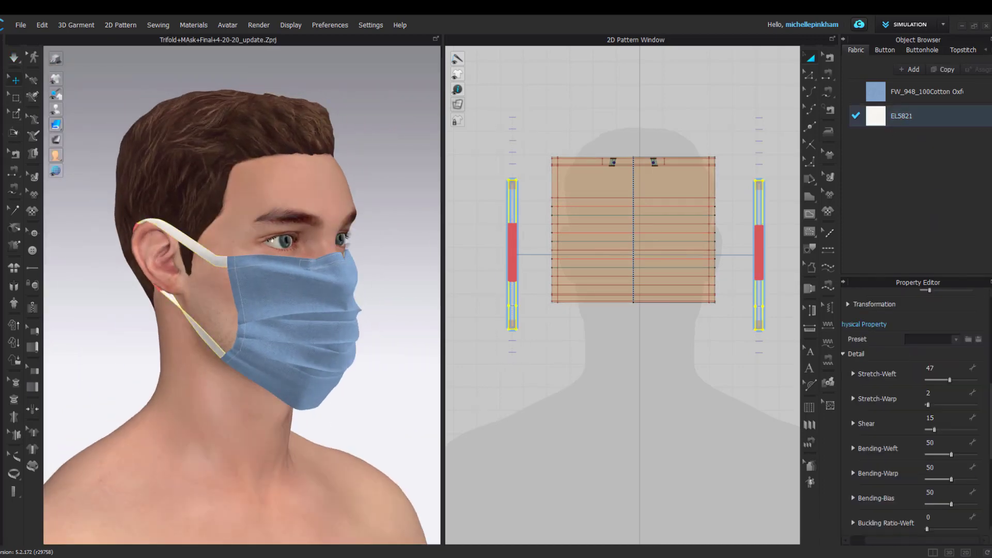
{"action": "scroll", "coordinate": [954, 366], "scroll_direction": "down", "scroll_amount": 2}
{"action": "scroll", "coordinate": [954, 365], "scroll_direction": "up", "scroll_amount": 1}
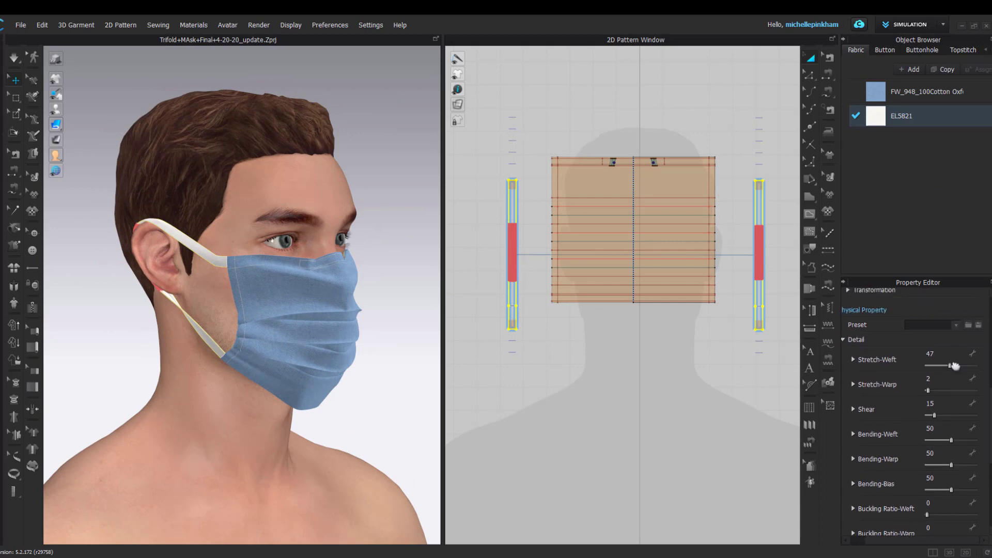
{"action": "left_click", "coordinate": [651, 411]}
Step: Simulate the garment and check the mask's overall fit from the front
{"action": "key", "text": "space"}
{"action": "scroll", "coordinate": [340, 297], "scroll_direction": "down", "scroll_amount": 3}
{"action": "right_click_drag", "start_coordinate": [341, 299], "coordinate": [329, 324]}
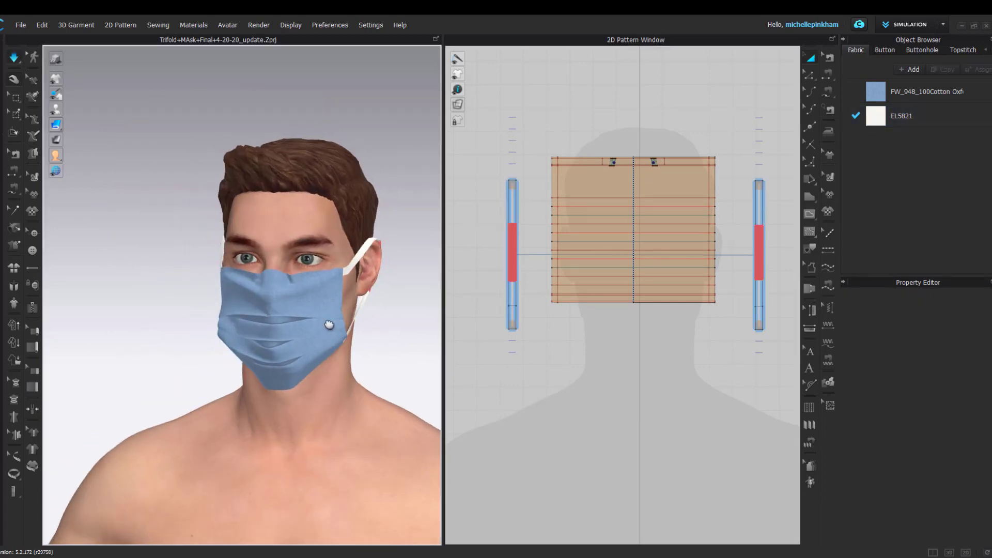